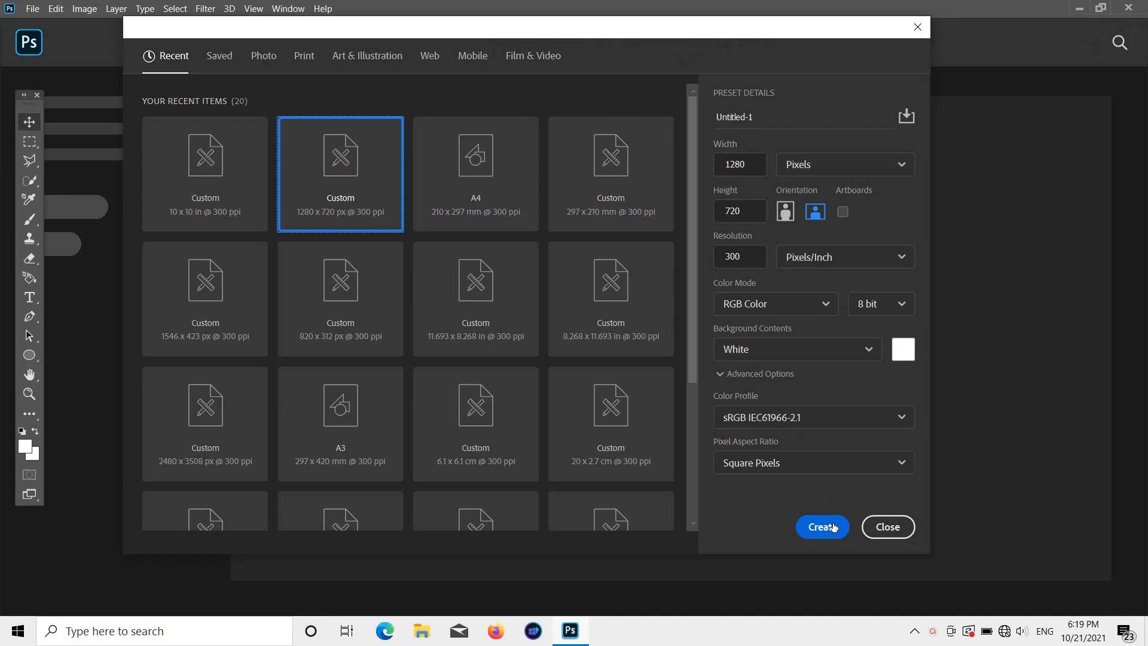
- Create a 1280 × 720 px RGB document at 300 ppi and open the IMG_4950 city image from the Desktop
{"action": "left_click", "coordinate": [822, 527]}
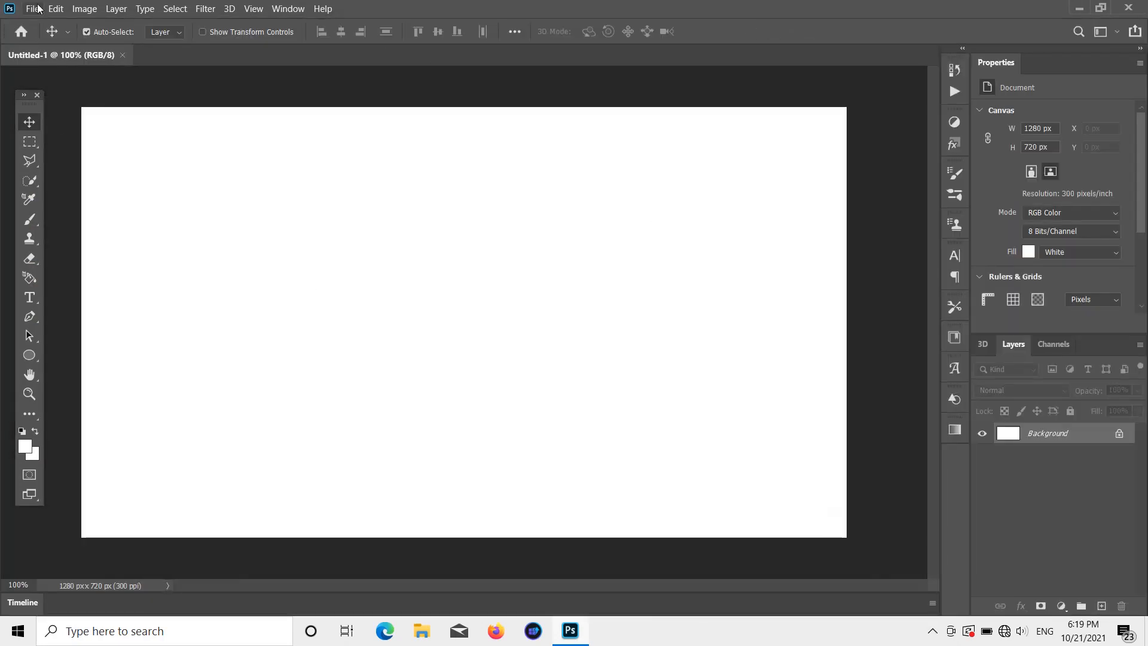
{"action": "left_click", "coordinate": [34, 8]}
{"action": "left_click", "coordinate": [45, 36]}
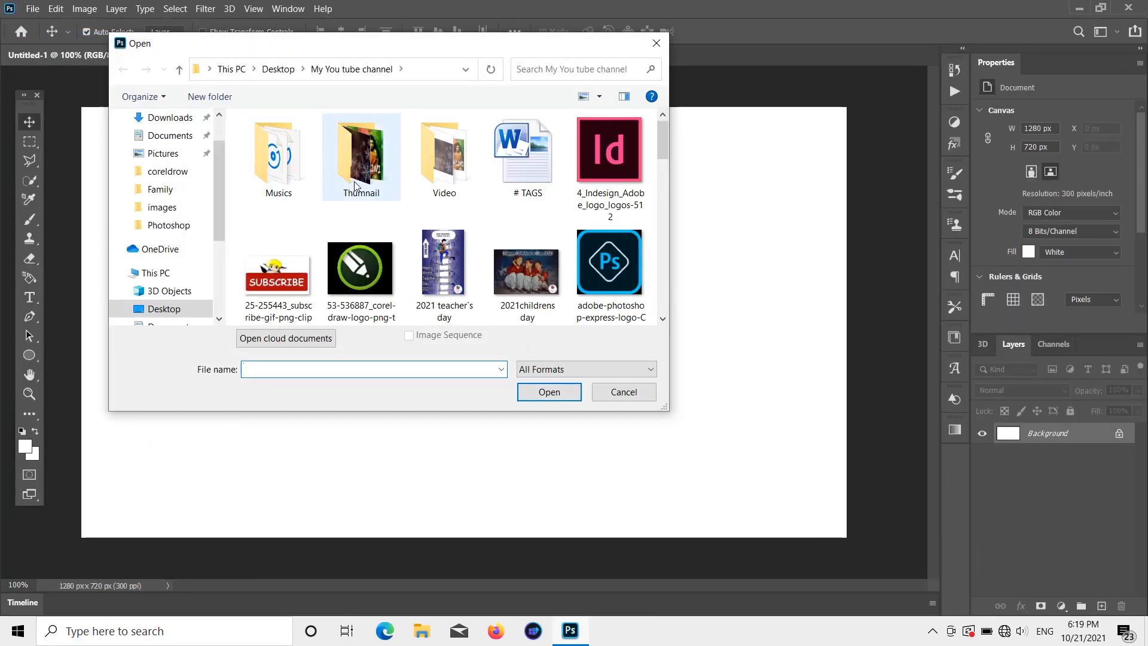
{"action": "scroll", "coordinate": [419, 228], "scroll_direction": "down", "scroll_amount": 15}
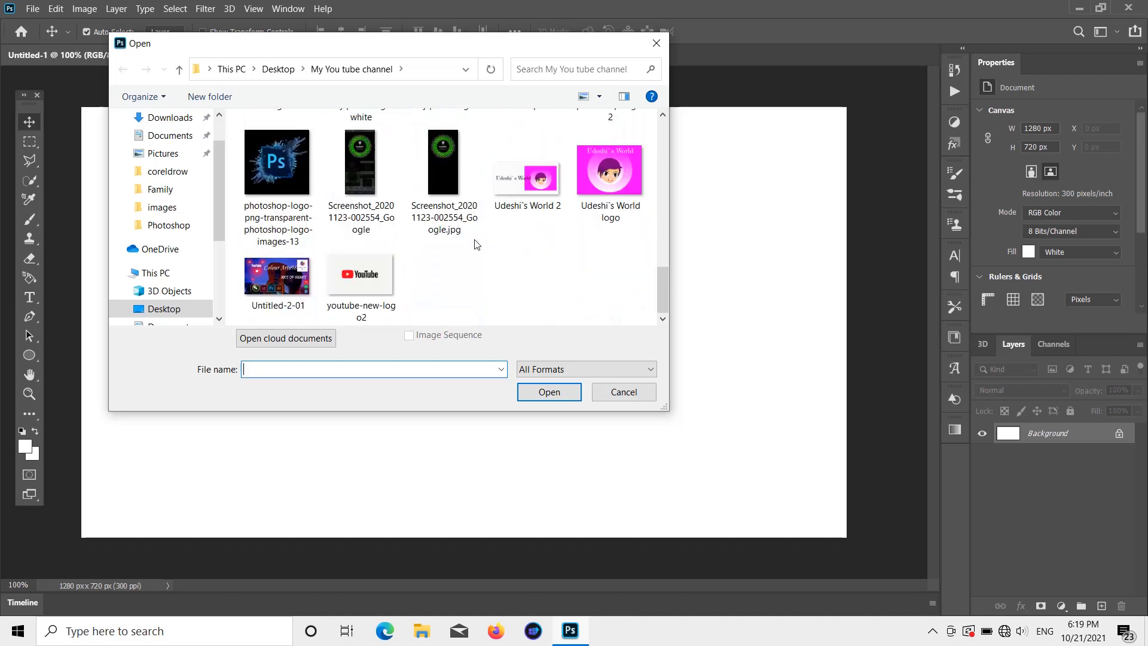
{"action": "scroll", "coordinate": [442, 260], "scroll_direction": "up", "scroll_amount": 10}
{"action": "scroll", "coordinate": [161, 227], "scroll_direction": "up", "scroll_amount": 3}
{"action": "left_click", "coordinate": [164, 147]}
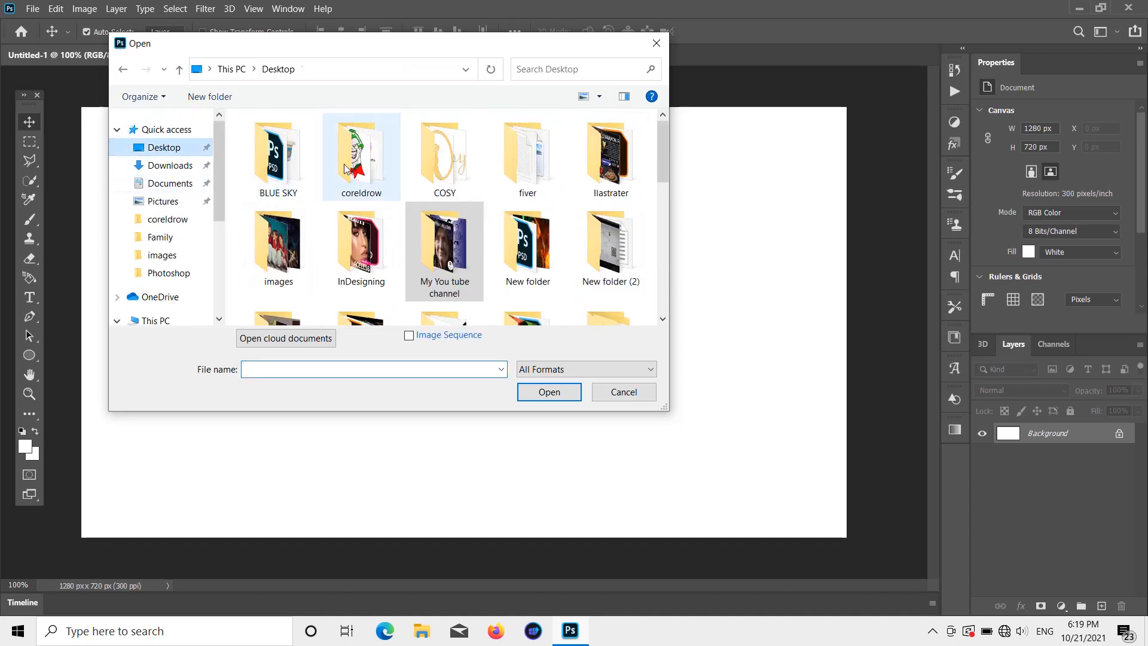
{"action": "scroll", "coordinate": [410, 191], "scroll_direction": "down", "scroll_amount": 3}
{"action": "scroll", "coordinate": [410, 192], "scroll_direction": "down", "scroll_amount": 6}
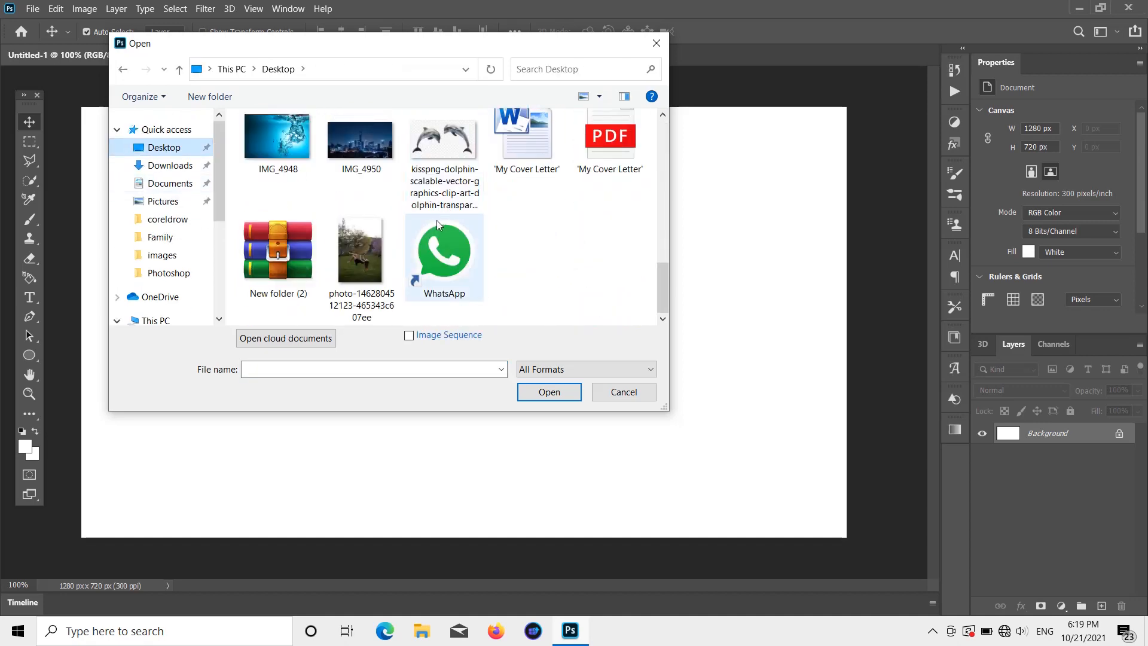
{"action": "scroll", "coordinate": [478, 251], "scroll_direction": "up", "scroll_amount": 2}
{"action": "double_click", "coordinate": [359, 269]}
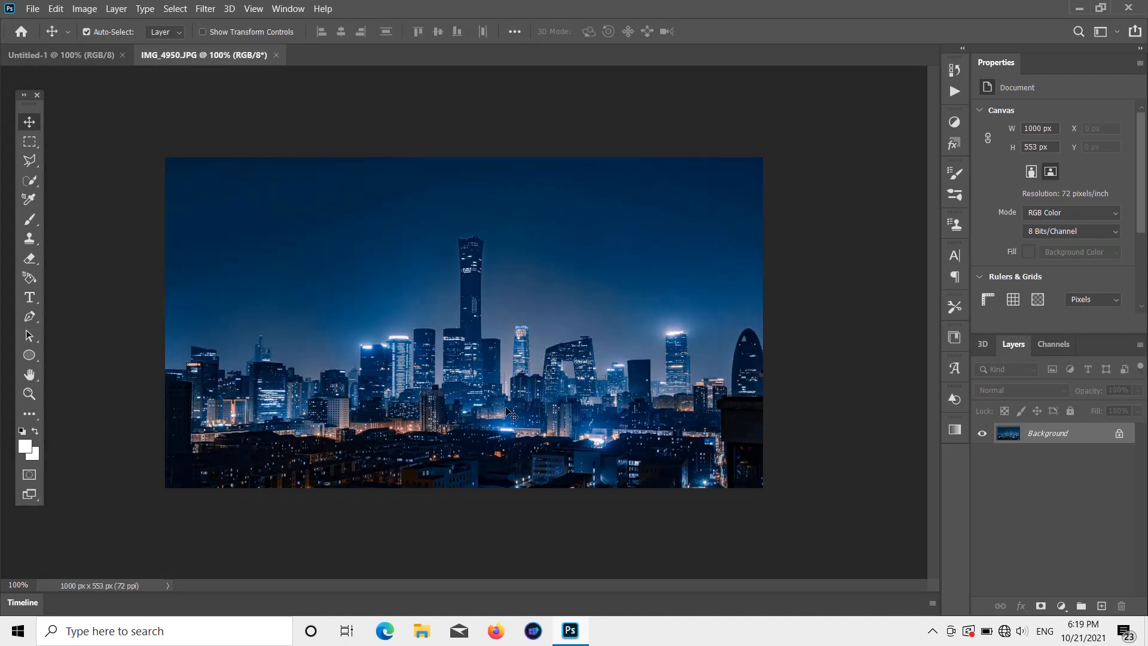
- Unlock the city image's background, move it into the Untitled-1 document, and close IMG_4950 without saving
{"action": "left_click_drag", "start_coordinate": [498, 392], "coordinate": [508, 412]}
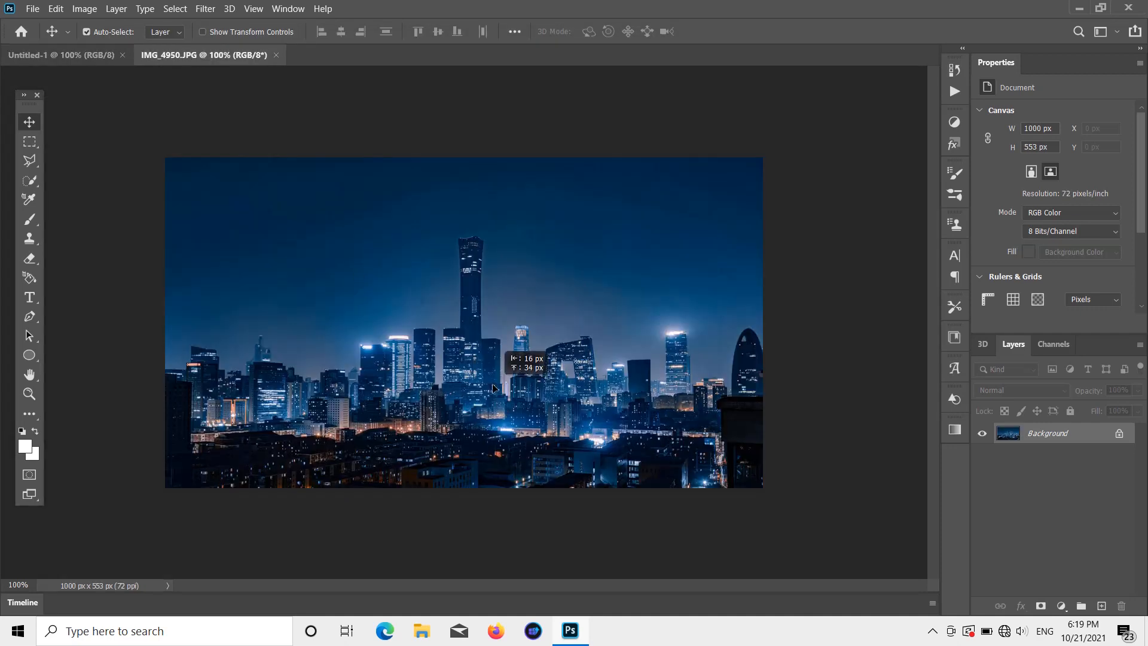
{"action": "left_click", "coordinate": [628, 281]}
{"action": "mouse_move", "coordinate": [359, 290]}
{"action": "left_mouse_down"}
{"action": "mouse_move", "coordinate": [288, 199]}
{"action": "mouse_move", "coordinate": [83, 55]}
{"action": "mouse_move", "coordinate": [361, 297]}
{"action": "left_mouse_up"}
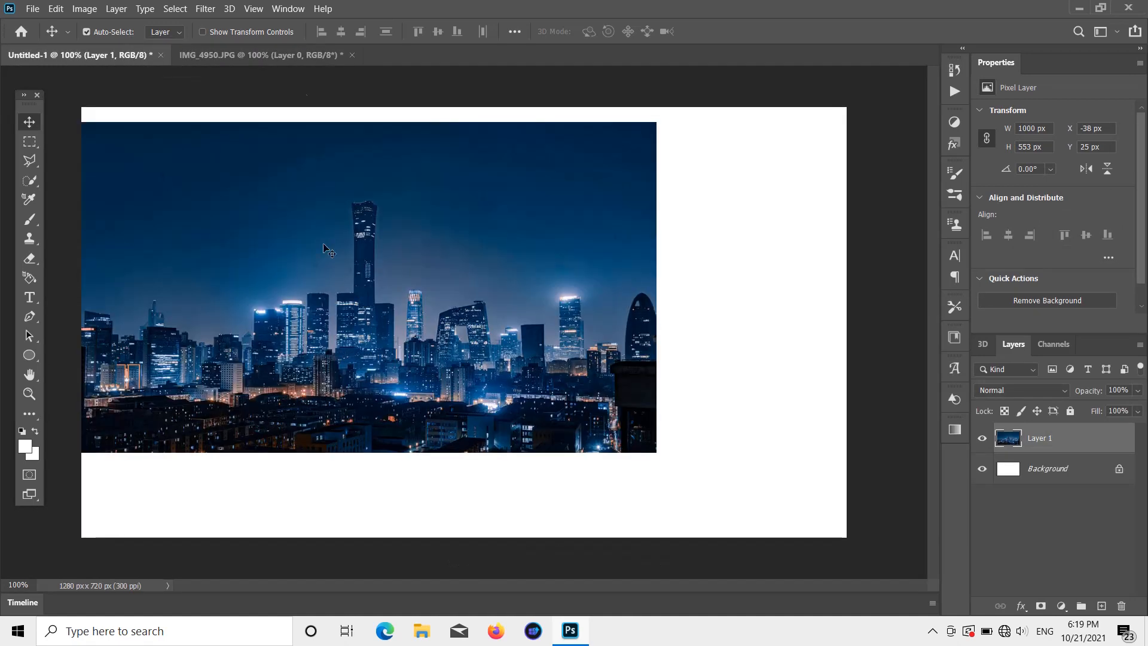
{"action": "left_click", "coordinate": [351, 55]}
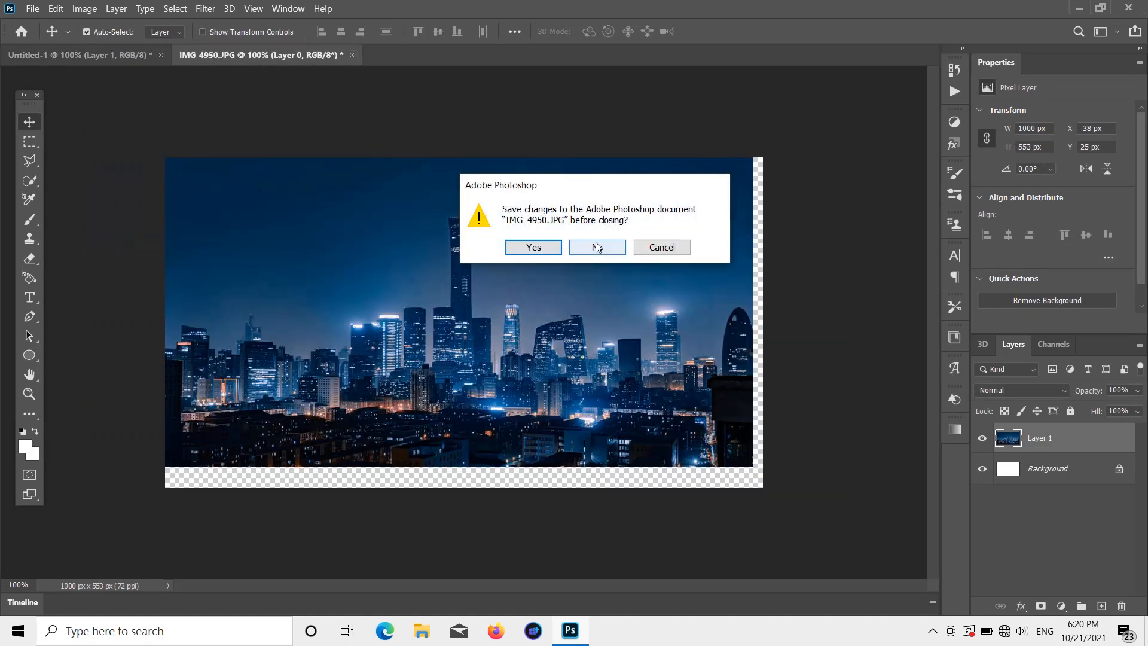
{"action": "left_click", "coordinate": [594, 246]}
- Scale the city layer down to about 742 × 410 px and align it with the canvas's lower-right corner
{"action": "left_click_drag", "start_coordinate": [332, 349], "coordinate": [511, 426]}
{"action": "scroll", "coordinate": [511, 426], "scroll_direction": "down", "scroll_amount": 1}
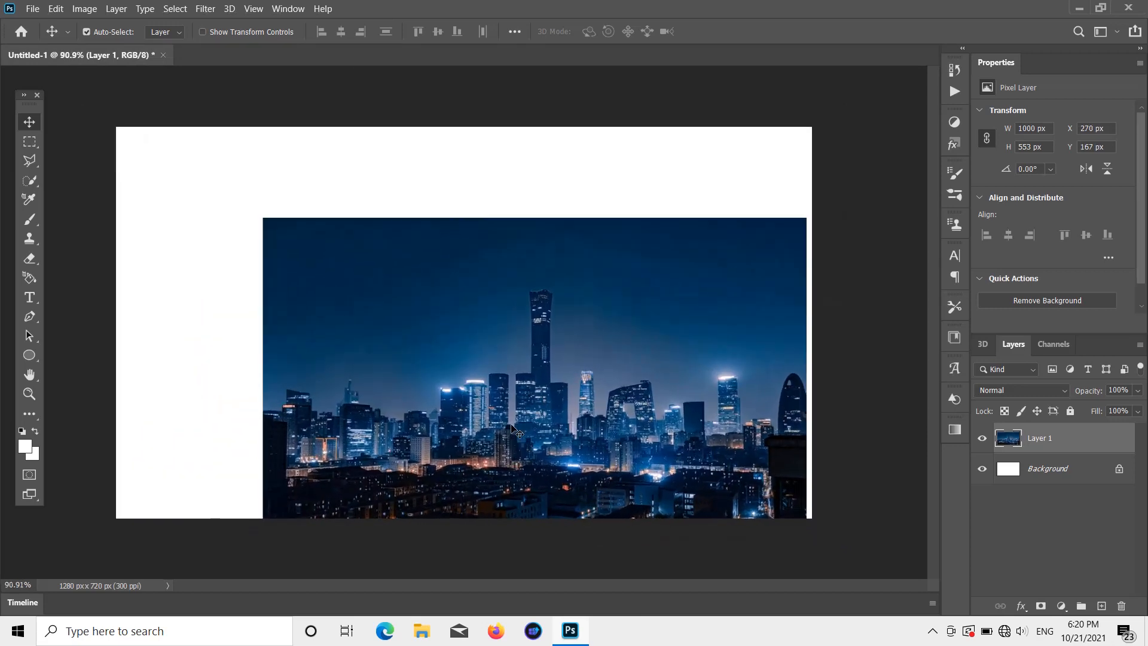
{"action": "key", "text": "ctrl+t"}
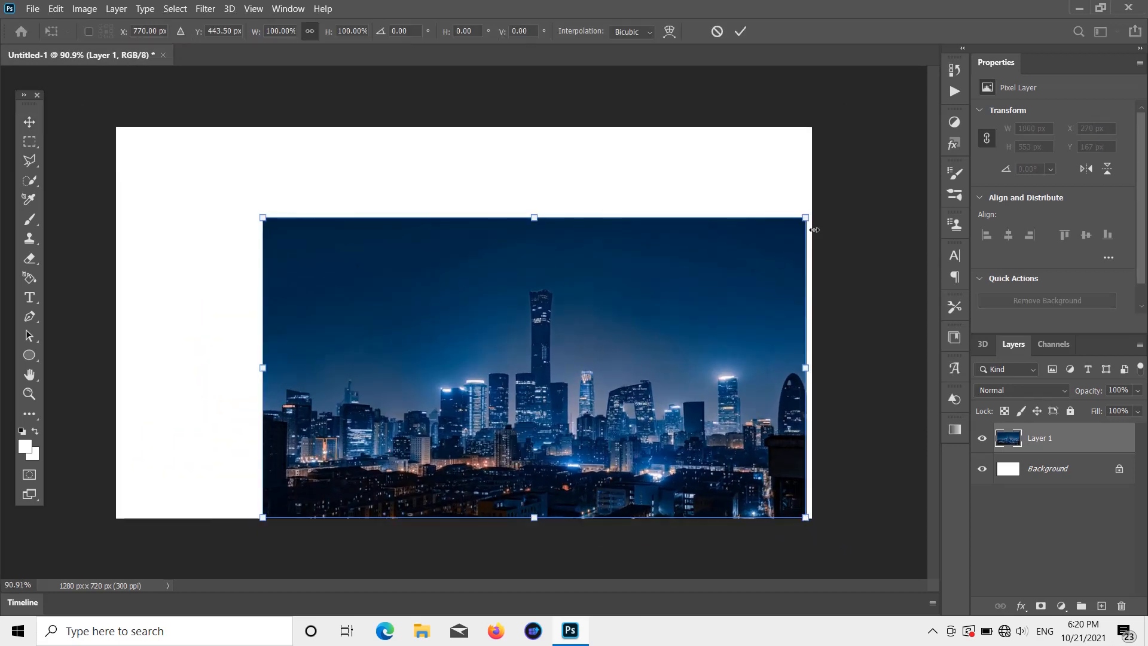
{"action": "left_click_drag", "start_coordinate": [806, 219], "coordinate": [735, 418]}
{"action": "left_click_drag", "start_coordinate": [588, 477], "coordinate": [730, 478]}
{"action": "key", "text": "Return"}
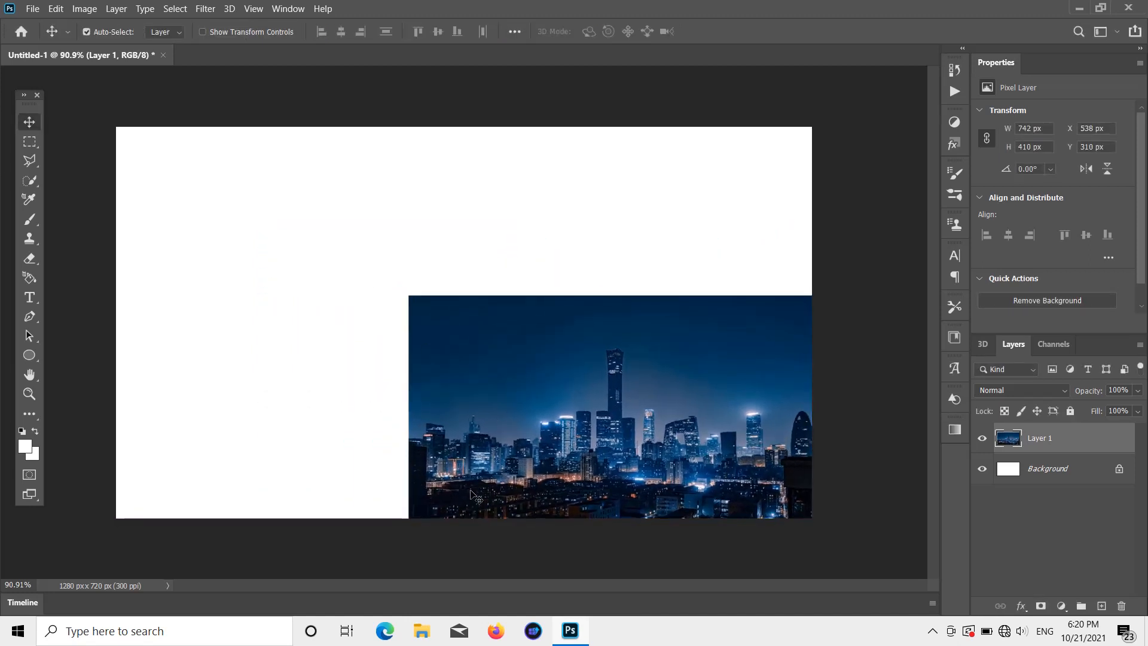
- Duplicate the city layer and move the copy to the canvas's left edge, level with the original
{"action": "key", "text": "ctrl+j"}
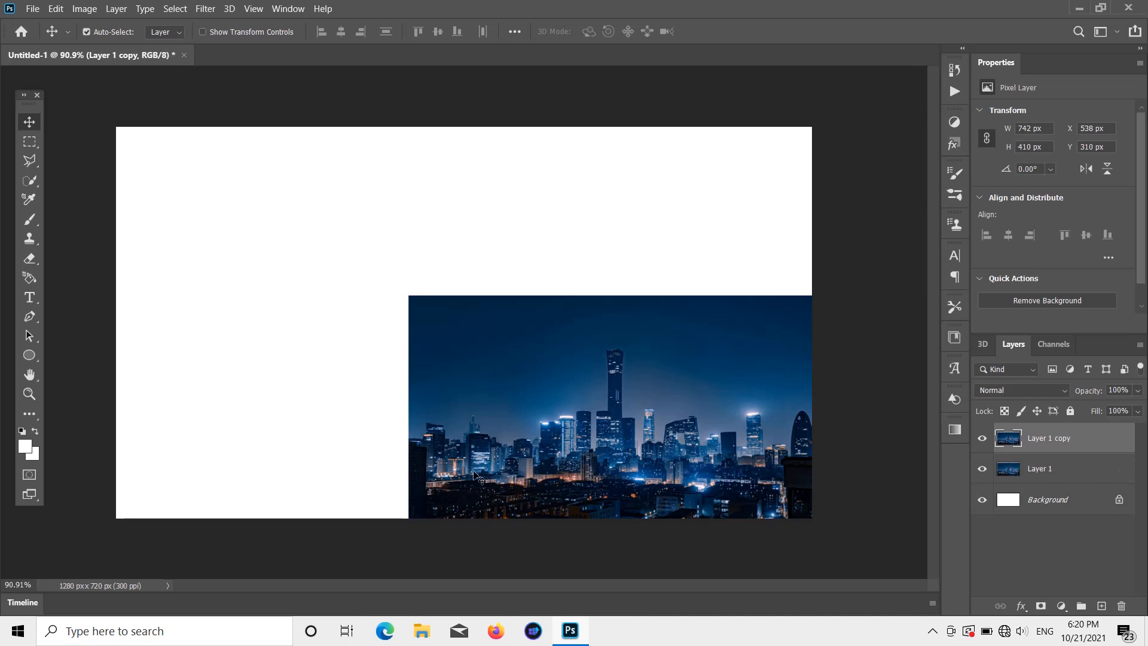
{"action": "left_click_drag", "start_coordinate": [517, 479], "coordinate": [221, 478]}
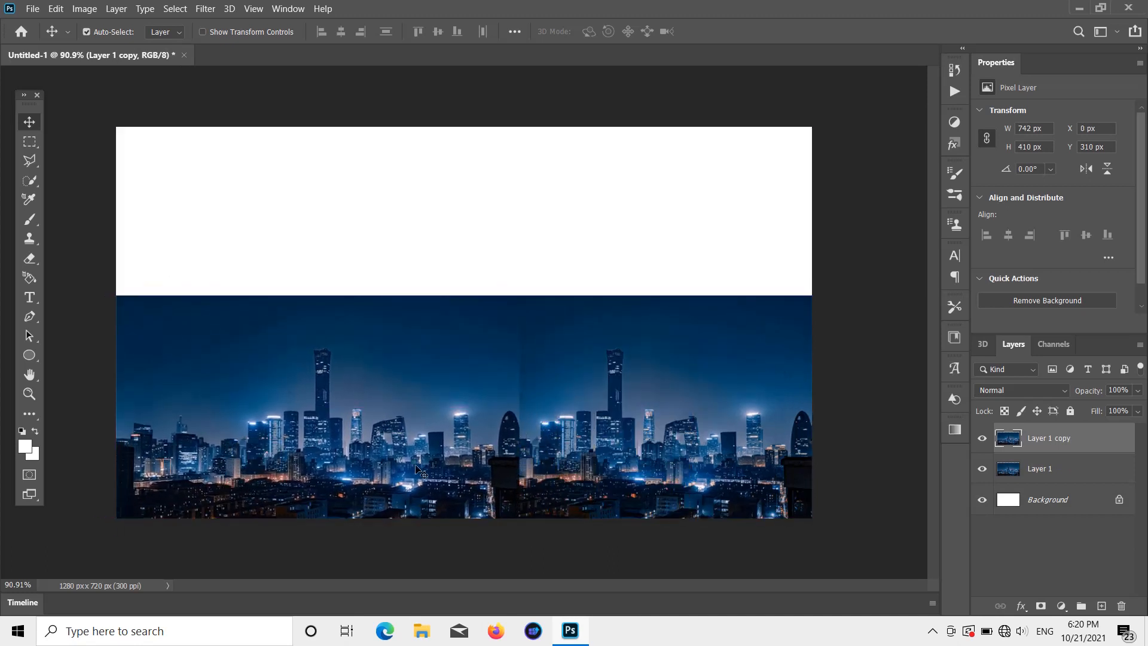
{"action": "left_click", "coordinate": [567, 415]}
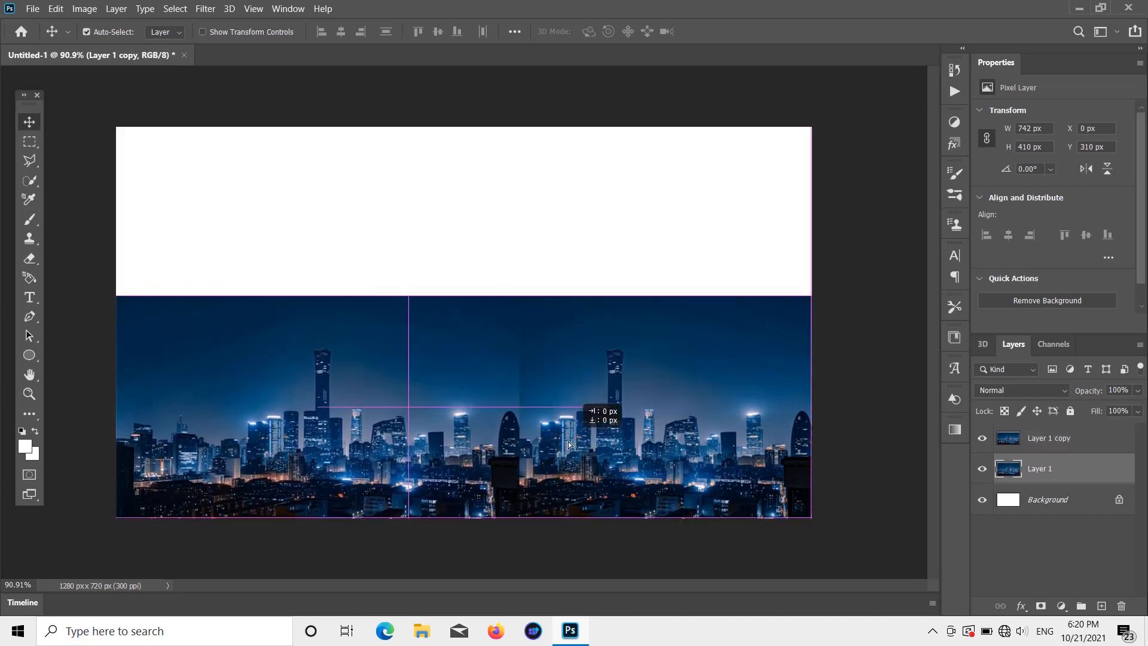
- Erase the right edge of Layer 1 copy with a soft 80 px Eraser to blend the seam between the two city images
{"action": "left_click", "coordinate": [429, 401]}
{"action": "left_click", "coordinate": [31, 259]}
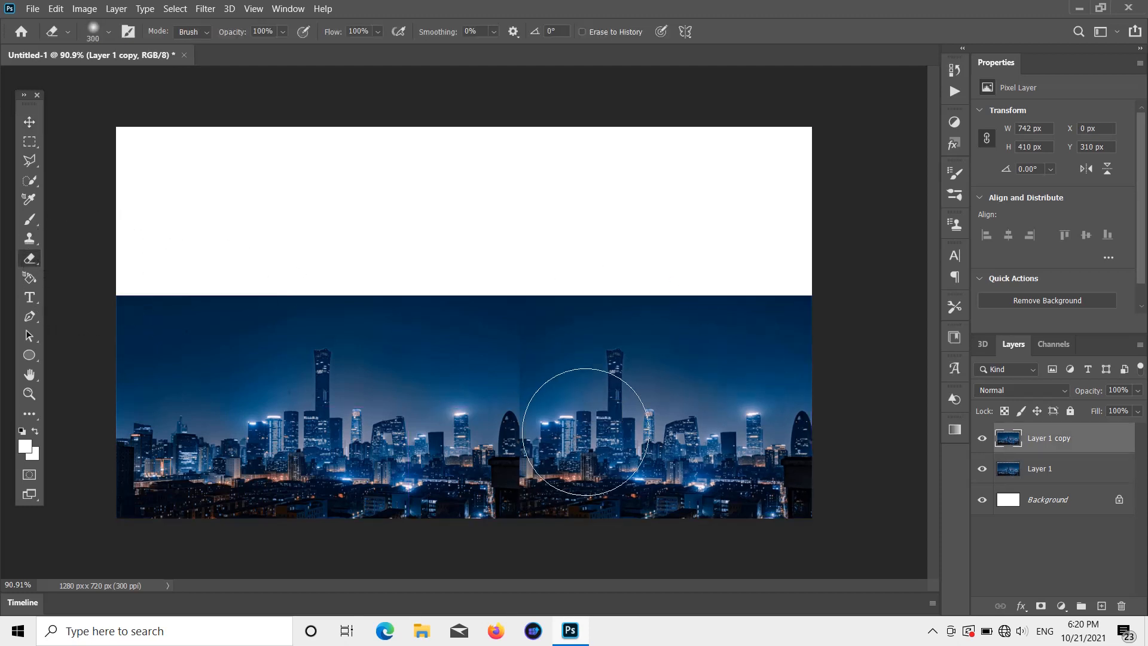
{"action": "key", "text": "bracketleft"}
{"action": "key", "text": "bracketleft"}
{"action": "key", "text": "bracketleft"}
{"action": "key", "text": "bracketleft"}
{"action": "key", "text": "bracketleft"}
{"action": "mouse_move", "coordinate": [521, 424]}
{"action": "left_mouse_down"}
{"action": "mouse_move", "coordinate": [522, 516]}
{"action": "mouse_move", "coordinate": [514, 429]}
{"action": "left_mouse_up"}
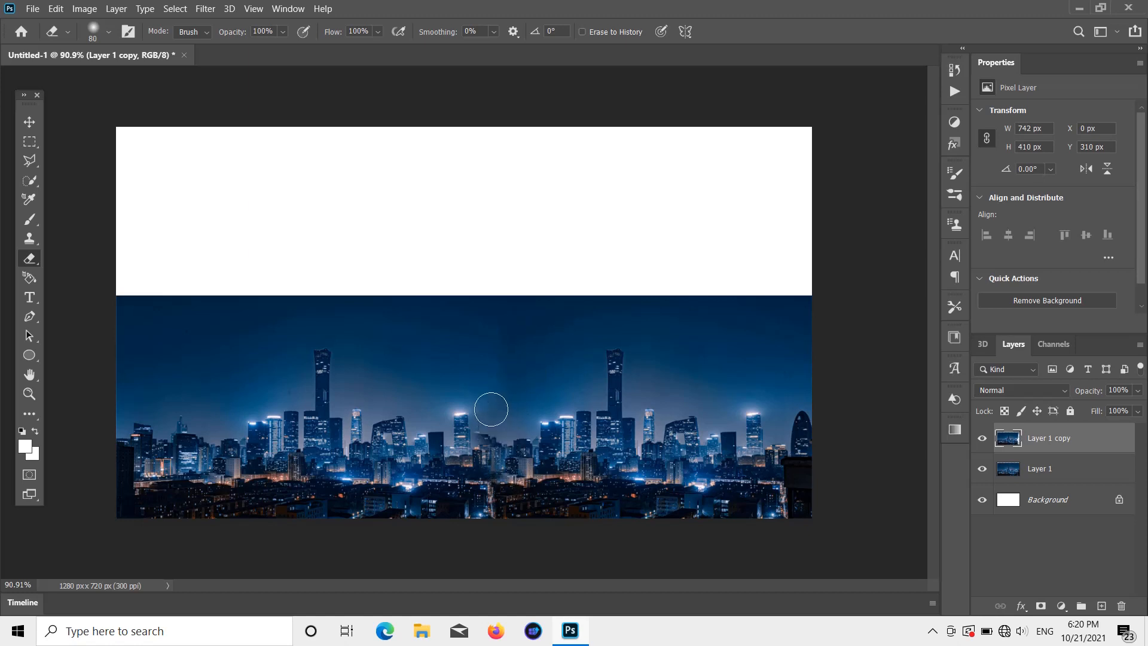
{"action": "left_click", "coordinate": [29, 122]}
{"action": "left_click", "coordinate": [861, 296]}
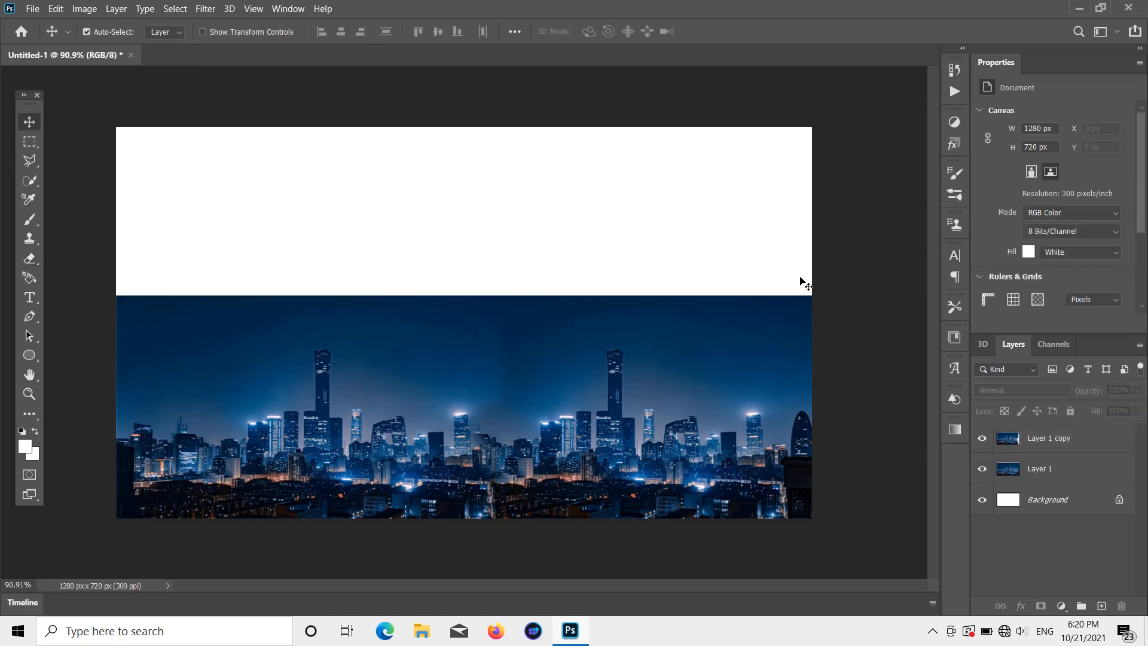
{"action": "left_click", "coordinate": [770, 325]}
{"action": "left_click", "coordinate": [840, 288]}
- Open the IMG_4947 underwater image from the Desktop
{"action": "left_click", "coordinate": [32, 8]}
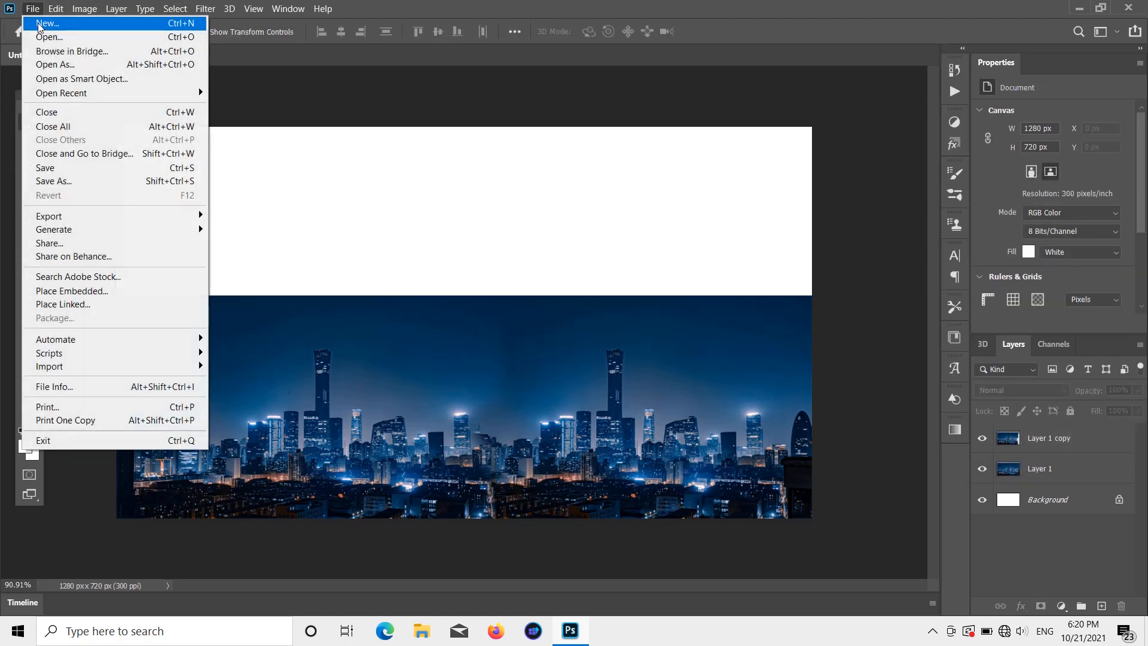
{"action": "left_click", "coordinate": [81, 37]}
{"action": "scroll", "coordinate": [392, 122], "scroll_direction": "down", "scroll_amount": 5}
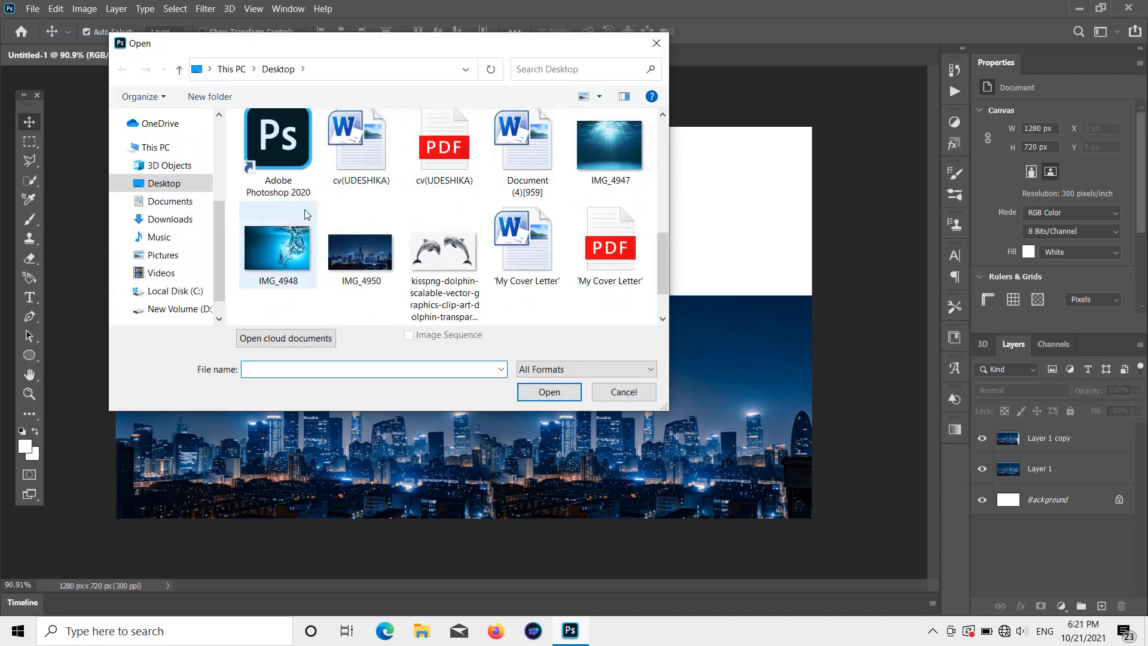
{"action": "double_click", "coordinate": [600, 156]}
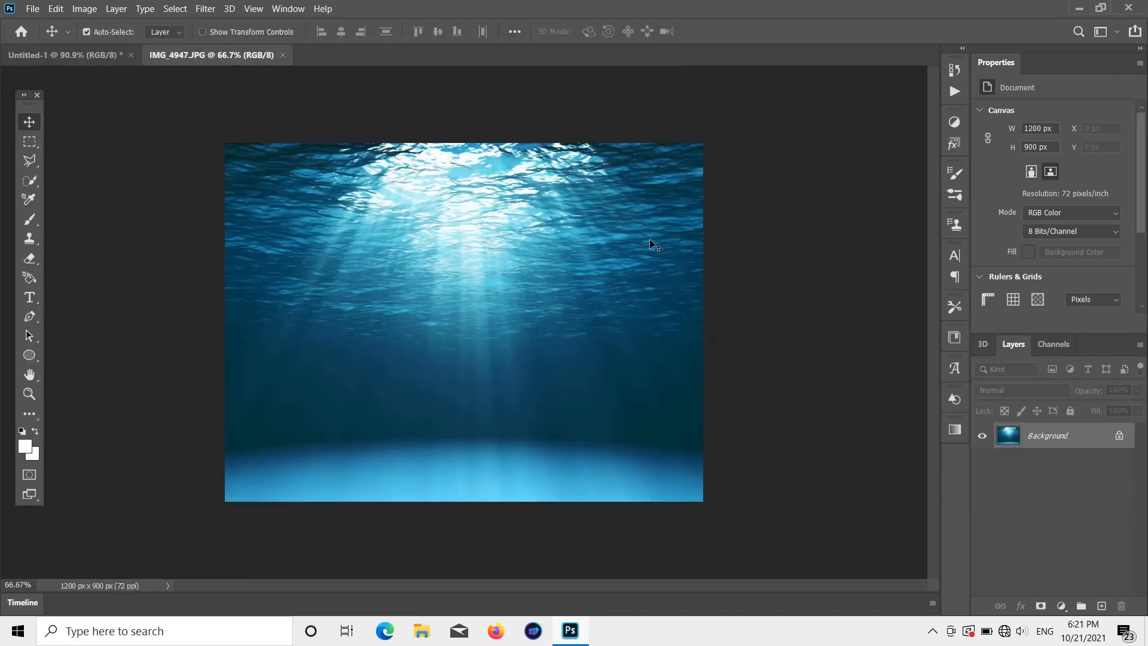
- Unlock the underwater image's background, move it into the Untitled-1 document, and close IMG_4947 without saving
{"action": "left_click", "coordinate": [1118, 433]}
{"action": "left_click_drag", "start_coordinate": [412, 362], "coordinate": [285, 293]}
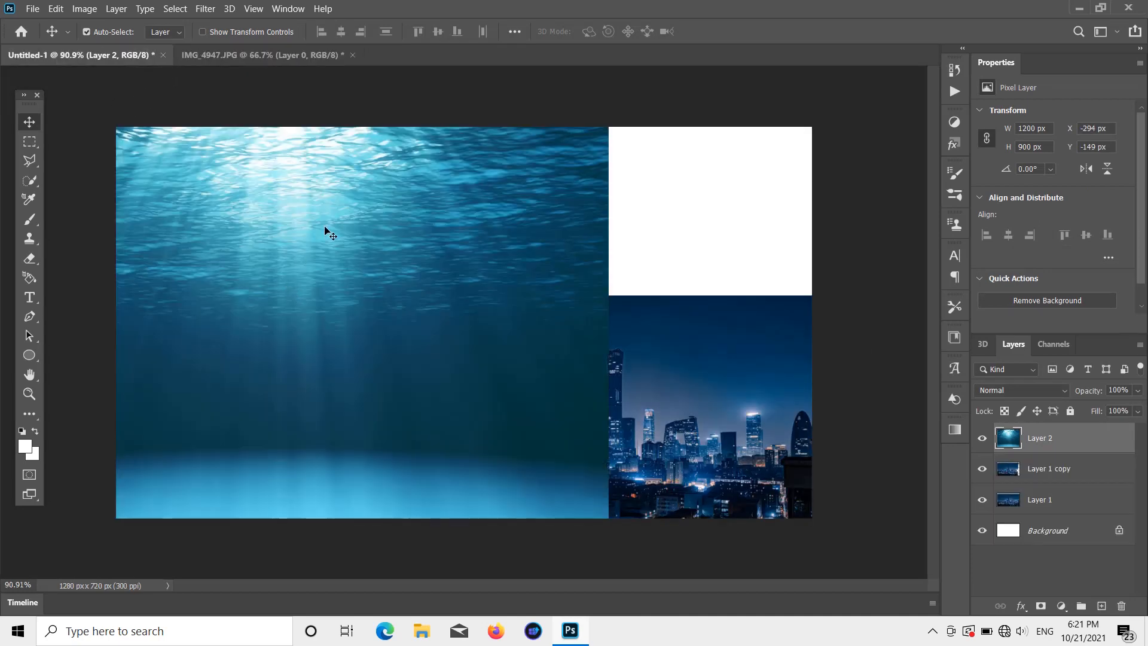
{"action": "left_click", "coordinate": [352, 55]}
{"action": "left_click", "coordinate": [593, 247]}
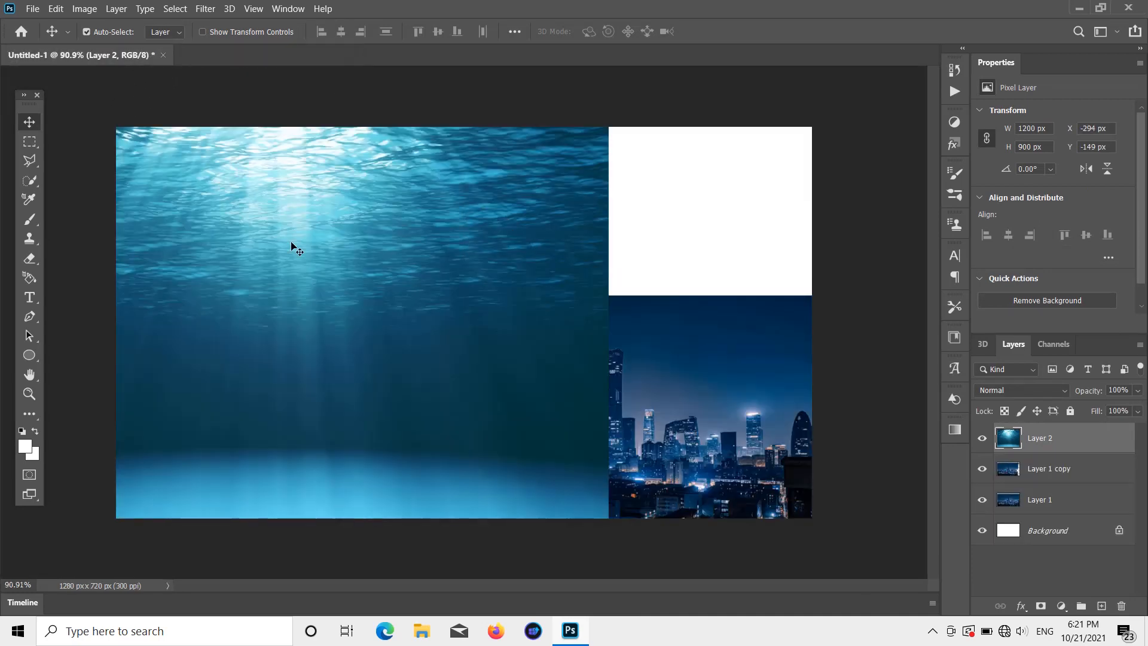
- Scale the underwater layer to about 545 × 409 px and place it over the lower-right part of the city strip
{"action": "key", "text": "ctrl+t"}
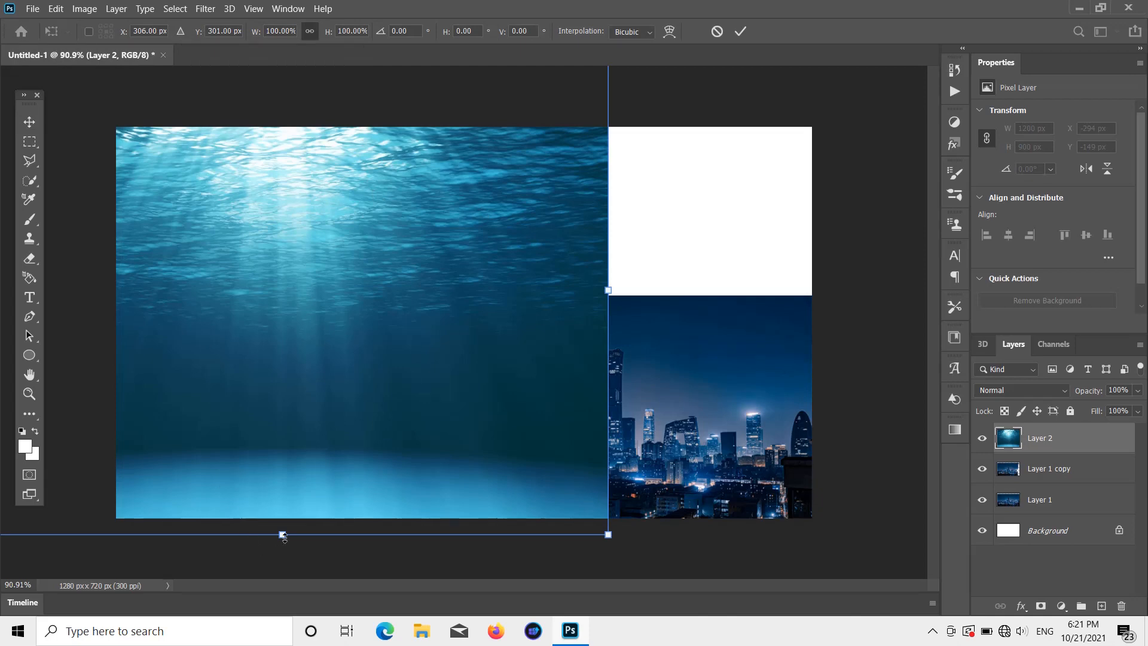
{"action": "left_click_drag", "start_coordinate": [283, 536], "coordinate": [281, 269]}
{"action": "left_click_drag", "start_coordinate": [251, 203], "coordinate": [645, 453]}
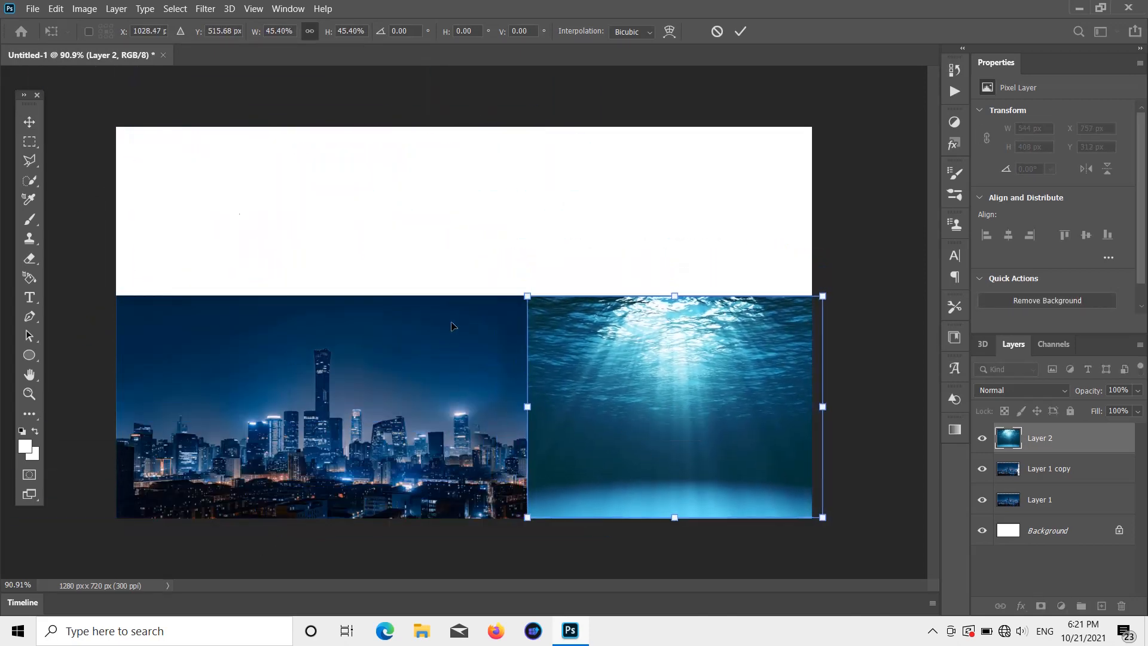
{"action": "left_click", "coordinate": [28, 121]}
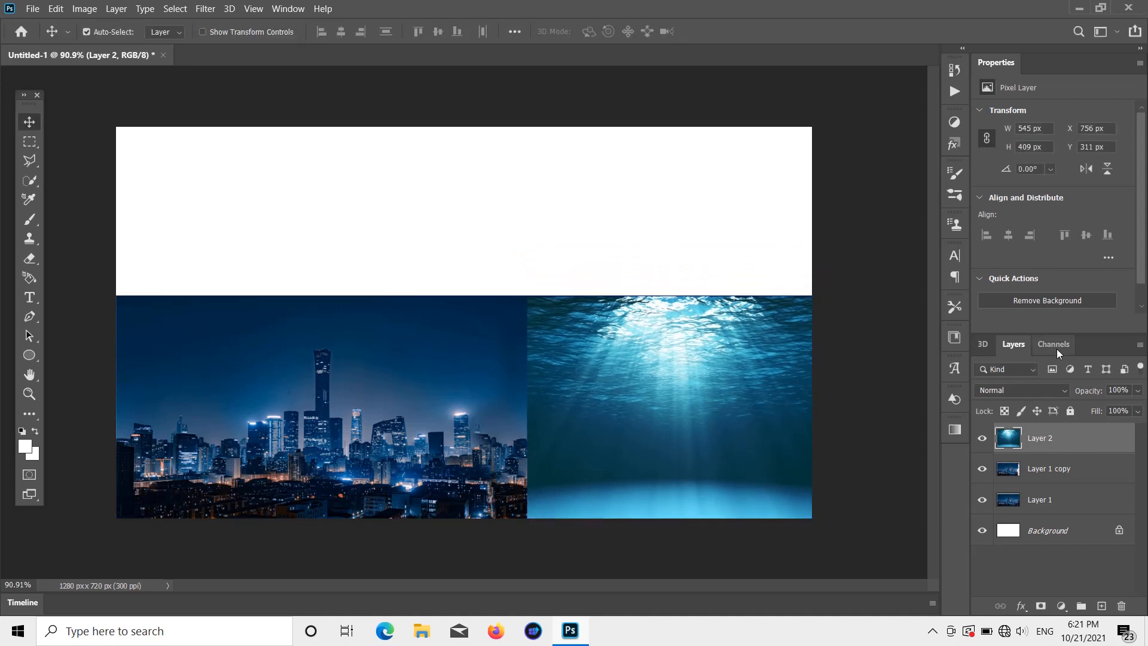
- Set the underwater layer's blend mode to Lighten and shift it slightly to X 742 px, Y 310 px
{"action": "left_click", "coordinate": [1022, 389]}
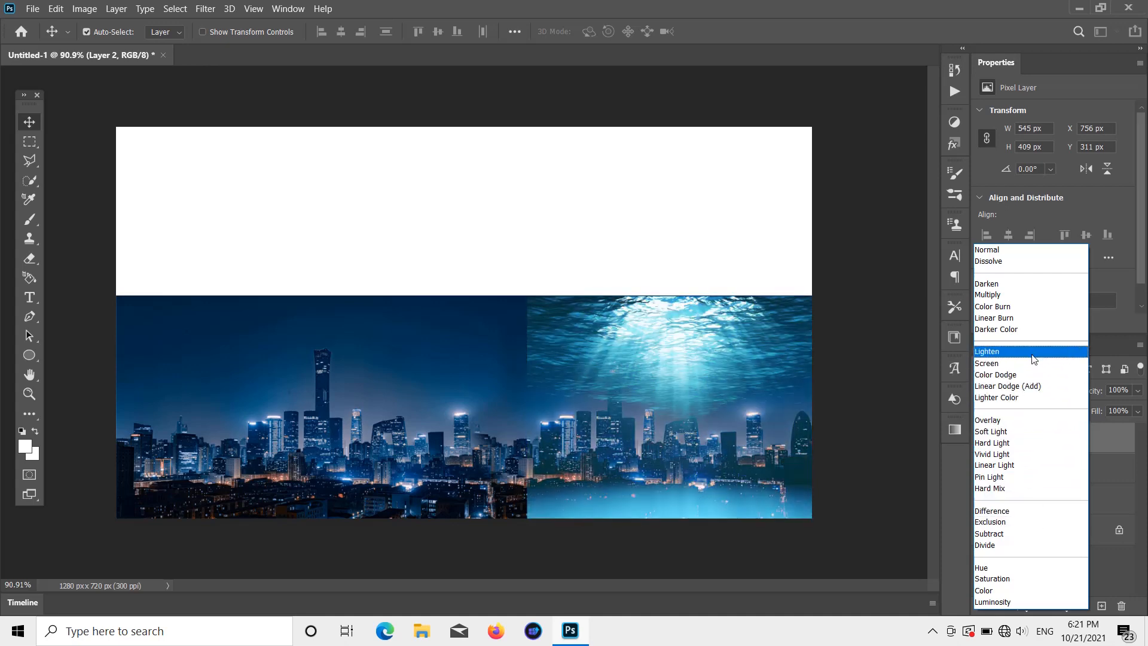
{"action": "left_click", "coordinate": [1033, 358]}
{"action": "mouse_move", "coordinate": [704, 359]}
{"action": "left_mouse_down"}
{"action": "mouse_move", "coordinate": [709, 383]}
{"action": "mouse_move", "coordinate": [700, 353]}
{"action": "mouse_move", "coordinate": [684, 353]}
{"action": "mouse_move", "coordinate": [694, 353]}
{"action": "left_mouse_up"}
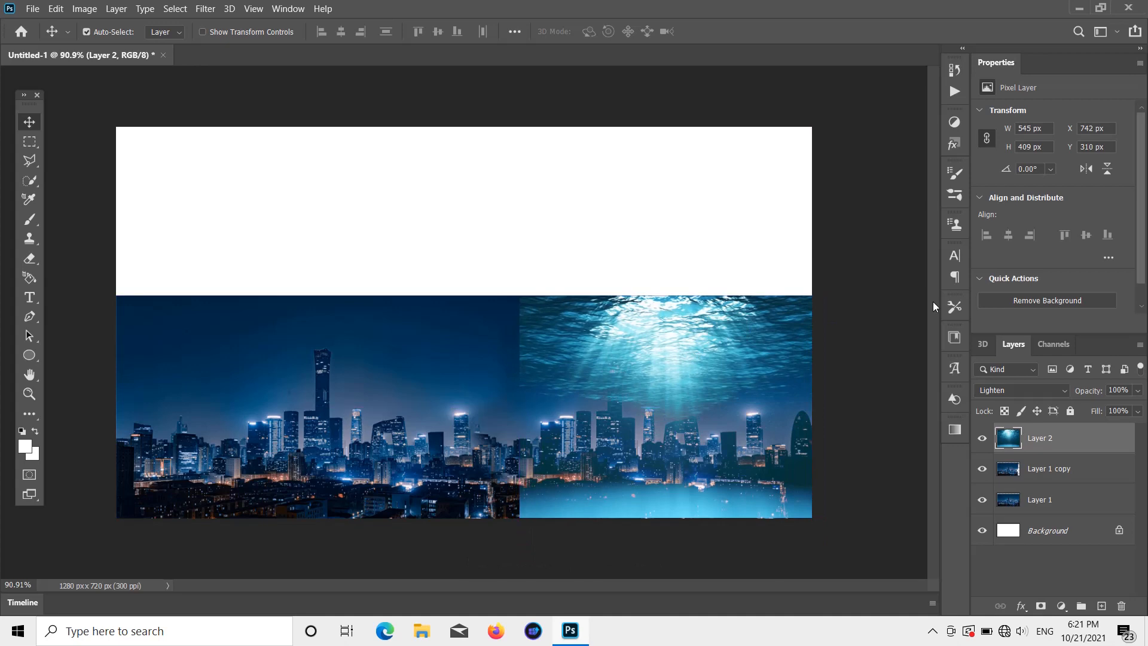
- Duplicate the underwater layer and stretch the copy horizontally to the full 1280 px canvas width
{"action": "key", "text": "ctrl+j"}
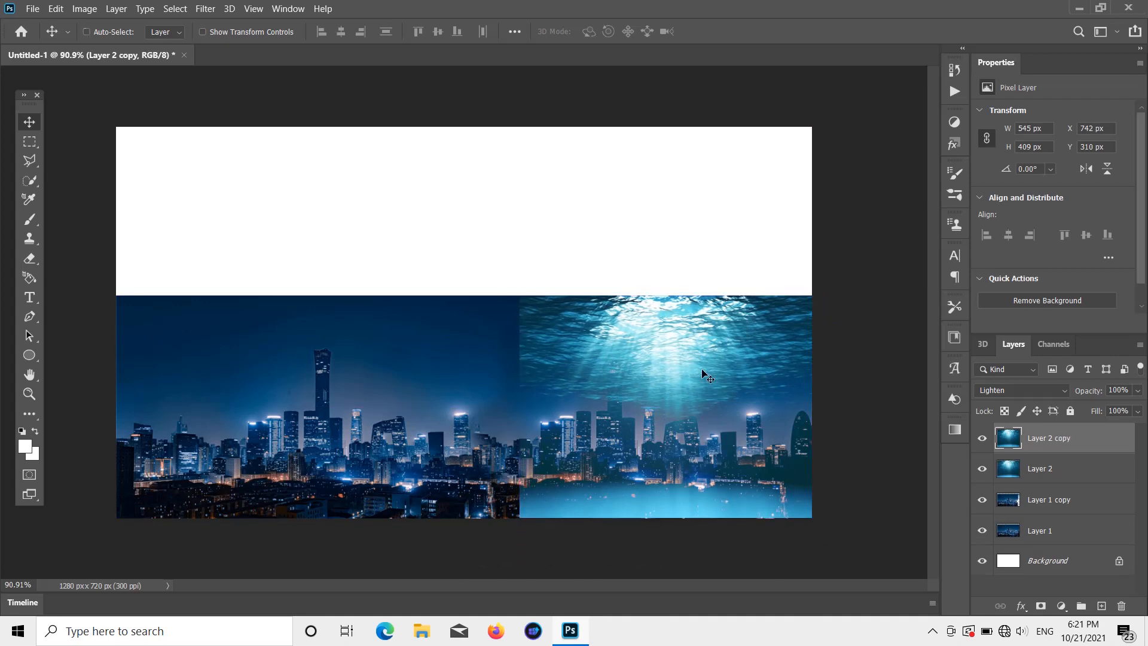
{"action": "left_click_drag", "start_coordinate": [703, 373], "coordinate": [479, 371]}
{"action": "key", "text": "ctrl+z"}
{"action": "key", "text": "ctrl+t"}
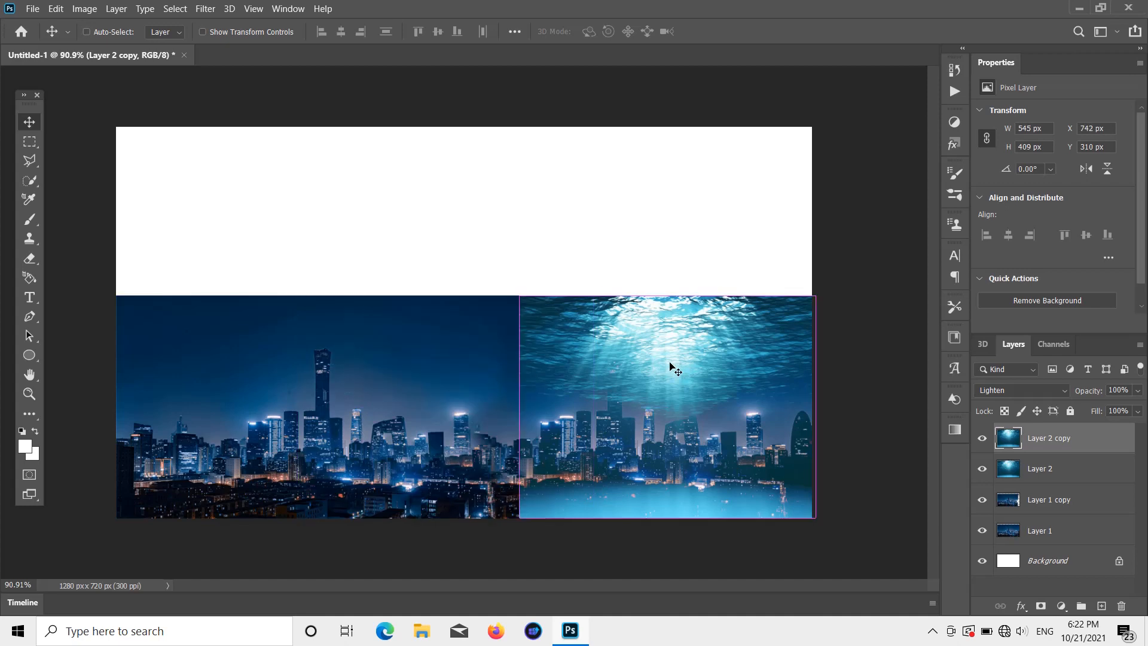
{"action": "left_click_drag", "start_coordinate": [516, 410], "coordinate": [117, 406]}
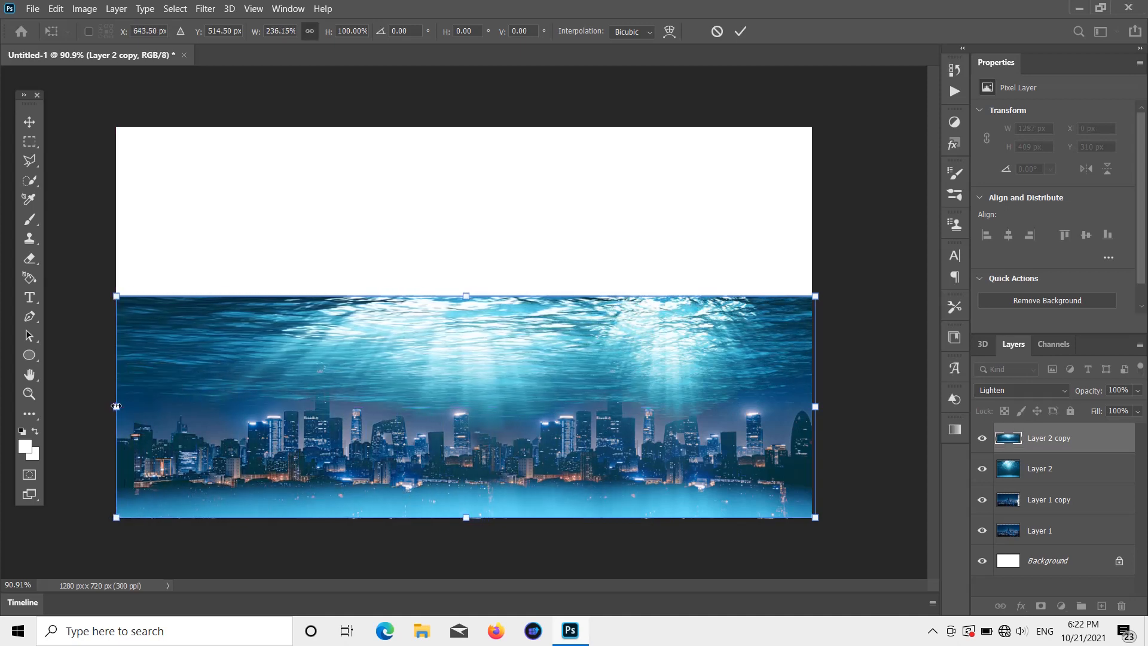
{"action": "left_click_drag", "start_coordinate": [816, 409], "coordinate": [812, 407]}
{"action": "left_click", "coordinate": [30, 124]}
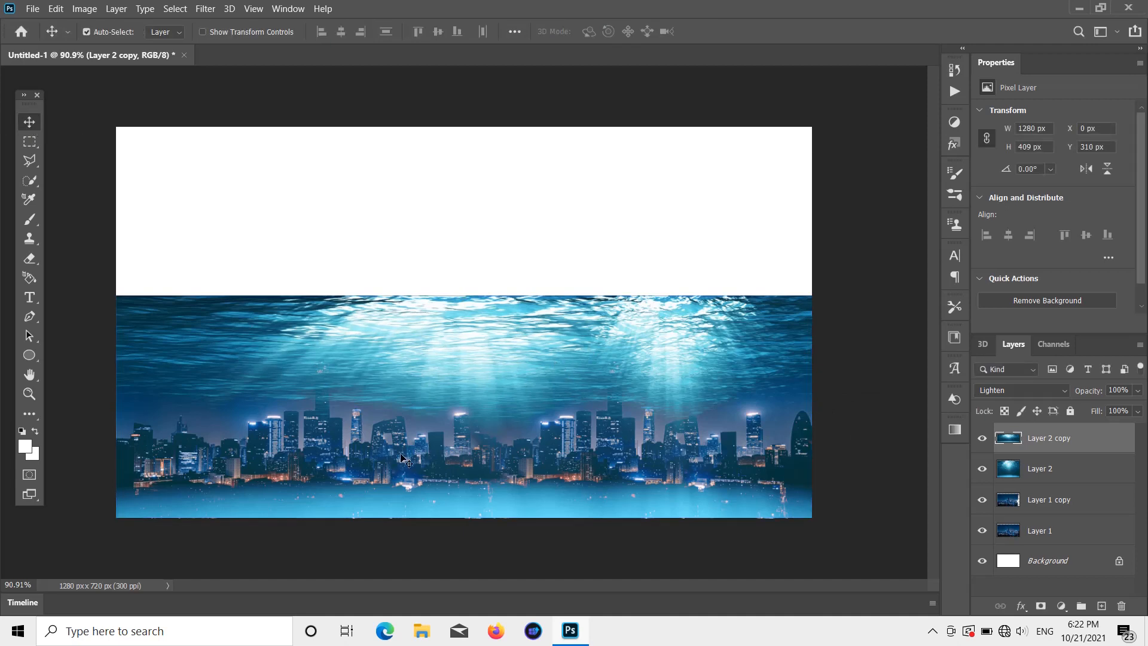
- Erase the light-blue underwater haze over the lower-left city lights on Layer 2 copy with an 80 px soft eraser
{"action": "left_click", "coordinate": [85, 227]}
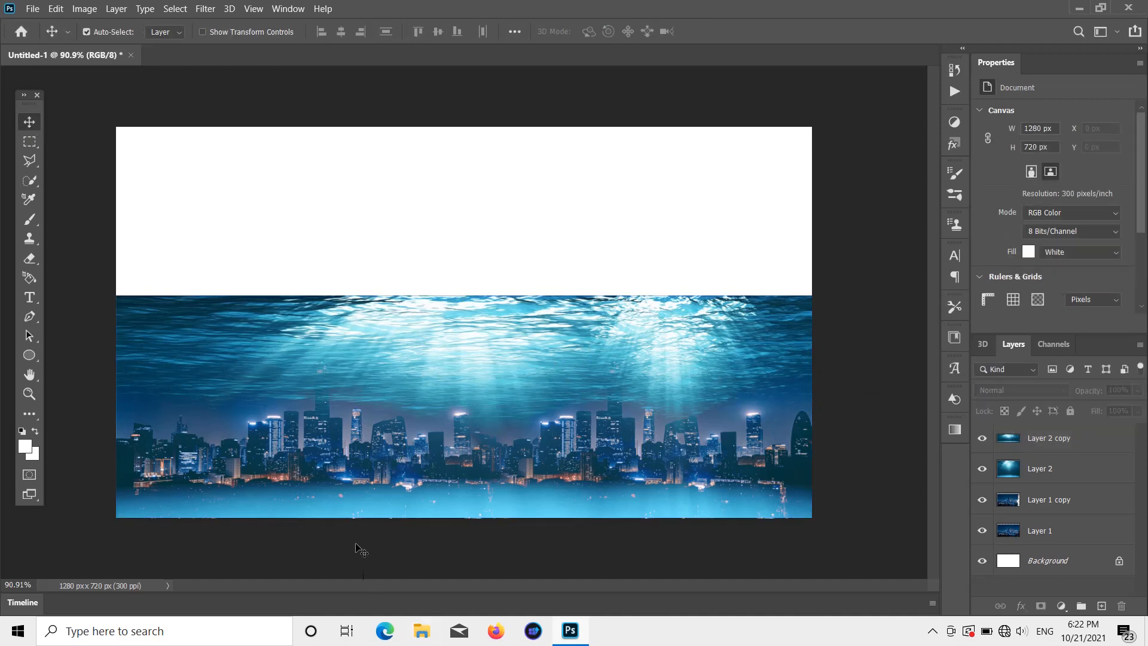
{"action": "left_click", "coordinate": [321, 511]}
{"action": "left_click", "coordinate": [29, 257]}
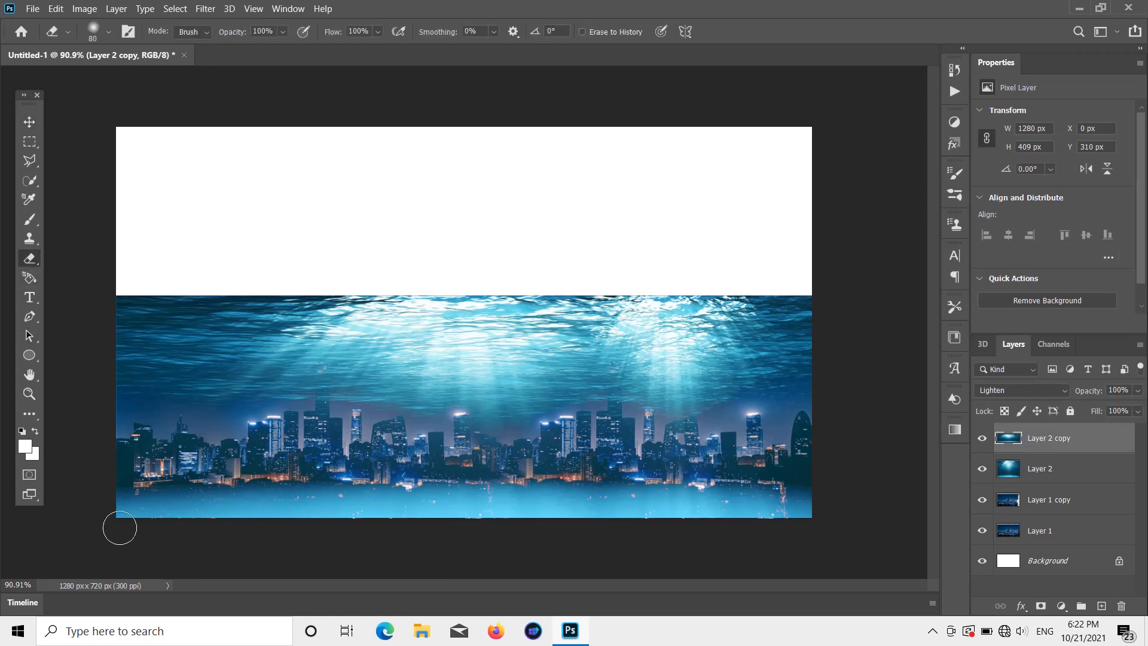
{"action": "mouse_move", "coordinate": [119, 528]}
{"action": "left_mouse_down"}
{"action": "mouse_move", "coordinate": [133, 489]}
{"action": "mouse_move", "coordinate": [151, 519]}
{"action": "mouse_move", "coordinate": [192, 502]}
{"action": "mouse_move", "coordinate": [194, 517]}
{"action": "mouse_move", "coordinate": [169, 499]}
{"action": "mouse_move", "coordinate": [461, 520]}
{"action": "mouse_move", "coordinate": [290, 518]}
{"action": "left_mouse_up"}
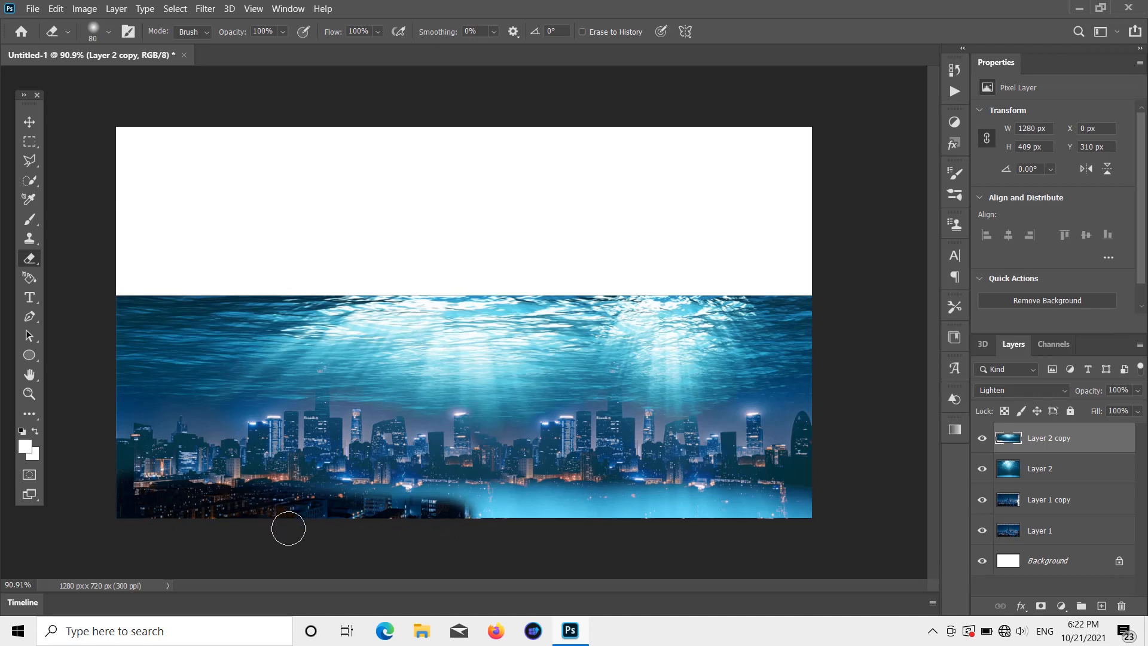
{"action": "left_click_drag", "start_coordinate": [398, 532], "coordinate": [520, 519]}
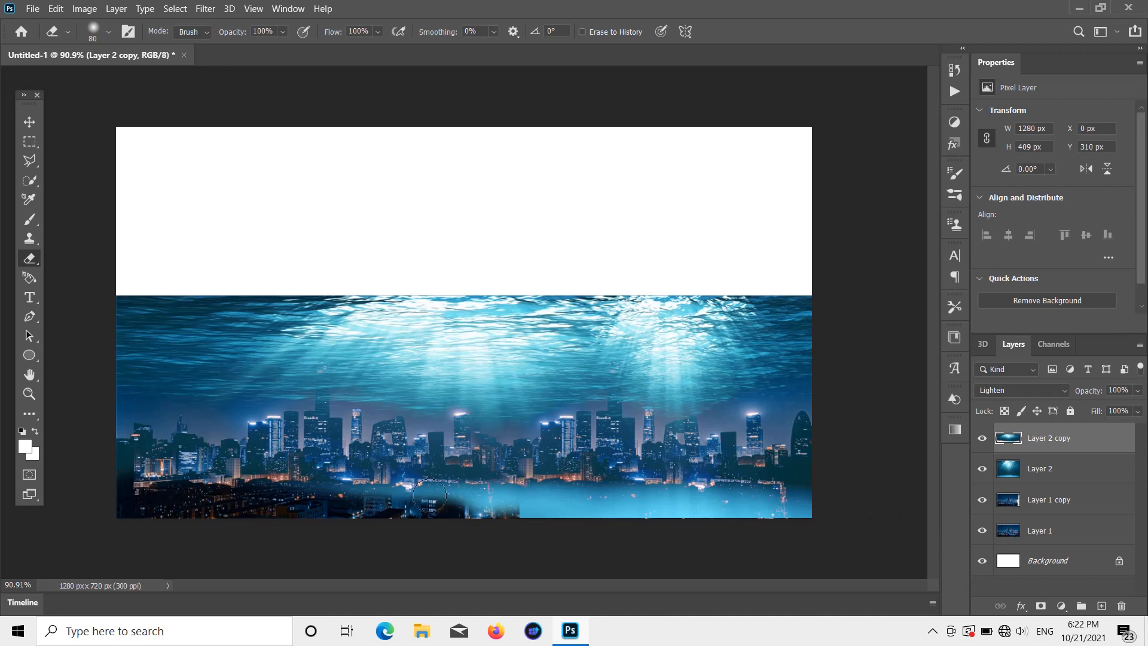
{"action": "mouse_move", "coordinate": [429, 495]}
{"action": "left_mouse_down"}
{"action": "mouse_move", "coordinate": [521, 501]}
{"action": "mouse_move", "coordinate": [531, 522]}
{"action": "left_mouse_up"}
{"action": "left_click", "coordinate": [29, 122]}
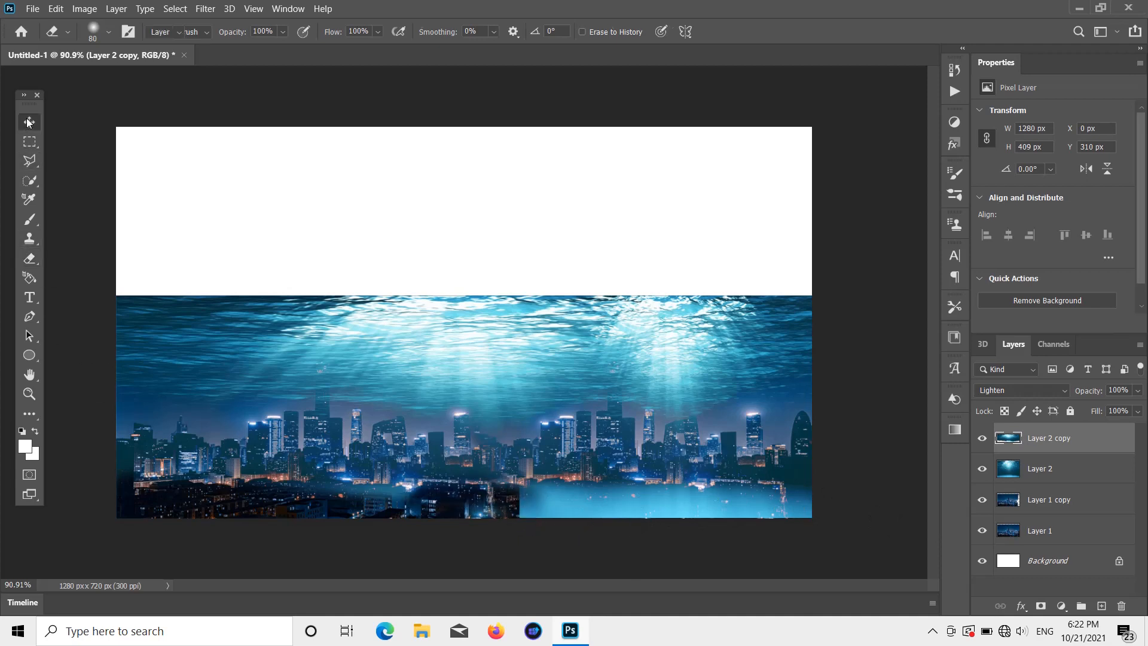
{"action": "key", "text": "Delete"}
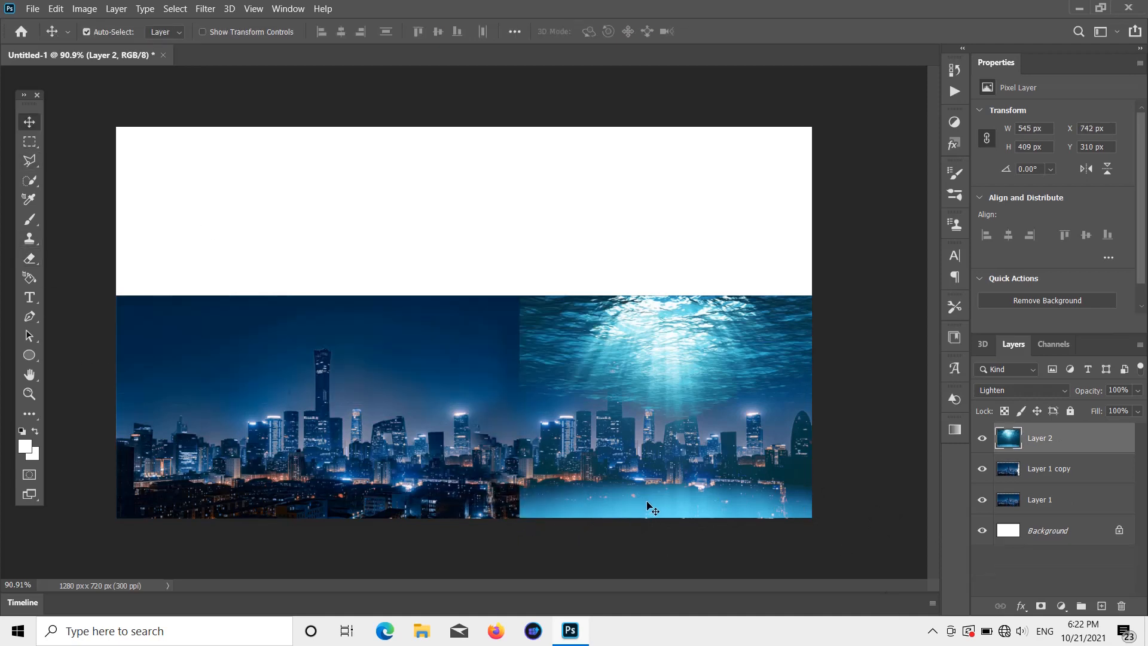
{"action": "key", "text": "ctrl+z"}
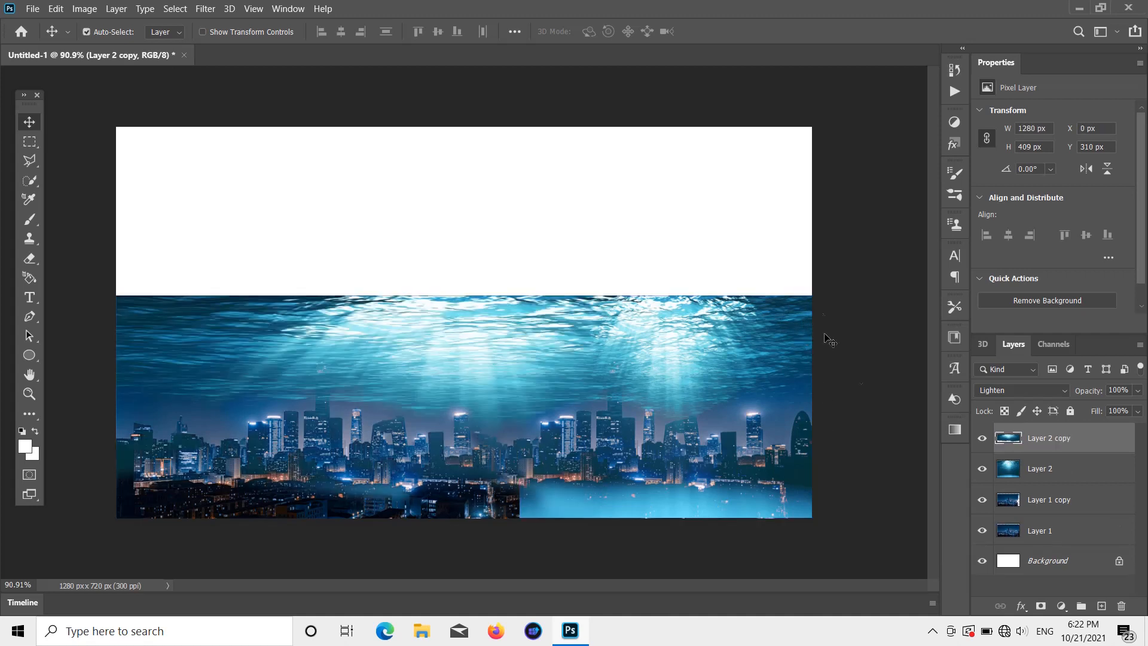
- Hide Layer 2 and erase the remaining underwater haze along the lower-right city buildings on Layer 2 copy
{"action": "left_click", "coordinate": [982, 469]}
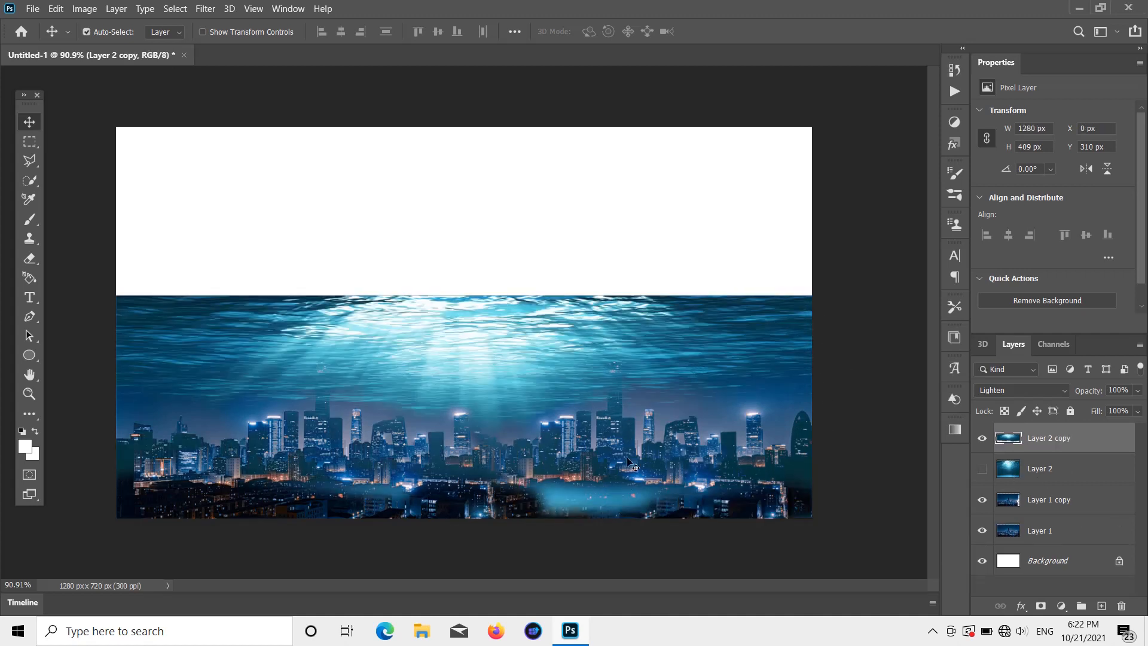
{"action": "left_click", "coordinate": [29, 258]}
{"action": "mouse_move", "coordinate": [502, 530]}
{"action": "left_mouse_down"}
{"action": "mouse_move", "coordinate": [526, 510]}
{"action": "mouse_move", "coordinate": [836, 482]}
{"action": "left_mouse_up"}
{"action": "mouse_move", "coordinate": [654, 491]}
{"action": "left_mouse_down"}
{"action": "mouse_move", "coordinate": [390, 512]}
{"action": "mouse_move", "coordinate": [411, 507]}
{"action": "mouse_move", "coordinate": [123, 474]}
{"action": "mouse_move", "coordinate": [132, 476]}
{"action": "mouse_move", "coordinate": [147, 463]}
{"action": "mouse_move", "coordinate": [278, 483]}
{"action": "mouse_move", "coordinate": [94, 452]}
{"action": "mouse_move", "coordinate": [402, 469]}
{"action": "mouse_move", "coordinate": [228, 469]}
{"action": "mouse_move", "coordinate": [800, 437]}
{"action": "left_mouse_up"}
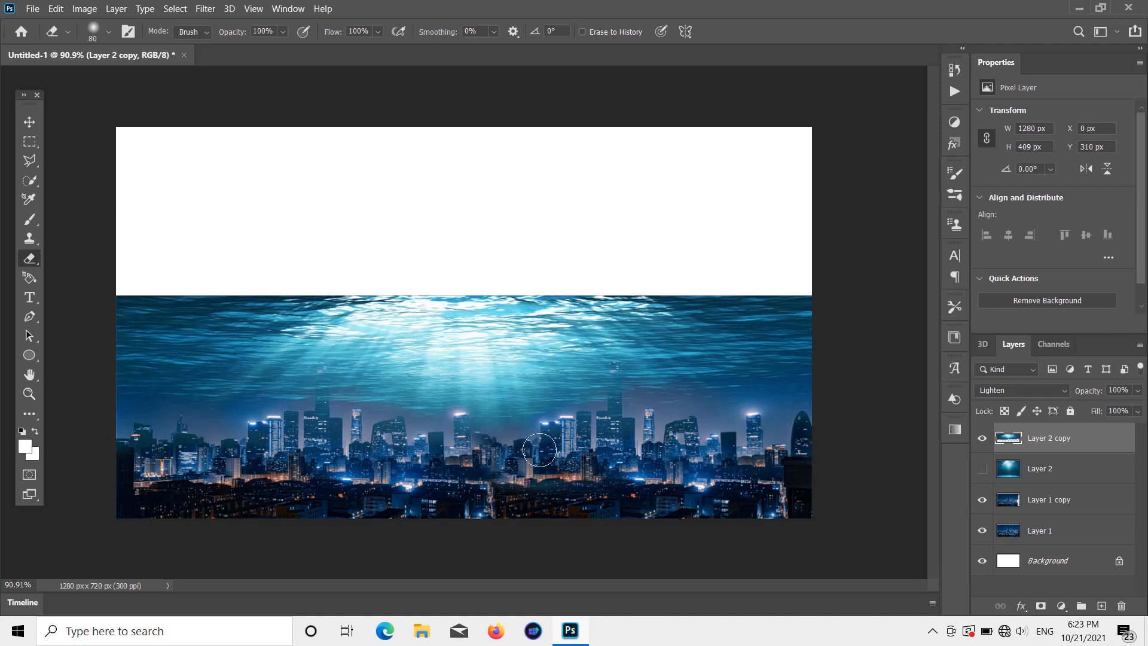
{"action": "left_click_drag", "start_coordinate": [539, 449], "coordinate": [137, 445]}
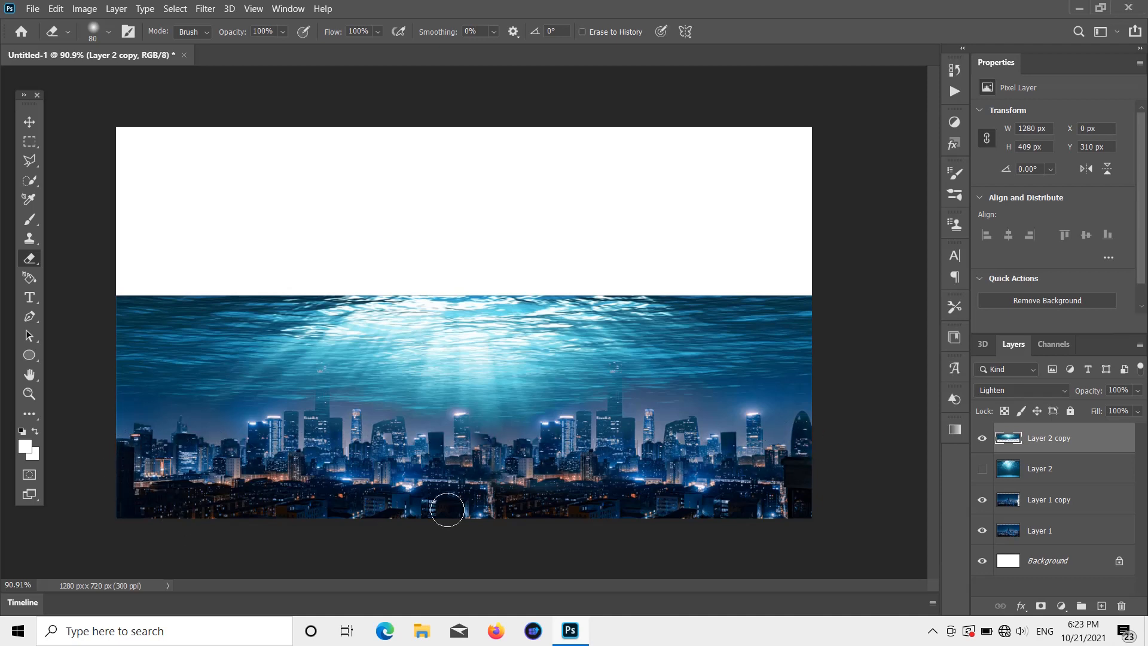
- Open the water bubbles image IMG_4948 from the Desktop
{"action": "left_click", "coordinate": [29, 123]}
{"action": "left_click", "coordinate": [28, 9]}
{"action": "left_click", "coordinate": [47, 37]}
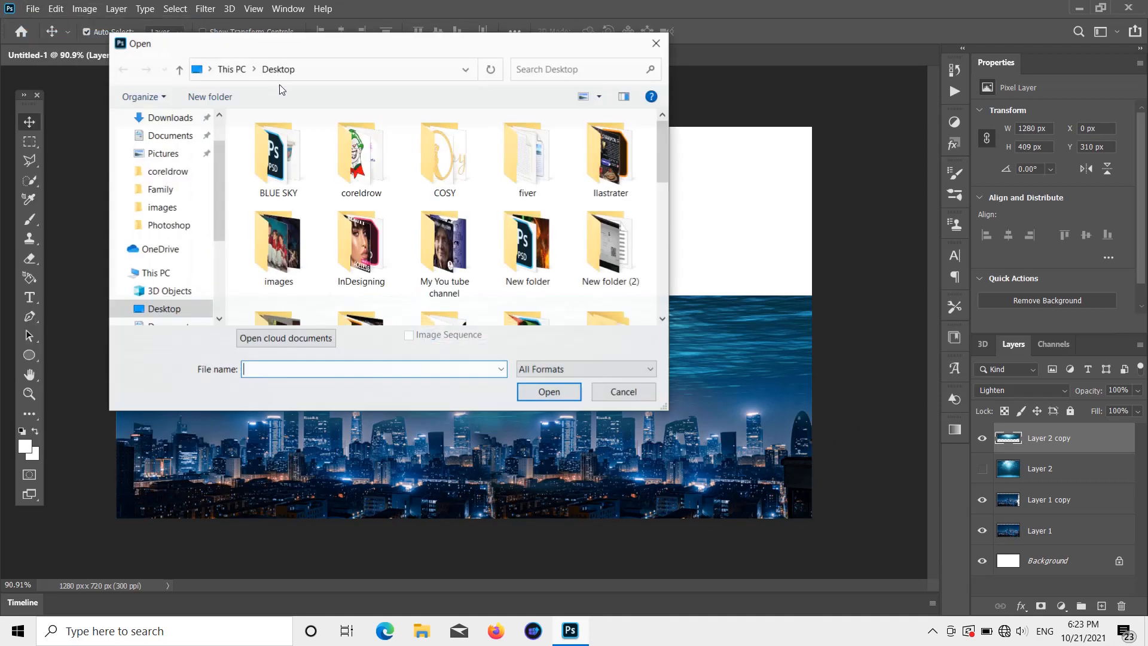
{"action": "scroll", "coordinate": [359, 210], "scroll_direction": "down", "scroll_amount": 5}
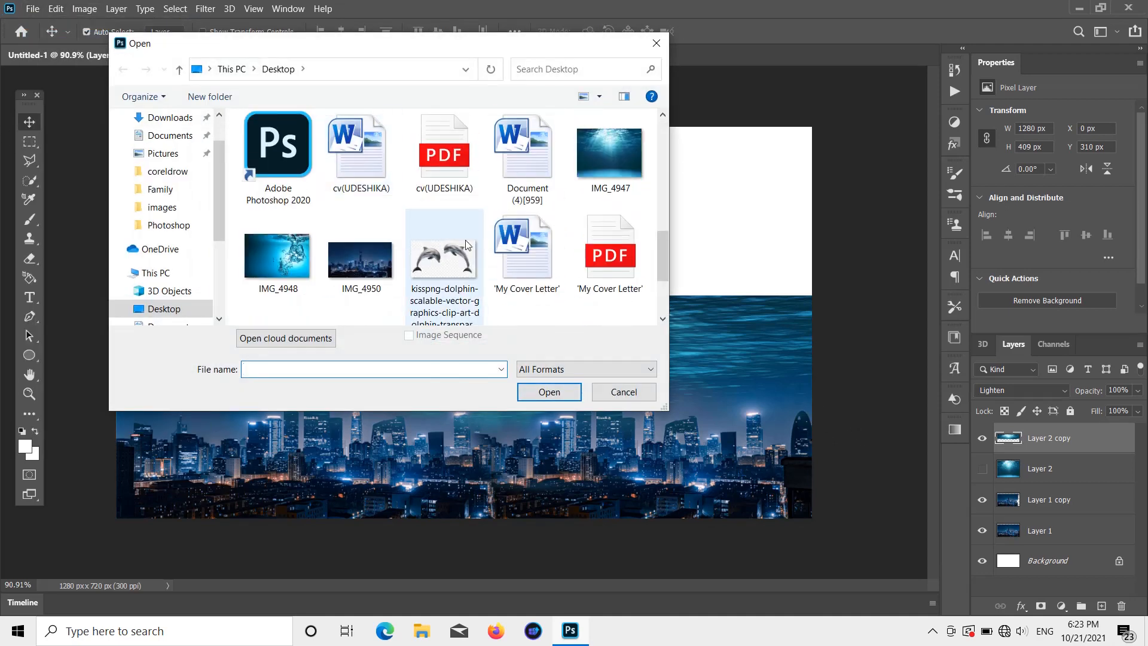
{"action": "left_click", "coordinate": [298, 255]}
{"action": "double_click", "coordinate": [298, 256]}
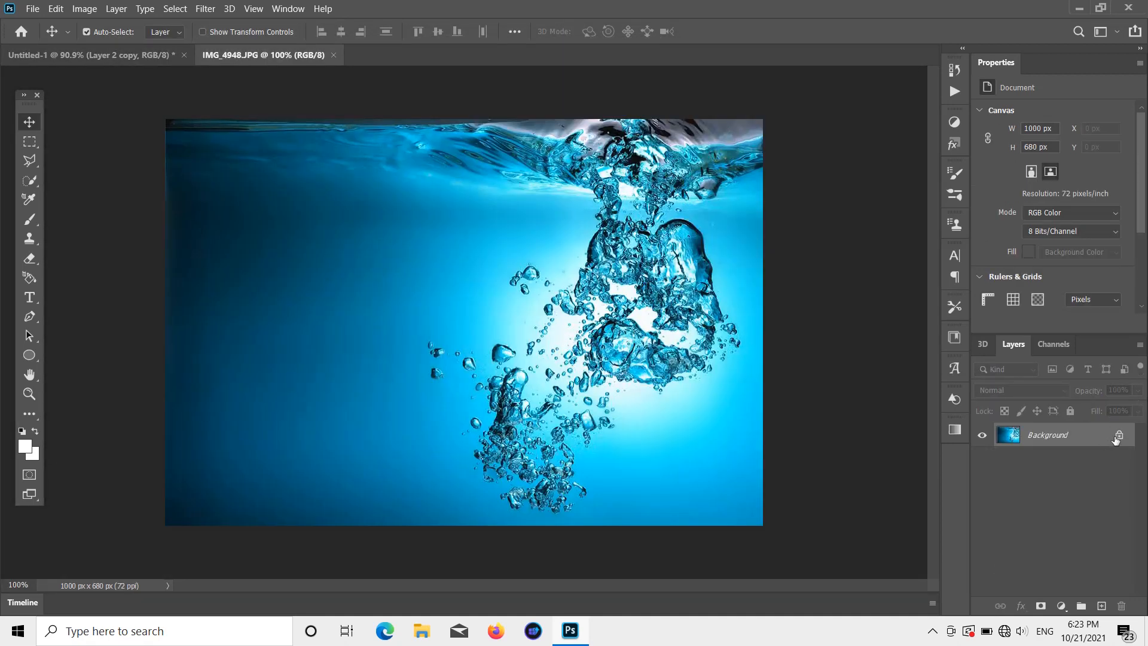
- Unlock the bubbles image's background, move it into the Untitled-1 document, and close IMG_4948 without saving
{"action": "left_click", "coordinate": [1118, 435]}
{"action": "left_click_drag", "start_coordinate": [362, 318], "coordinate": [334, 282]}
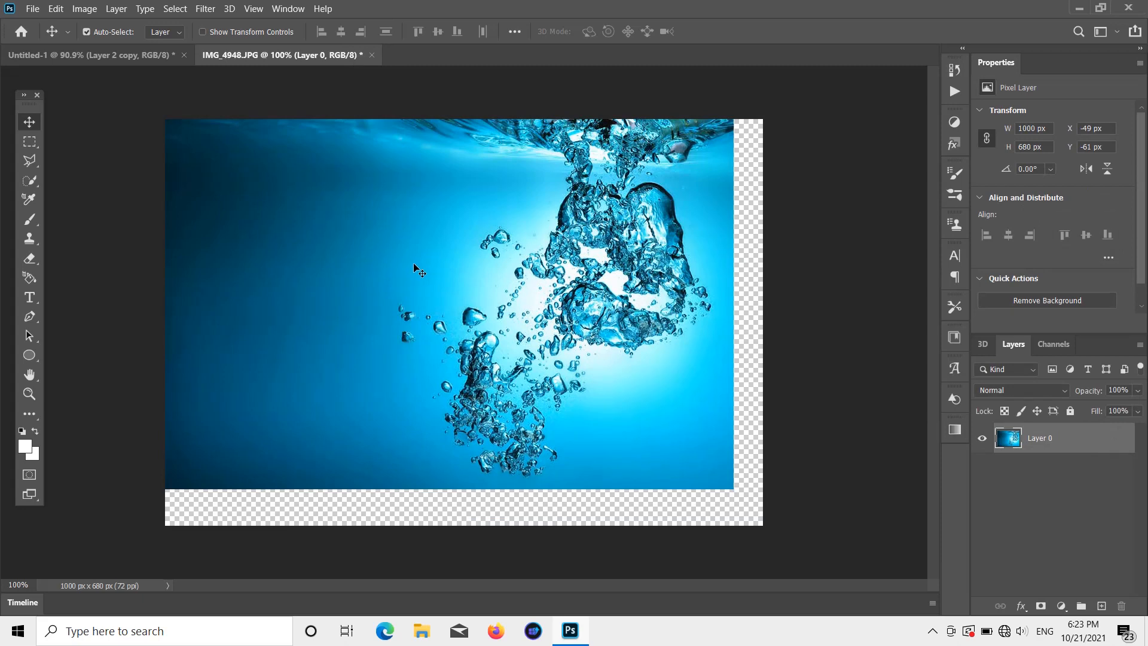
{"action": "left_click_drag", "start_coordinate": [414, 263], "coordinate": [353, 341]}
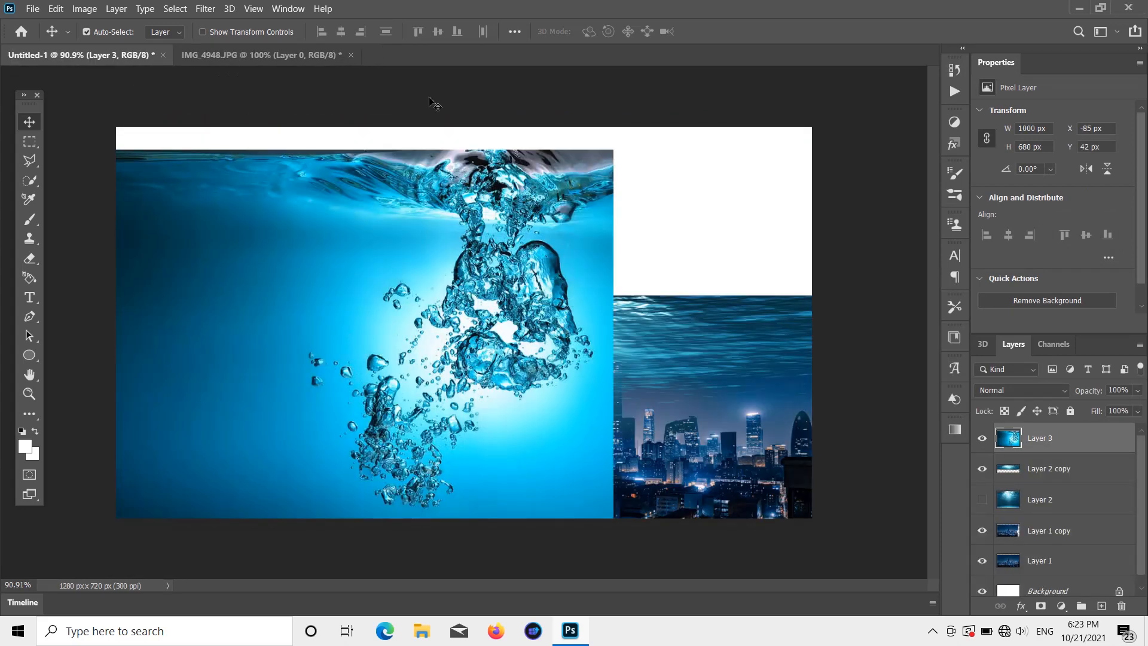
{"action": "left_click", "coordinate": [352, 55]}
{"action": "left_click", "coordinate": [596, 246]}
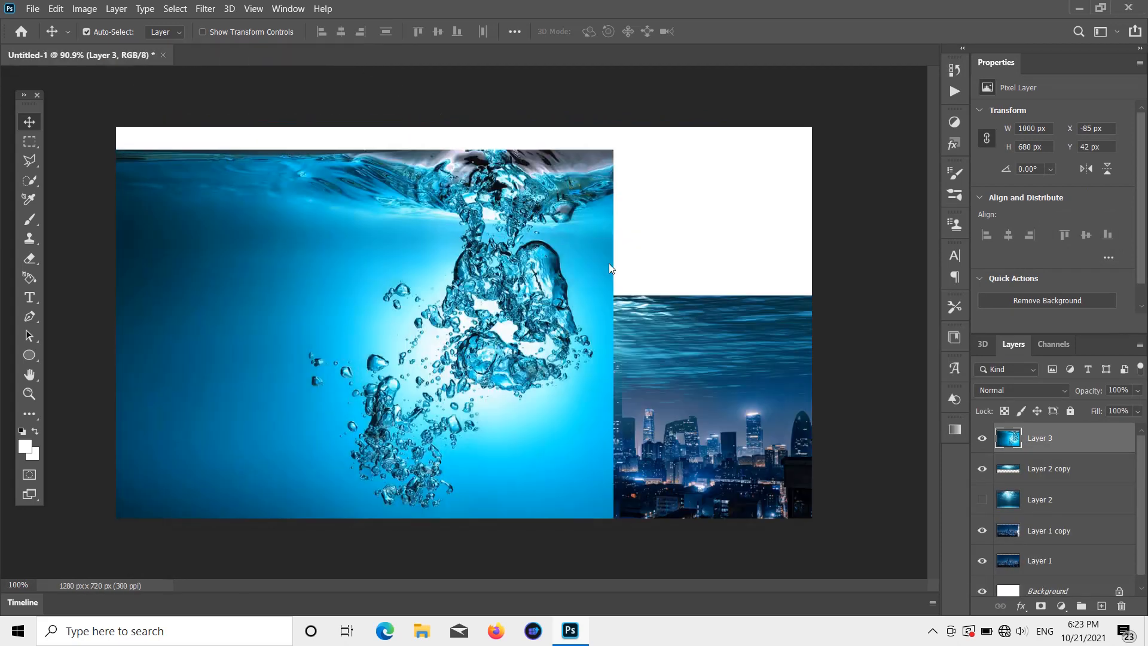
- Try the Lighten blend mode on the bubbles layer and shift it to X -160 px, Y 78 px
{"action": "left_click", "coordinate": [1060, 393]}
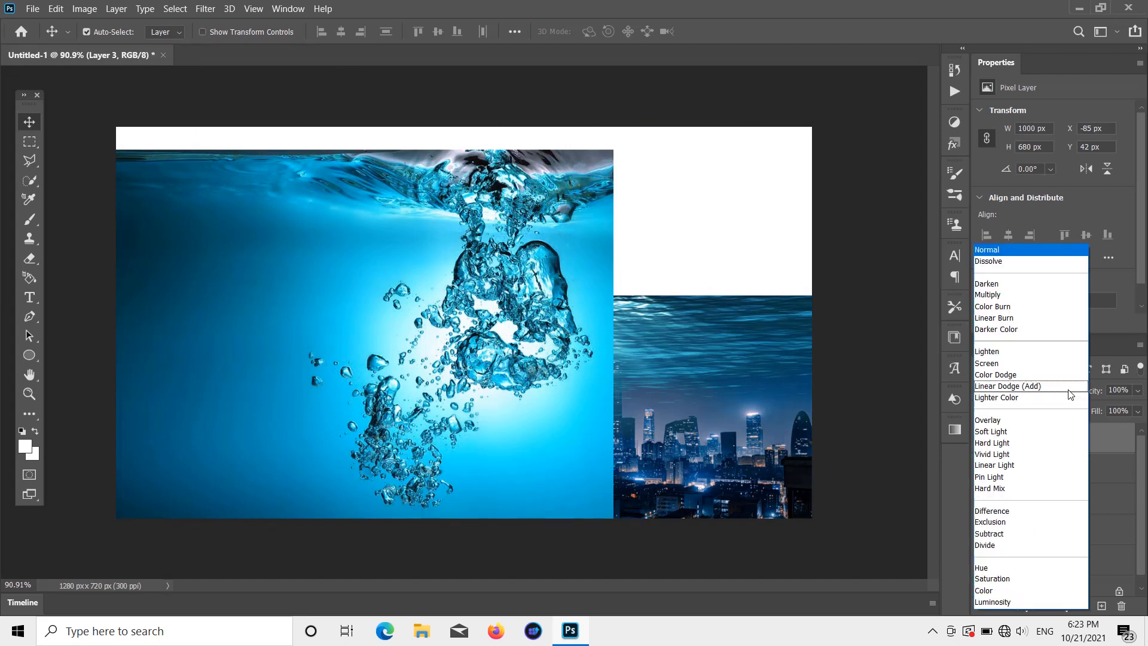
{"action": "left_click", "coordinate": [1035, 351]}
{"action": "left_click_drag", "start_coordinate": [442, 411], "coordinate": [402, 430]}
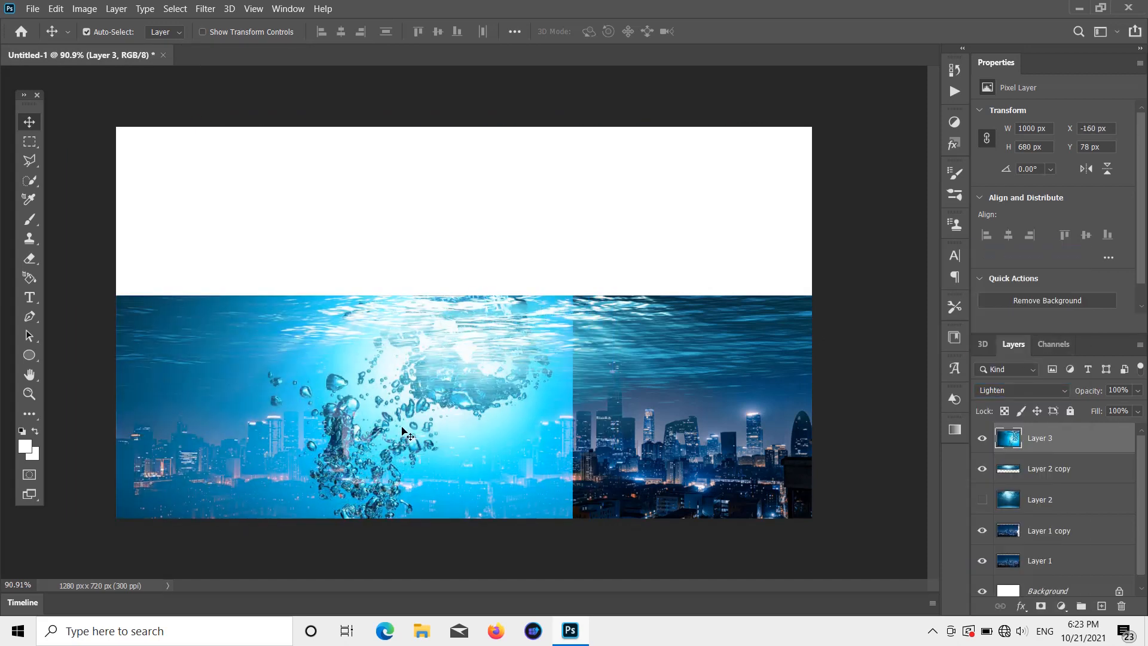
- Scale the bubbles layer to about 549 × 373 px and place it at about X 552 px, Y 328 px
{"action": "key", "text": "ctrl+t"}
{"action": "left_click_drag", "start_coordinate": [300, 170], "coordinate": [302, 330]}
{"action": "left_click_drag", "start_coordinate": [356, 492], "coordinate": [622, 464]}
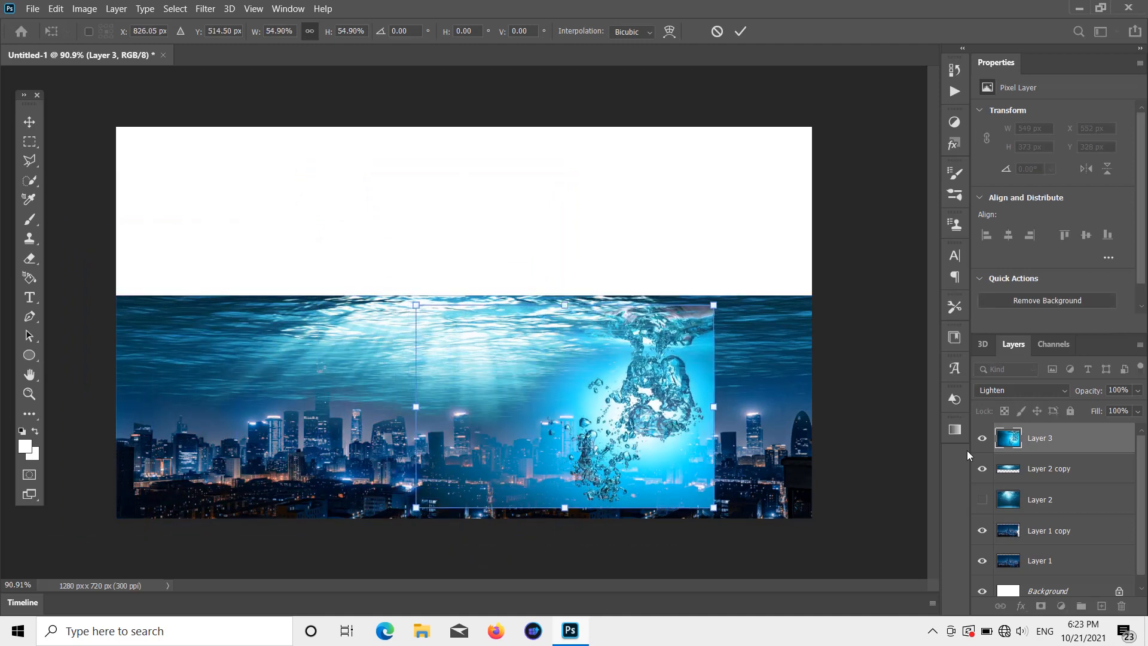
{"action": "key", "text": "Return"}
- Set the bubbles layer's blend mode to Multiply and shrink it to about 303 × 206 px at X 510 px, Y 310 px, against the water's surface
{"action": "left_click", "coordinate": [1045, 392]}
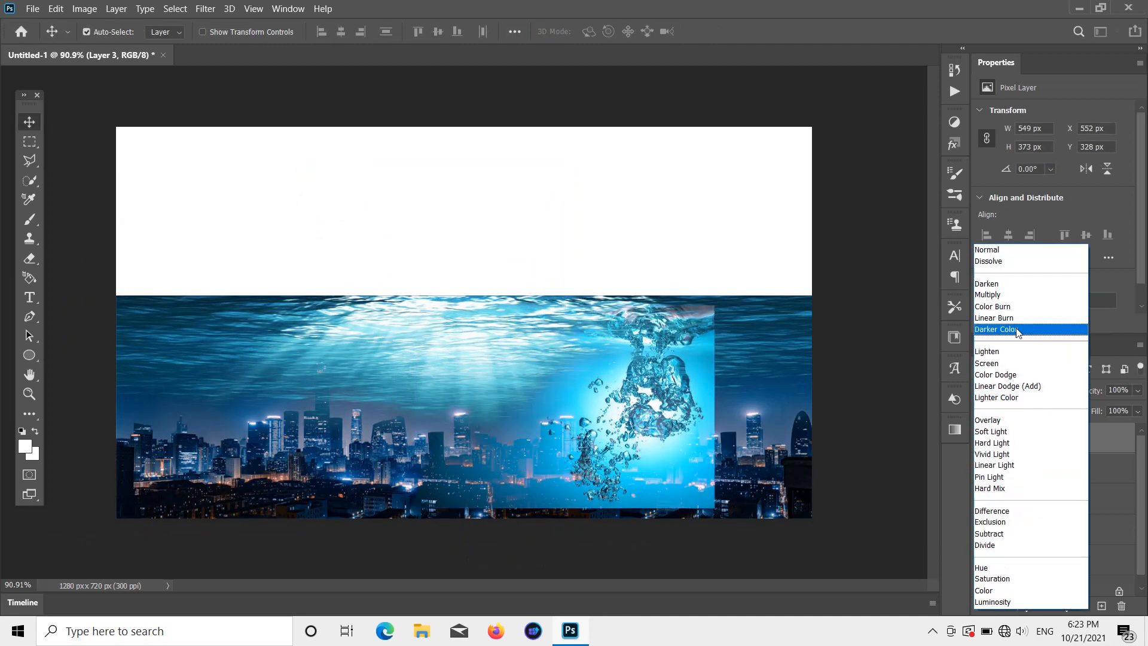
{"action": "left_click", "coordinate": [1019, 296]}
{"action": "left_click_drag", "start_coordinate": [658, 360], "coordinate": [501, 350]}
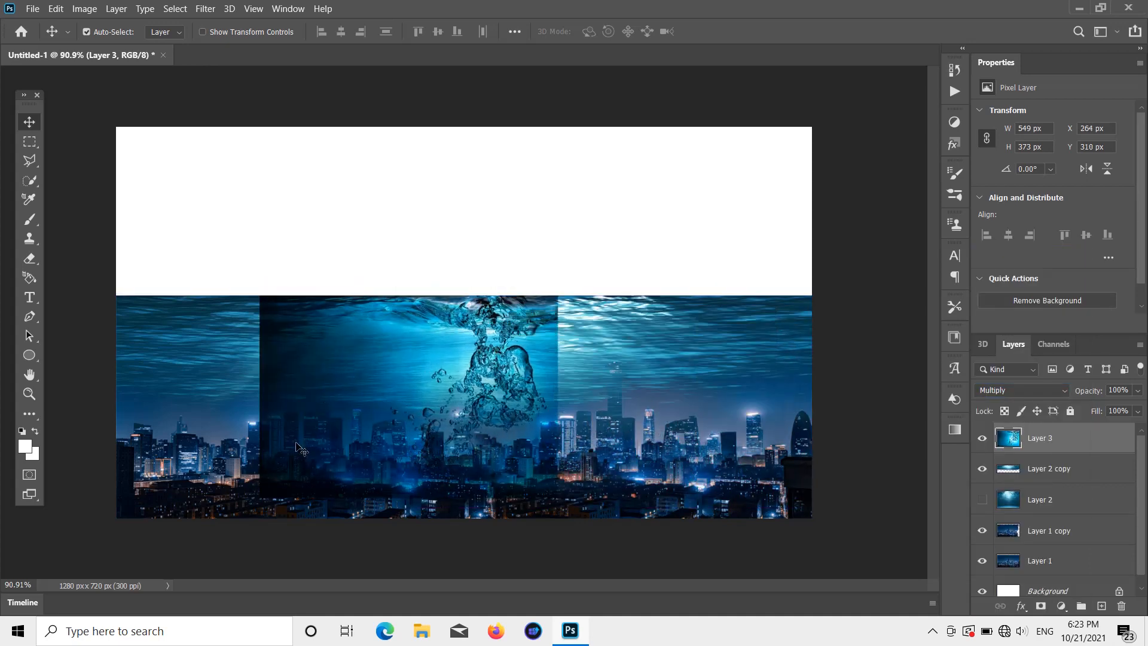
{"action": "key", "text": "ctrl+t"}
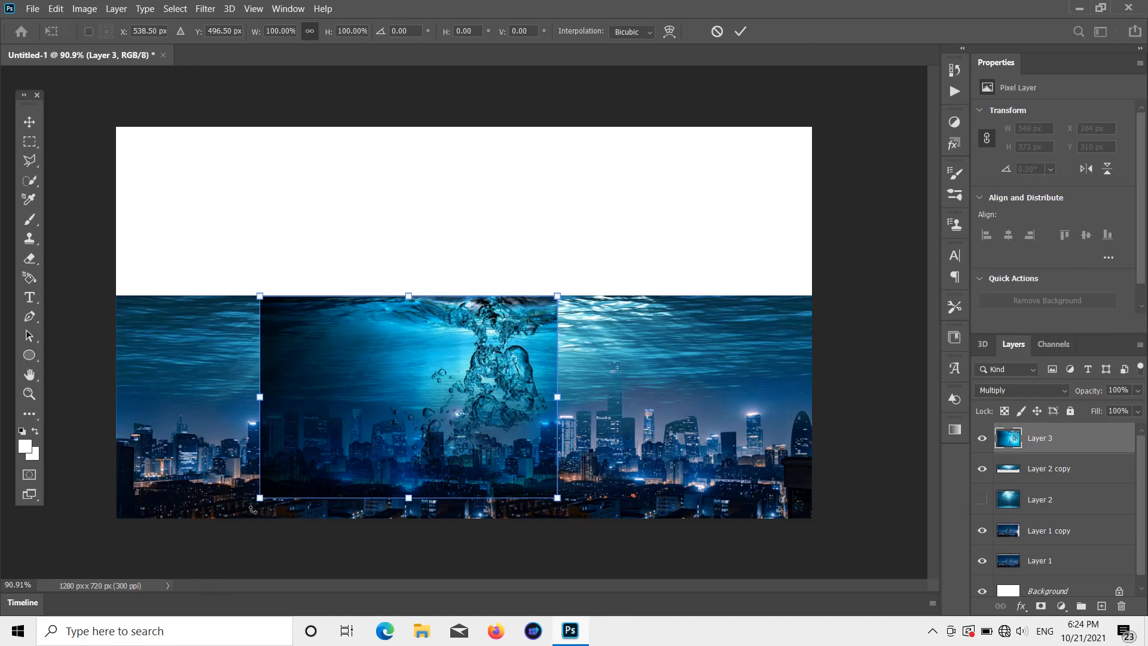
{"action": "left_click_drag", "start_coordinate": [259, 497], "coordinate": [377, 398]}
{"action": "key", "text": "Return"}
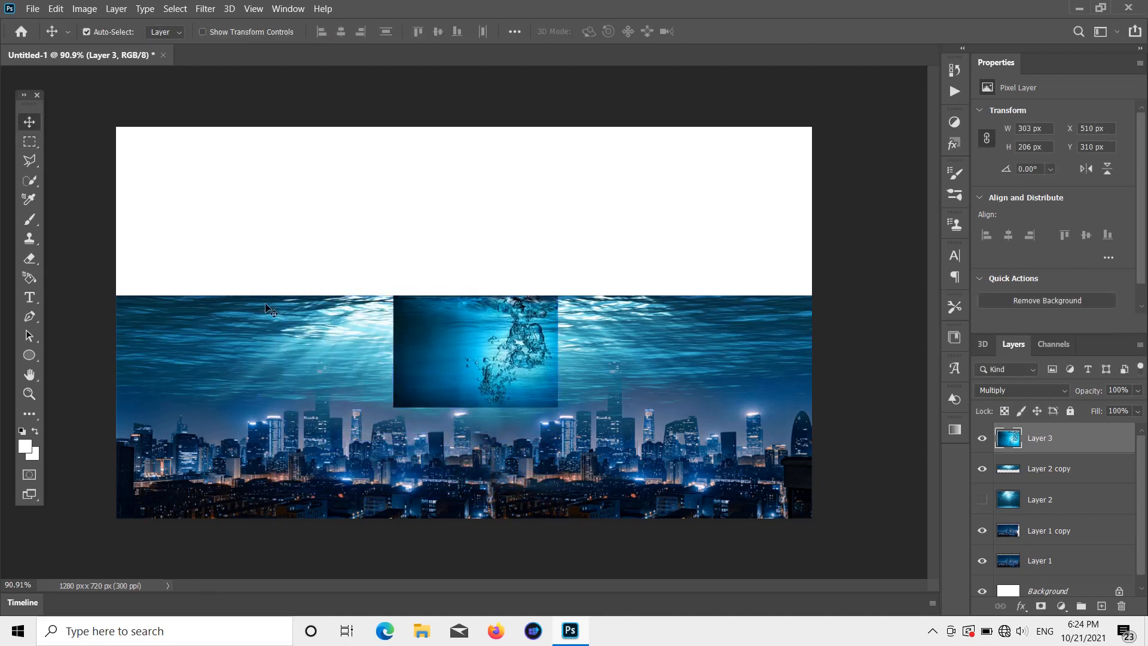
- Erase the hard left, bottom and right edges of the bubbles layer, enlarging the soft eraser from 80 to 150 px
{"action": "left_click", "coordinate": [29, 258]}
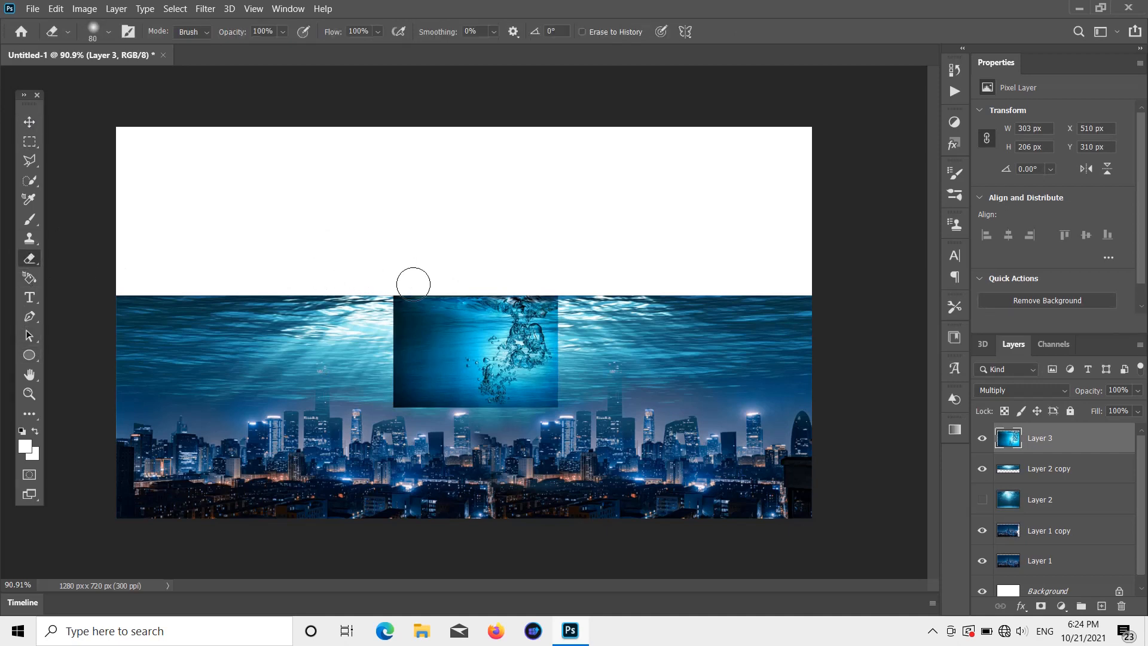
{"action": "mouse_move", "coordinate": [410, 281]}
{"action": "left_mouse_down"}
{"action": "mouse_move", "coordinate": [393, 373]}
{"action": "mouse_move", "coordinate": [396, 398]}
{"action": "mouse_move", "coordinate": [417, 300]}
{"action": "mouse_move", "coordinate": [409, 405]}
{"action": "left_mouse_up"}
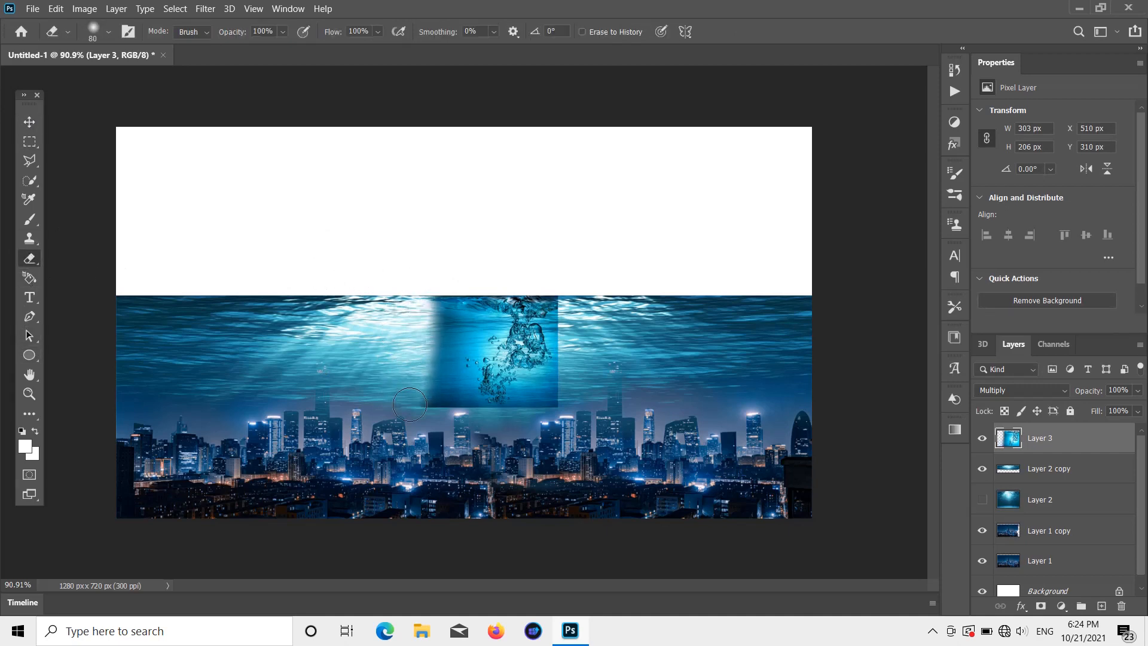
{"action": "scroll", "coordinate": [404, 404], "scroll_direction": "up", "scroll_amount": 5, "text": "alt"}
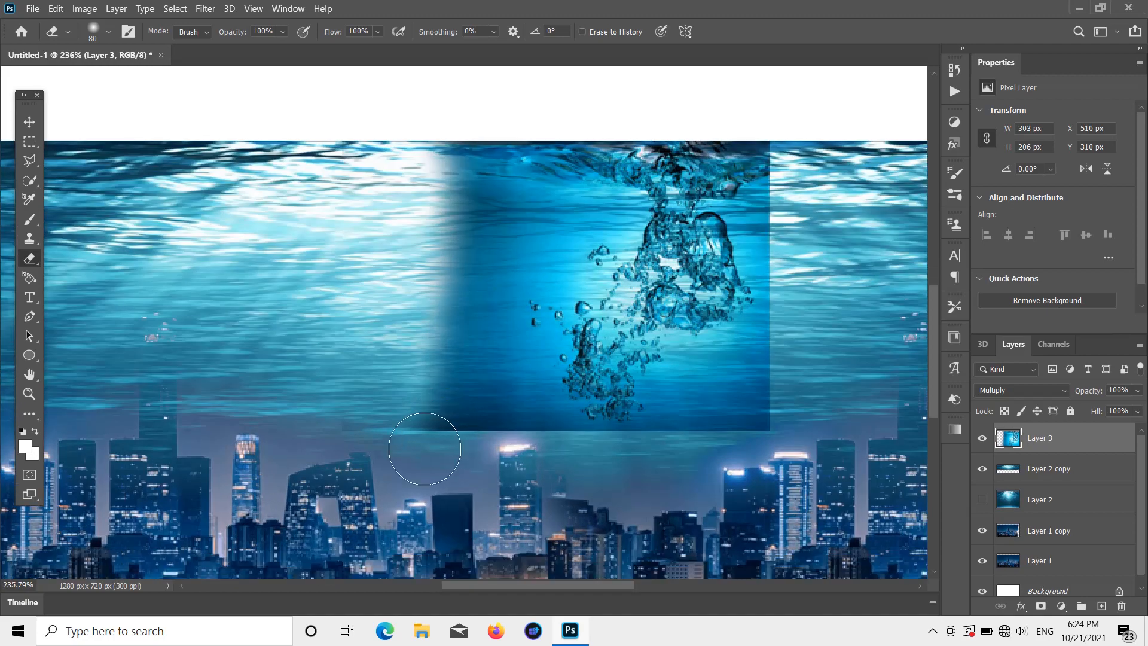
{"action": "key", "text": "bracketright"}
{"action": "key", "text": "bracketright"}
{"action": "key", "text": "bracketright"}
{"action": "key", "text": "bracketright"}
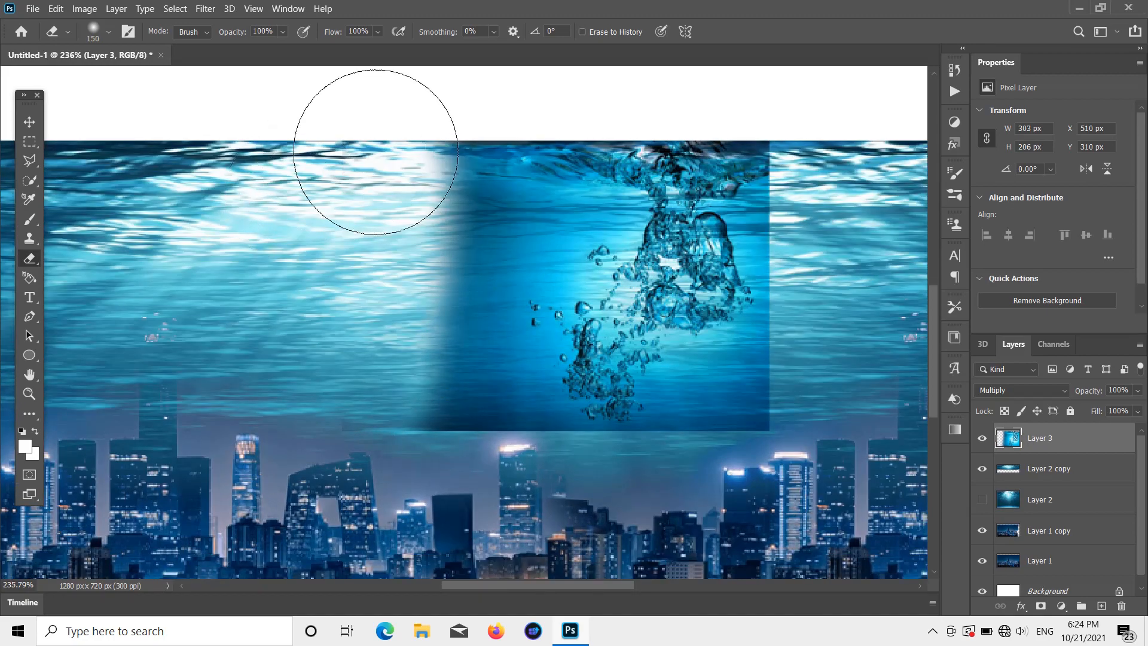
{"action": "mouse_move", "coordinate": [376, 154]}
{"action": "left_mouse_down"}
{"action": "mouse_move", "coordinate": [418, 458]}
{"action": "mouse_move", "coordinate": [718, 430]}
{"action": "mouse_move", "coordinate": [771, 382]}
{"action": "mouse_move", "coordinate": [789, 335]}
{"action": "mouse_move", "coordinate": [837, 316]}
{"action": "mouse_move", "coordinate": [813, 251]}
{"action": "mouse_move", "coordinate": [850, 245]}
{"action": "mouse_move", "coordinate": [848, 179]}
{"action": "mouse_move", "coordinate": [866, 266]}
{"action": "mouse_move", "coordinate": [847, 225]}
{"action": "left_mouse_up"}
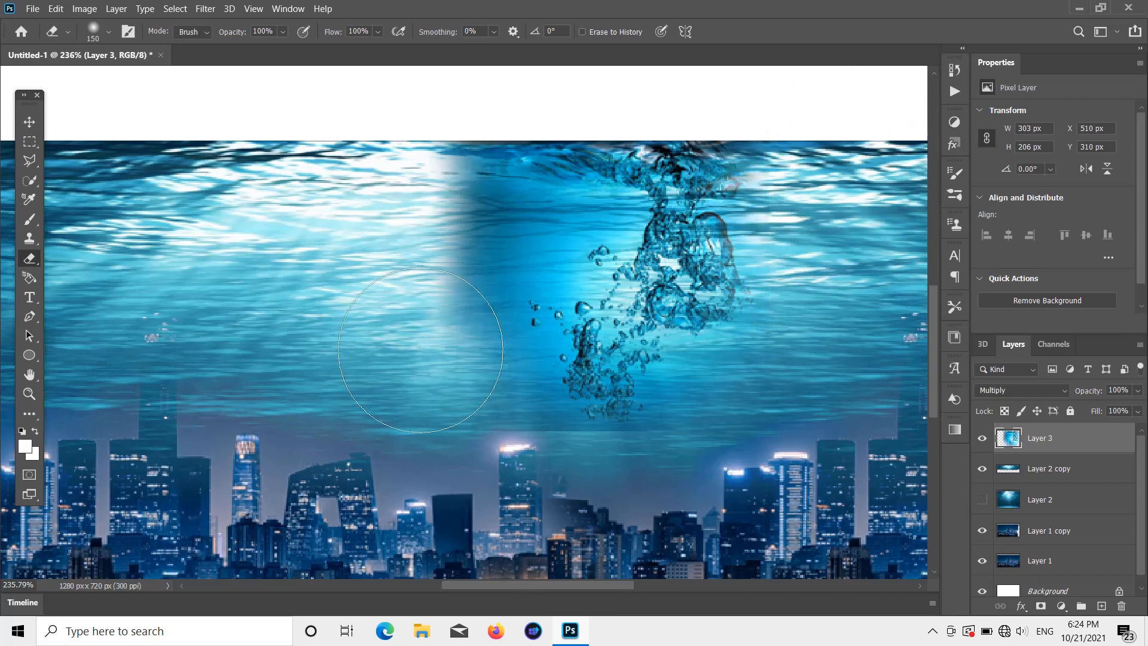
- Erase the remaining dark vertical seam beside the bubbles so the layer blends into the underwater light, and deselect the layer
{"action": "scroll", "coordinate": [377, 225], "scroll_direction": "down", "scroll_amount": 1}
{"action": "key", "text": "alt+space"}
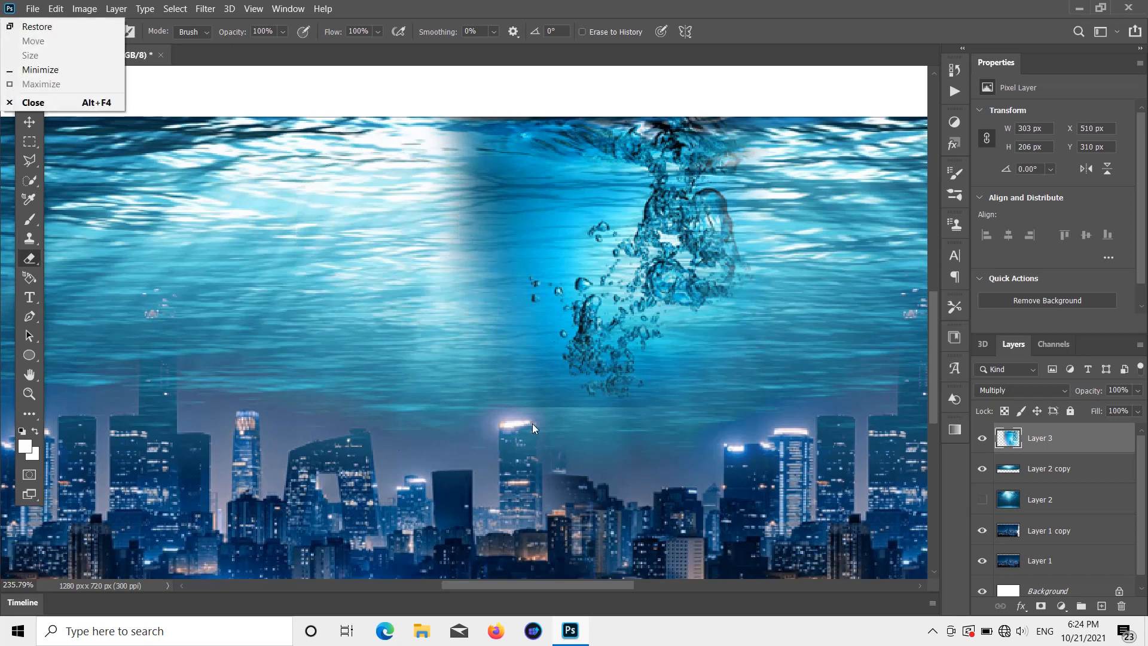
{"action": "key", "text": "Escape"}
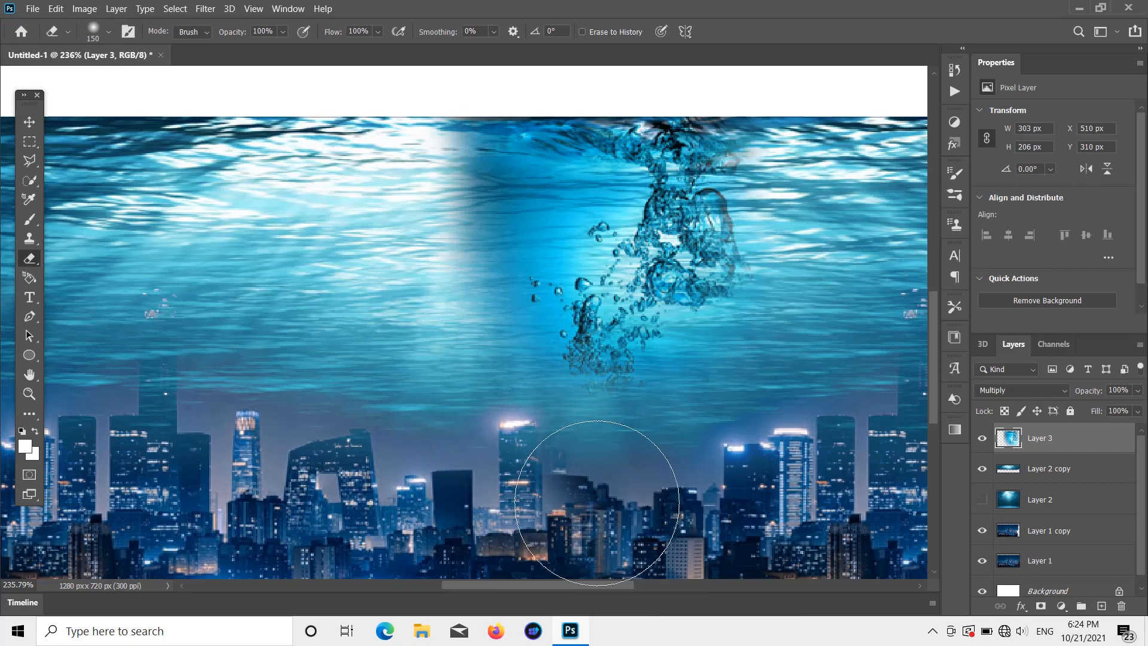
{"action": "key", "text": "ctrl+1"}
{"action": "scroll", "coordinate": [452, 343], "scroll_direction": "down", "scroll_amount": 3}
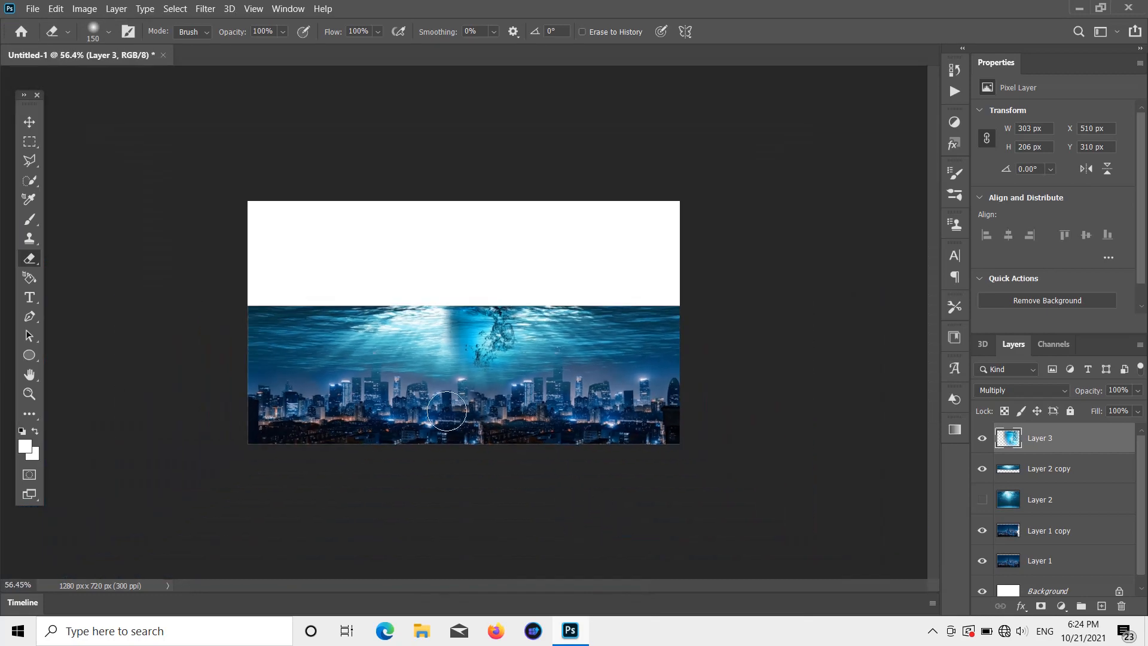
{"action": "scroll", "coordinate": [451, 343], "scroll_direction": "up", "scroll_amount": 2}
{"action": "mouse_move", "coordinate": [451, 343]}
{"action": "left_mouse_down"}
{"action": "mouse_move", "coordinate": [438, 367]}
{"action": "mouse_move", "coordinate": [424, 342]}
{"action": "mouse_move", "coordinate": [432, 317]}
{"action": "mouse_move", "coordinate": [457, 340]}
{"action": "mouse_move", "coordinate": [421, 361]}
{"action": "mouse_move", "coordinate": [365, 343]}
{"action": "left_mouse_up"}
{"action": "left_click", "coordinate": [31, 125]}
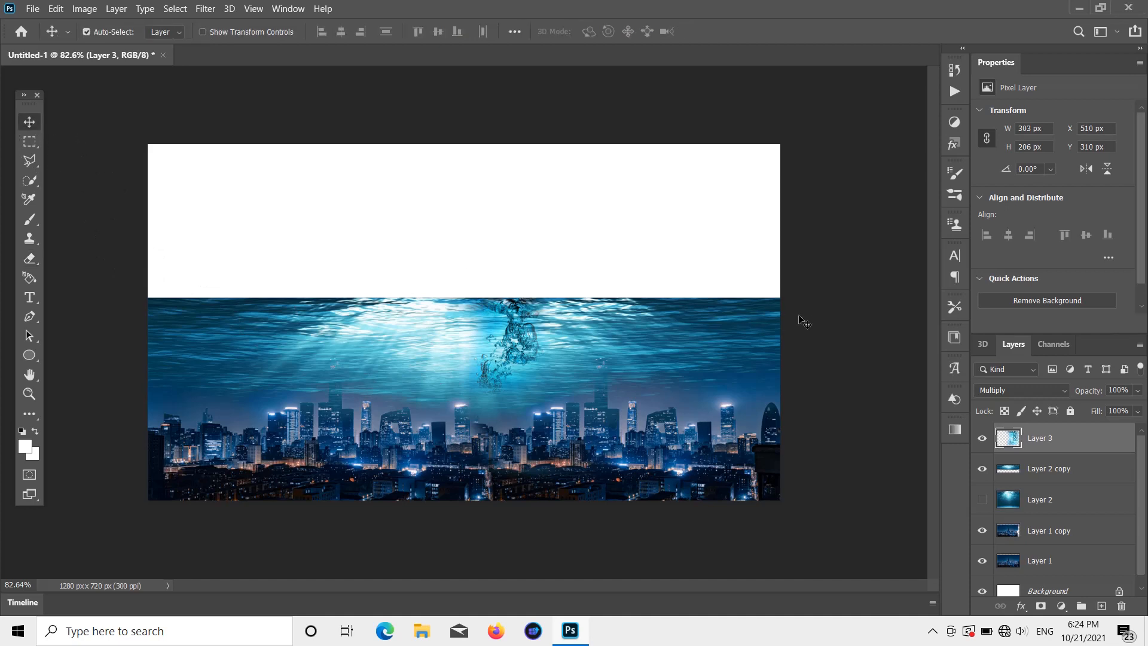
{"action": "left_click", "coordinate": [864, 310]}
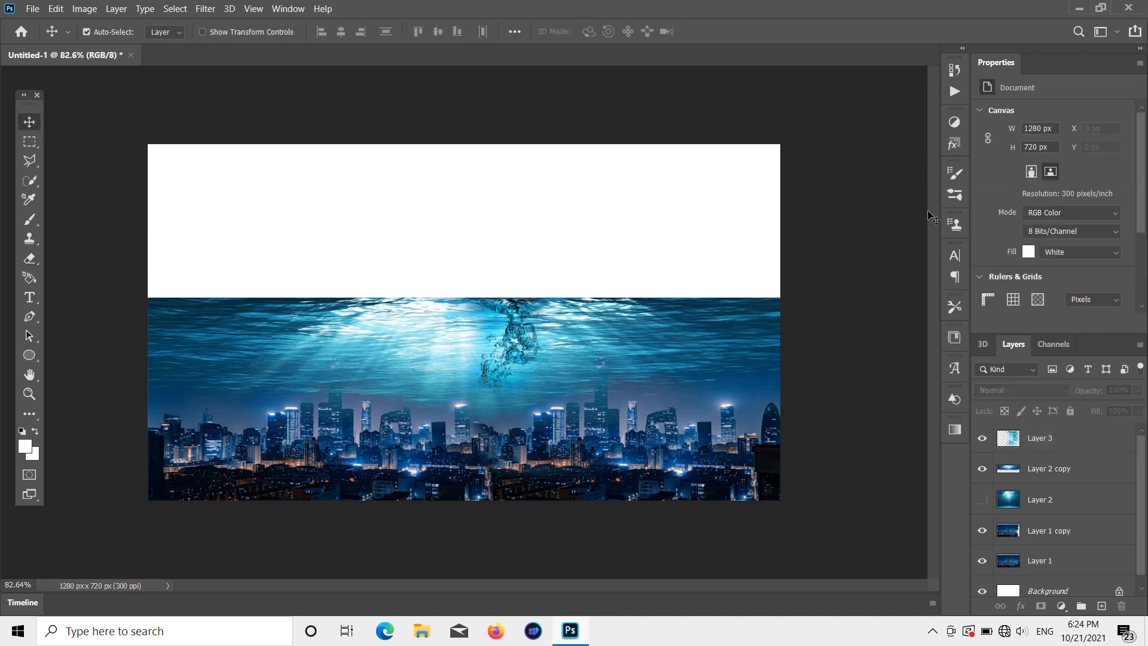
- Open the kisspng-dolphin image with two dolphins from the Desktop
{"action": "left_click", "coordinate": [32, 8]}
{"action": "left_click", "coordinate": [54, 33]}
{"action": "scroll", "coordinate": [443, 248], "scroll_direction": "down", "scroll_amount": 1}
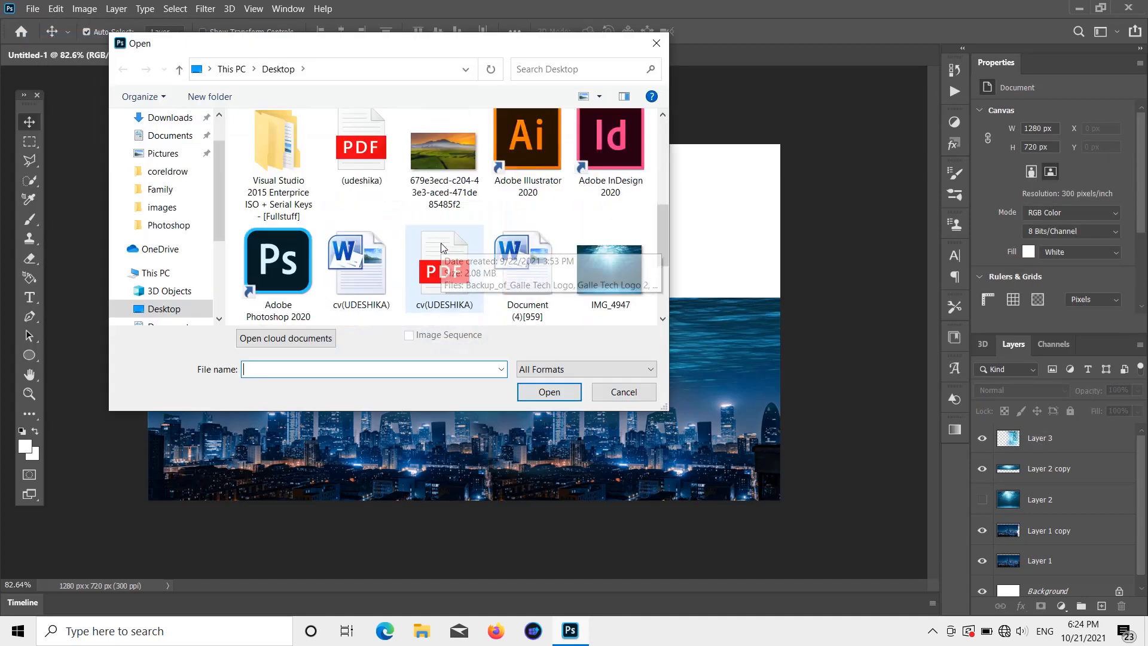
{"action": "scroll", "coordinate": [443, 247], "scroll_direction": "down", "scroll_amount": 2}
{"action": "double_click", "coordinate": [443, 247]}
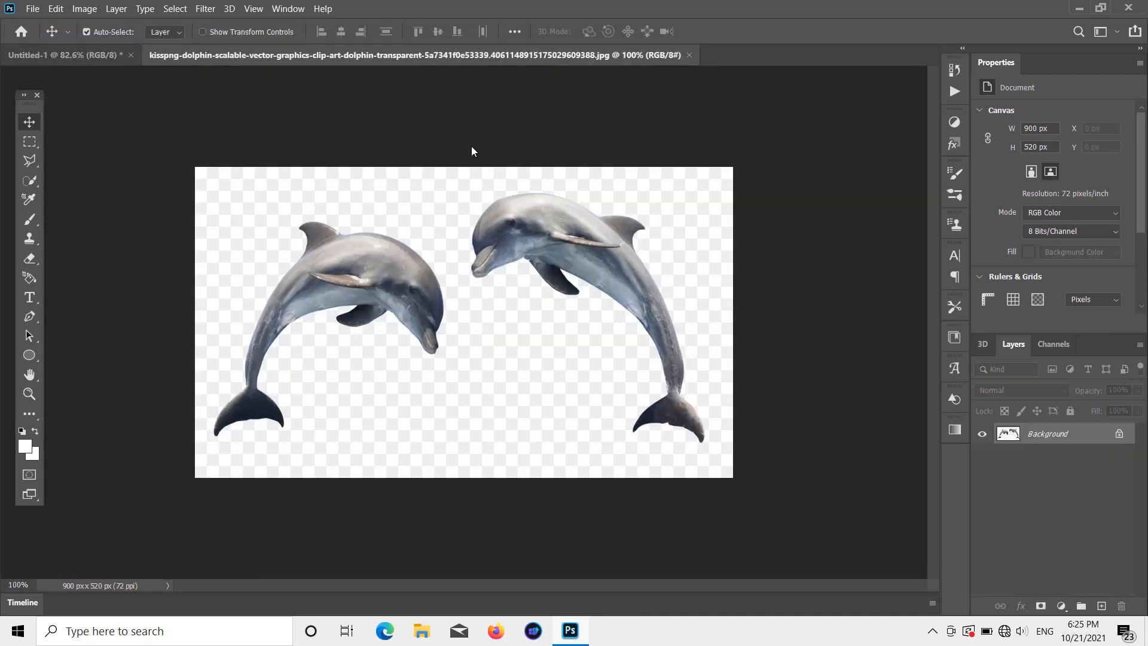
- Convert the dolphin image's Background into a regular layer and remove its background
{"action": "left_click_drag", "start_coordinate": [633, 251], "coordinate": [602, 274]}
{"action": "left_click", "coordinate": [592, 287]}
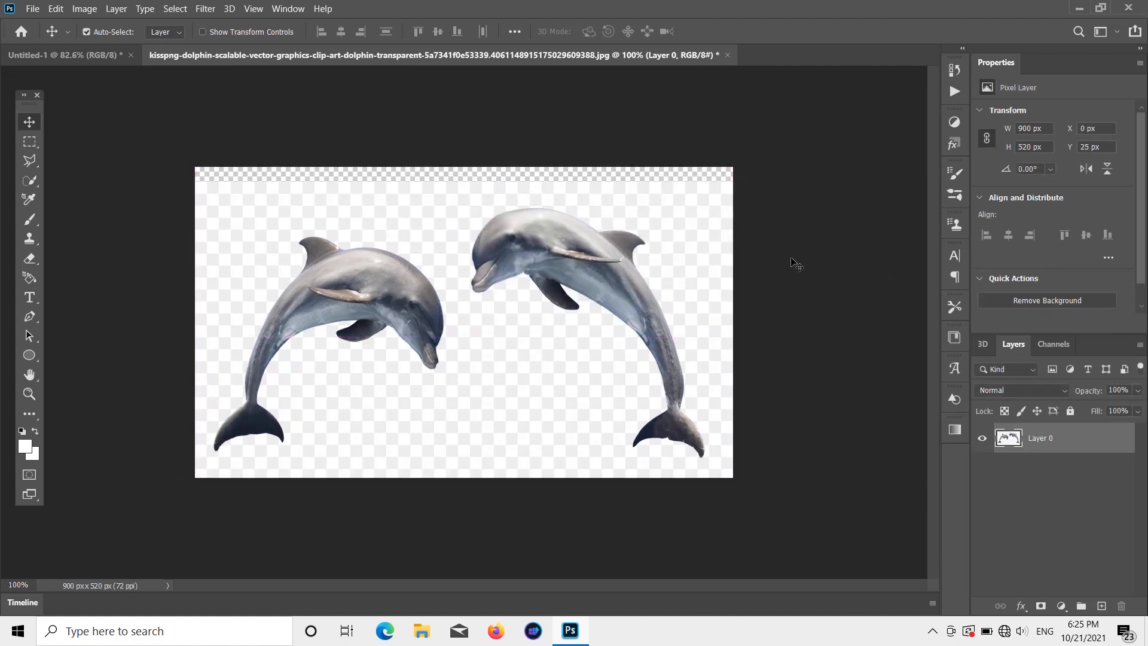
{"action": "left_click", "coordinate": [1045, 300]}
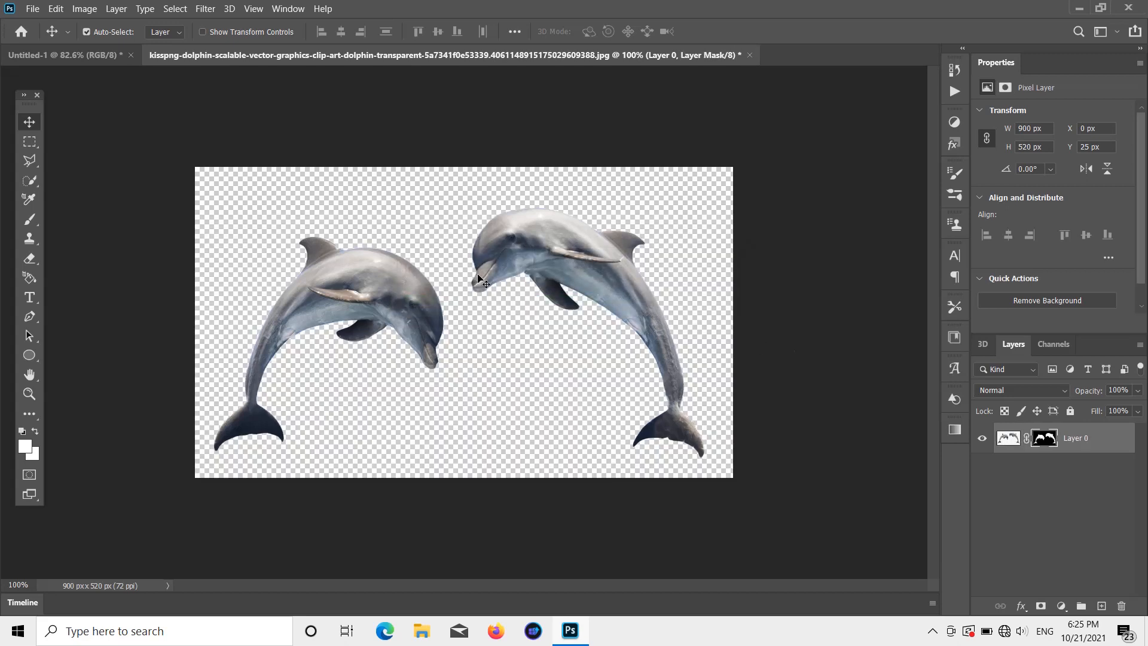
- Copy the cut-out dolphins into the Untitled-1 document and close the dolphin image without saving
{"action": "left_click_drag", "start_coordinate": [478, 279], "coordinate": [348, 332]}
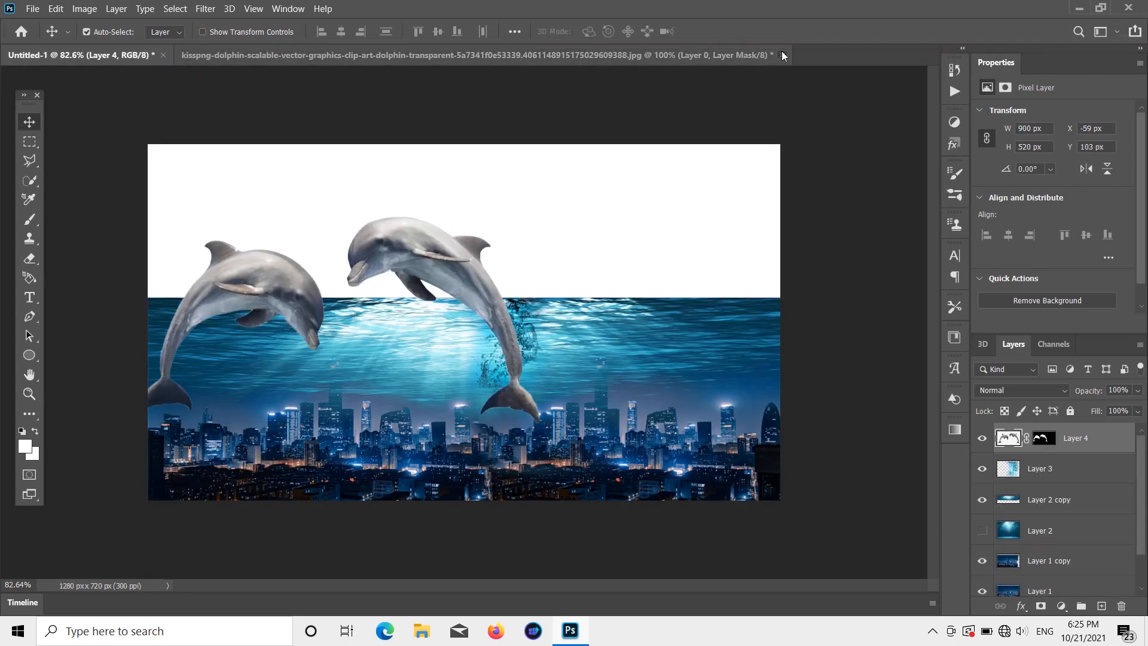
{"action": "left_click", "coordinate": [782, 55]}
{"action": "left_click", "coordinate": [597, 247]}
- Scale the dolphins to about 68.87%, rotate them about -15.32°, and place them leaping across the waterline, then deselect the layer
{"action": "left_click_drag", "start_coordinate": [386, 269], "coordinate": [444, 271]}
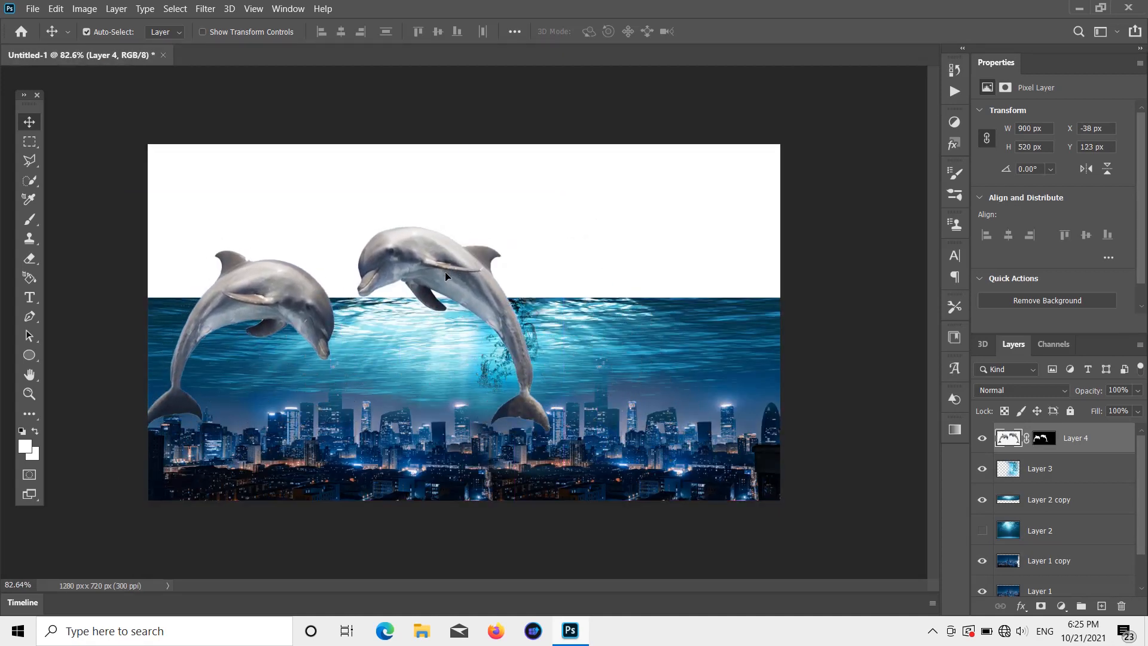
{"action": "key", "text": "ctrl+t"}
{"action": "left_click_drag", "start_coordinate": [348, 204], "coordinate": [348, 284]}
{"action": "left_click_drag", "start_coordinate": [423, 298], "coordinate": [422, 272]}
{"action": "left_click_drag", "start_coordinate": [514, 256], "coordinate": [496, 208]}
{"action": "left_click_drag", "start_coordinate": [427, 310], "coordinate": [418, 272]}
{"action": "key", "text": "Return"}
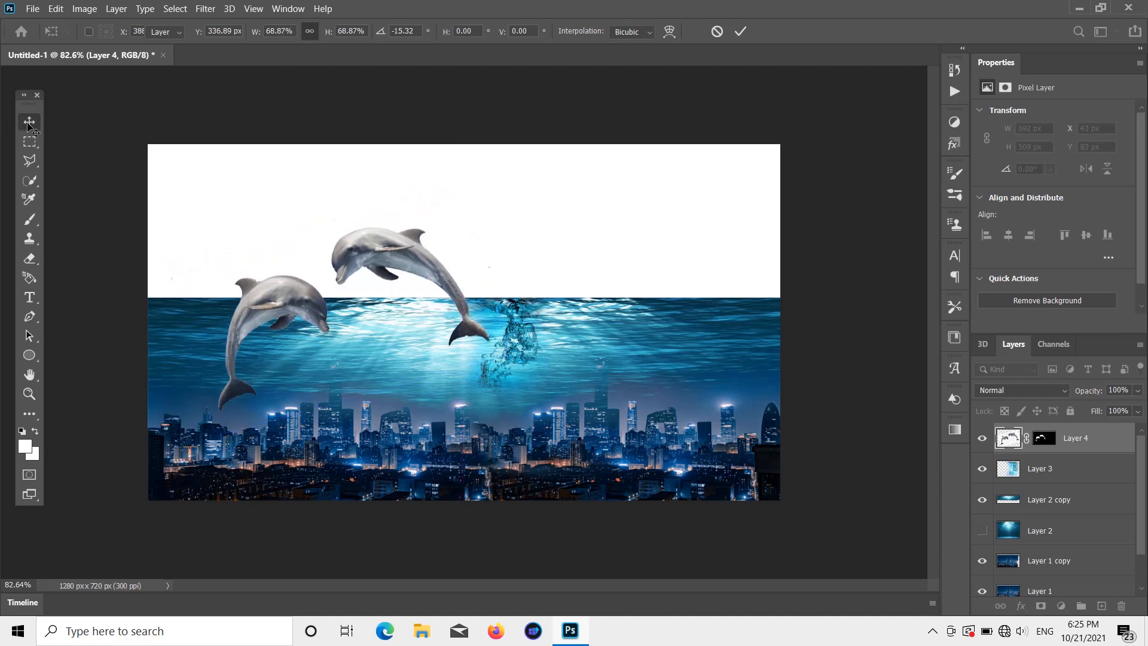
{"action": "left_click", "coordinate": [108, 149]}
{"action": "left_click", "coordinate": [32, 8]}
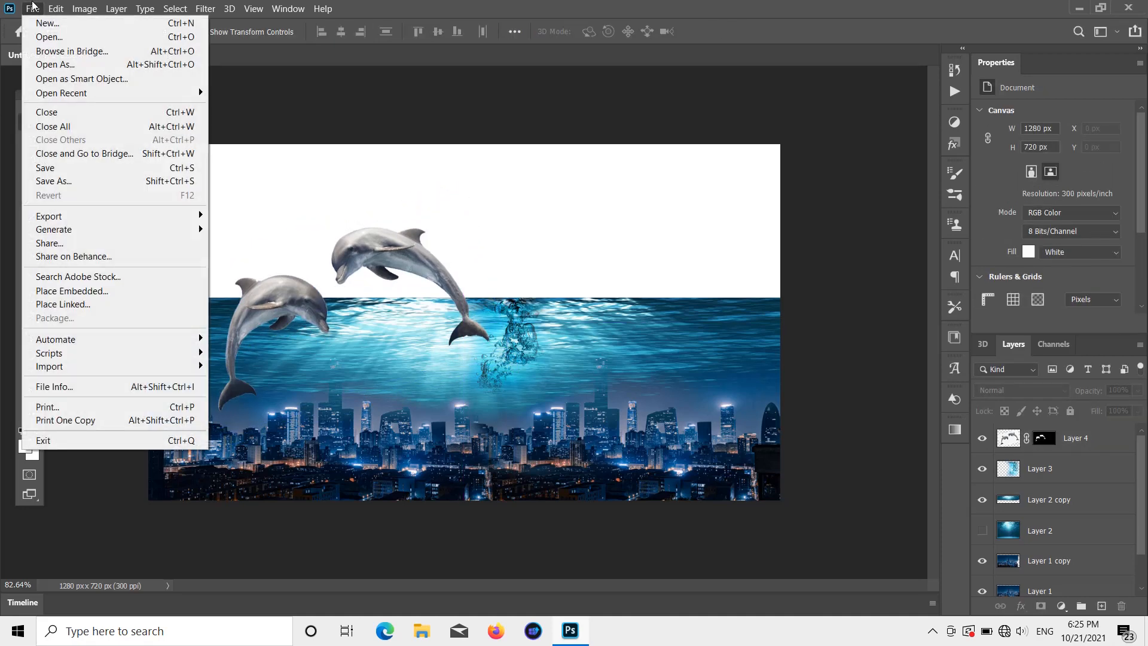
{"action": "left_click", "coordinate": [49, 36]}
{"action": "scroll", "coordinate": [472, 266], "scroll_direction": "down", "scroll_amount": 2}
{"action": "scroll", "coordinate": [476, 261], "scroll_direction": "down", "scroll_amount": 5}
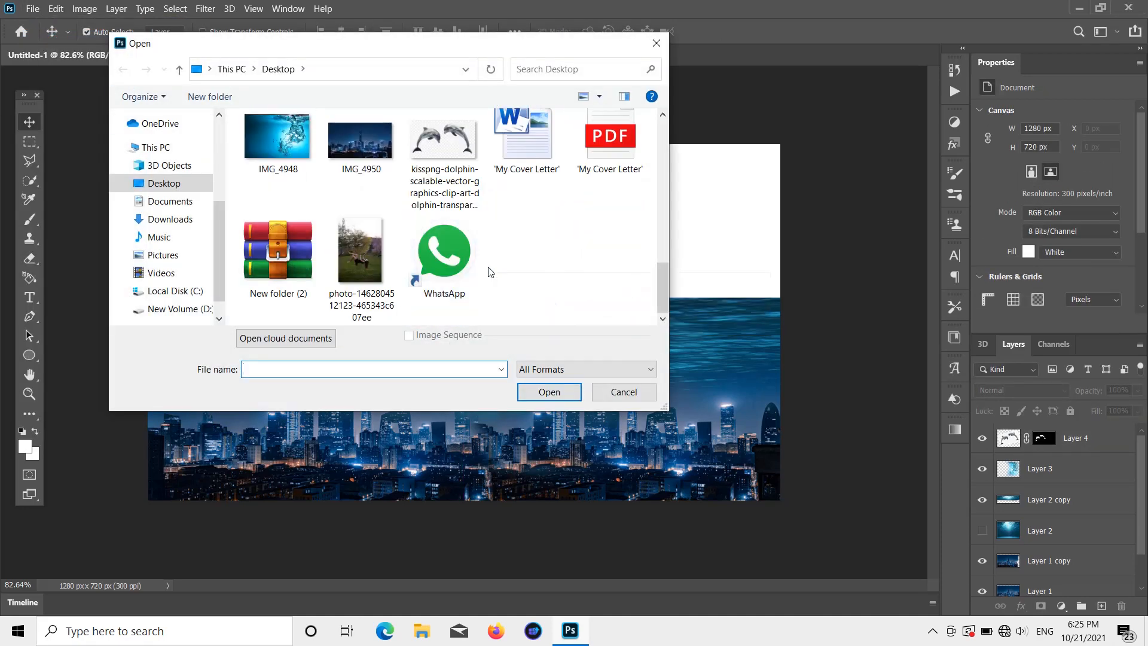
{"action": "double_click", "coordinate": [361, 251]}
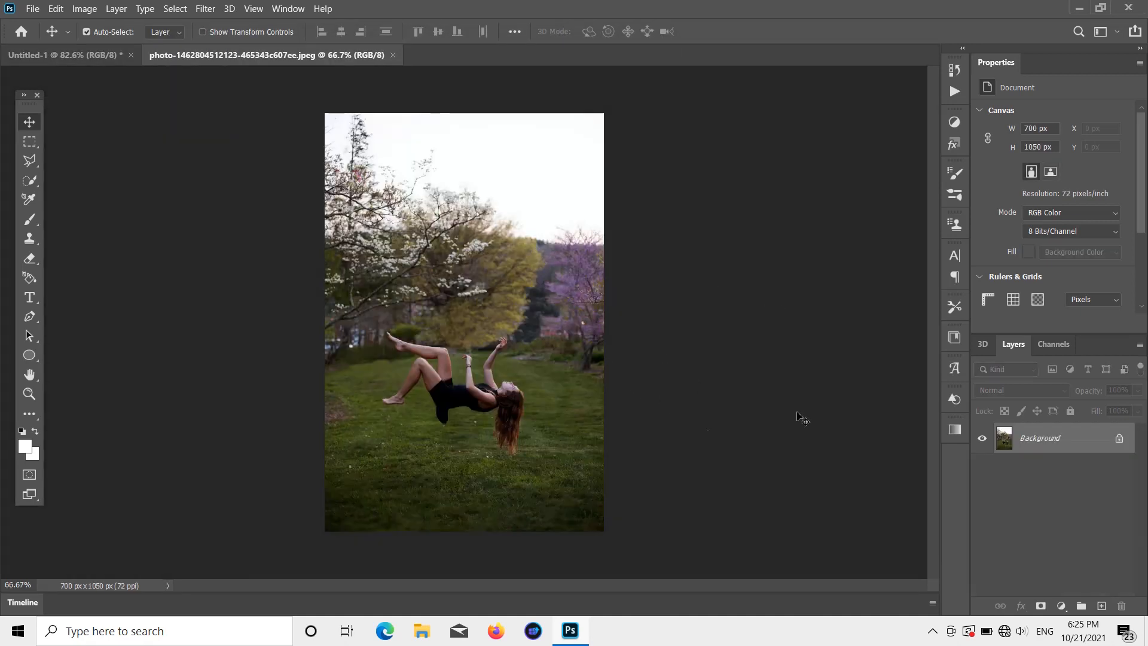
- Crop the photo closely around the floating woman, to about 487 × 384 px
{"action": "key", "text": "c"}
{"action": "left_click", "coordinate": [27, 420]}
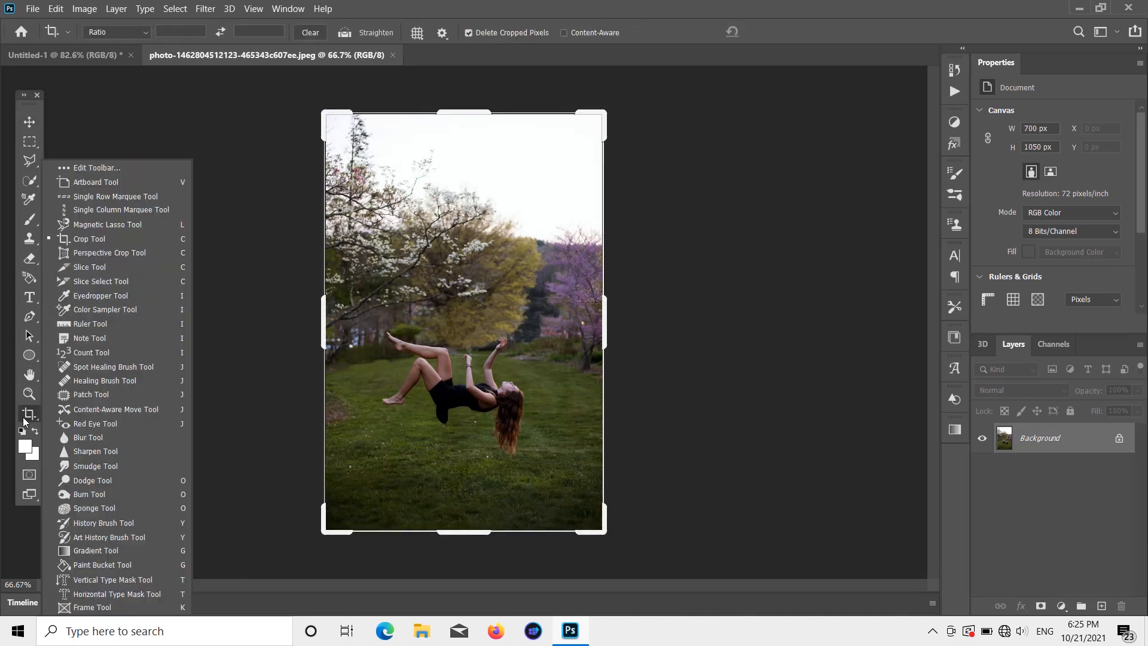
{"action": "left_click_drag", "start_coordinate": [474, 114], "coordinate": [493, 275]}
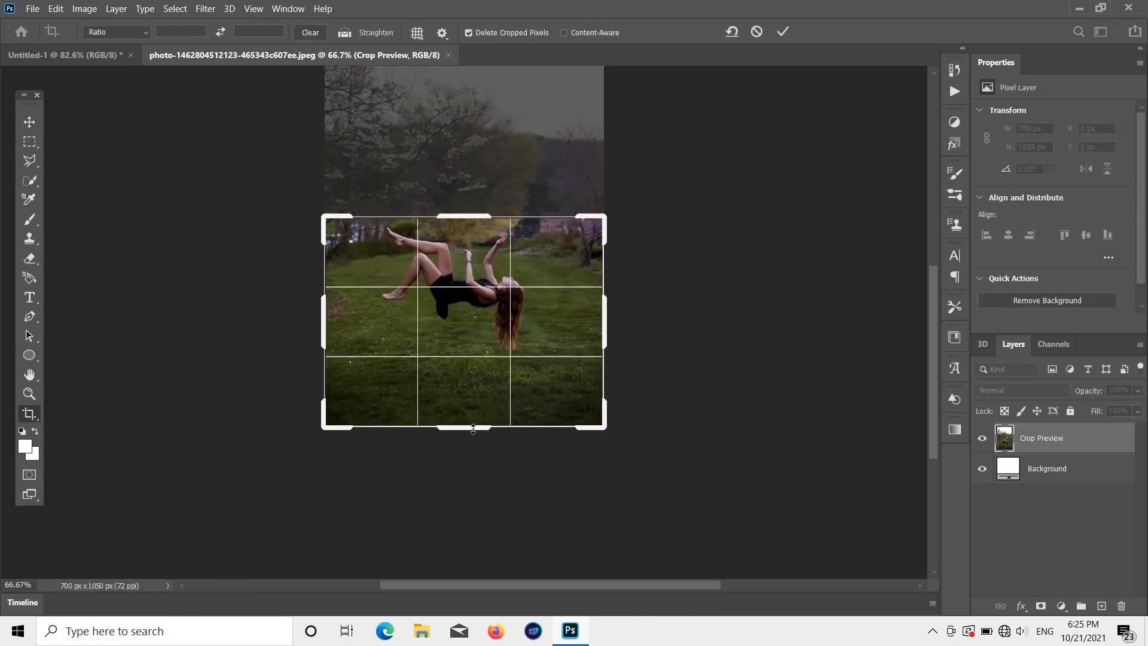
{"action": "left_click_drag", "start_coordinate": [473, 429], "coordinate": [472, 399]}
{"action": "left_click_drag", "start_coordinate": [328, 337], "coordinate": [371, 336]}
{"action": "left_click_drag", "start_coordinate": [588, 328], "coordinate": [550, 329]}
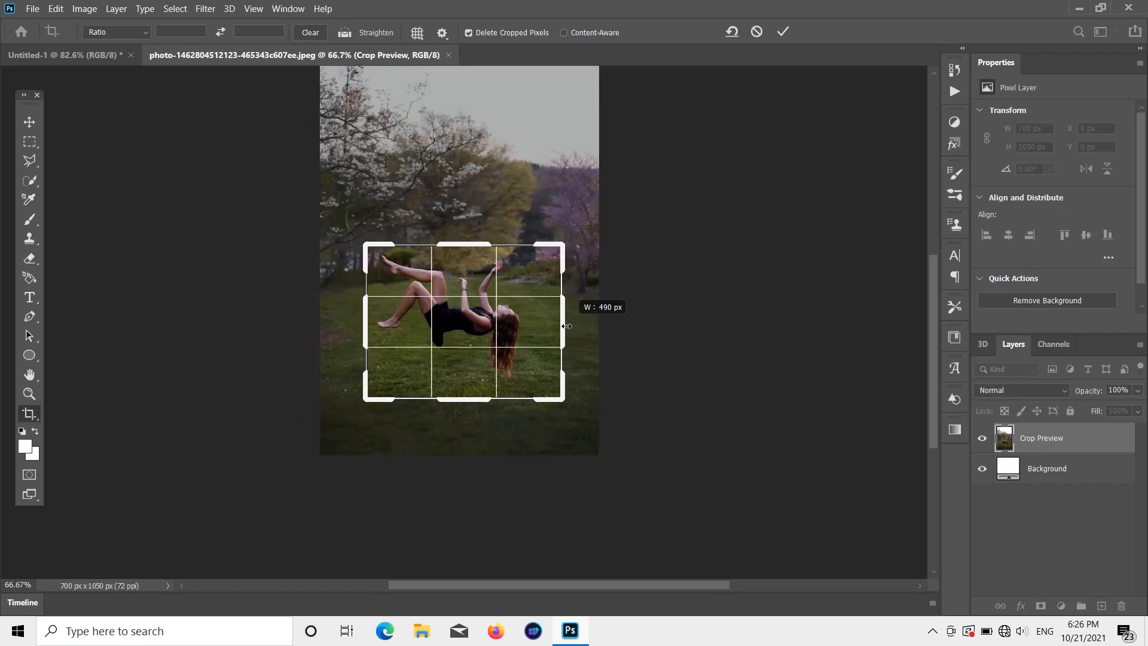
{"action": "left_click", "coordinate": [29, 121]}
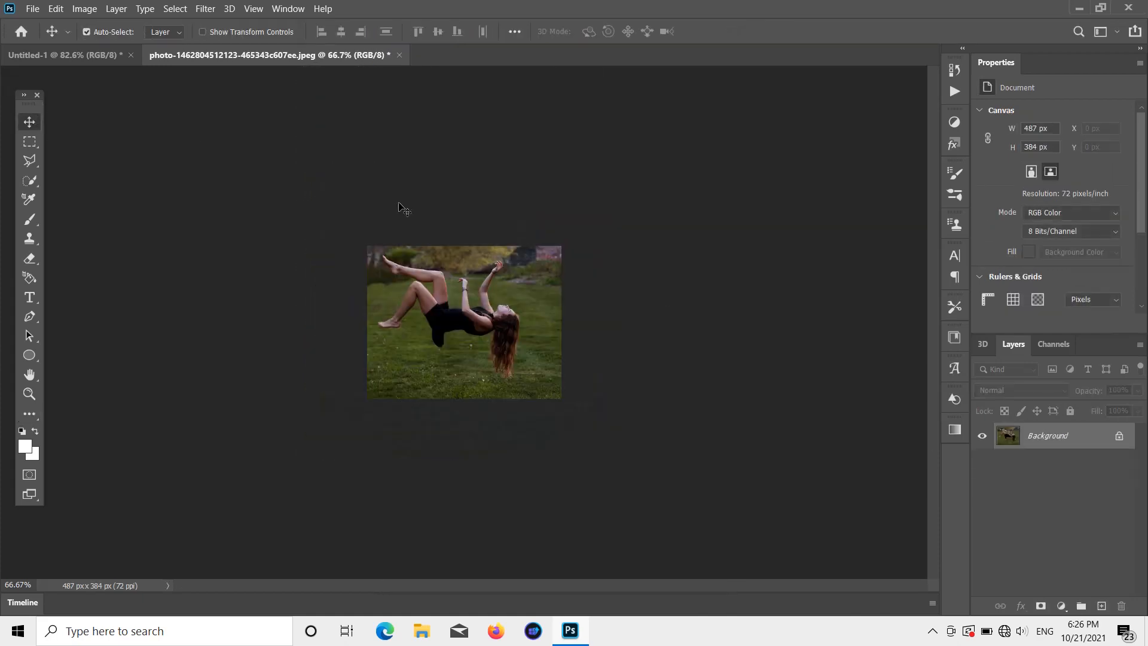
- Unlock the cropped photo's Background layer and remove the background around the woman
{"action": "scroll", "coordinate": [517, 325], "scroll_direction": "up", "scroll_amount": 5}
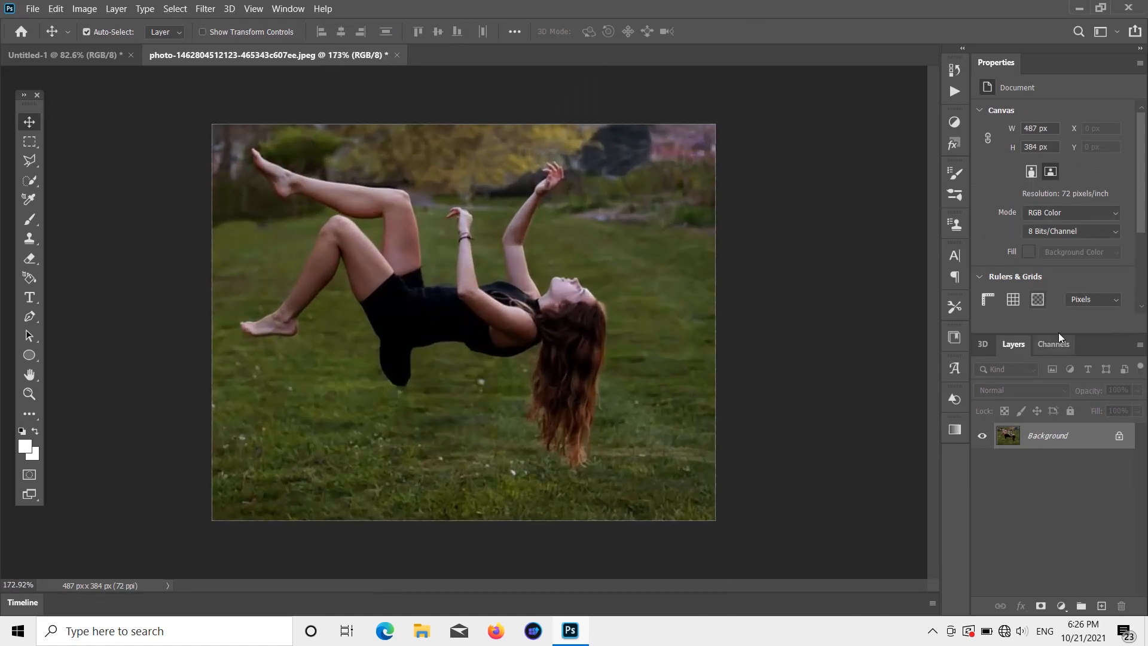
{"action": "left_click", "coordinate": [1118, 434]}
{"action": "left_click", "coordinate": [1027, 300]}
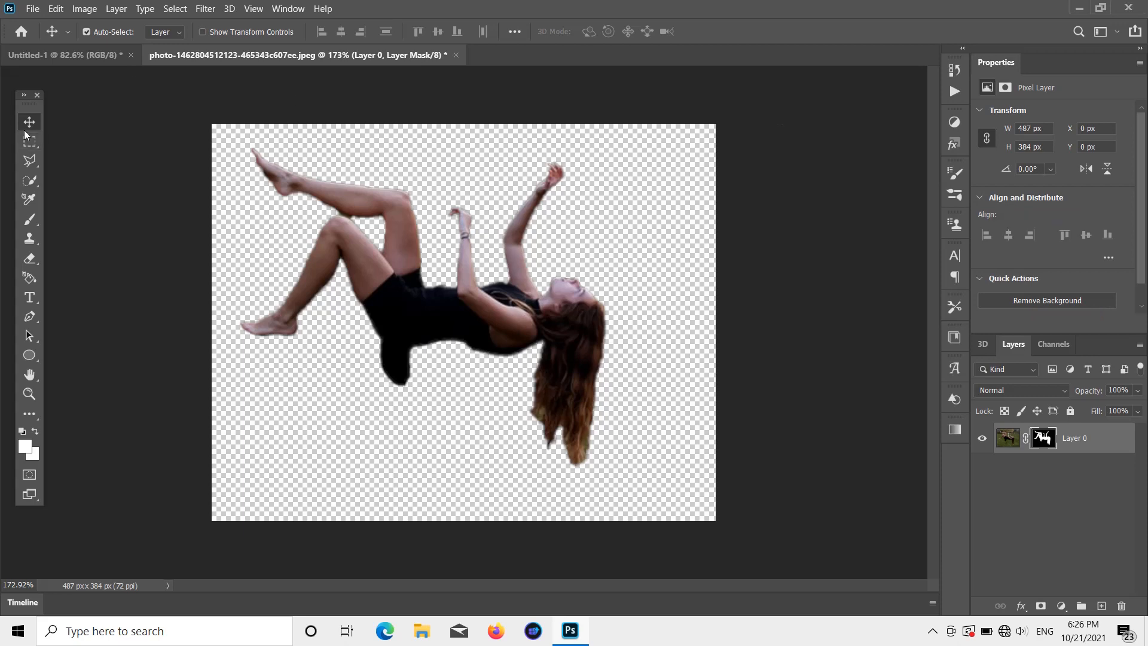
- Copy the cut-out woman into the Untitled-1 document and close her photo without saving
{"action": "scroll", "coordinate": [601, 299], "scroll_direction": "down", "scroll_amount": 5}
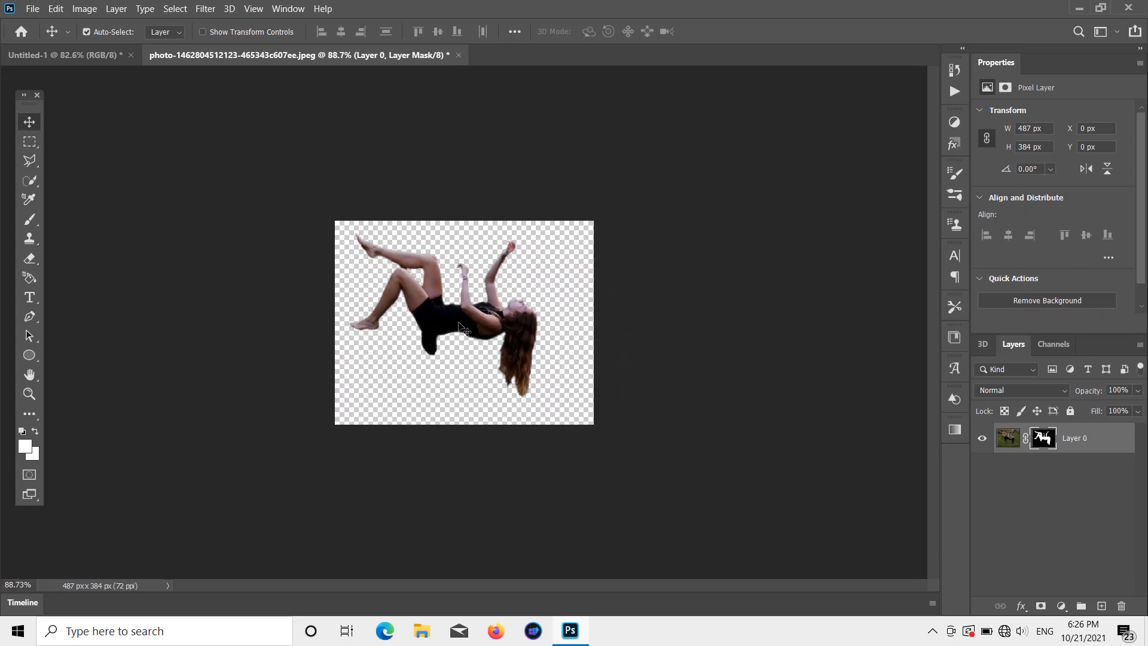
{"action": "left_click_drag", "start_coordinate": [460, 324], "coordinate": [483, 354]}
{"action": "left_click", "coordinate": [490, 54]}
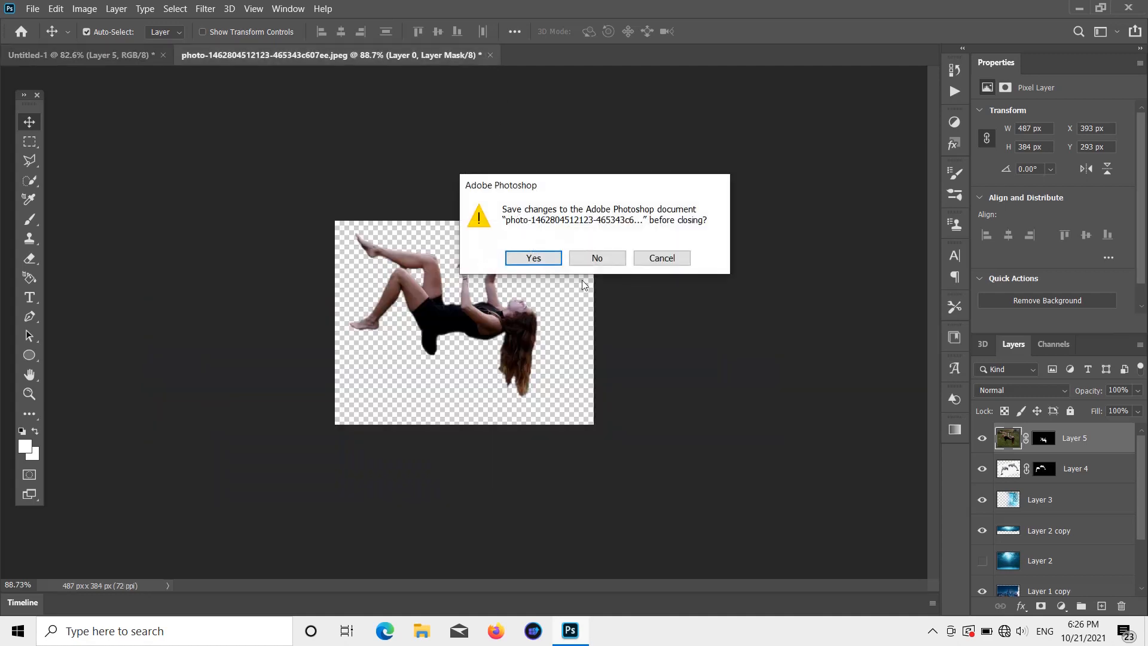
{"action": "left_click", "coordinate": [596, 258]}
- Place the woman below the bubbles in front of the skyline, at about X 499 px, Y 337 px
{"action": "left_click_drag", "start_coordinate": [457, 373], "coordinate": [571, 430]}
{"action": "scroll", "coordinate": [492, 422], "scroll_direction": "down", "scroll_amount": 2}
{"action": "scroll", "coordinate": [526, 459], "scroll_direction": "up", "scroll_amount": 3}
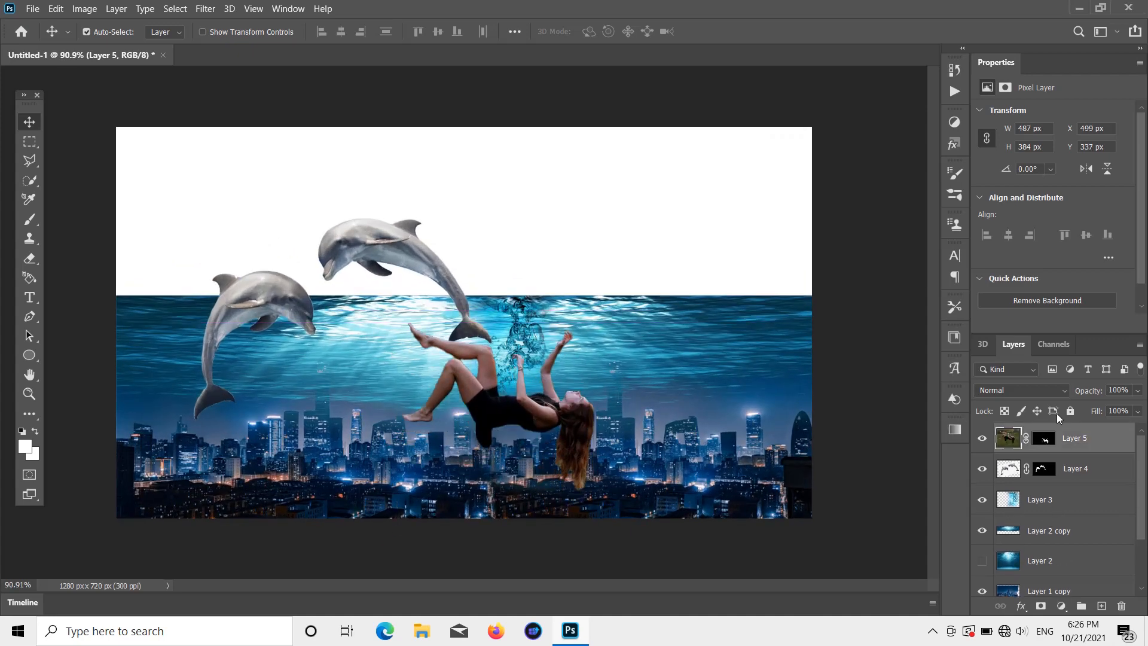
- Move the woman's layer directly below Layer 2 copy and shift her down over the skyline to about X 510 px, Y 430 px
{"action": "left_click_drag", "start_coordinate": [1058, 439], "coordinate": [1086, 548]}
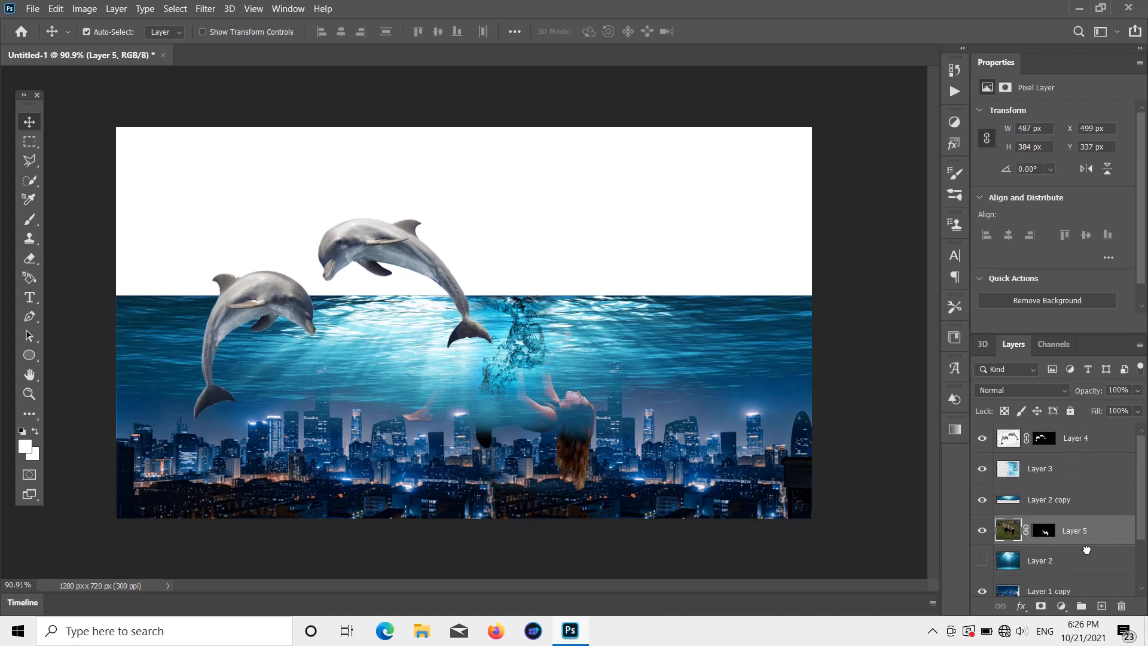
{"action": "left_click_drag", "start_coordinate": [554, 444], "coordinate": [575, 472]}
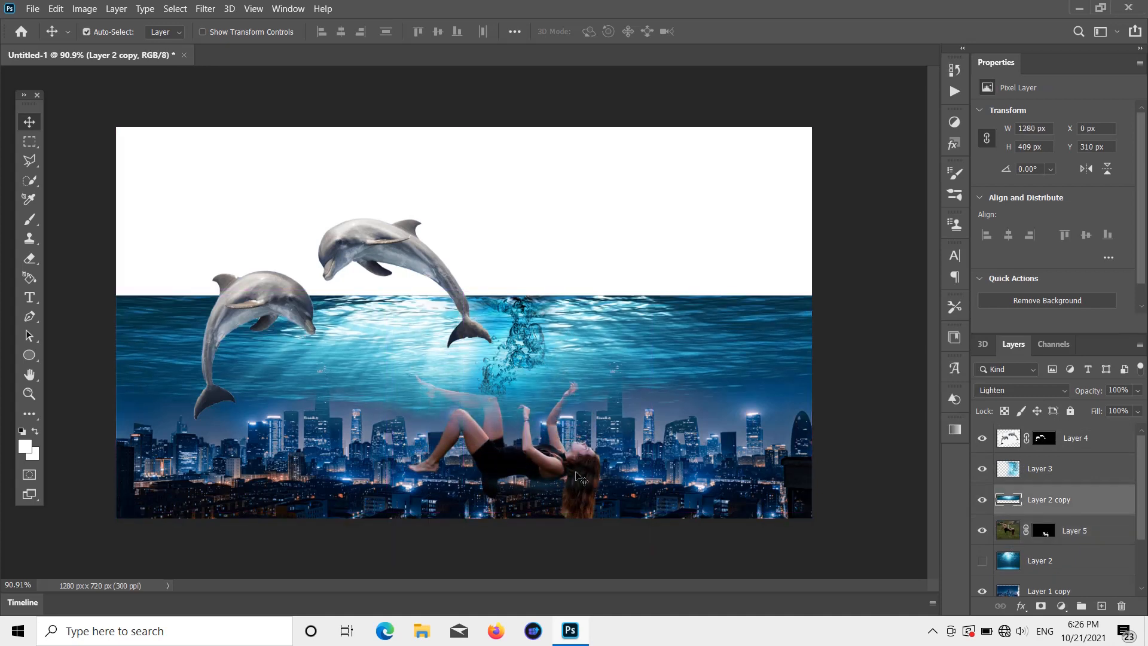
{"action": "key", "text": "ctrl+z"}
- Scale the woman to about 80.82%, bring her layer to the top of the stack, and settle her over the skyline
{"action": "key", "text": "ctrl+t"}
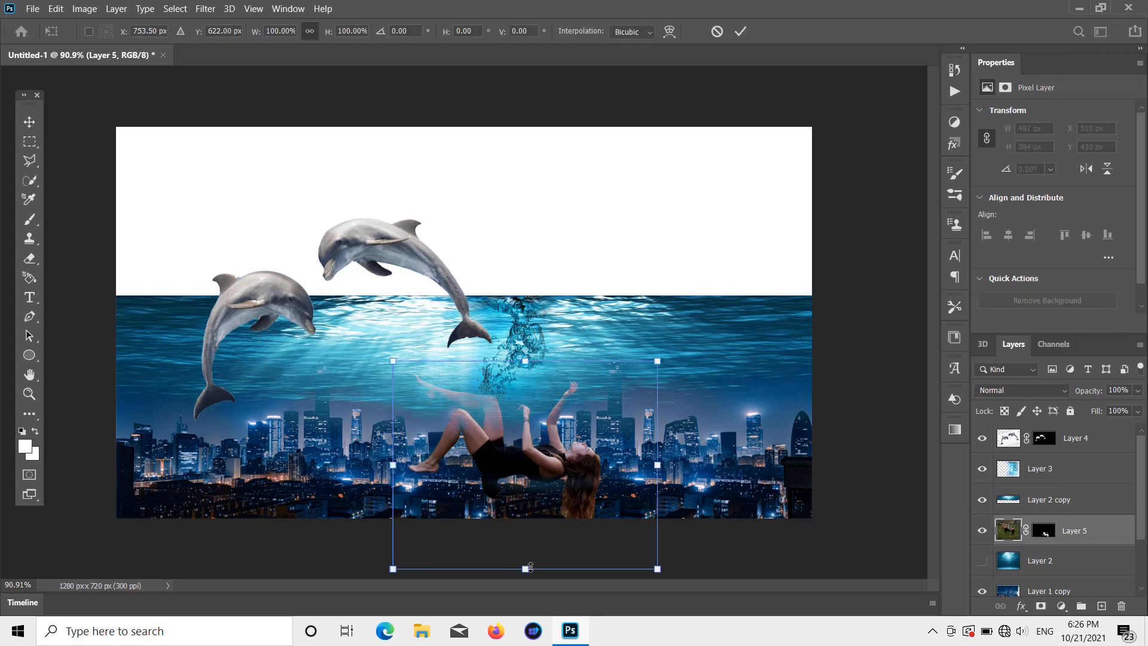
{"action": "left_click_drag", "start_coordinate": [530, 567], "coordinate": [525, 528]}
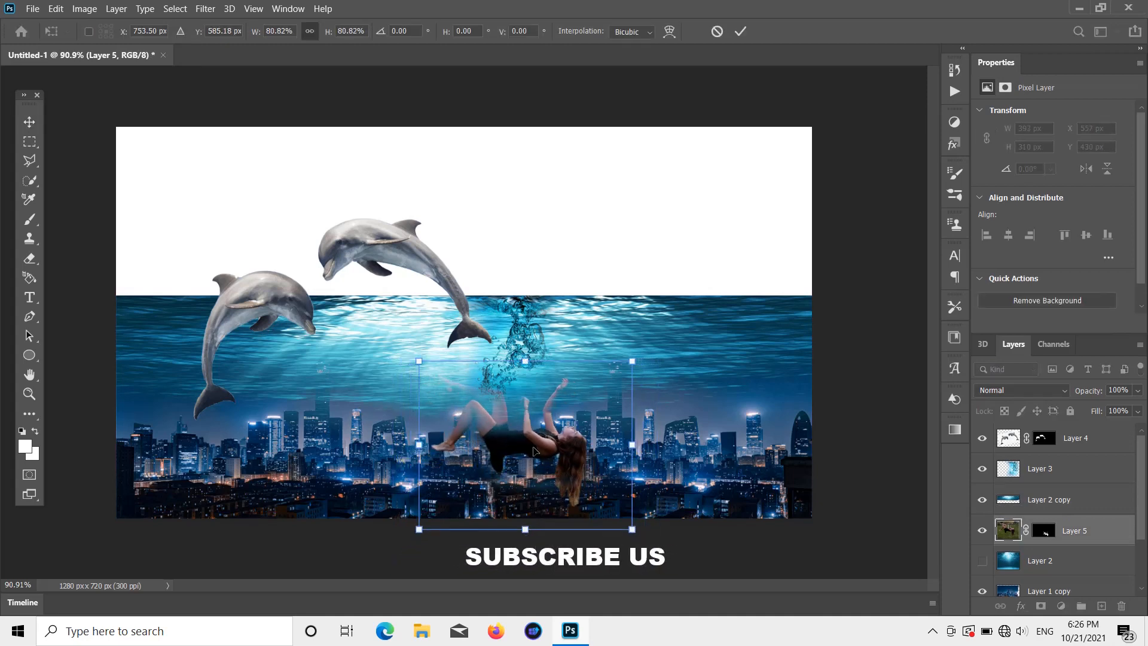
{"action": "left_click_drag", "start_coordinate": [533, 451], "coordinate": [511, 465]}
{"action": "left_click_drag", "start_coordinate": [1073, 532], "coordinate": [1070, 432]}
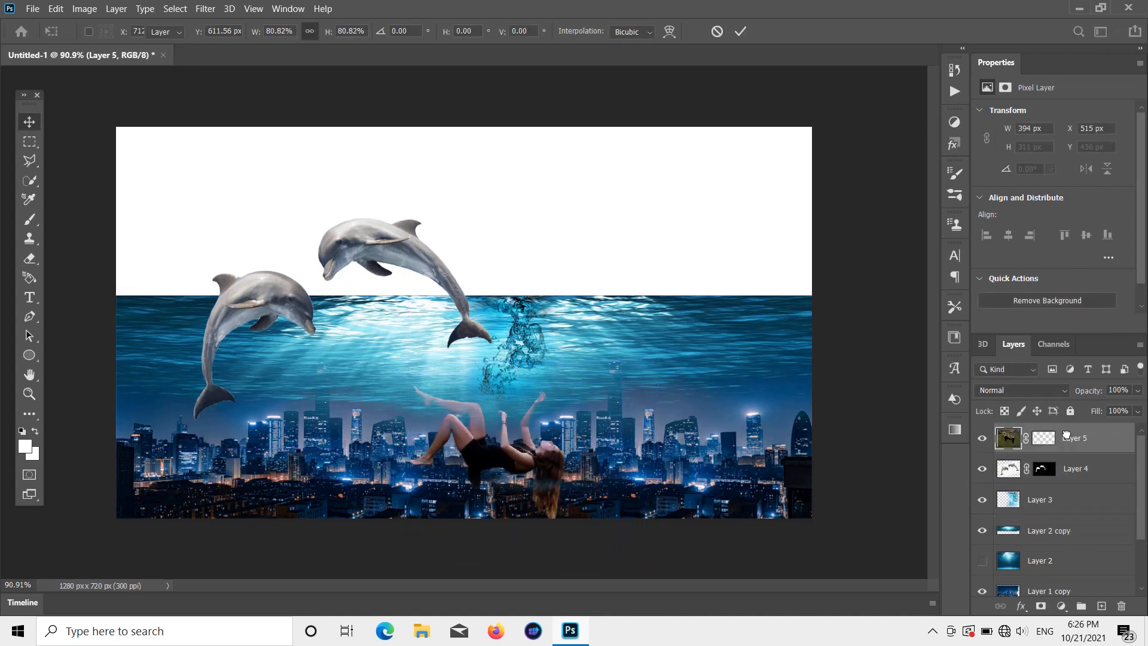
{"action": "mouse_move", "coordinate": [524, 456]}
{"action": "left_mouse_down"}
{"action": "mouse_move", "coordinate": [529, 442]}
{"action": "mouse_move", "coordinate": [549, 462]}
{"action": "mouse_move", "coordinate": [514, 429]}
{"action": "mouse_move", "coordinate": [509, 385]}
{"action": "mouse_move", "coordinate": [515, 450]}
{"action": "mouse_move", "coordinate": [518, 439]}
{"action": "mouse_move", "coordinate": [525, 447]}
{"action": "mouse_move", "coordinate": [631, 410]}
{"action": "mouse_move", "coordinate": [508, 446]}
{"action": "mouse_move", "coordinate": [520, 446]}
{"action": "left_mouse_up"}
{"action": "left_click", "coordinate": [840, 335]}
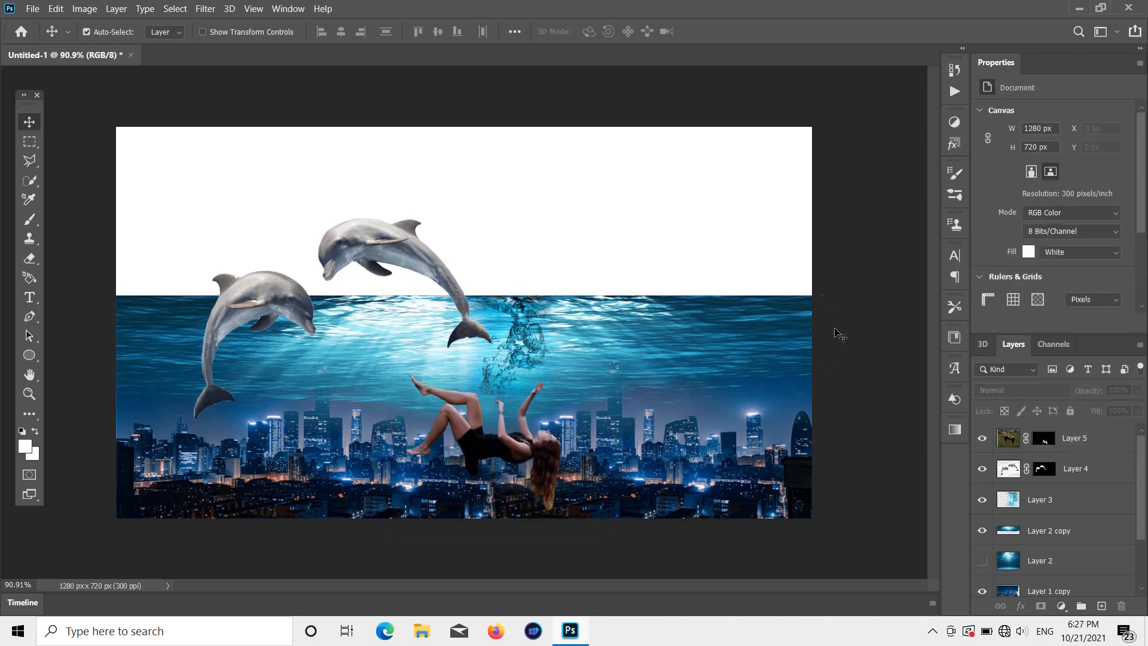
- Open the 679e3ecd-c204-43e3-aced-471de85485f2 sunset landscape image from the Desktop
{"action": "left_click", "coordinate": [32, 8]}
{"action": "left_click", "coordinate": [48, 33]}
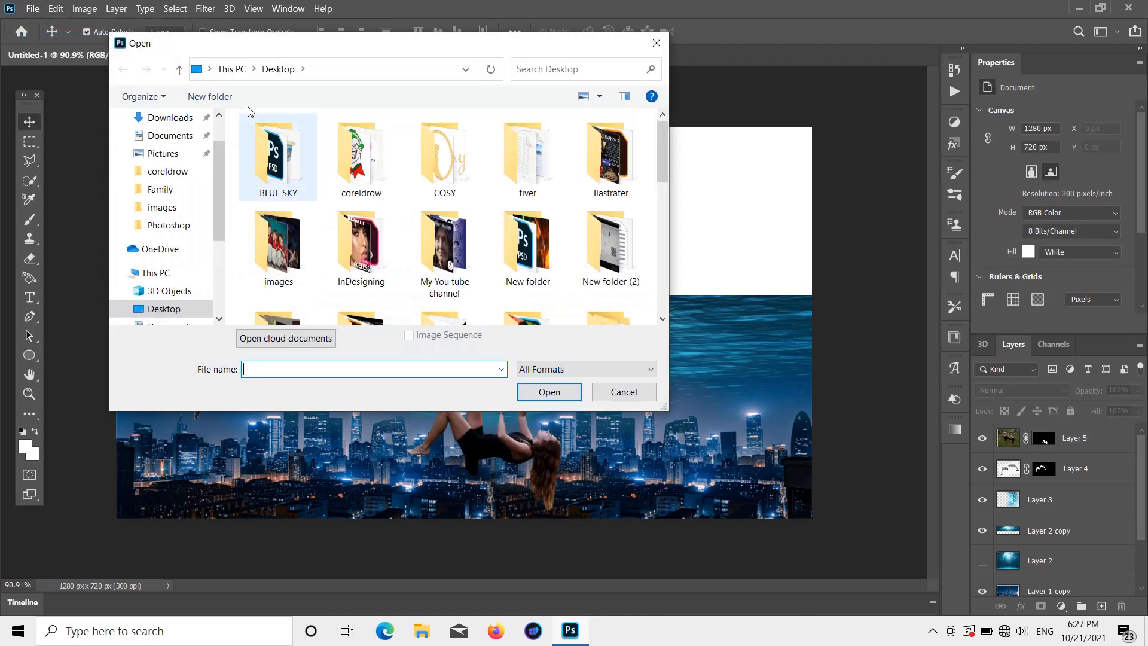
{"action": "scroll", "coordinate": [397, 151], "scroll_direction": "down", "scroll_amount": 1}
{"action": "scroll", "coordinate": [397, 150], "scroll_direction": "down", "scroll_amount": 3}
{"action": "double_click", "coordinate": [451, 177]}
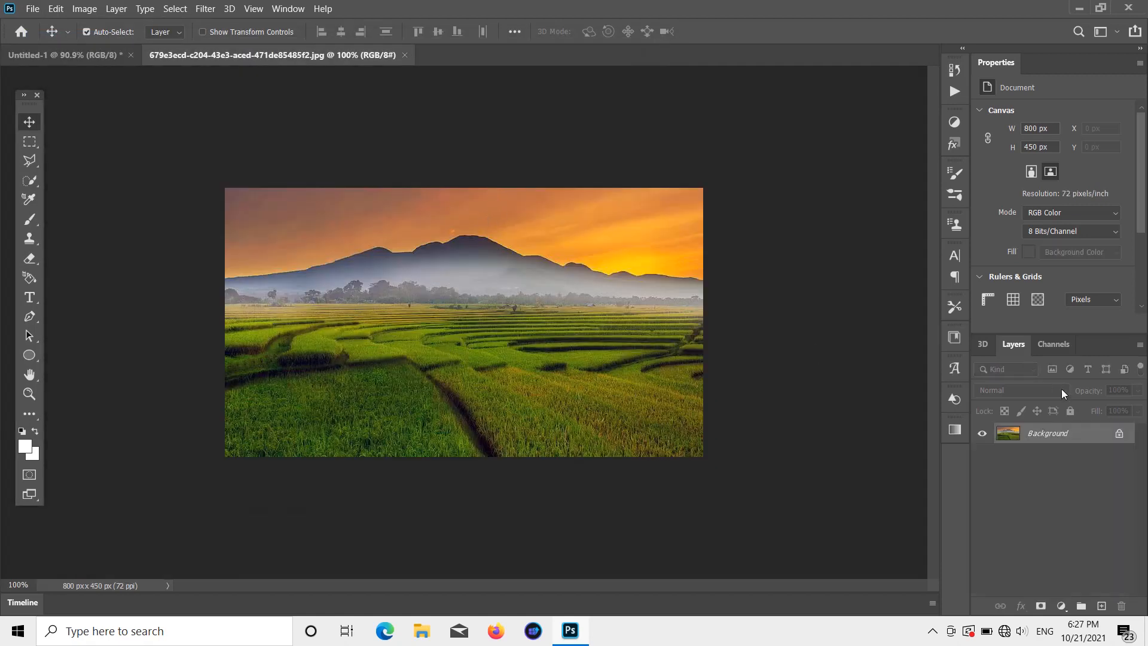
- Unlock the landscape's Background layer and erase the lower half of the rice fields with the soft 150 px eraser
{"action": "left_click", "coordinate": [1118, 433]}
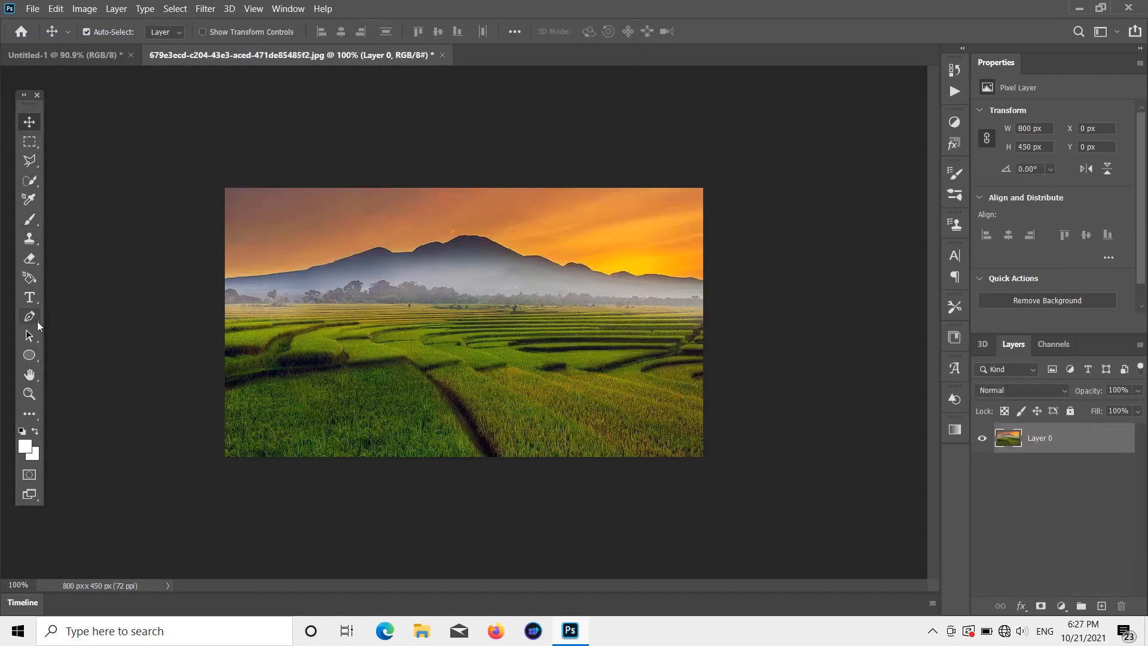
{"action": "left_click", "coordinate": [29, 258]}
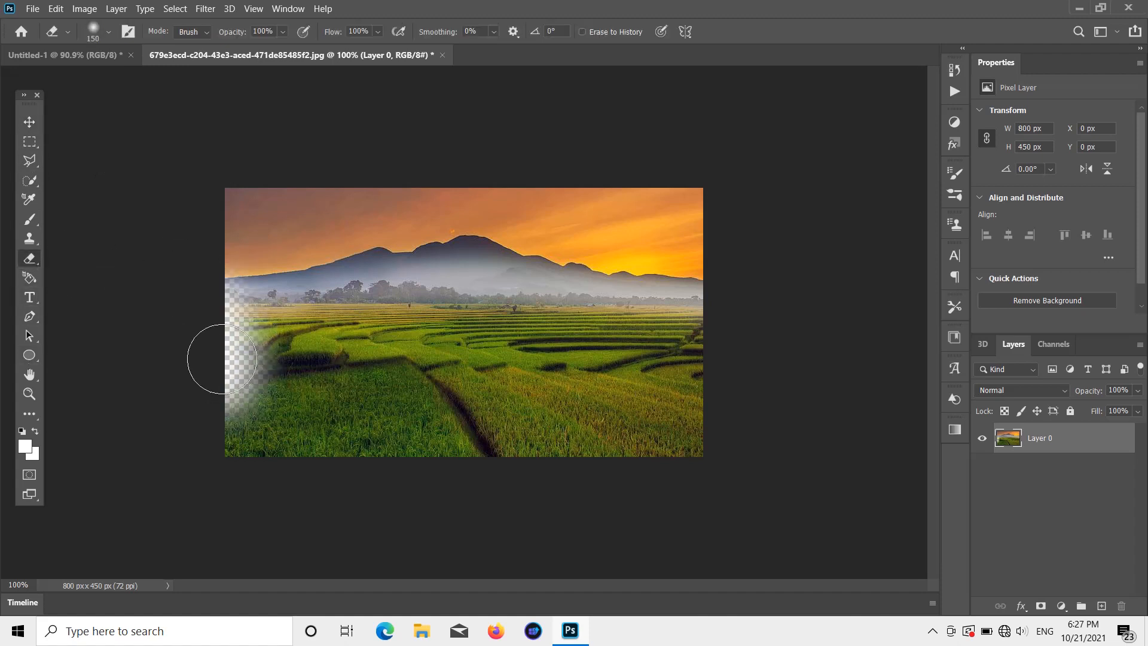
{"action": "mouse_move", "coordinate": [229, 397]}
{"action": "left_mouse_down"}
{"action": "mouse_move", "coordinate": [624, 421]}
{"action": "mouse_move", "coordinate": [573, 435]}
{"action": "mouse_move", "coordinate": [154, 429]}
{"action": "mouse_move", "coordinate": [311, 402]}
{"action": "mouse_move", "coordinate": [537, 387]}
{"action": "mouse_move", "coordinate": [592, 463]}
{"action": "left_mouse_up"}
{"action": "left_click", "coordinate": [29, 121]}
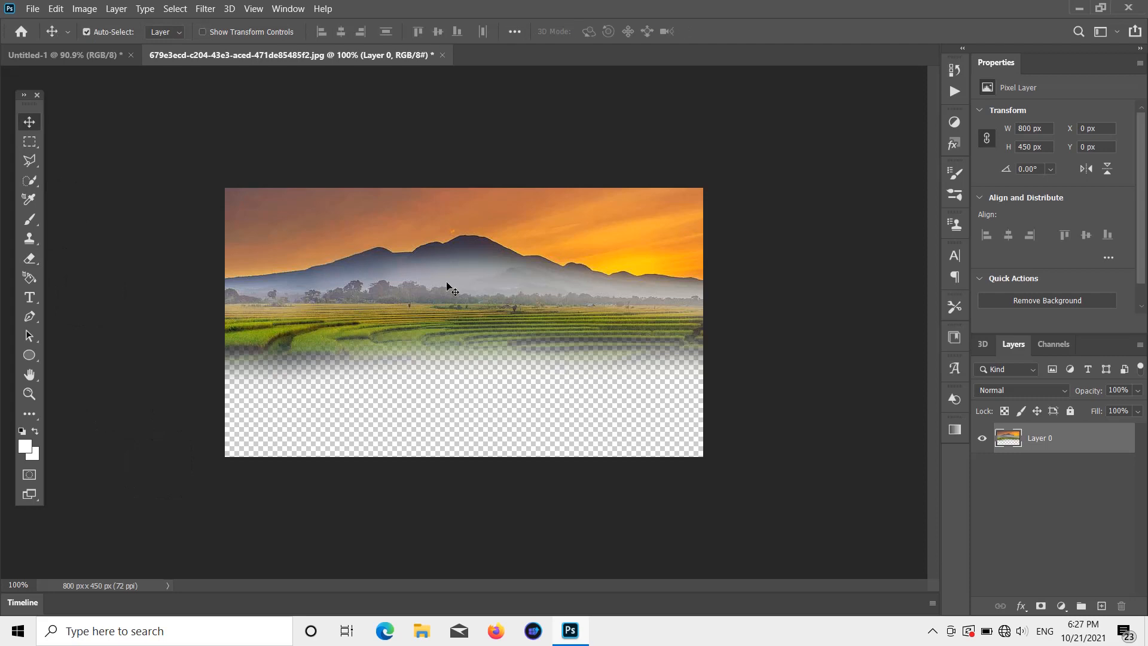
- Copy the partly erased landscape into the Untitled-1 document and close its source image without saving
{"action": "left_click_drag", "start_coordinate": [445, 283], "coordinate": [107, 75]}
{"action": "key", "text": "ctrl+z"}
{"action": "left_click_drag", "start_coordinate": [417, 288], "coordinate": [361, 281]}
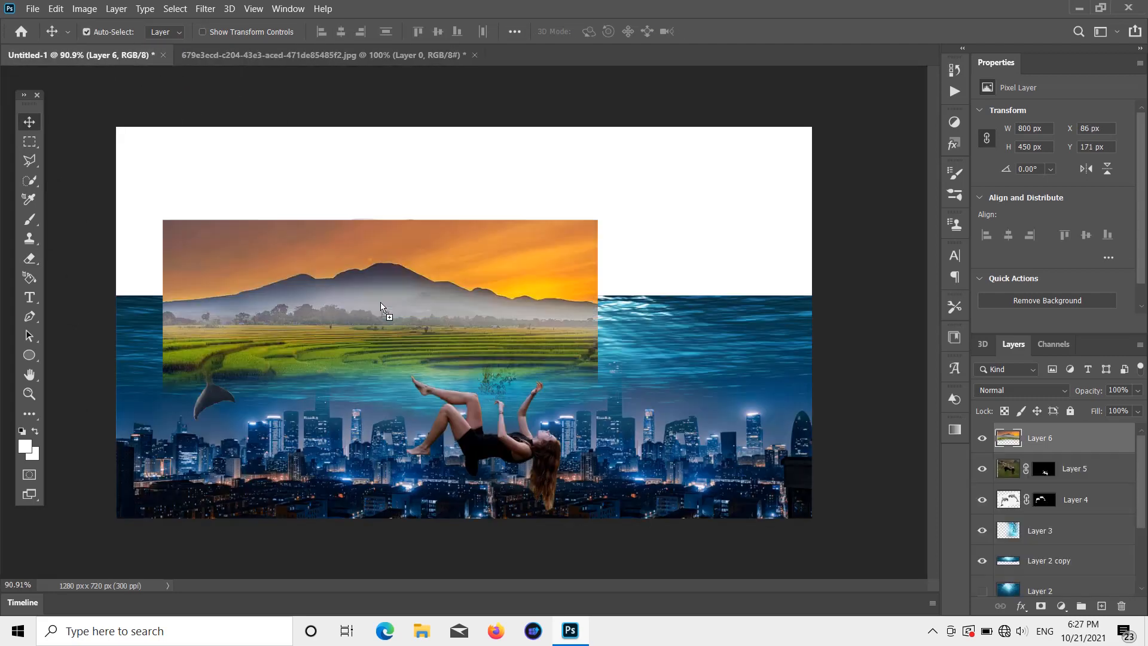
{"action": "left_click", "coordinate": [350, 52]}
{"action": "left_click", "coordinate": [441, 54]}
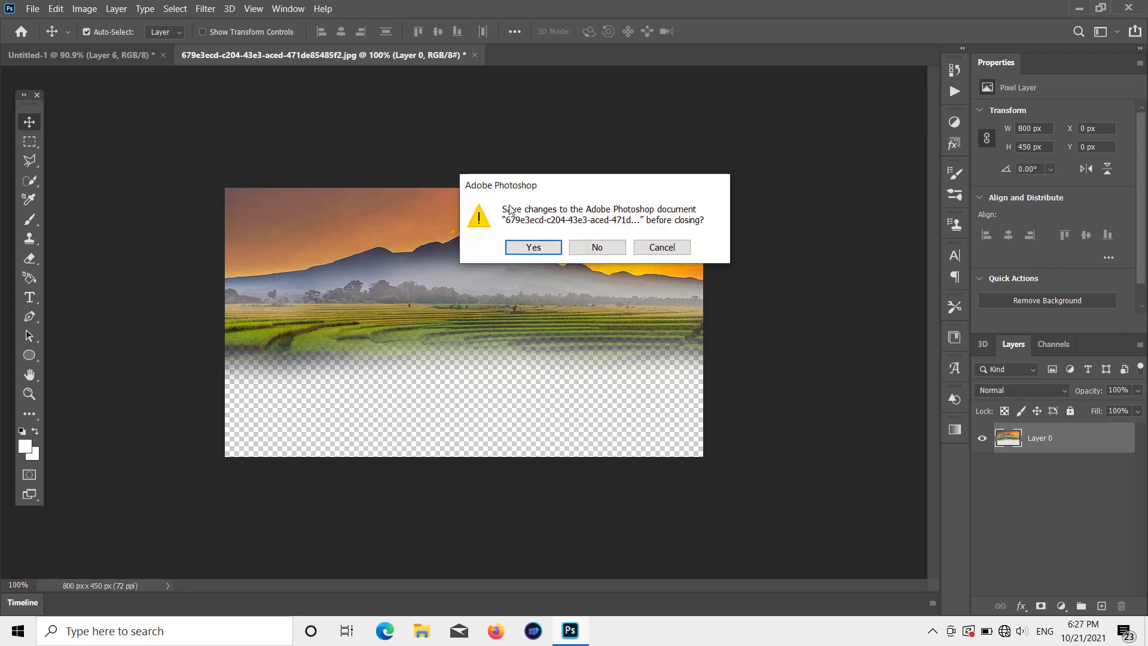
{"action": "left_click", "coordinate": [596, 246]}
- Align the landscape with the canvas's upper-left corner and enlarge it to 1280 × 720 px
{"action": "left_click_drag", "start_coordinate": [439, 283], "coordinate": [404, 192]}
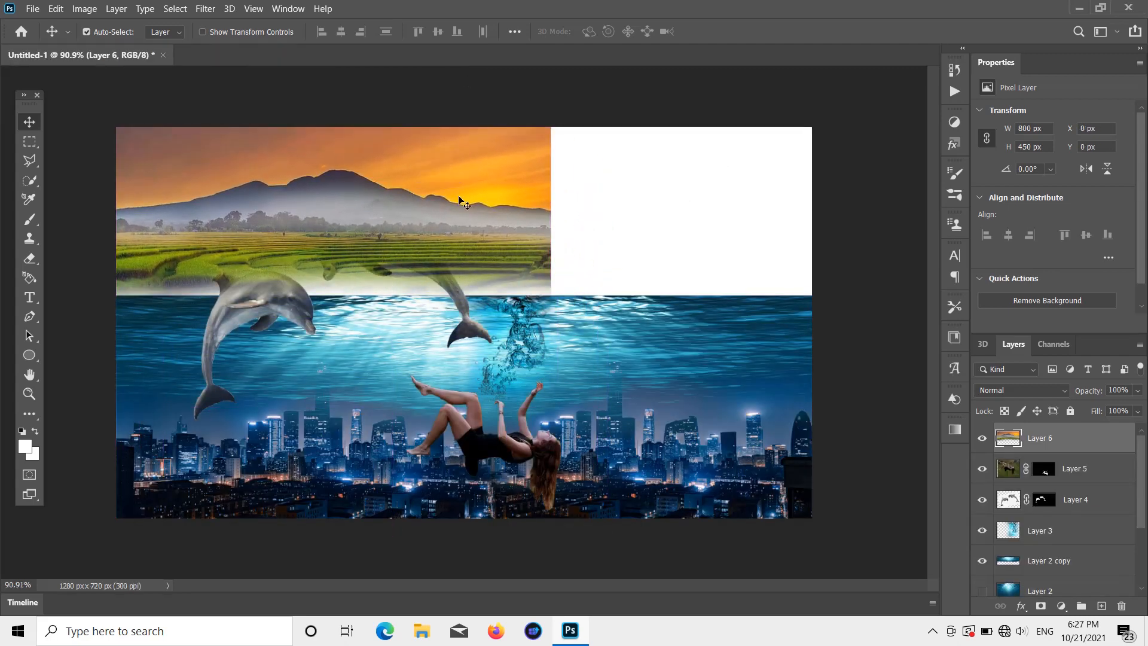
{"action": "key", "text": "ctrl+t"}
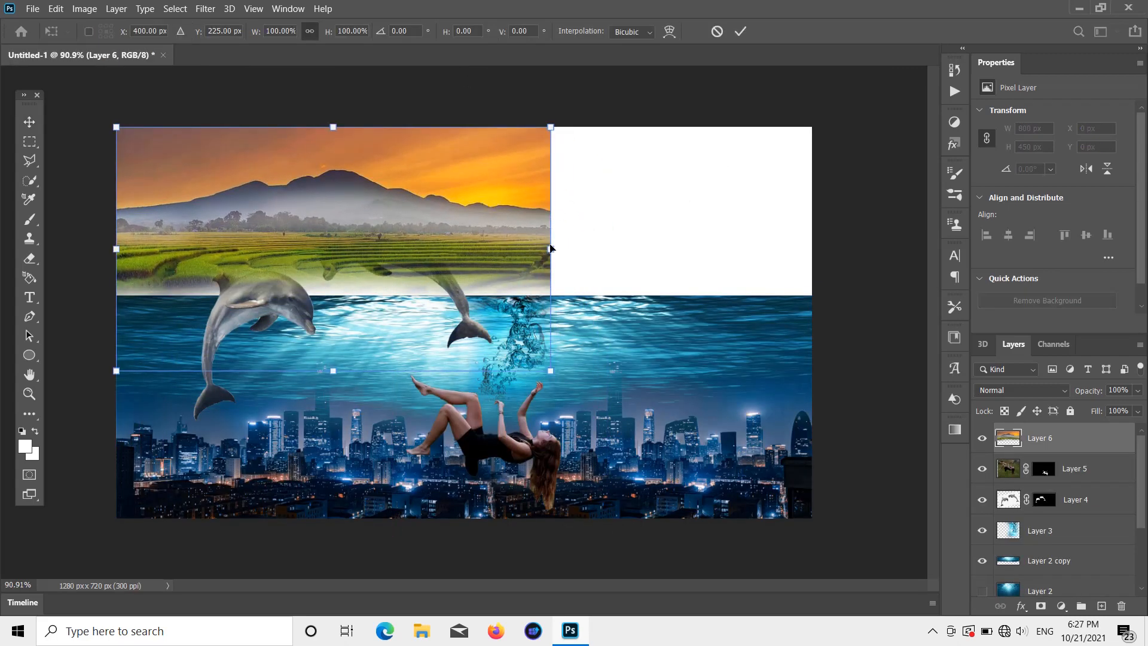
{"action": "left_click_drag", "start_coordinate": [553, 247], "coordinate": [716, 310]}
{"action": "left_click", "coordinate": [30, 123]}
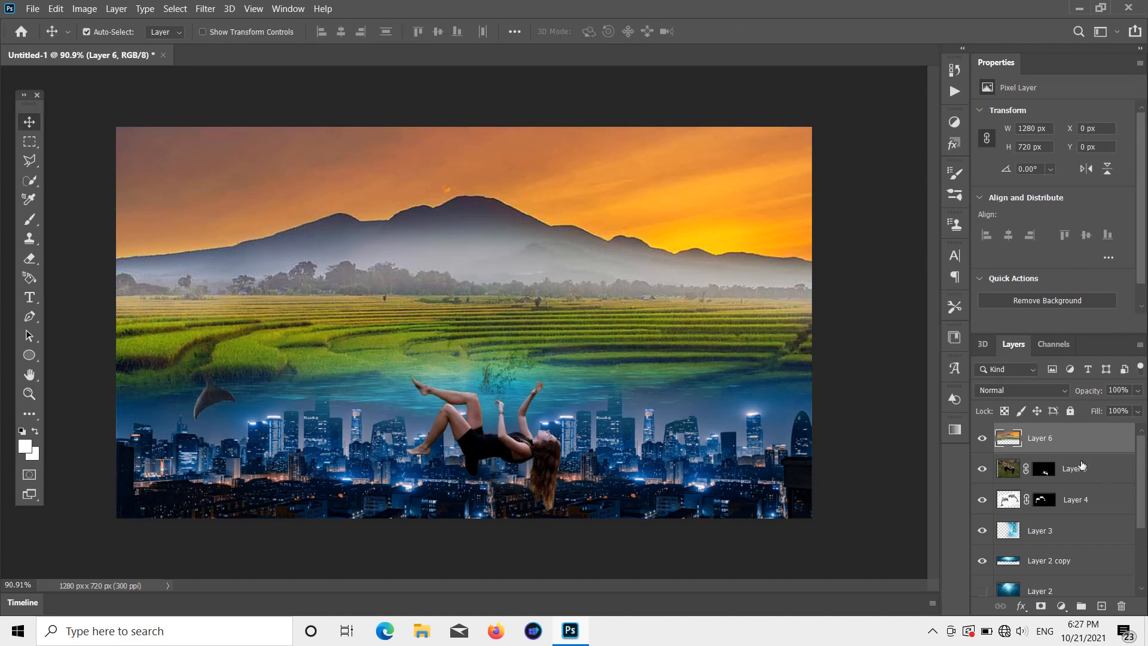
- Reorder the landscape layer to sit between the dolphins' Layer 4 and Layer 3, trying it below Layer 2 copy first
{"action": "left_click_drag", "start_coordinate": [1081, 444], "coordinate": [1092, 562]}
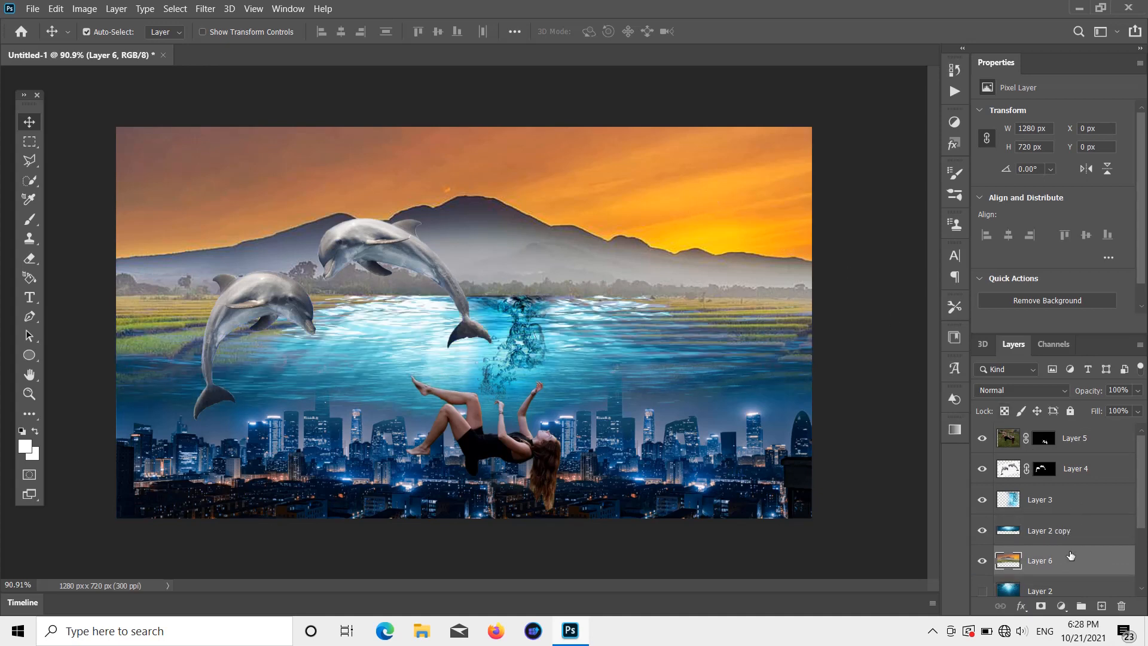
{"action": "left_click_drag", "start_coordinate": [1067, 553], "coordinate": [1062, 482]}
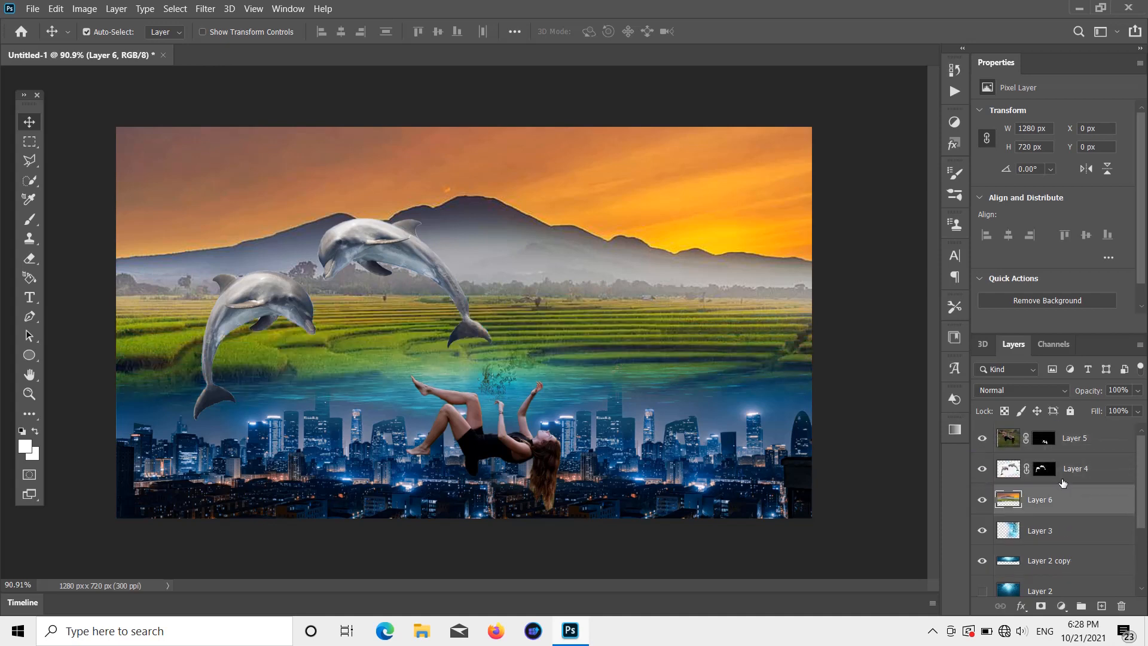
- Hide the bubbles' Layer 3 and check the underwater Layer 2 copy by toggling its visibility
{"action": "left_click", "coordinate": [982, 531]}
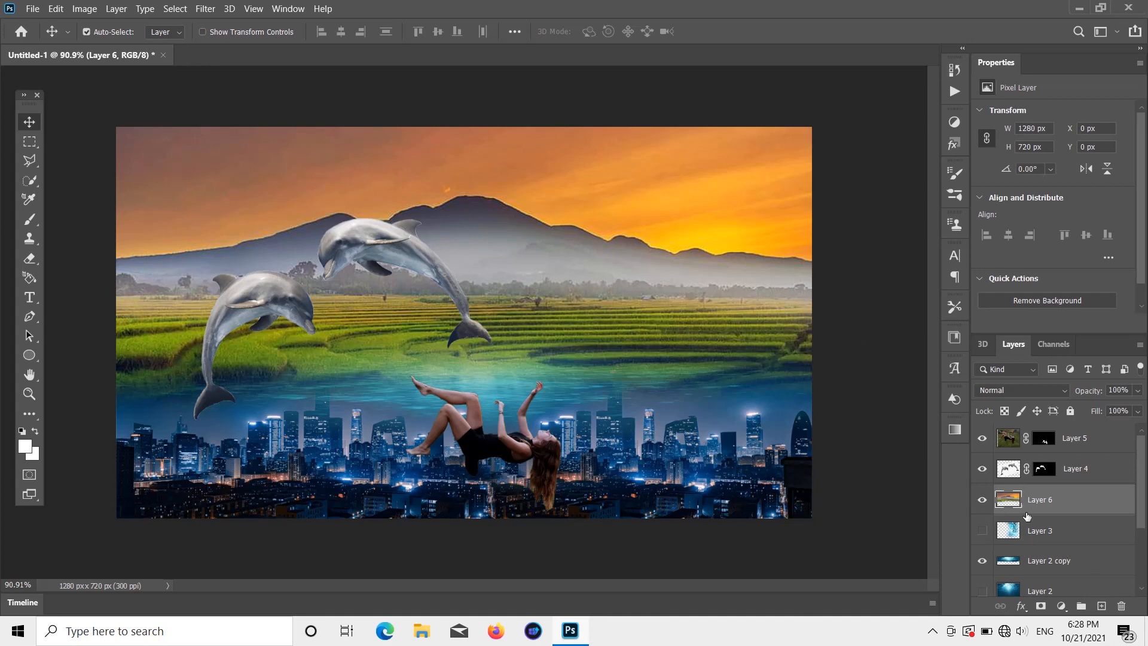
{"action": "left_click", "coordinate": [1025, 556]}
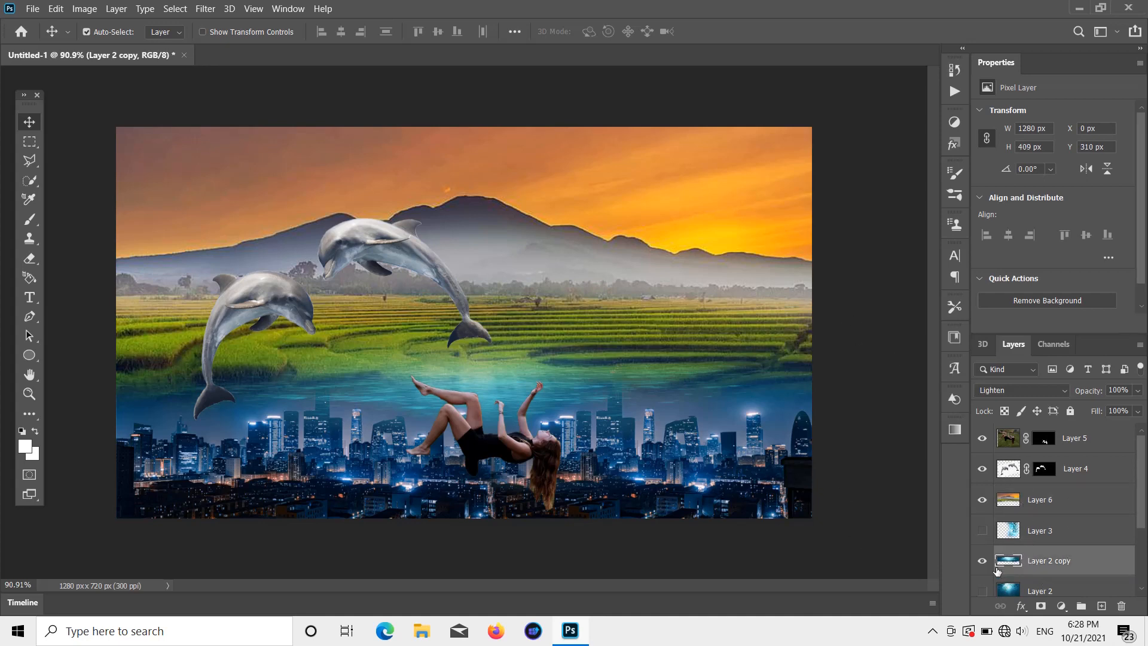
{"action": "left_click", "coordinate": [982, 560]}
{"action": "left_click", "coordinate": [982, 560]}
- Erase the lower rice fields on the landscape's Layer 6 with the soft 150 px eraser, revealing the water below
{"action": "left_click", "coordinate": [1016, 500]}
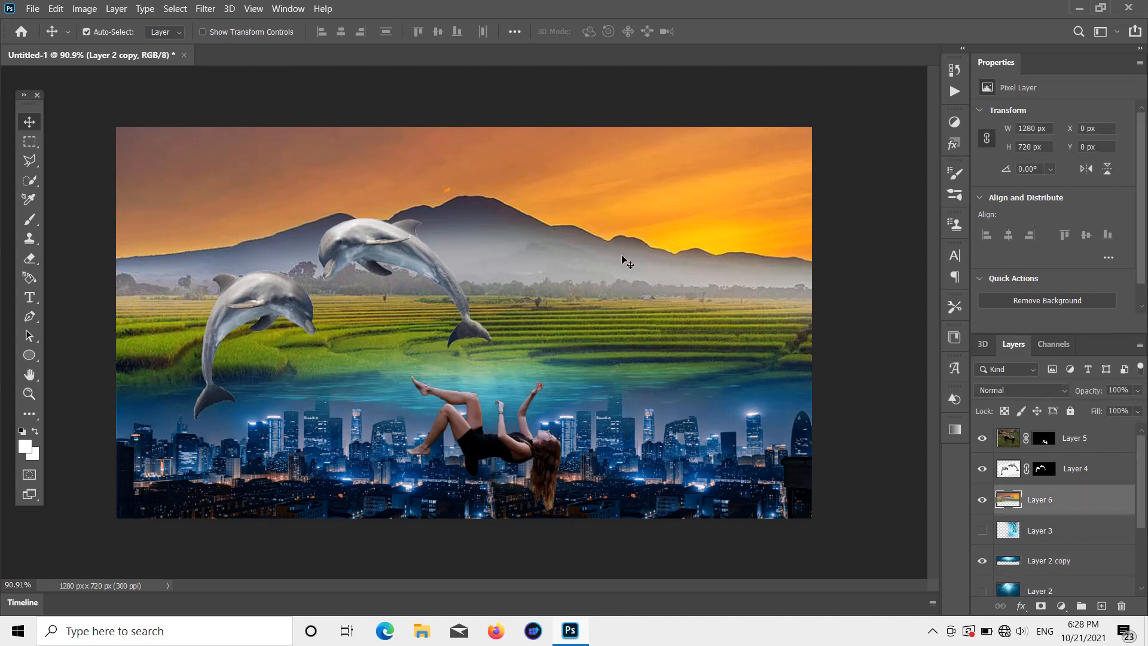
{"action": "left_click", "coordinate": [32, 263]}
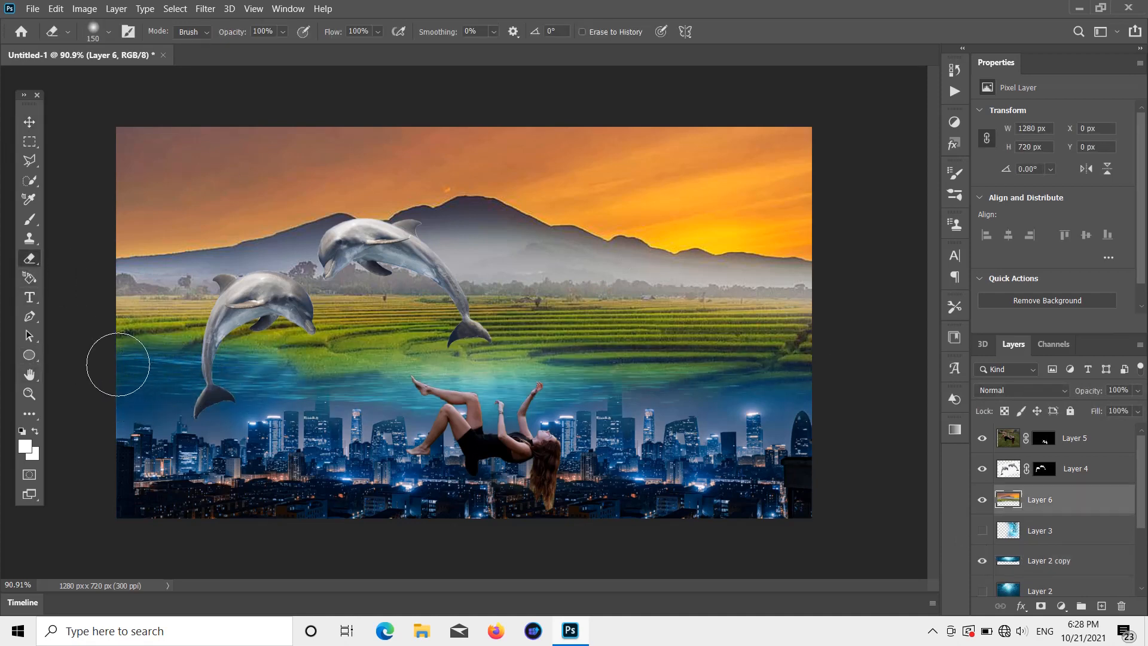
{"action": "mouse_move", "coordinate": [117, 364]}
{"action": "left_mouse_down"}
{"action": "mouse_move", "coordinate": [371, 379]}
{"action": "mouse_move", "coordinate": [332, 359]}
{"action": "mouse_move", "coordinate": [394, 358]}
{"action": "mouse_move", "coordinate": [525, 366]}
{"action": "mouse_move", "coordinate": [426, 372]}
{"action": "mouse_move", "coordinate": [436, 361]}
{"action": "mouse_move", "coordinate": [616, 368]}
{"action": "mouse_move", "coordinate": [809, 388]}
{"action": "mouse_move", "coordinate": [821, 374]}
{"action": "mouse_move", "coordinate": [547, 373]}
{"action": "left_mouse_up"}
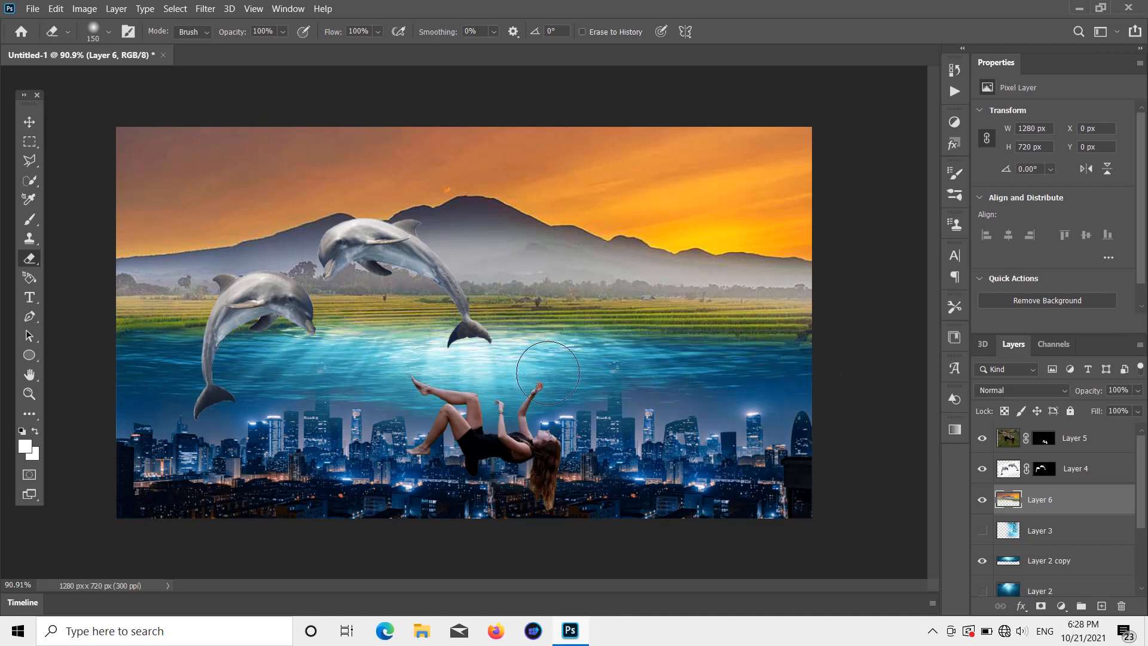
{"action": "mouse_move", "coordinate": [759, 361]}
{"action": "left_mouse_down"}
{"action": "mouse_move", "coordinate": [785, 357]}
{"action": "mouse_move", "coordinate": [707, 356]}
{"action": "mouse_move", "coordinate": [807, 358]}
{"action": "mouse_move", "coordinate": [457, 333]}
{"action": "mouse_move", "coordinate": [376, 344]}
{"action": "mouse_move", "coordinate": [399, 344]}
{"action": "mouse_move", "coordinate": [381, 333]}
{"action": "mouse_move", "coordinate": [313, 354]}
{"action": "mouse_move", "coordinate": [397, 345]}
{"action": "mouse_move", "coordinate": [350, 341]}
{"action": "mouse_move", "coordinate": [355, 352]}
{"action": "mouse_move", "coordinate": [369, 326]}
{"action": "mouse_move", "coordinate": [270, 339]}
{"action": "mouse_move", "coordinate": [435, 328]}
{"action": "left_mouse_up"}
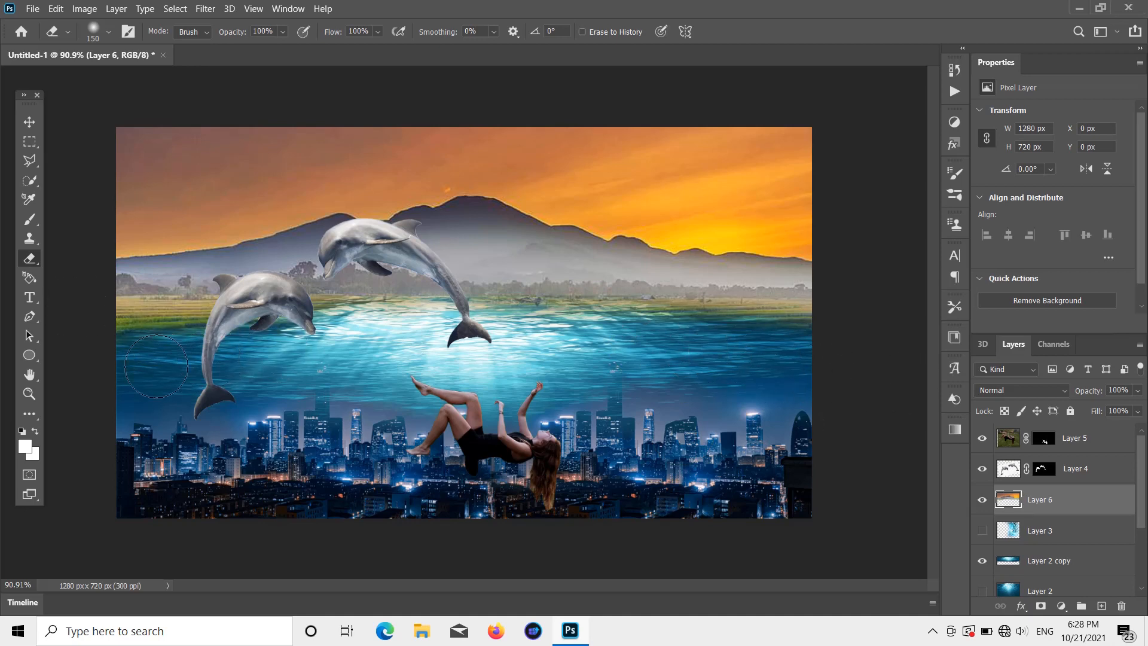
{"action": "left_click", "coordinate": [34, 126]}
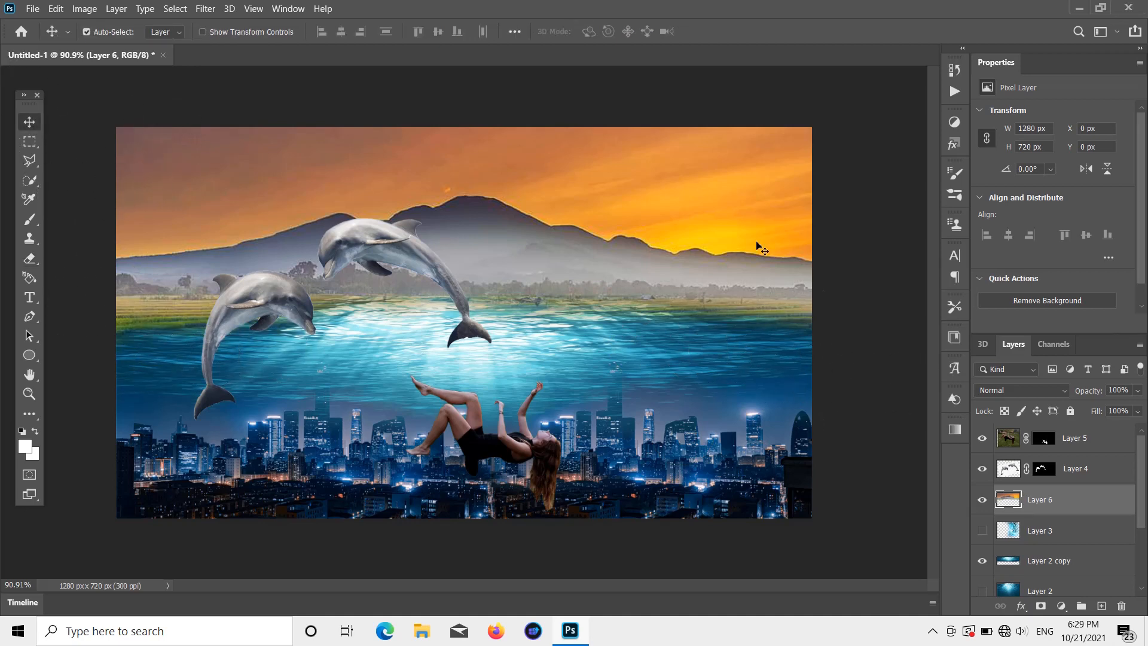
- Show the bubbles' Layer 3, then undo that along with the latest eraser strokes on the landscape
{"action": "left_click", "coordinate": [982, 530]}
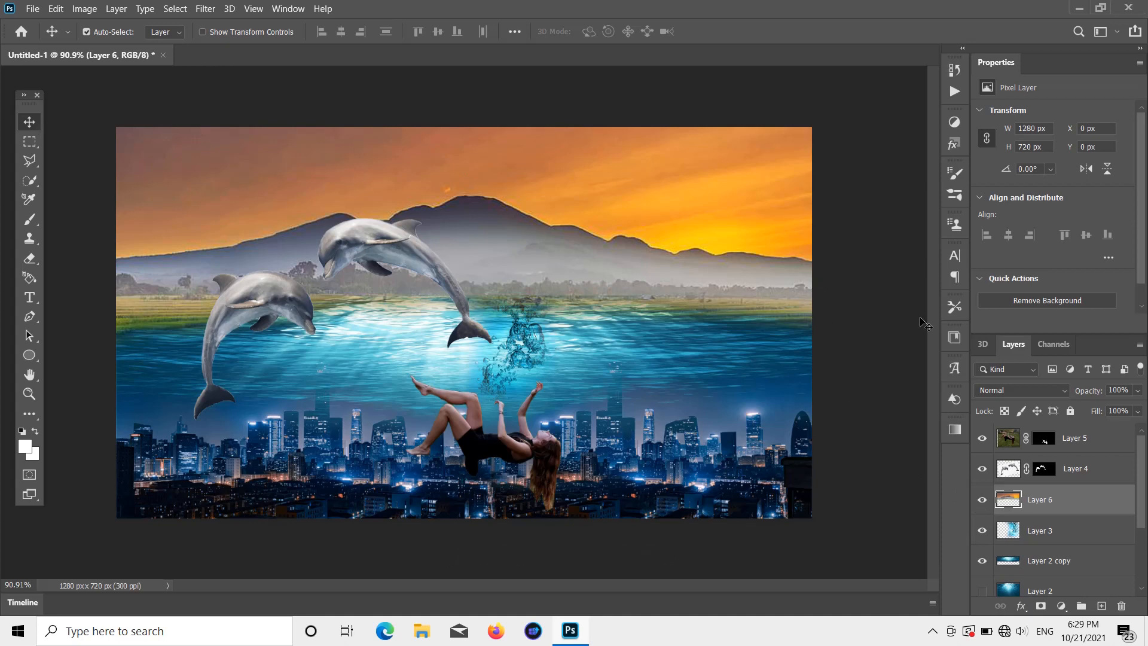
{"action": "left_click", "coordinate": [891, 333]}
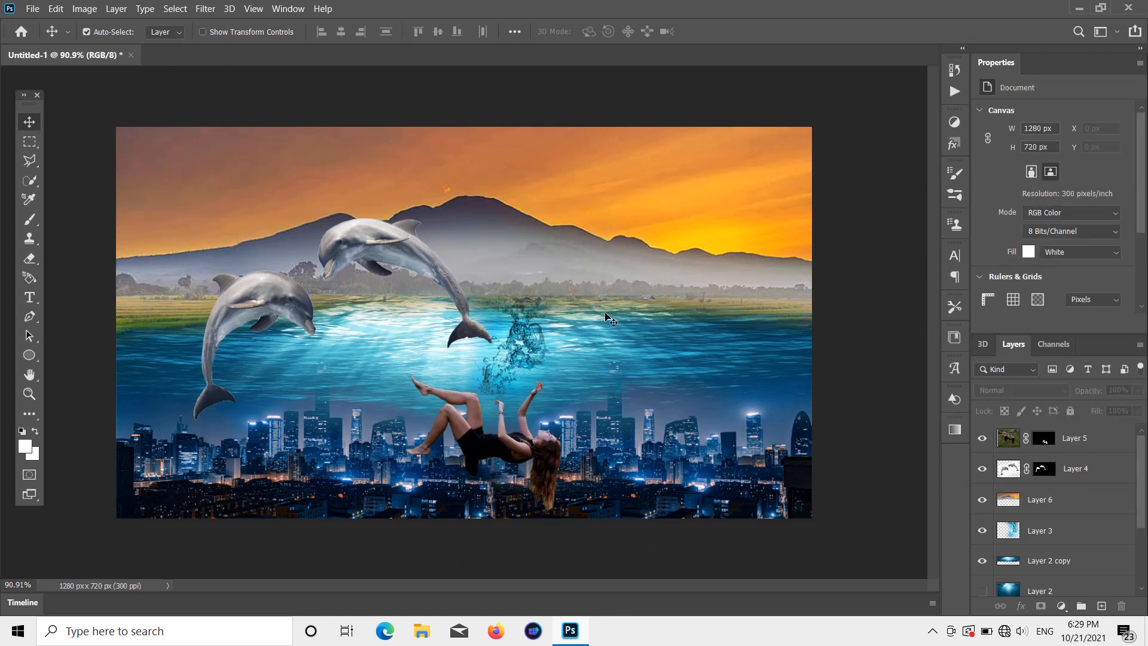
{"action": "key", "text": "ctrl+z"}
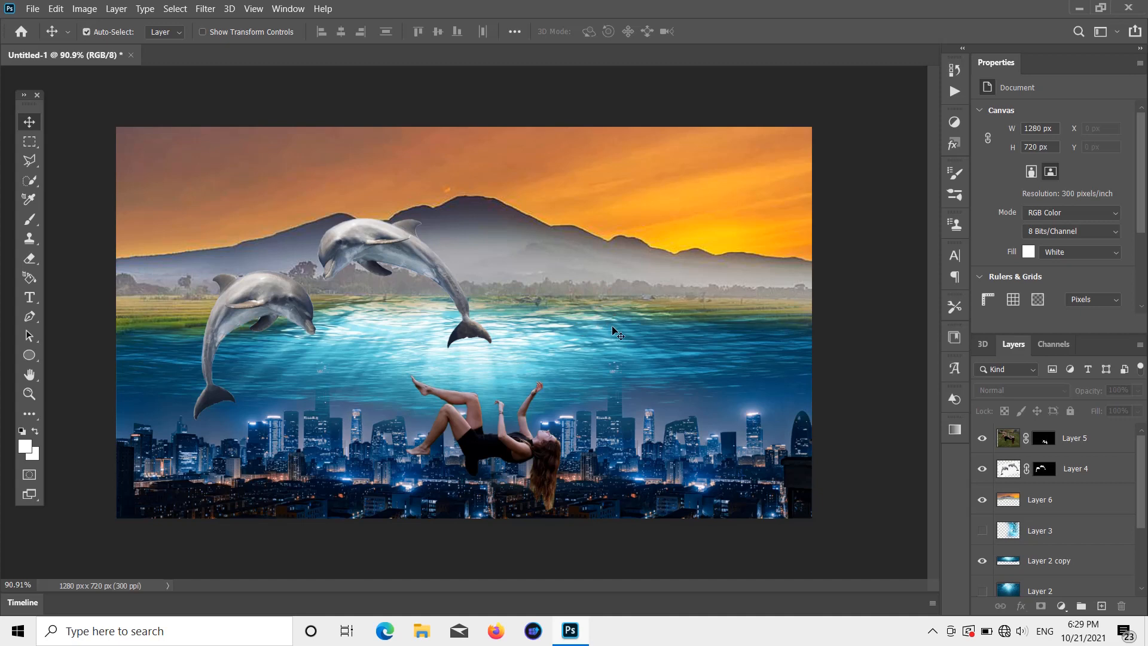
{"action": "key", "text": "ctrl+z"}
{"action": "key", "text": "ctrl+z"}
{"action": "key", "text": "ctrl+z"}
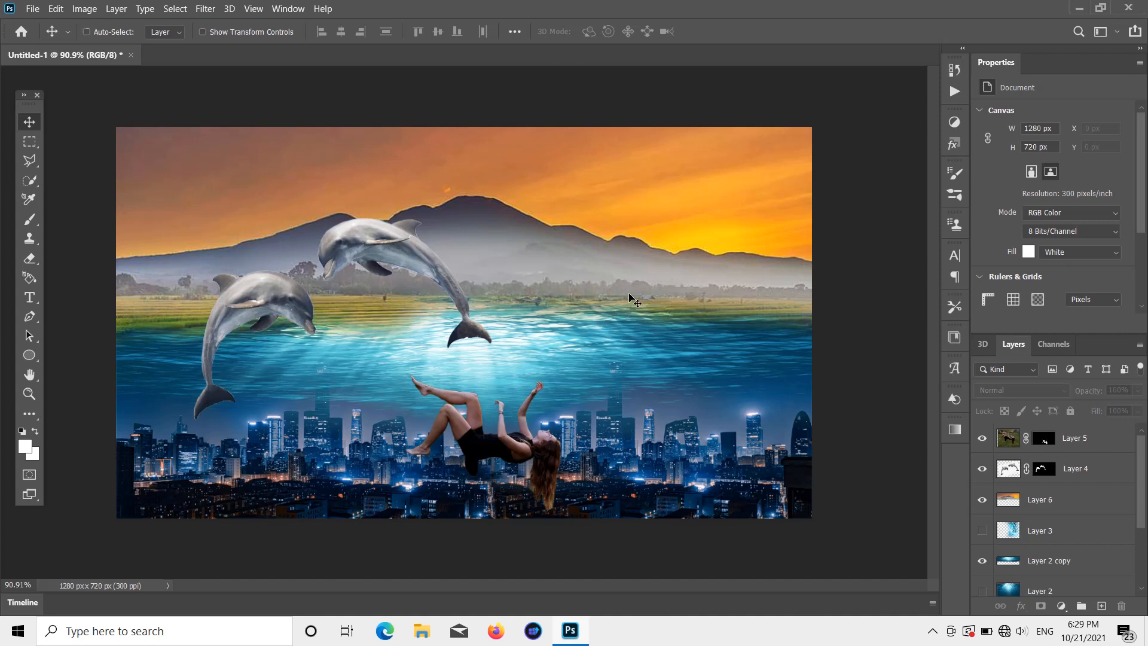
- Fade the woman's raised foot on Layer 5 with the soft 150 px eraser
{"action": "left_click", "coordinate": [30, 258]}
{"action": "left_click", "coordinate": [1080, 437]}
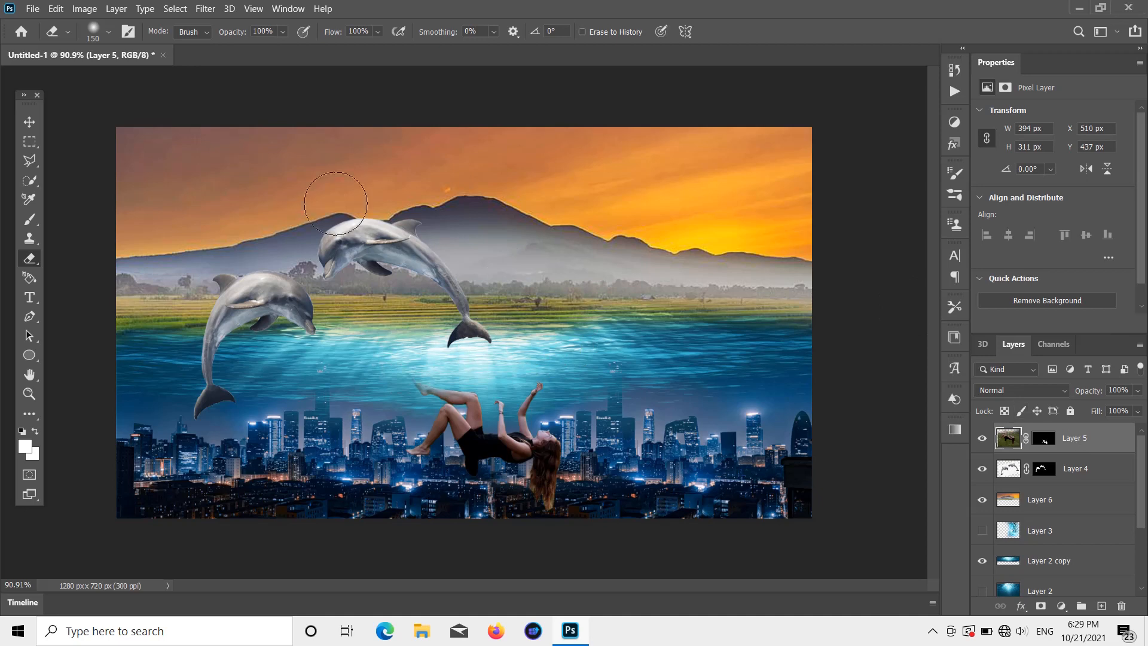
{"action": "left_click", "coordinate": [30, 122]}
- Erase the remaining green field rows along the waterline on the landscape's Layer 6 with the soft eraser
{"action": "left_click", "coordinate": [176, 194]}
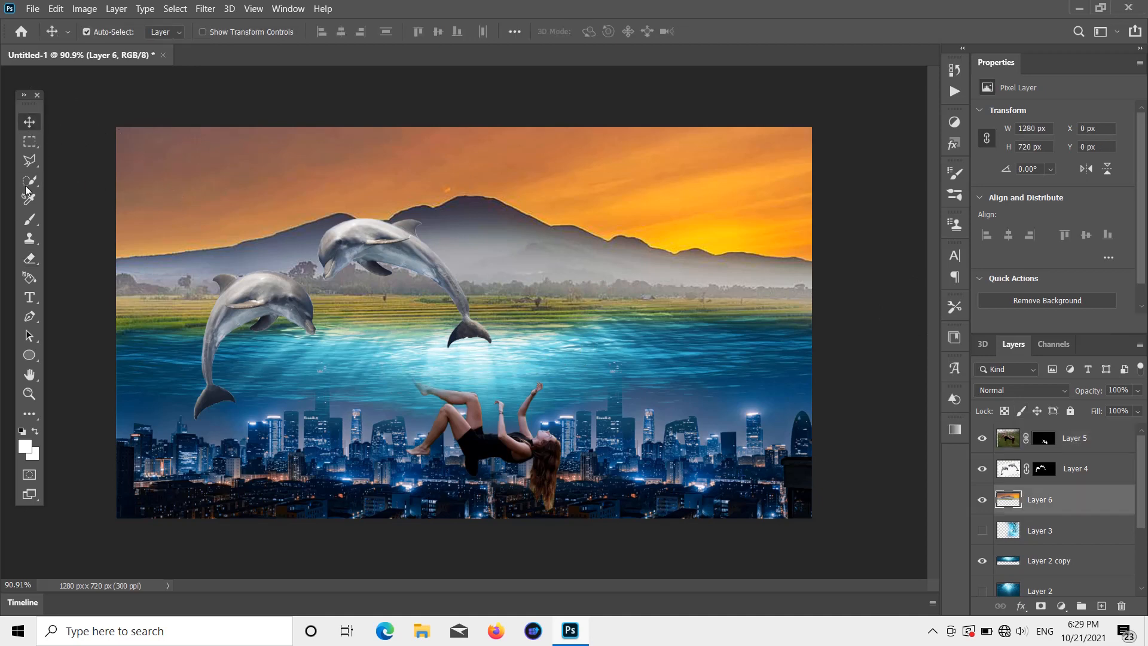
{"action": "left_click", "coordinate": [30, 219]}
{"action": "left_click", "coordinate": [29, 238]}
{"action": "left_click", "coordinate": [29, 258]}
{"action": "mouse_move", "coordinate": [678, 356]}
{"action": "left_mouse_down"}
{"action": "mouse_move", "coordinate": [526, 334]}
{"action": "mouse_move", "coordinate": [369, 345]}
{"action": "mouse_move", "coordinate": [541, 331]}
{"action": "mouse_move", "coordinate": [689, 359]}
{"action": "mouse_move", "coordinate": [730, 347]}
{"action": "mouse_move", "coordinate": [333, 329]}
{"action": "left_mouse_up"}
{"action": "key", "text": "v"}
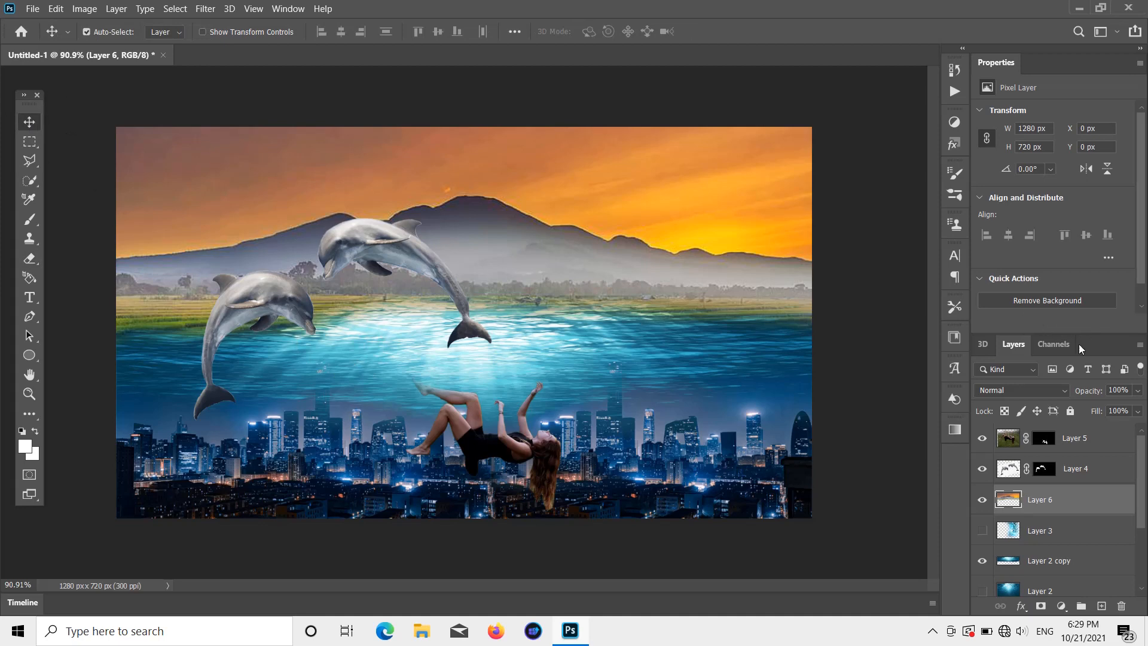
- Show the bubbles' Layer 3, shrink it to about 190 × 129 px and place it beneath the upper dolphin's tail
{"action": "left_click", "coordinate": [982, 528]}
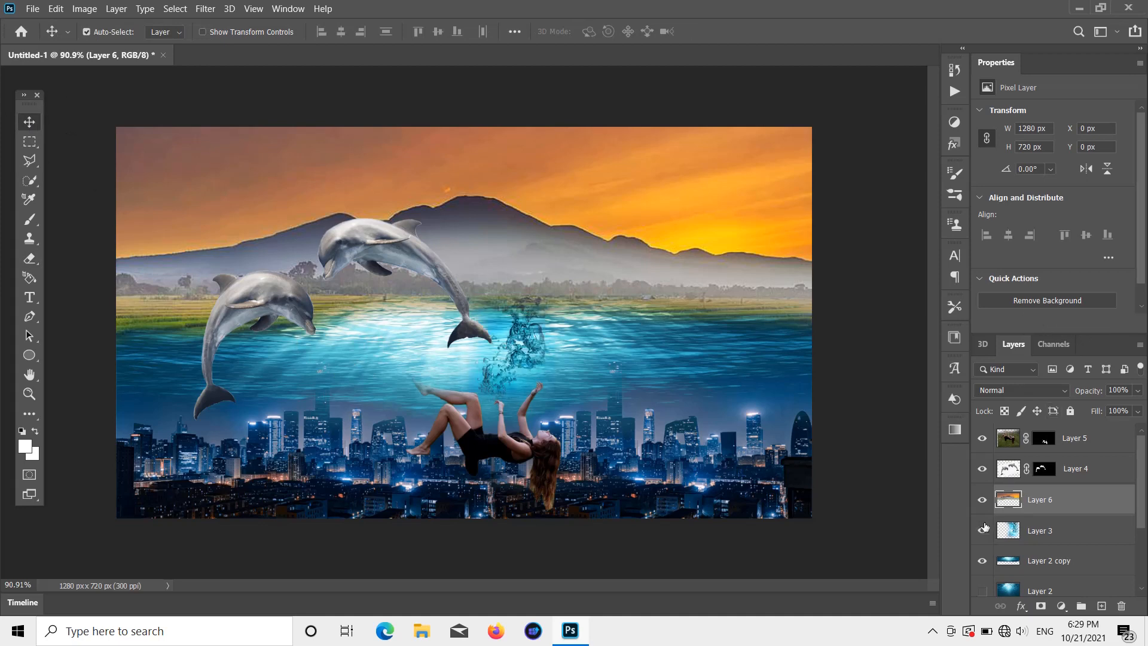
{"action": "mouse_move", "coordinate": [527, 358]}
{"action": "left_mouse_down"}
{"action": "mouse_move", "coordinate": [518, 381]}
{"action": "mouse_move", "coordinate": [529, 370]}
{"action": "left_mouse_up"}
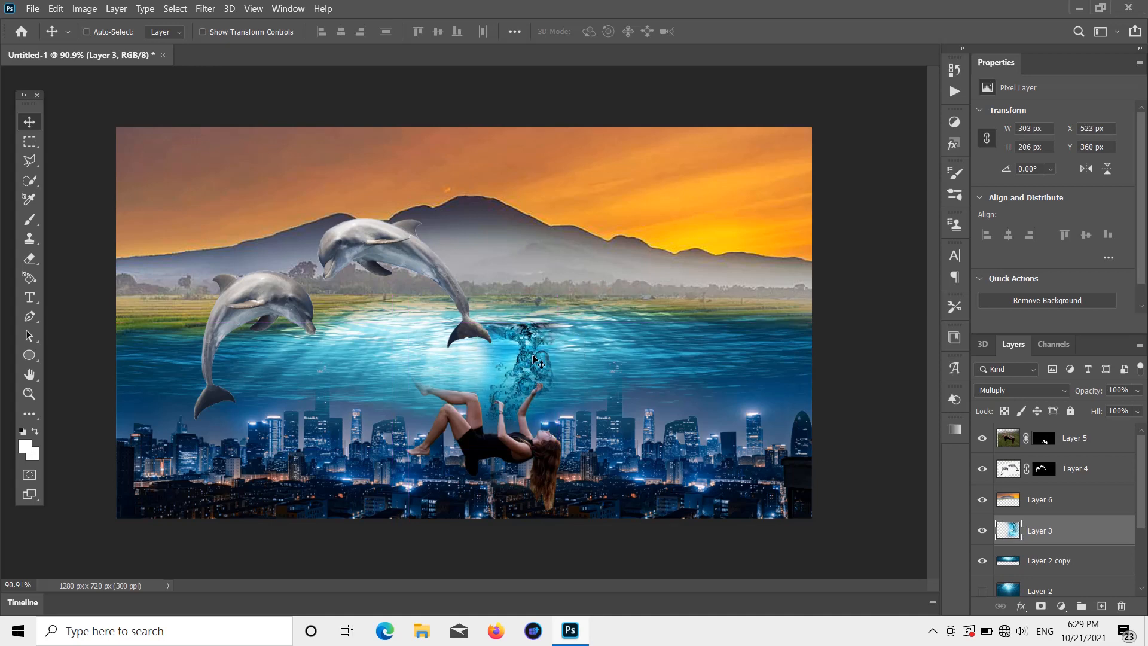
{"action": "key", "text": "ctrl+t"}
{"action": "left_click_drag", "start_coordinate": [486, 320], "coordinate": [473, 350]}
{"action": "key", "text": "Return"}
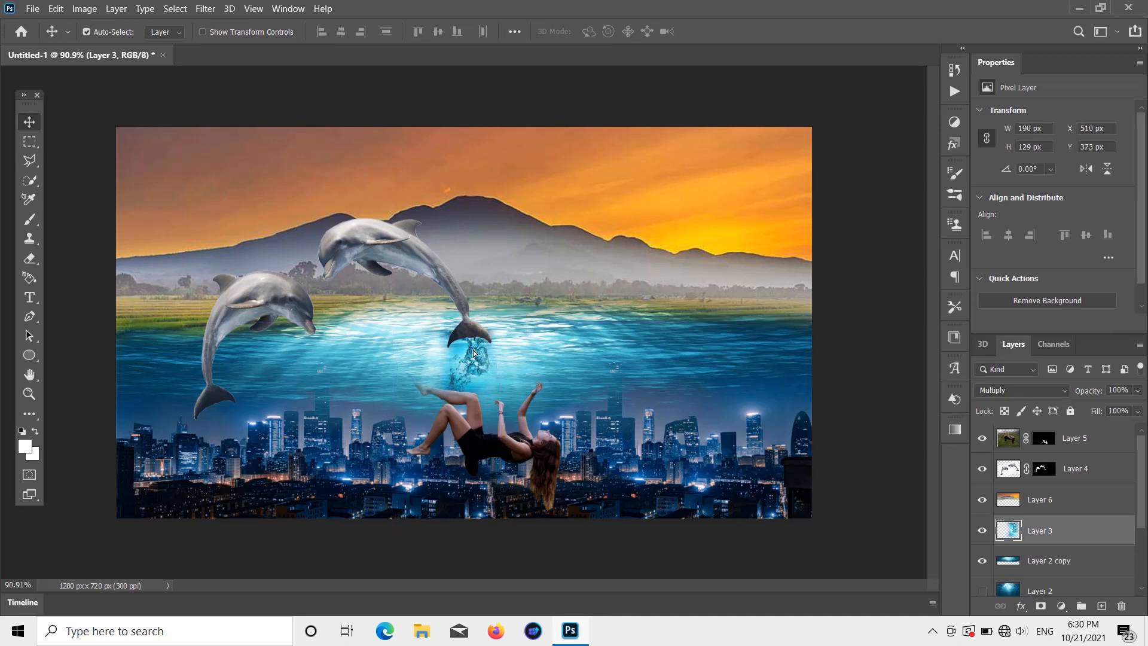
- Scale the bubbles down to about 148 × 100 px and center them under the dolphin's tail
{"action": "key", "text": "ctrl+t"}
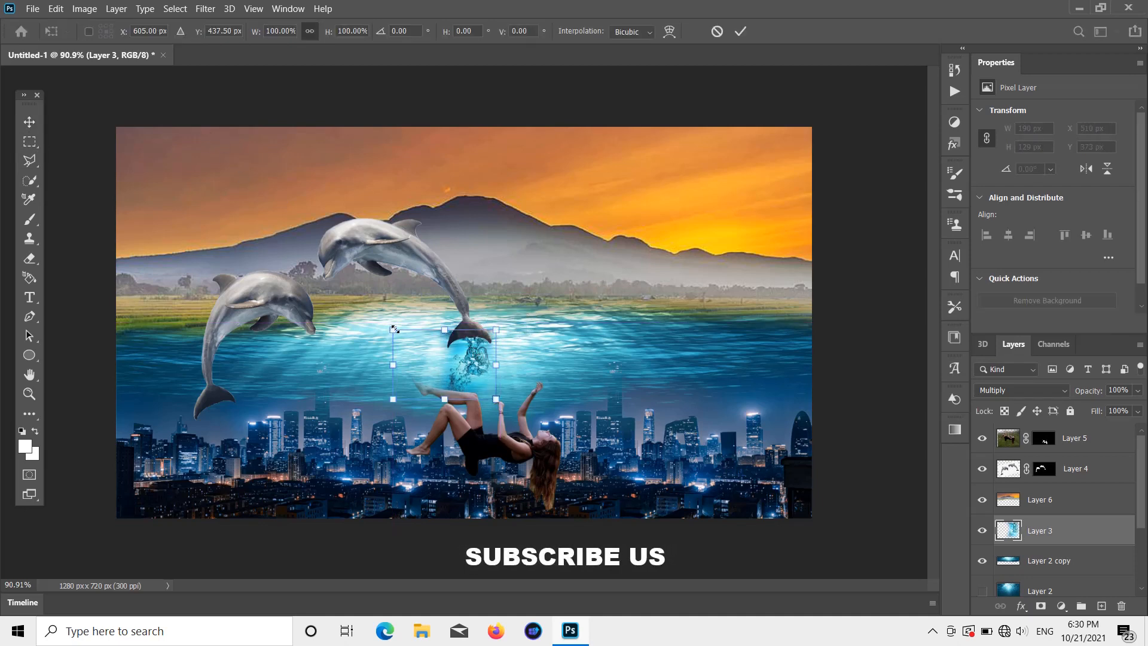
{"action": "left_click_drag", "start_coordinate": [394, 328], "coordinate": [415, 345]}
{"action": "left_click_drag", "start_coordinate": [489, 373], "coordinate": [481, 356]}
{"action": "left_click", "coordinate": [28, 121]}
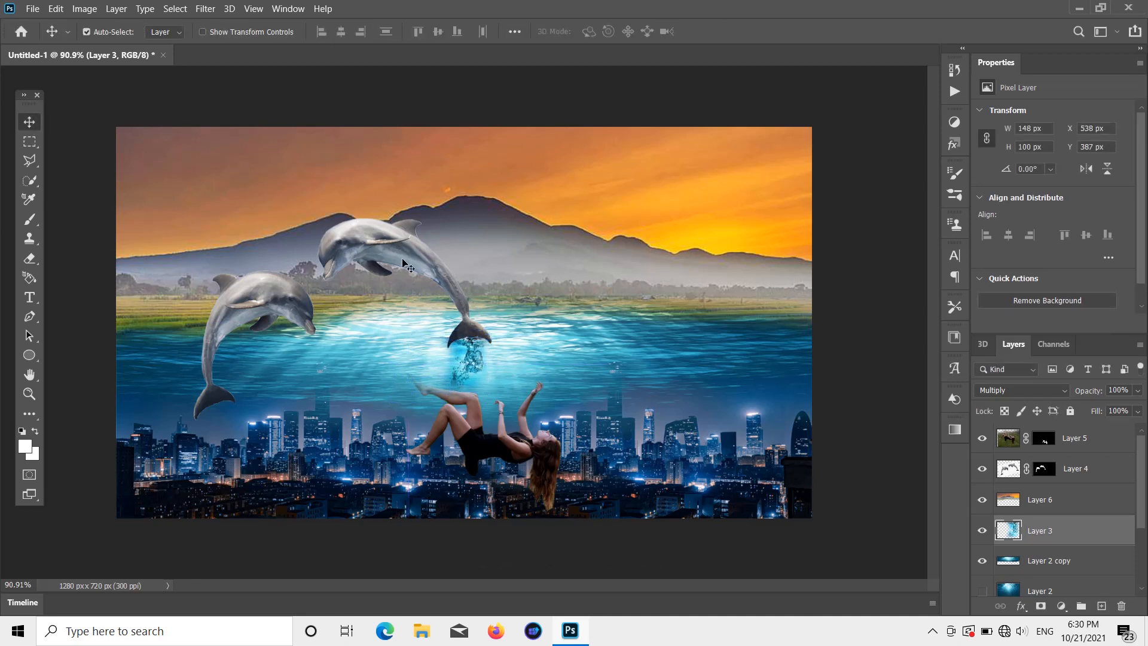
- Add a new layer above the woman's Layer 5 for brushwork and set its blend mode to Soft Light
{"action": "left_click", "coordinate": [491, 413]}
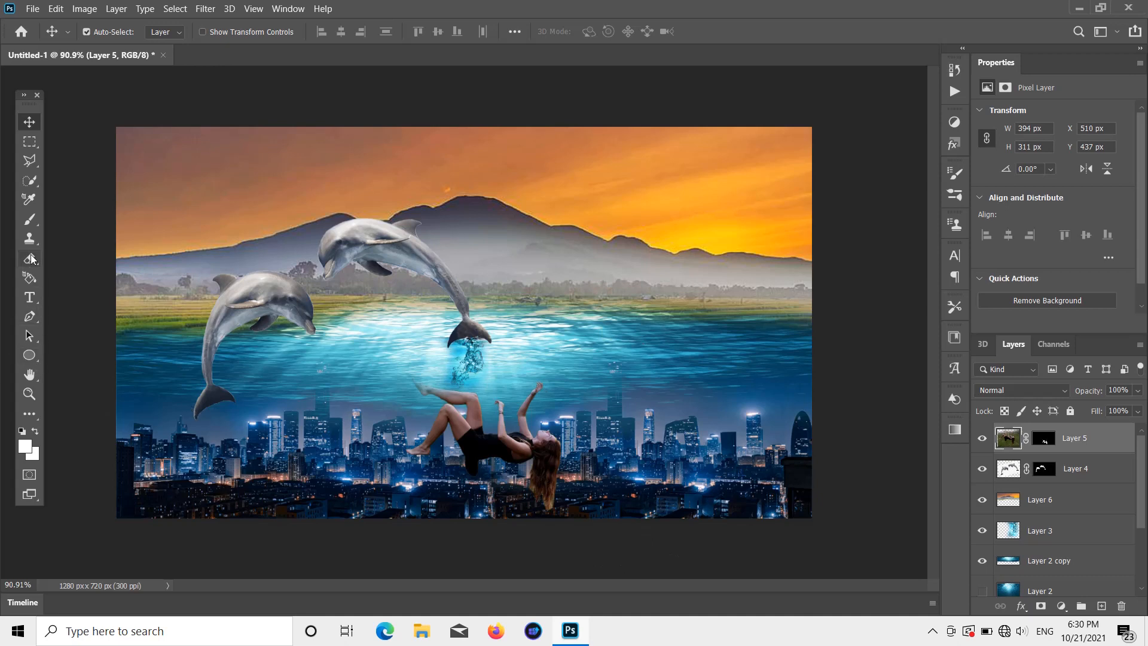
{"action": "left_click", "coordinate": [29, 219]}
{"action": "left_click", "coordinate": [1100, 605]}
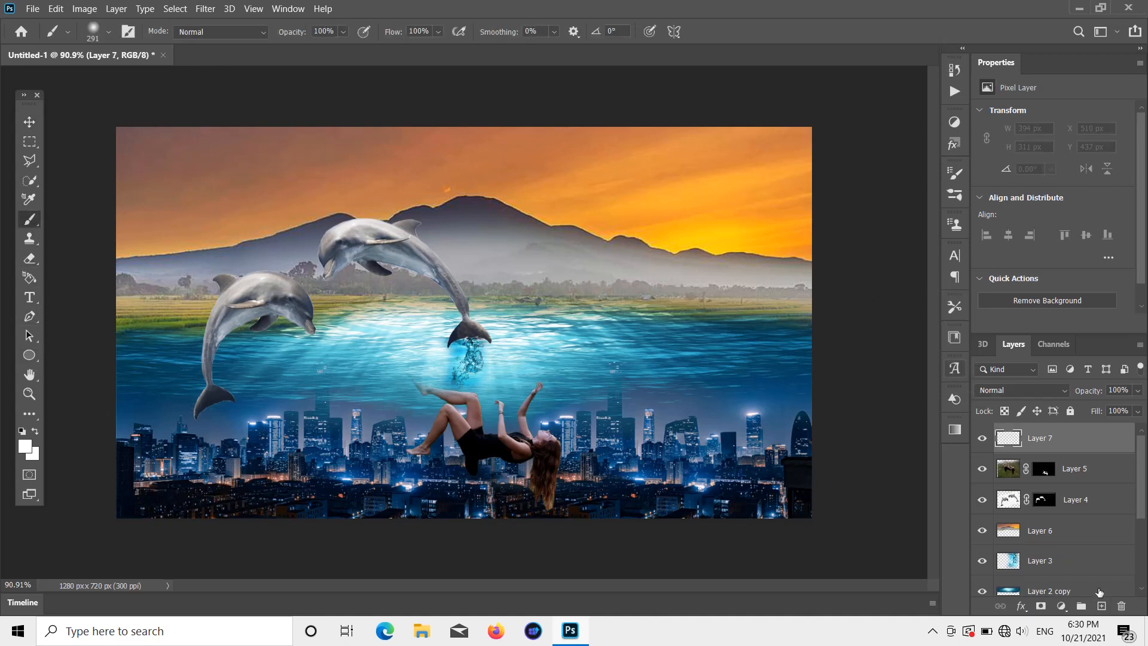
{"action": "left_click", "coordinate": [1025, 391]}
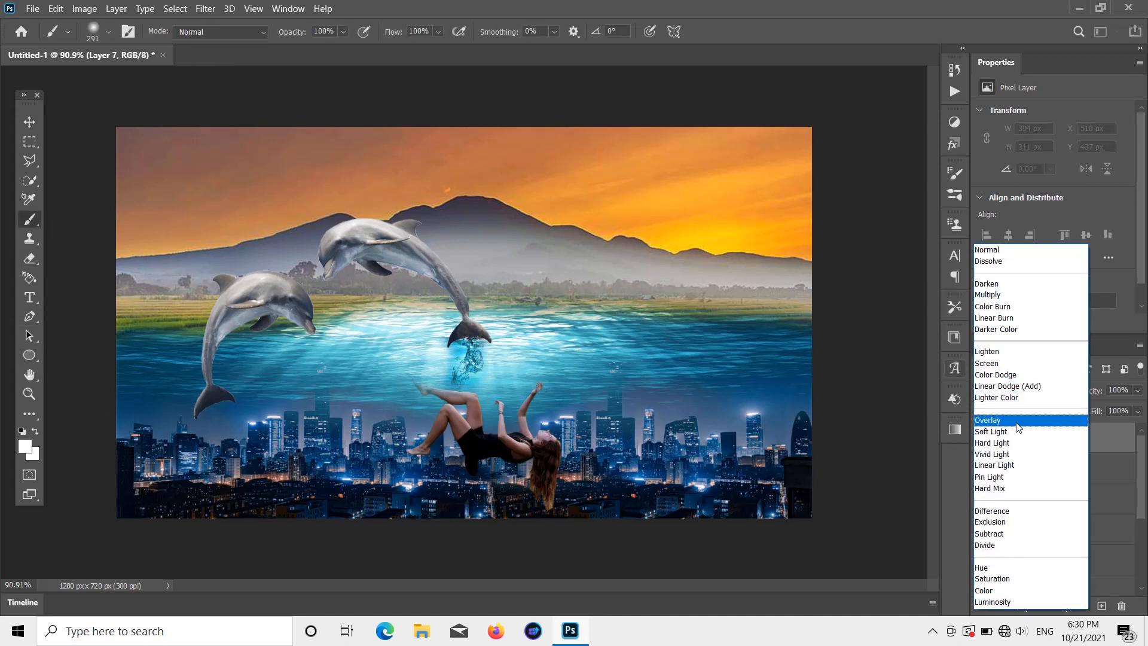
{"action": "left_click", "coordinate": [1018, 431]}
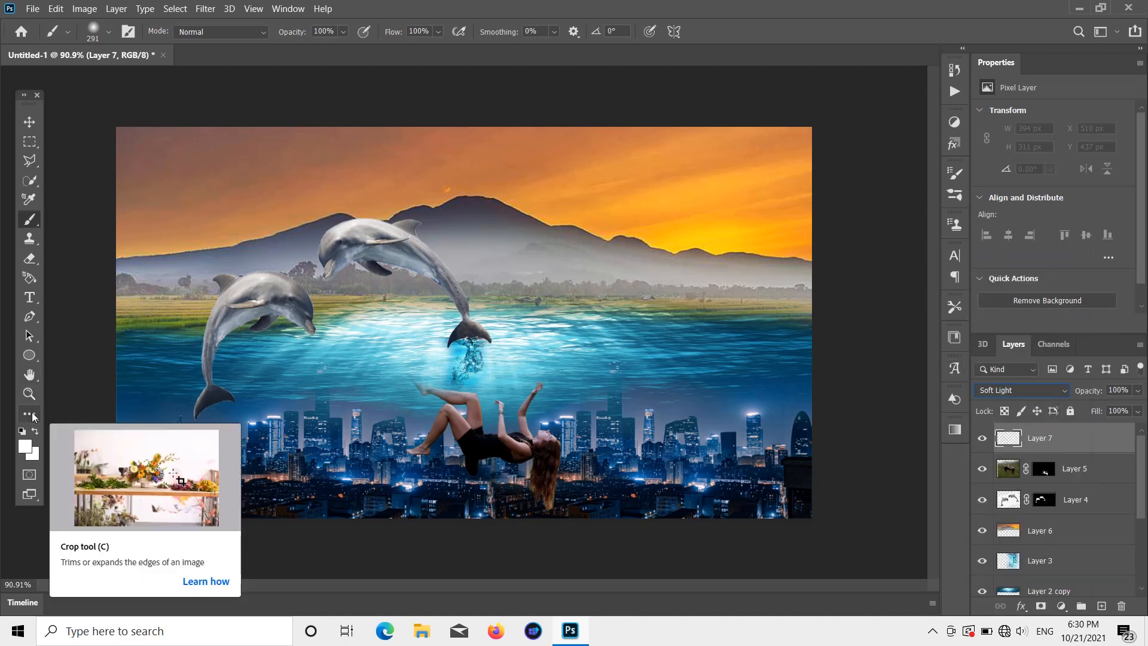
- Set the brush's foreground color to the light cyan #aeeff8 sampled from the bright water
{"action": "key", "text": "i"}
{"action": "left_click", "coordinate": [25, 446]}
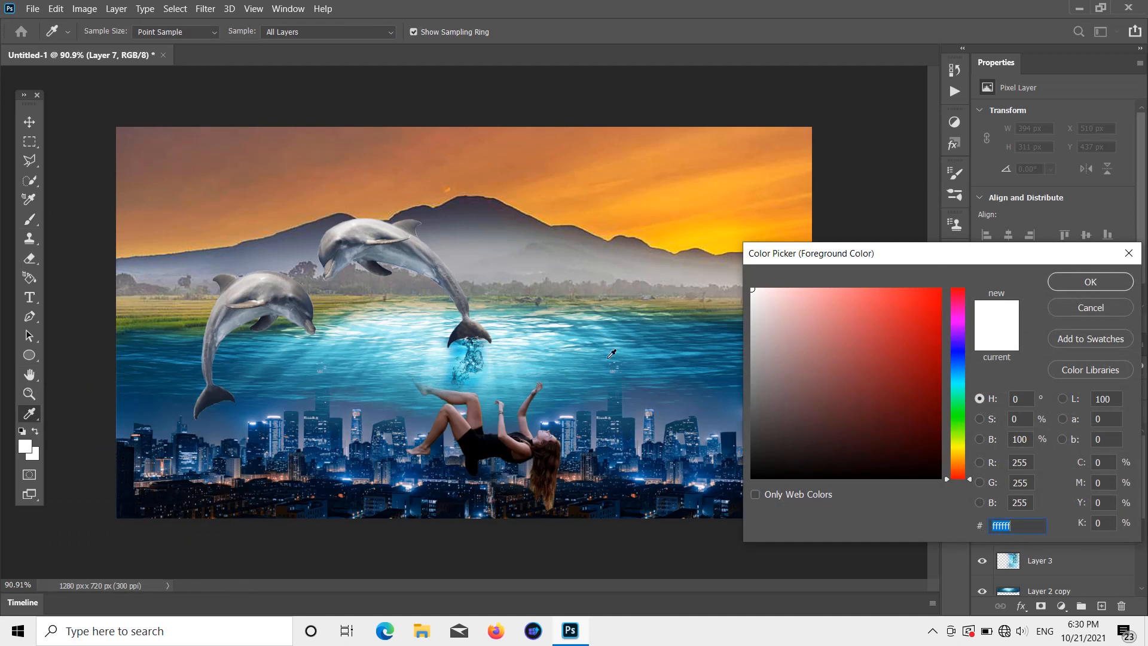
{"action": "left_click", "coordinate": [490, 370]}
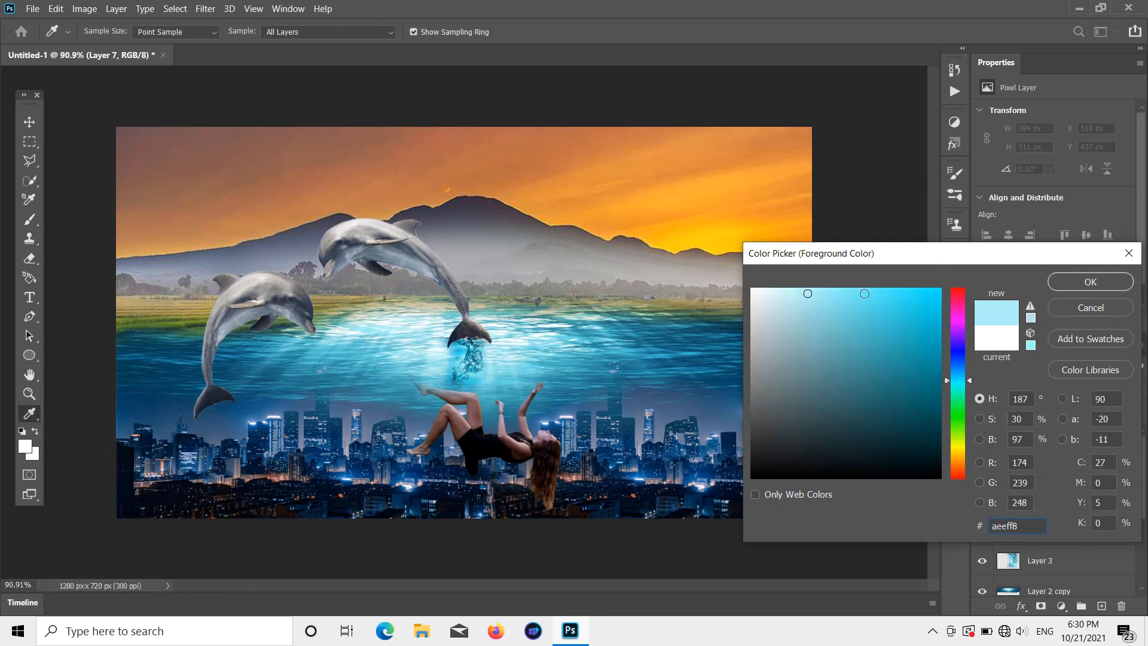
{"action": "left_click", "coordinate": [1081, 283]}
{"action": "key", "text": "b"}
- Reduce the soft brush to 7 px and paint a light cyan highlight along the top of the woman's raised leg
{"action": "scroll", "coordinate": [412, 497], "scroll_direction": "up", "scroll_amount": 3}
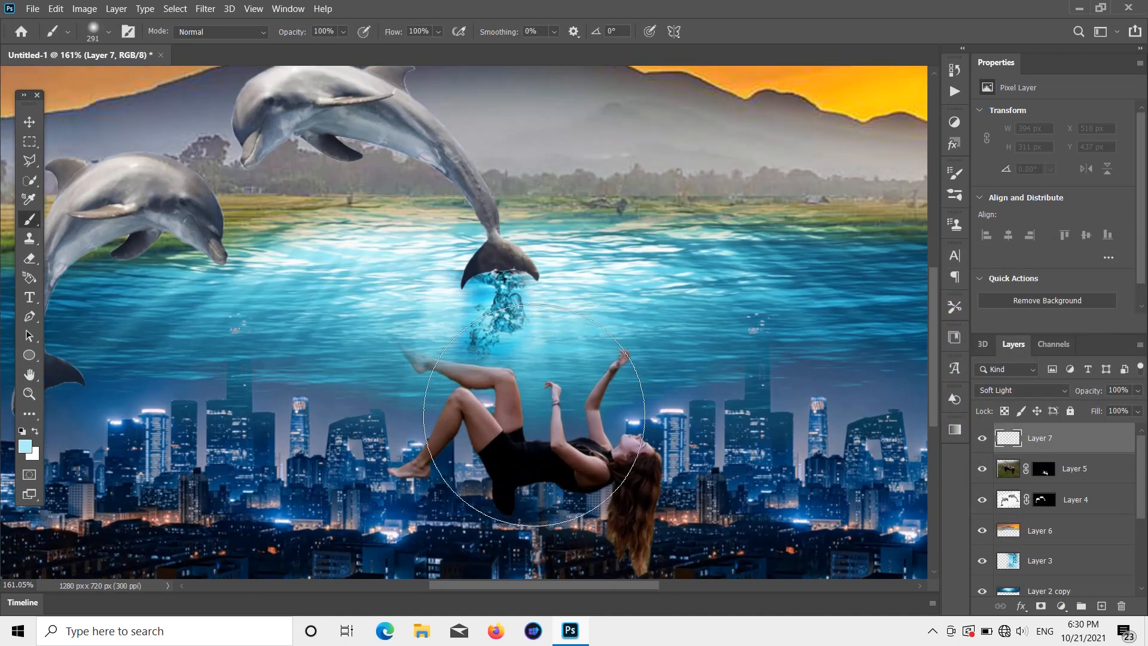
{"action": "key", "text": "bracketleft"}
{"action": "key", "text": "bracketleft"}
{"action": "key", "text": "bracketleft"}
{"action": "key", "text": "bracketleft"}
{"action": "key", "text": "bracketleft"}
{"action": "key", "text": "bracketleft"}
{"action": "key", "text": "bracketleft"}
{"action": "key", "text": "bracketleft"}
{"action": "key", "text": "bracketleft"}
{"action": "key", "text": "bracketleft"}
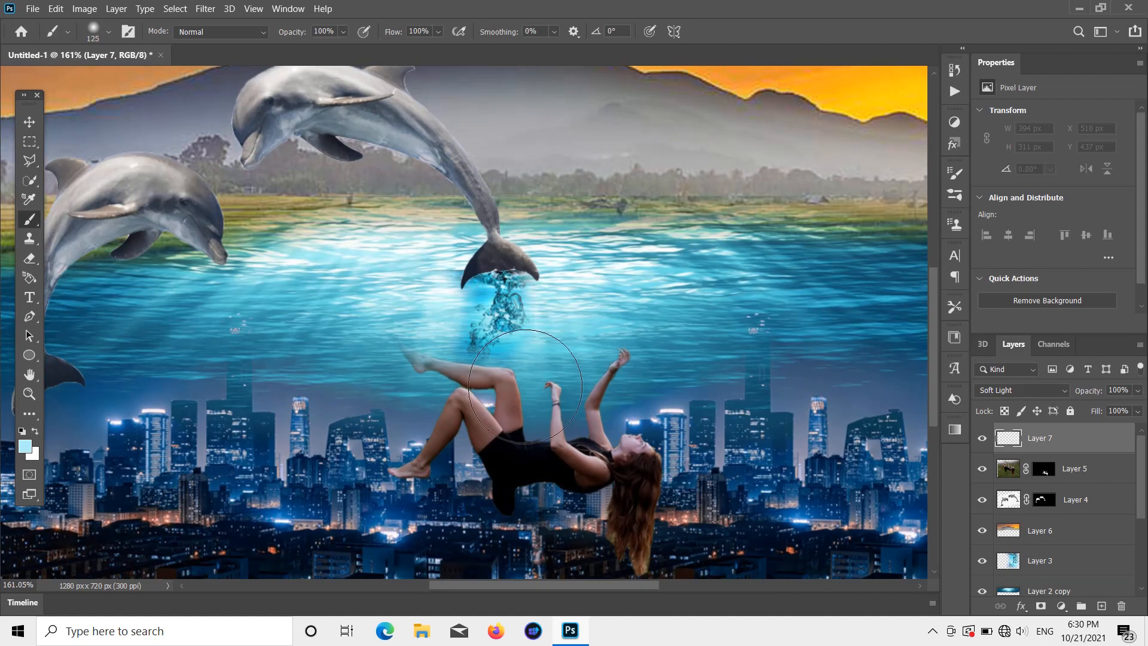
{"action": "scroll", "coordinate": [535, 374], "scroll_direction": "up", "scroll_amount": 5}
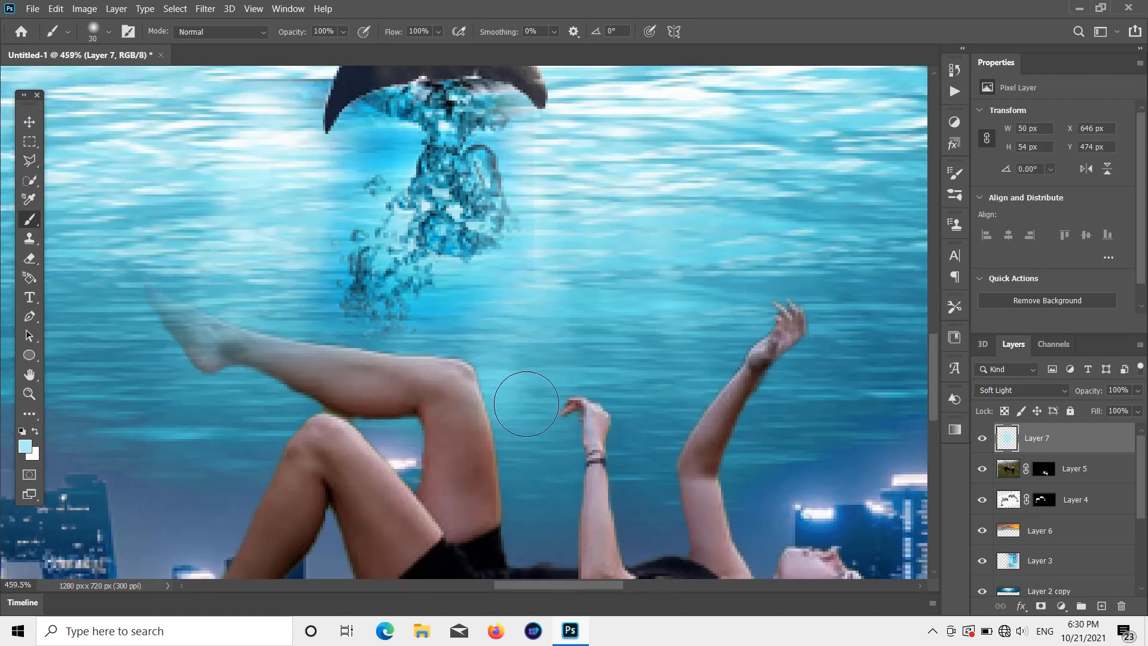
{"action": "key", "text": "bracketleft"}
{"action": "key", "text": "bracketleft"}
{"action": "key", "text": "bracketleft"}
{"action": "key", "text": "bracketleft"}
{"action": "key", "text": "bracketleft"}
{"action": "key", "text": "bracketleft"}
{"action": "key", "text": "bracketleft"}
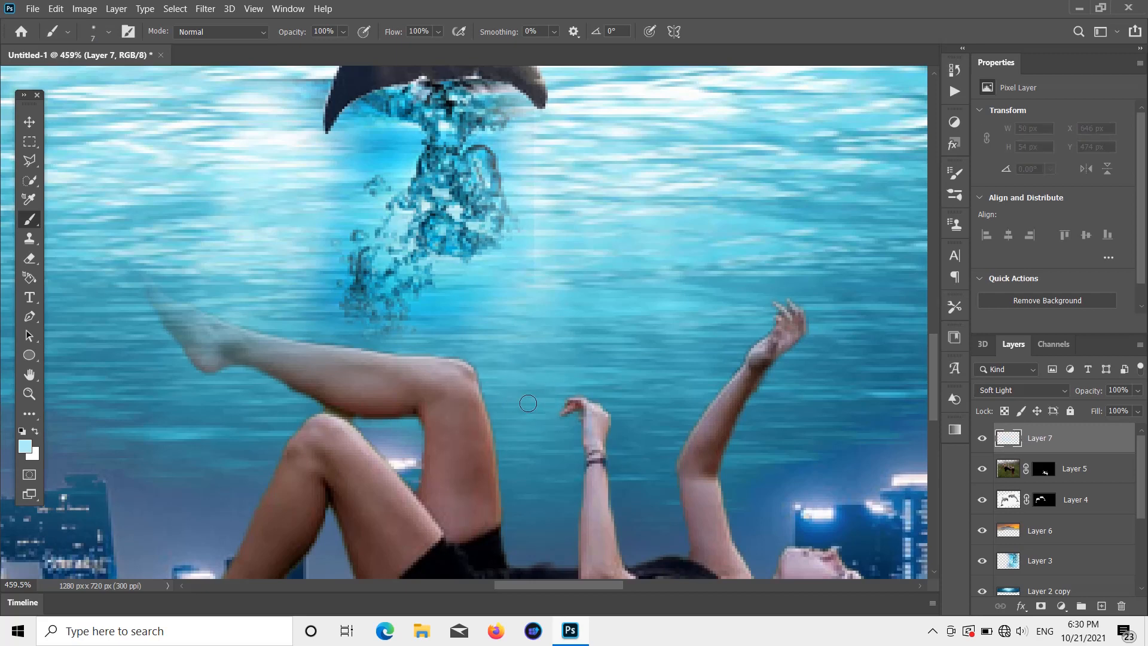
{"action": "mouse_move", "coordinate": [464, 363]}
{"action": "left_mouse_down"}
{"action": "mouse_move", "coordinate": [329, 360]}
{"action": "mouse_move", "coordinate": [204, 326]}
{"action": "left_mouse_up"}
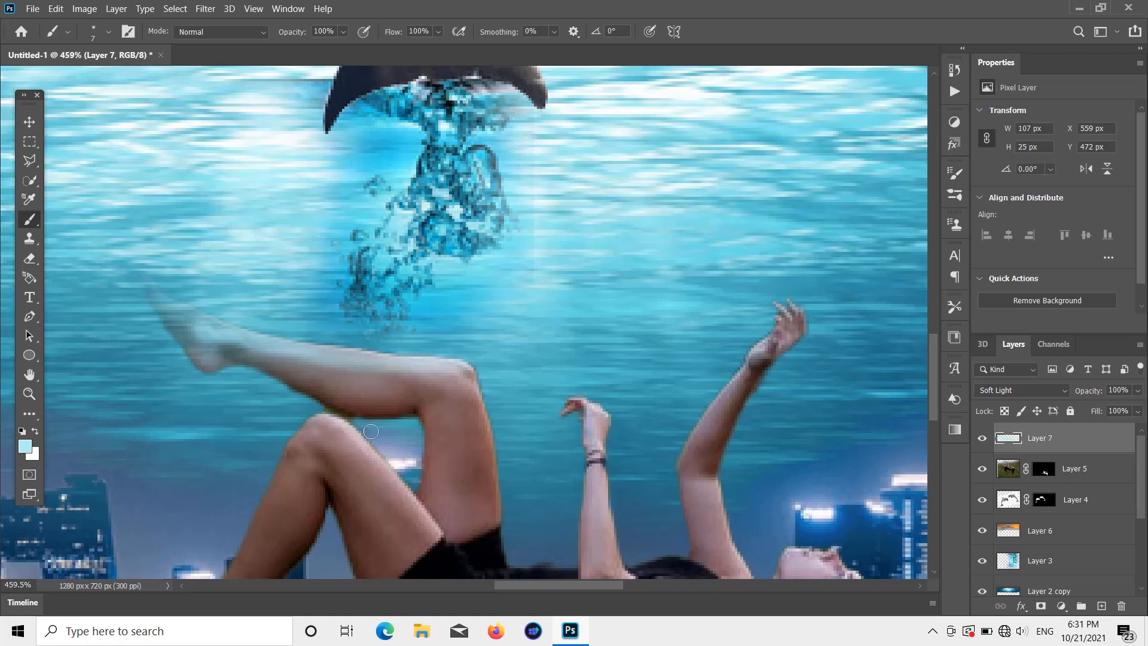
- Paint a highlight along the bent leg's thigh, then enlarge the brush to 20 px and brighten the knee
{"action": "scroll", "coordinate": [386, 529], "scroll_direction": "down", "scroll_amount": 3}
{"action": "scroll", "coordinate": [366, 411], "scroll_direction": "up", "scroll_amount": 2}
{"action": "scroll", "coordinate": [366, 305], "scroll_direction": "down", "scroll_amount": 1}
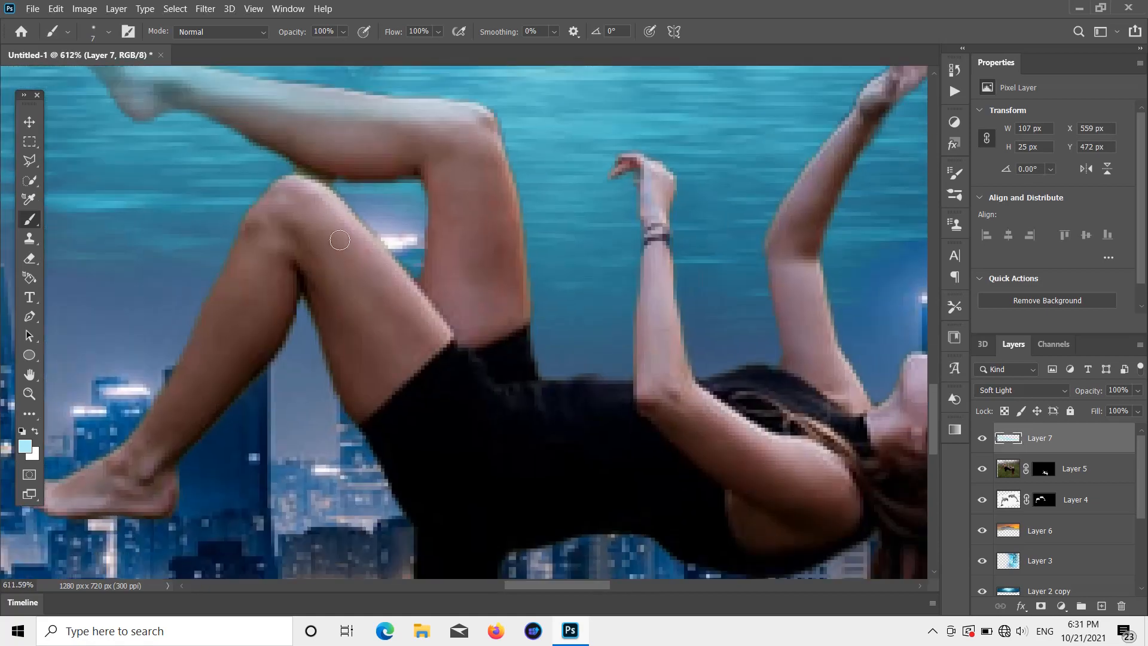
{"action": "mouse_move", "coordinate": [330, 203]}
{"action": "left_mouse_down"}
{"action": "mouse_move", "coordinate": [422, 302]}
{"action": "mouse_move", "coordinate": [447, 338]}
{"action": "mouse_move", "coordinate": [435, 345]}
{"action": "left_mouse_up"}
{"action": "key", "text": "bracketright"}
{"action": "key", "text": "bracketright"}
{"action": "key", "text": "bracketright"}
{"action": "key", "text": "bracketright"}
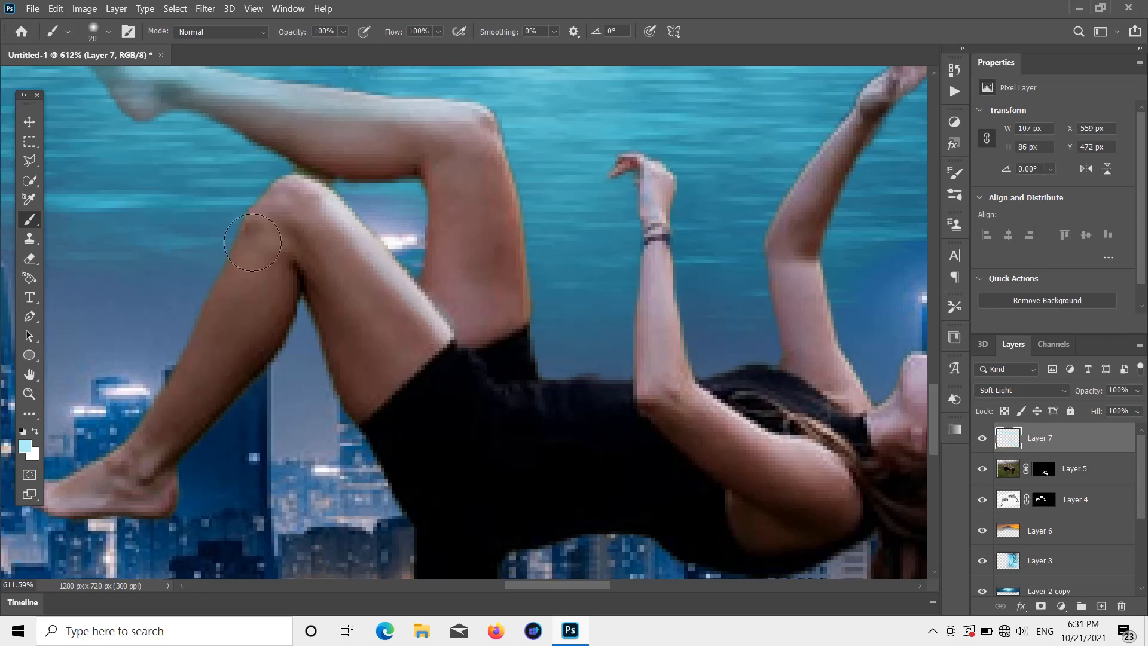
{"action": "mouse_move", "coordinate": [320, 219]}
{"action": "left_mouse_down"}
{"action": "mouse_move", "coordinate": [421, 339]}
{"action": "mouse_move", "coordinate": [296, 200]}
{"action": "left_mouse_up"}
- Undo the last two highlight strokes on the bent leg and reduce the brush to 10 px
{"action": "scroll", "coordinate": [455, 276], "scroll_direction": "down", "scroll_amount": 2}
{"action": "scroll", "coordinate": [455, 277], "scroll_direction": "down", "scroll_amount": 4}
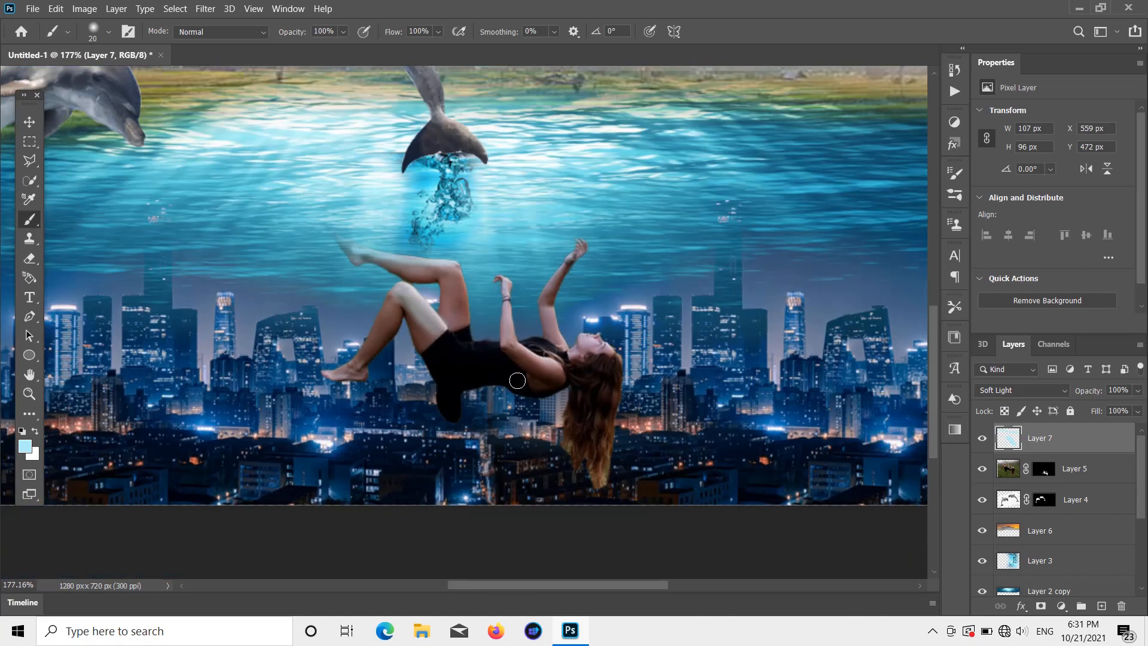
{"action": "scroll", "coordinate": [441, 336], "scroll_direction": "up", "scroll_amount": 3}
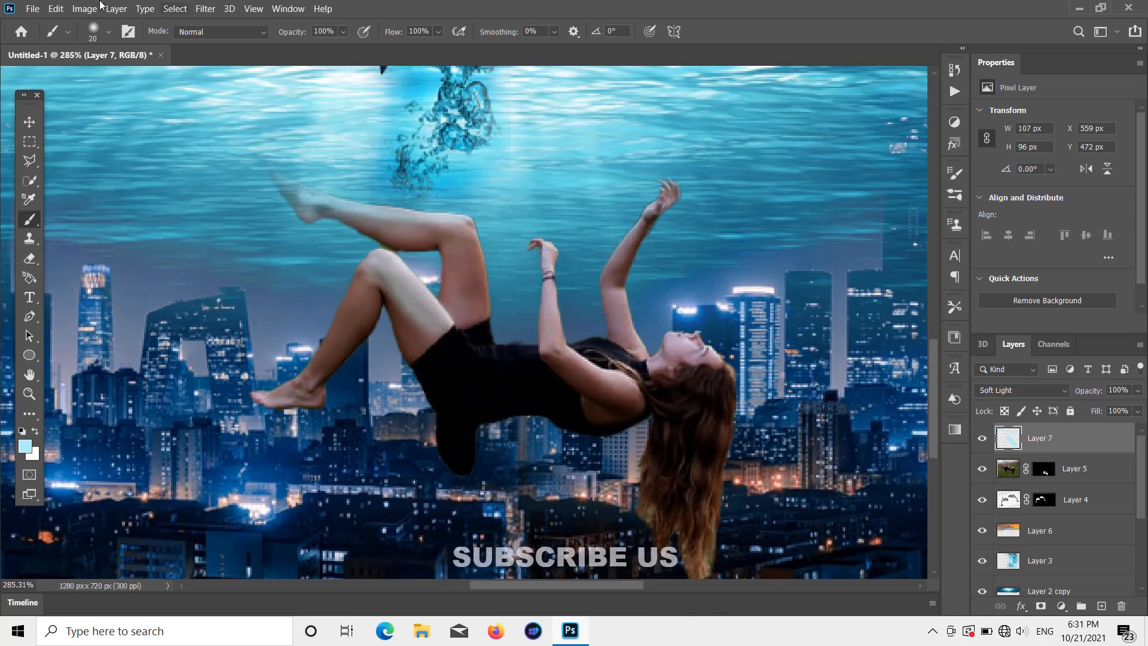
{"action": "left_click", "coordinate": [109, 33]}
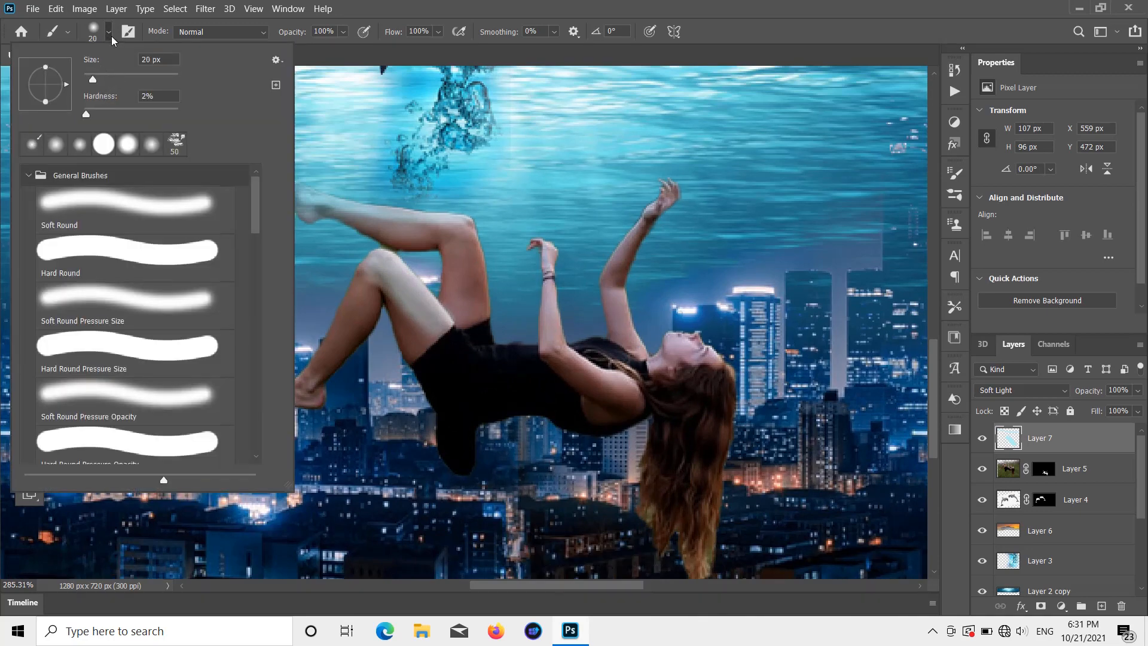
{"action": "left_click", "coordinate": [562, 326]}
{"action": "key", "text": "ctrl+z"}
{"action": "key", "text": "ctrl+z"}
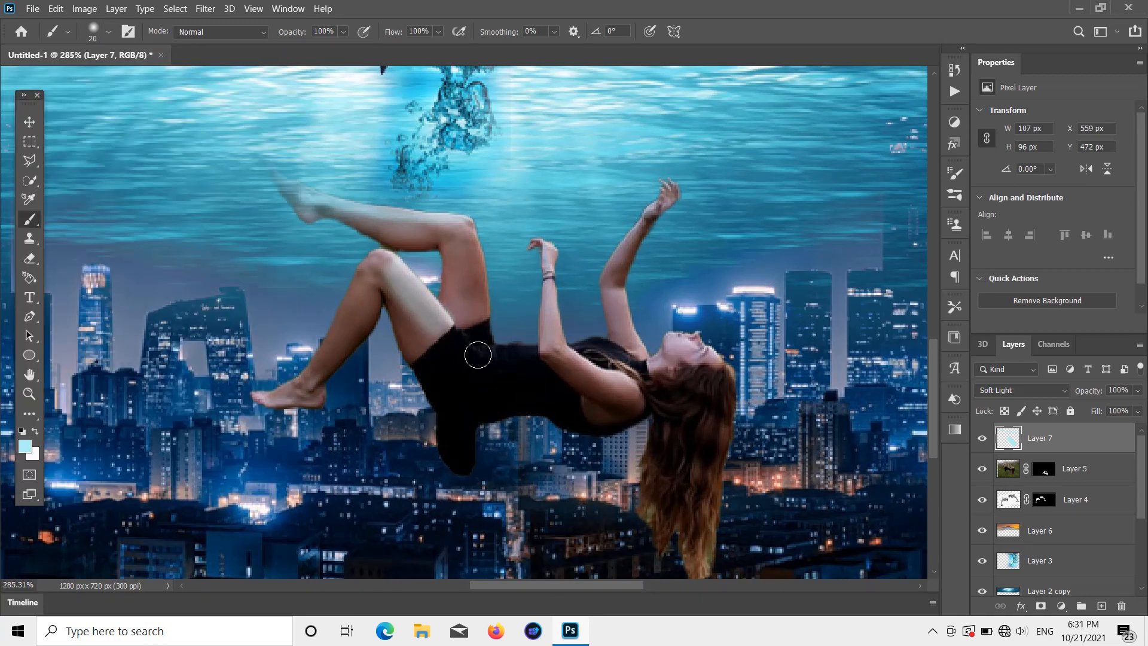
{"action": "key", "text": "bracketleft"}
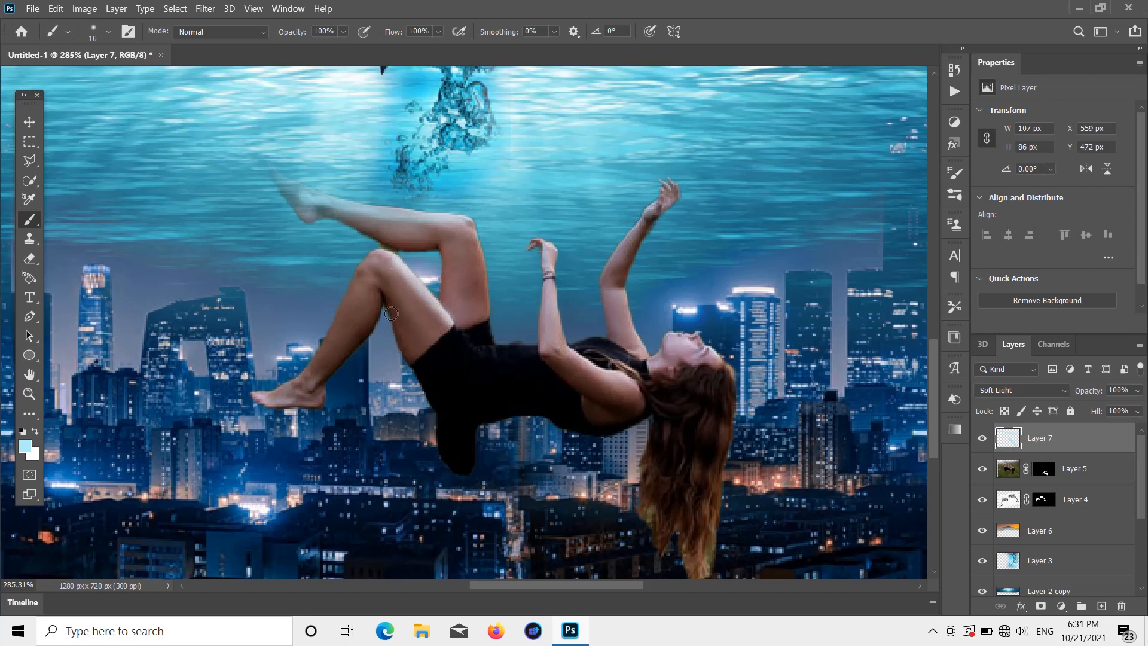
- Repaint the light cyan highlight on the bent leg's thigh and add one along the raised leg's thigh
{"action": "scroll", "coordinate": [399, 273], "scroll_direction": "up", "scroll_amount": 5}
{"action": "mouse_move", "coordinate": [417, 252]}
{"action": "left_mouse_down"}
{"action": "mouse_move", "coordinate": [489, 351]}
{"action": "mouse_move", "coordinate": [397, 248]}
{"action": "mouse_move", "coordinate": [319, 125]}
{"action": "mouse_move", "coordinate": [268, 118]}
{"action": "mouse_move", "coordinate": [280, 157]}
{"action": "left_mouse_up"}
{"action": "scroll", "coordinate": [478, 340], "scroll_direction": "down", "scroll_amount": 5}
{"action": "mouse_move", "coordinate": [478, 340]}
{"action": "left_mouse_down"}
{"action": "mouse_move", "coordinate": [513, 373]}
{"action": "mouse_move", "coordinate": [466, 352]}
{"action": "mouse_move", "coordinate": [515, 378]}
{"action": "mouse_move", "coordinate": [476, 359]}
{"action": "mouse_move", "coordinate": [584, 379]}
{"action": "mouse_move", "coordinate": [532, 389]}
{"action": "mouse_move", "coordinate": [514, 373]}
{"action": "mouse_move", "coordinate": [495, 231]}
{"action": "mouse_move", "coordinate": [454, 213]}
{"action": "mouse_move", "coordinate": [481, 211]}
{"action": "mouse_move", "coordinate": [508, 232]}
{"action": "mouse_move", "coordinate": [511, 267]}
{"action": "left_mouse_up"}
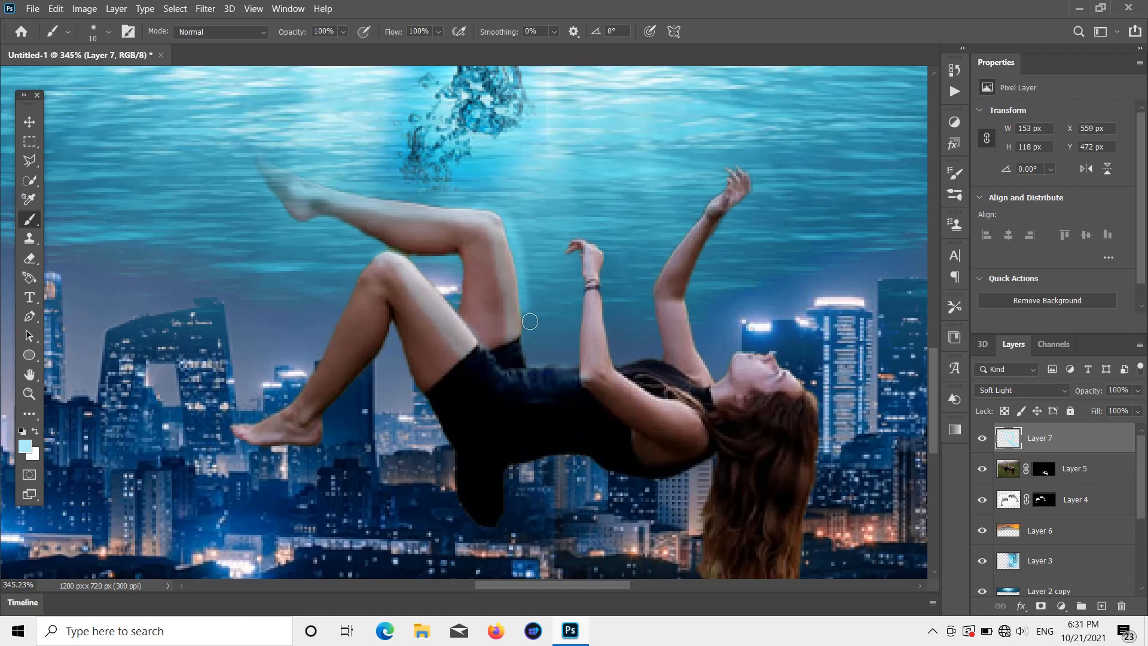
- Undo the last stroke beside the raised thigh and lower Layer 7's opacity to 64%
{"action": "key", "text": "ctrl+z"}
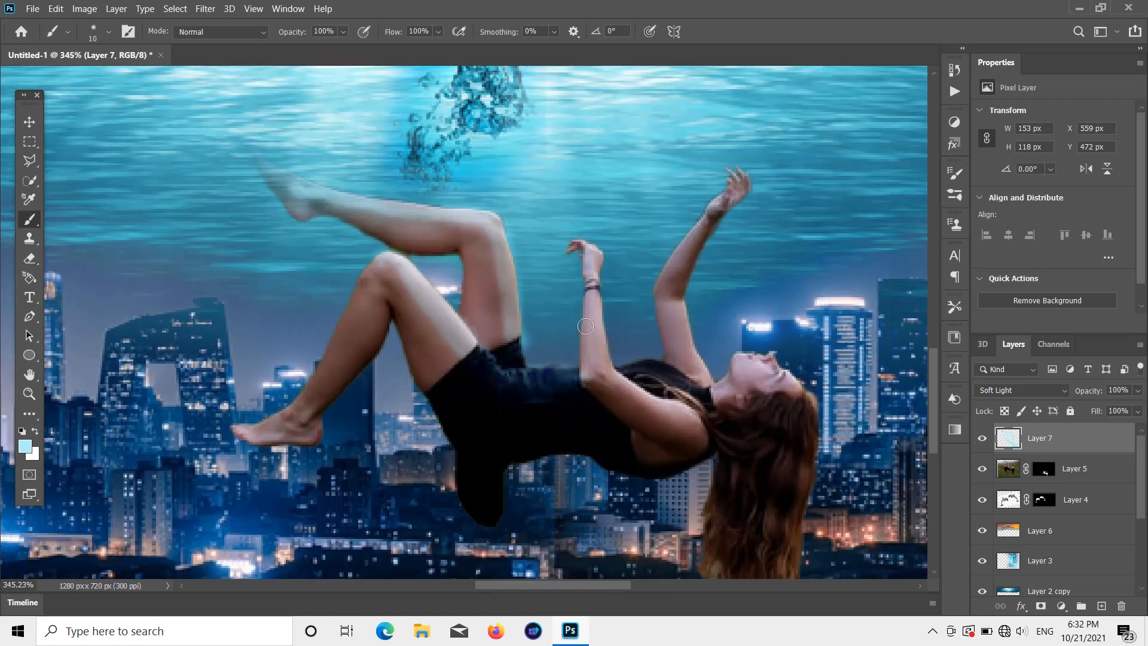
{"action": "left_click", "coordinate": [1137, 390]}
{"action": "left_click_drag", "start_coordinate": [1138, 407], "coordinate": [1112, 406]}
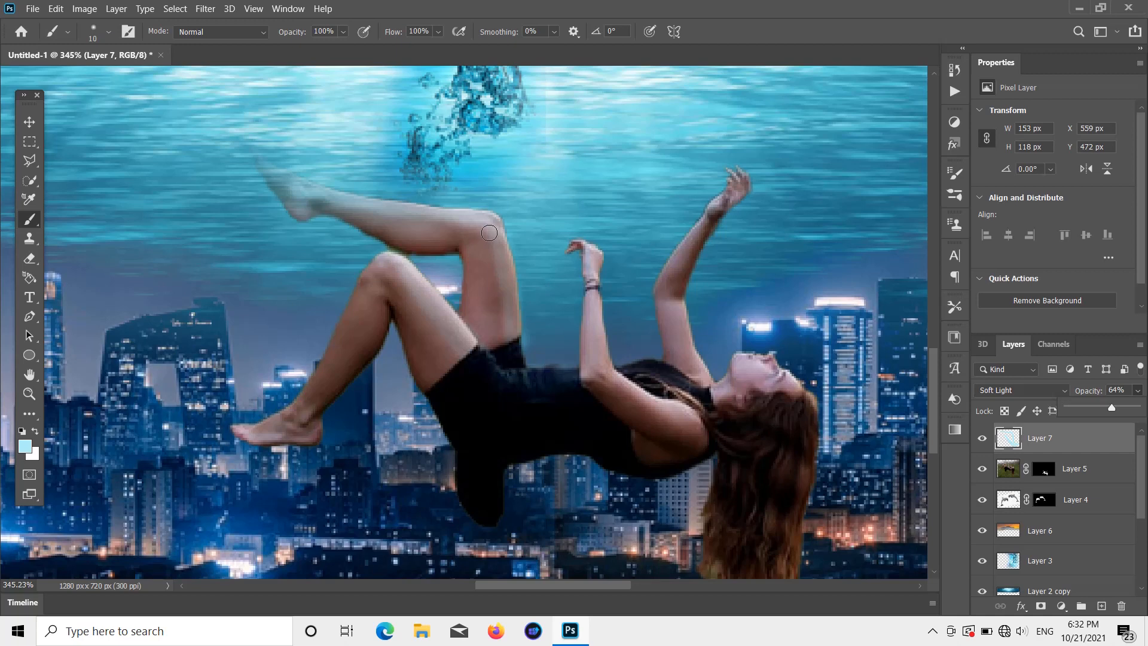
- Enlarge the brush to 20 px and paint light cyan highlights over the raised leg, both arms and the face
{"action": "key", "text": "bracketright"}
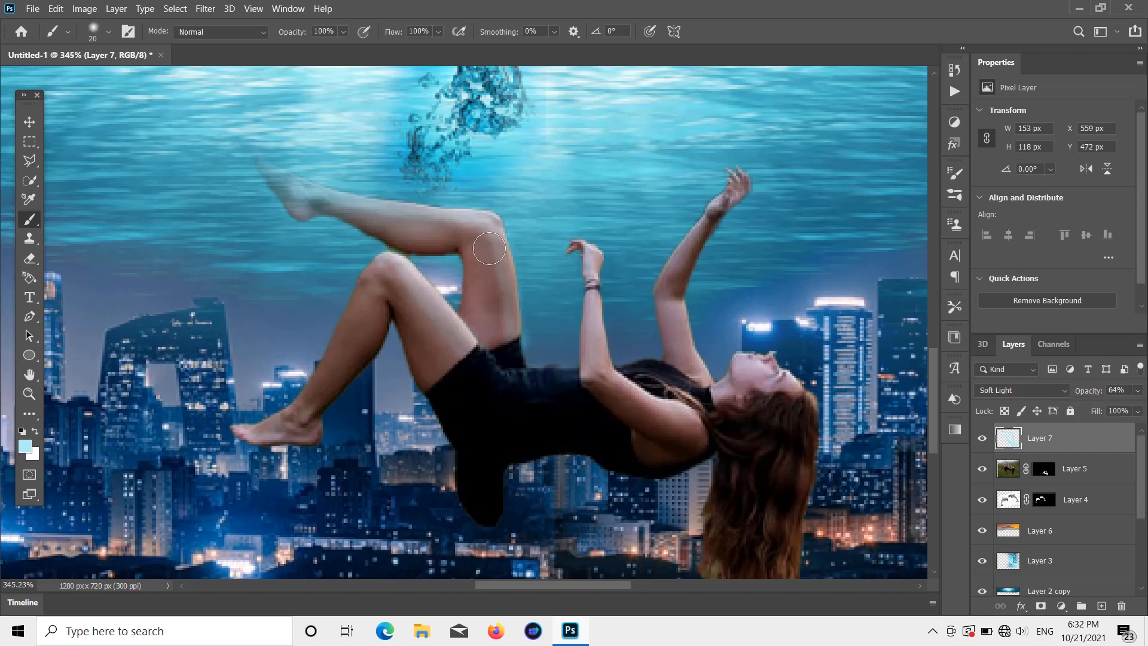
{"action": "mouse_move", "coordinate": [489, 248]}
{"action": "left_mouse_down"}
{"action": "mouse_move", "coordinate": [511, 333]}
{"action": "mouse_move", "coordinate": [514, 285]}
{"action": "mouse_move", "coordinate": [484, 218]}
{"action": "mouse_move", "coordinate": [403, 228]}
{"action": "left_mouse_up"}
{"action": "left_click_drag", "start_coordinate": [580, 263], "coordinate": [589, 377]}
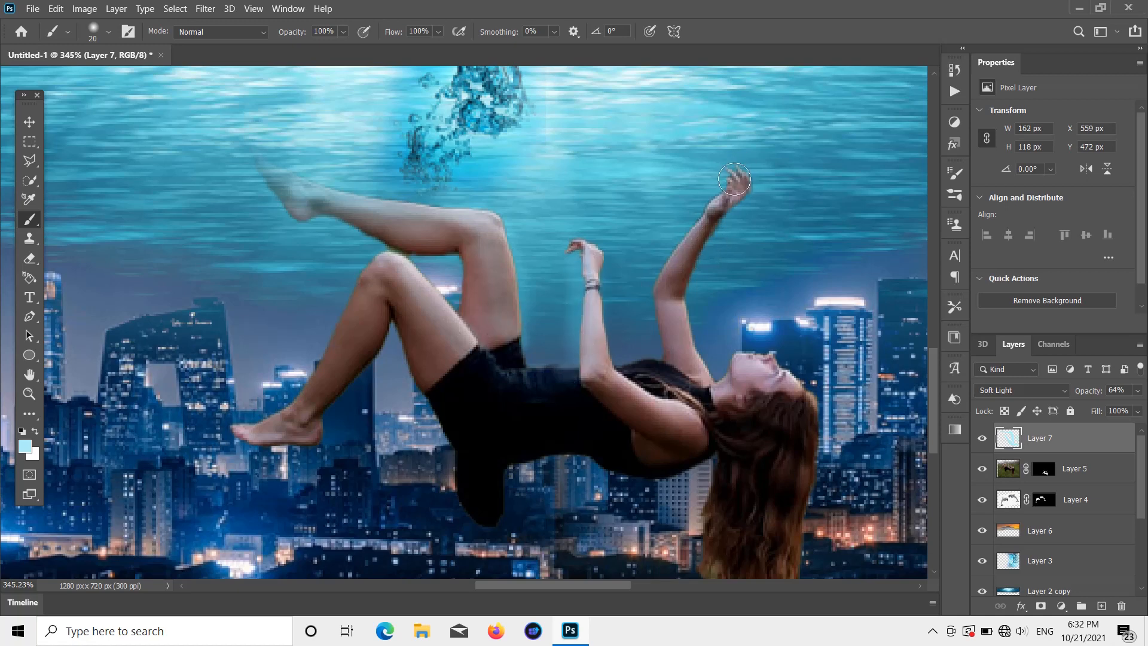
{"action": "left_click_drag", "start_coordinate": [734, 180], "coordinate": [666, 299]}
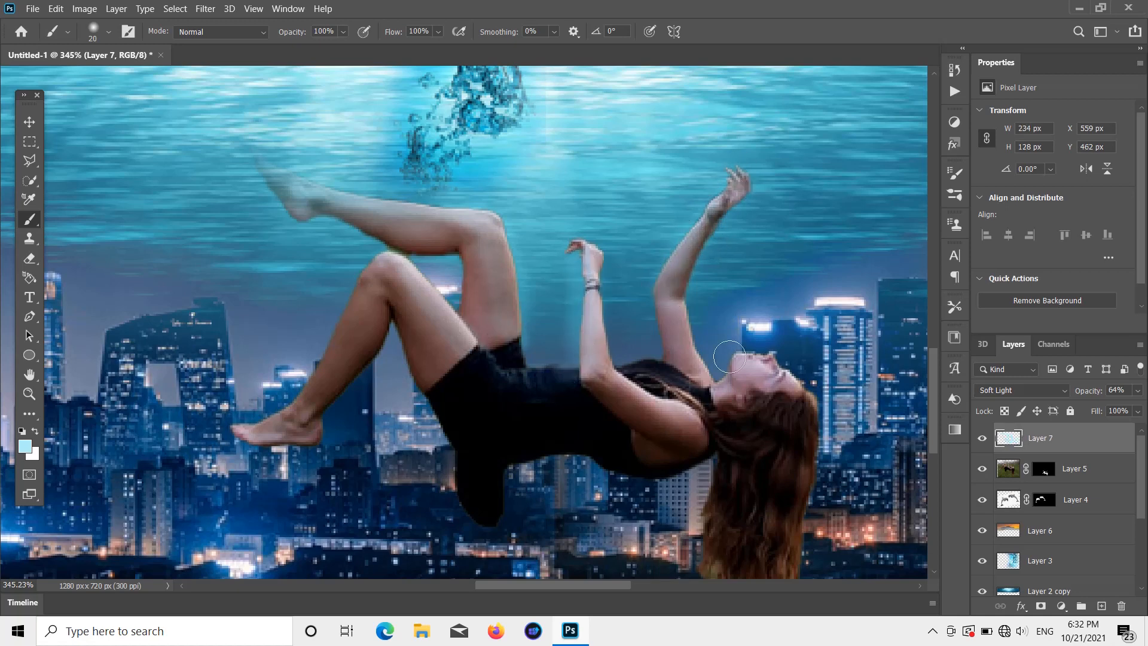
{"action": "mouse_move", "coordinate": [729, 357]}
{"action": "left_mouse_down"}
{"action": "mouse_move", "coordinate": [787, 380]}
{"action": "mouse_move", "coordinate": [750, 364]}
{"action": "left_mouse_up"}
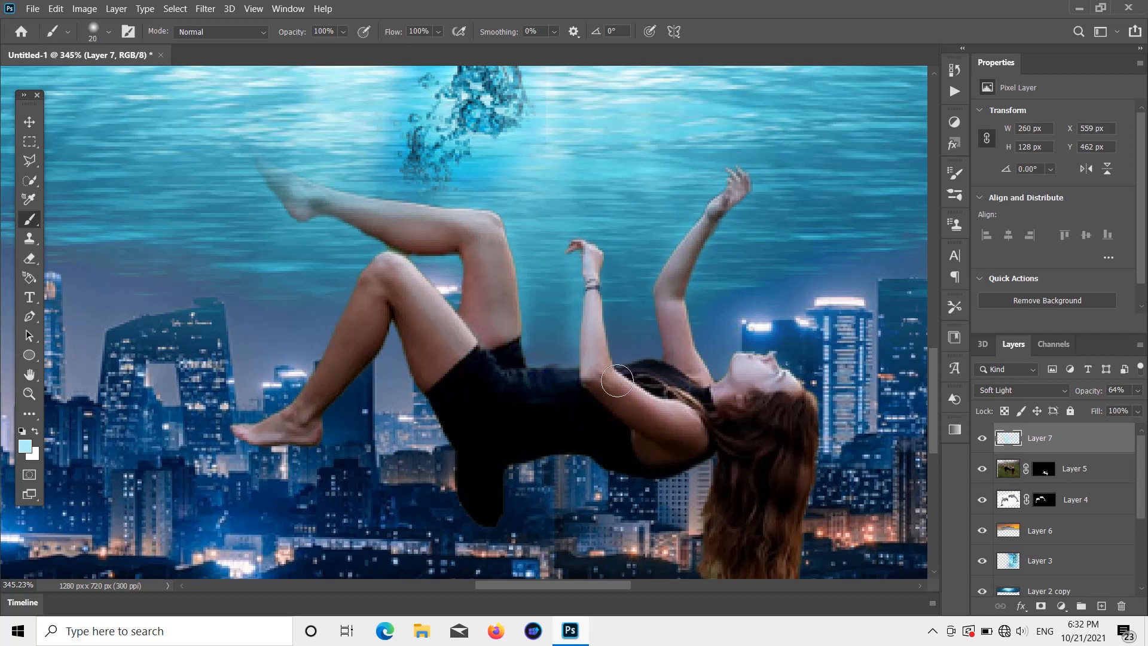
{"action": "mouse_move", "coordinate": [617, 380]}
{"action": "left_mouse_down"}
{"action": "mouse_move", "coordinate": [697, 427]}
{"action": "mouse_move", "coordinate": [628, 412]}
{"action": "mouse_move", "coordinate": [583, 359]}
{"action": "left_mouse_up"}
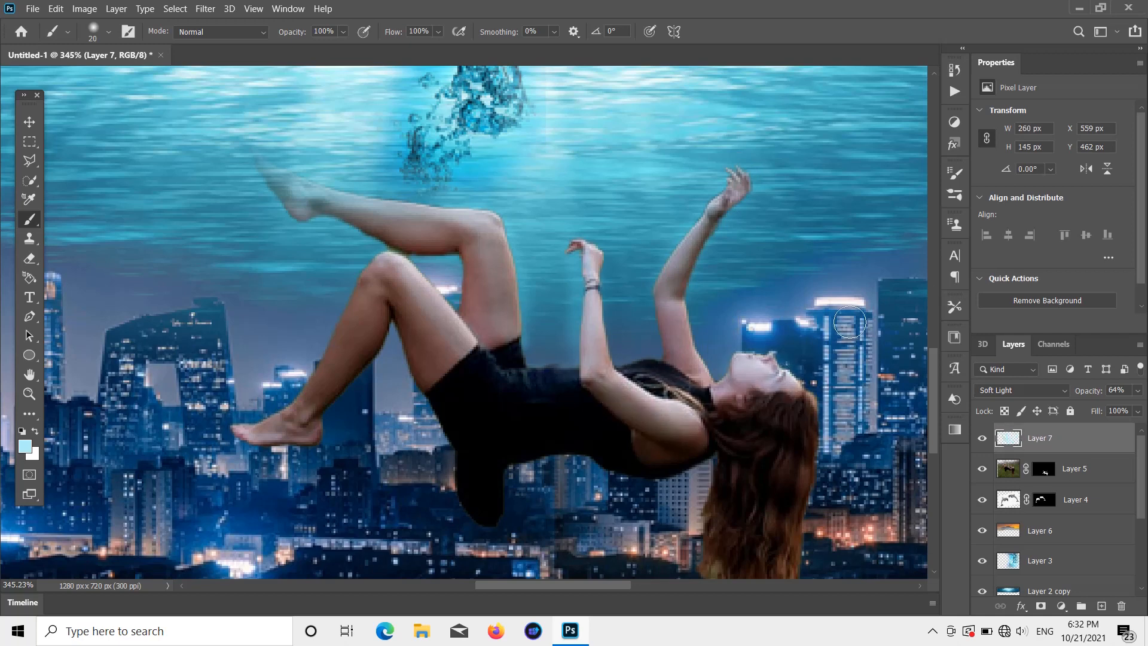
- Paint a light cyan highlight down the bent leg's shin from below the knee to the toes
{"action": "scroll", "coordinate": [498, 317], "scroll_direction": "down", "scroll_amount": 5}
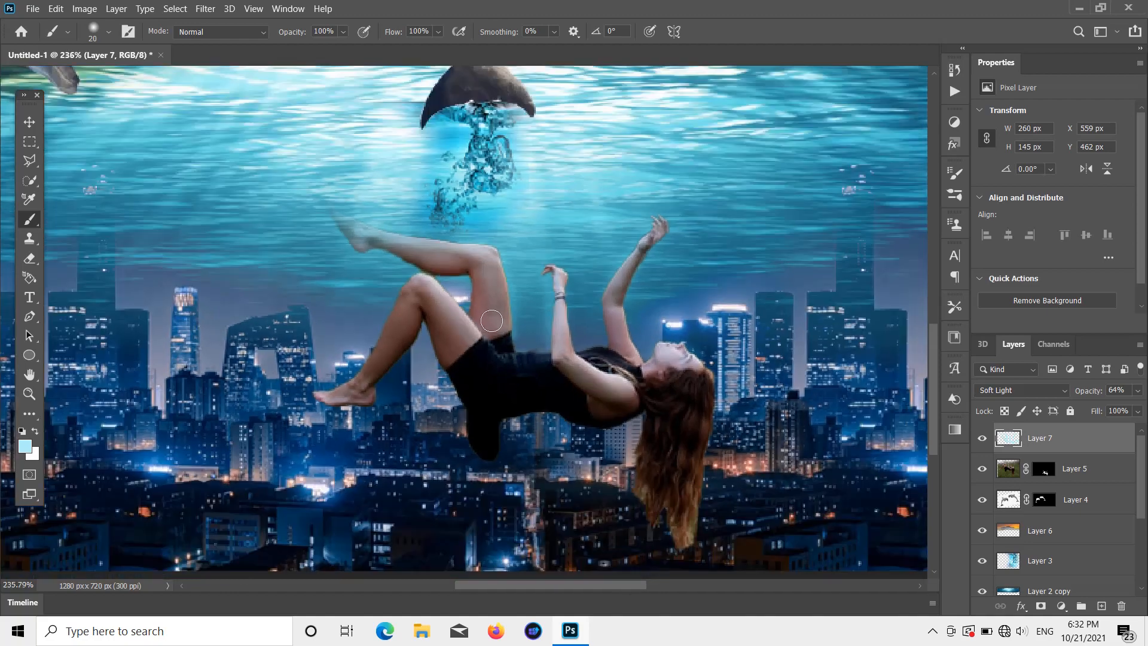
{"action": "scroll", "coordinate": [490, 326], "scroll_direction": "up", "scroll_amount": 5}
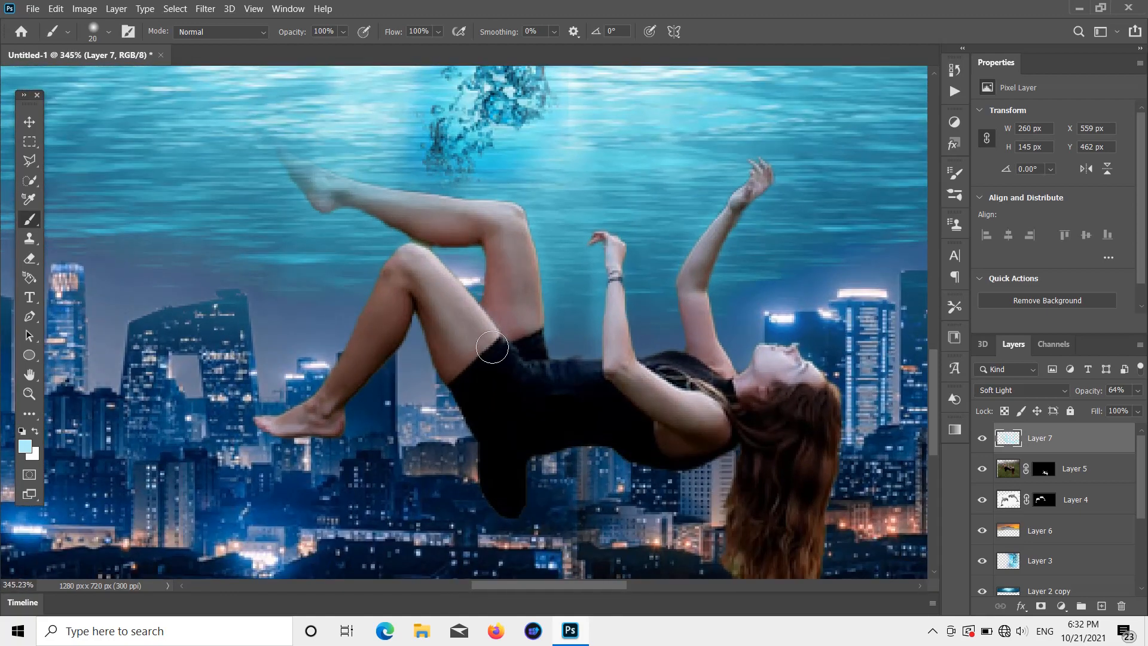
{"action": "scroll", "coordinate": [448, 364], "scroll_direction": "down", "scroll_amount": 3}
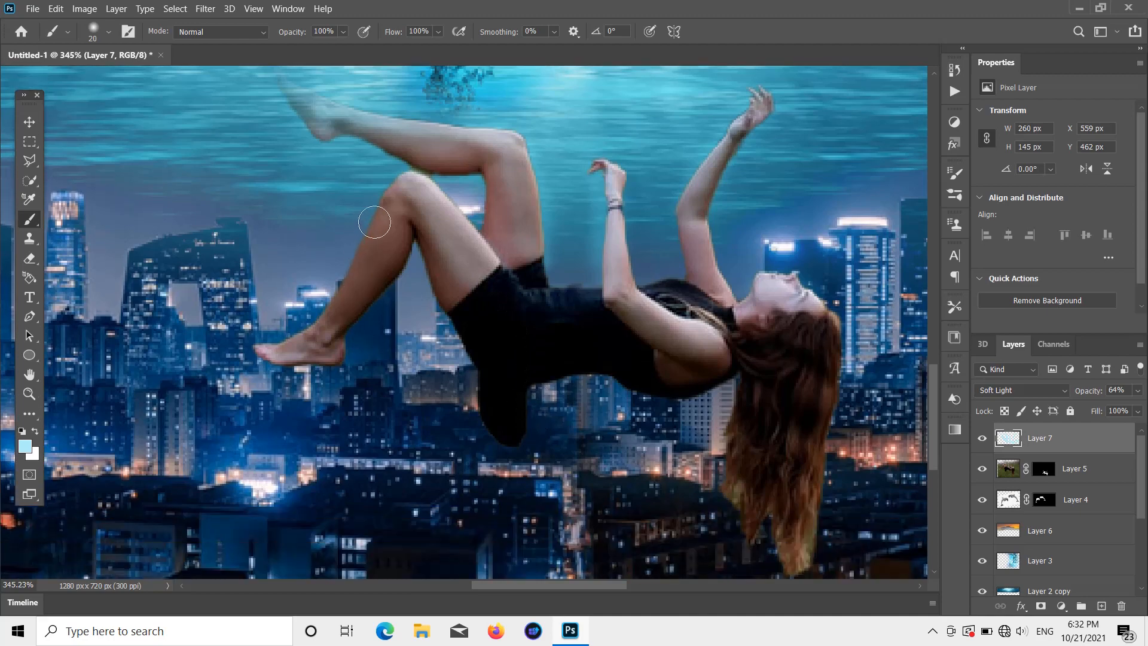
{"action": "mouse_move", "coordinate": [390, 217]}
{"action": "left_mouse_down"}
{"action": "mouse_move", "coordinate": [341, 300]}
{"action": "mouse_move", "coordinate": [266, 351]}
{"action": "left_mouse_up"}
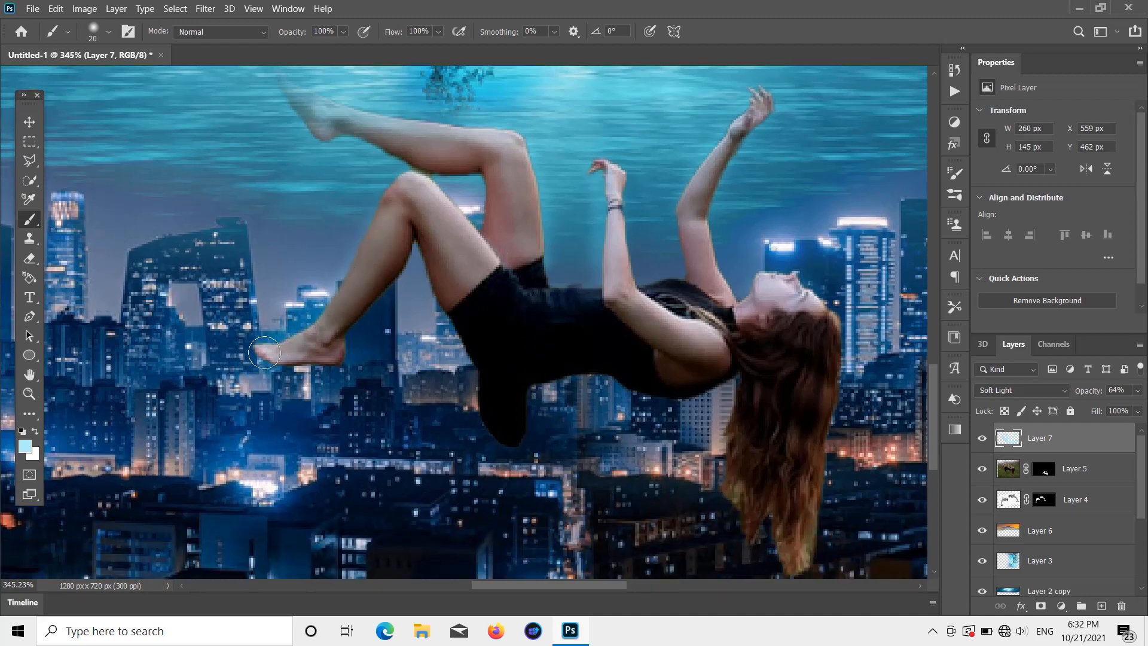
- Set the brush's foreground color to the dark blue #064479 sampled from the city skyline
{"action": "scroll", "coordinate": [383, 329], "scroll_direction": "down", "scroll_amount": 3}
{"action": "scroll", "coordinate": [383, 329], "scroll_direction": "down", "scroll_amount": 3}
{"action": "scroll", "coordinate": [568, 323], "scroll_direction": "up", "scroll_amount": 4}
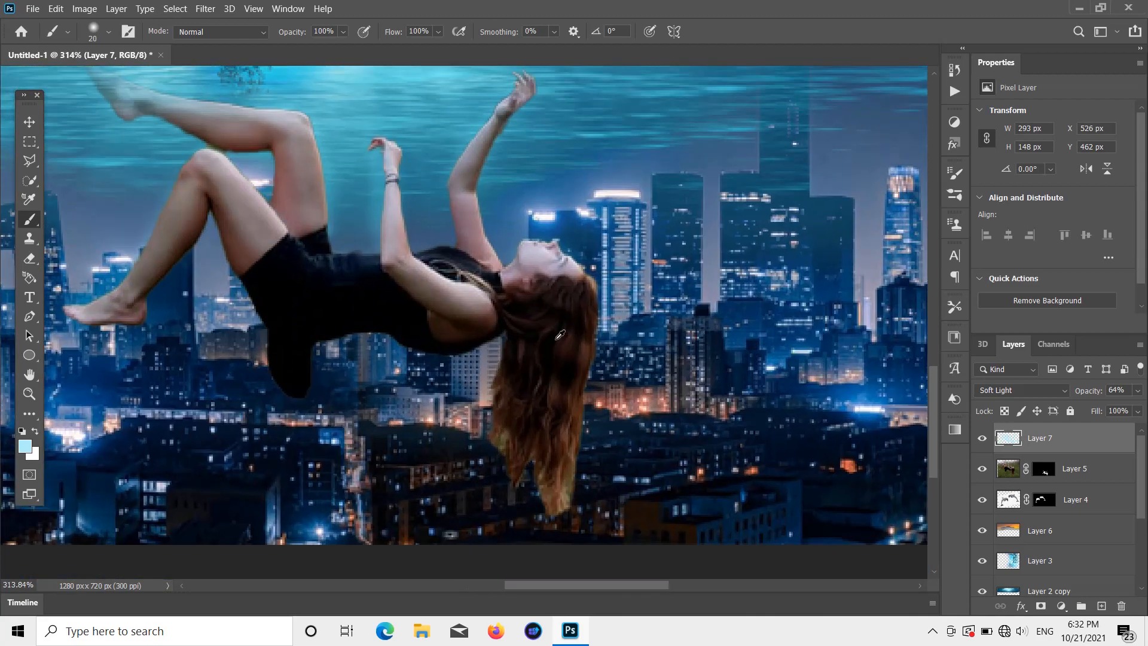
{"action": "scroll", "coordinate": [582, 314], "scroll_direction": "down", "scroll_amount": 2}
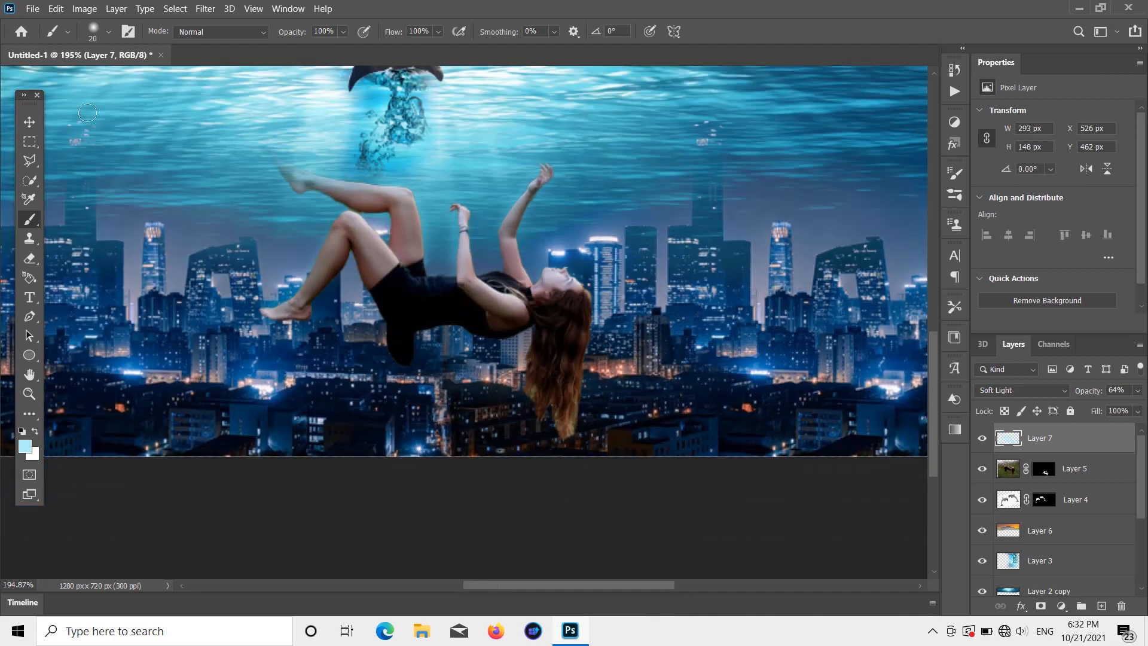
{"action": "left_click", "coordinate": [23, 448]}
{"action": "left_click", "coordinate": [688, 315]}
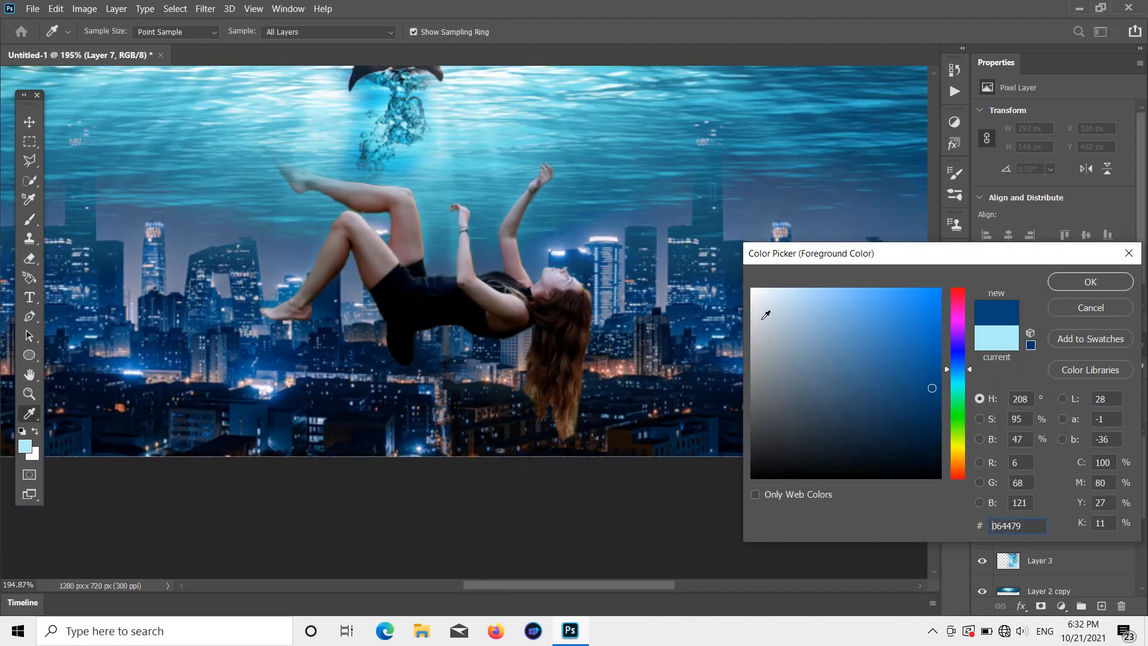
{"action": "left_click", "coordinate": [1091, 283]}
- Paint dark blue over the woman's hanging hair, including its outer edge near the forehead
{"action": "mouse_move", "coordinate": [525, 381]}
{"action": "left_mouse_down"}
{"action": "mouse_move", "coordinate": [554, 425]}
{"action": "mouse_move", "coordinate": [570, 431]}
{"action": "mouse_move", "coordinate": [578, 409]}
{"action": "mouse_move", "coordinate": [559, 440]}
{"action": "mouse_move", "coordinate": [587, 363]}
{"action": "mouse_move", "coordinate": [584, 412]}
{"action": "mouse_move", "coordinate": [563, 444]}
{"action": "mouse_move", "coordinate": [572, 425]}
{"action": "mouse_move", "coordinate": [554, 438]}
{"action": "mouse_move", "coordinate": [531, 393]}
{"action": "mouse_move", "coordinate": [542, 415]}
{"action": "mouse_move", "coordinate": [591, 369]}
{"action": "mouse_move", "coordinate": [589, 305]}
{"action": "mouse_move", "coordinate": [570, 384]}
{"action": "left_mouse_up"}
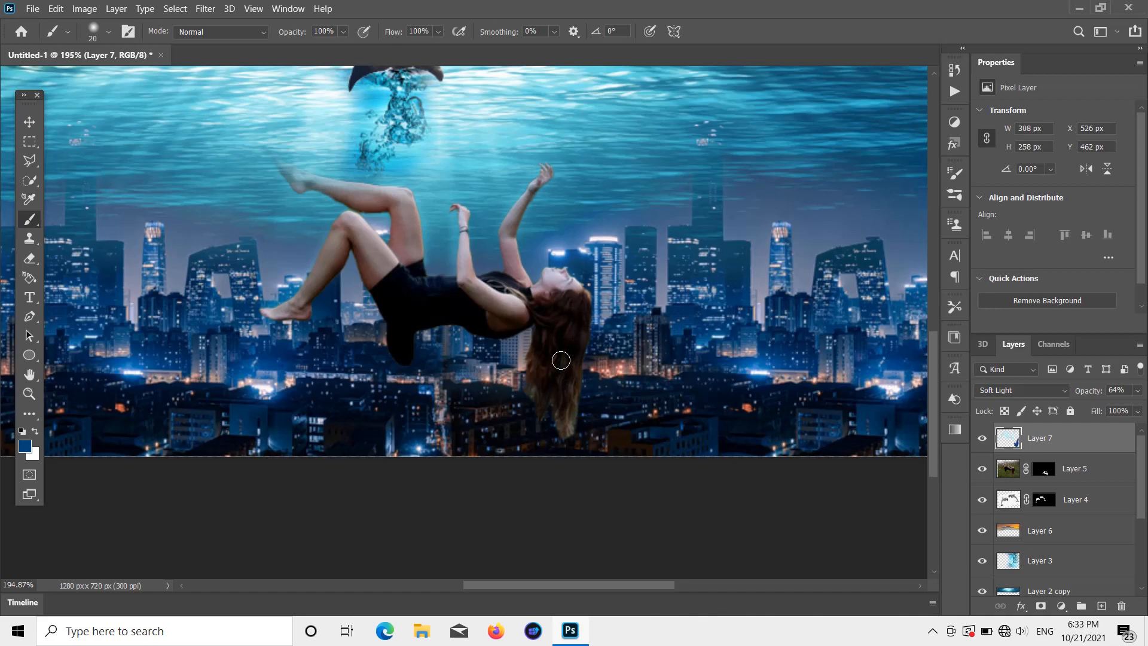
{"action": "scroll", "coordinate": [583, 281], "scroll_direction": "up", "scroll_amount": 5}
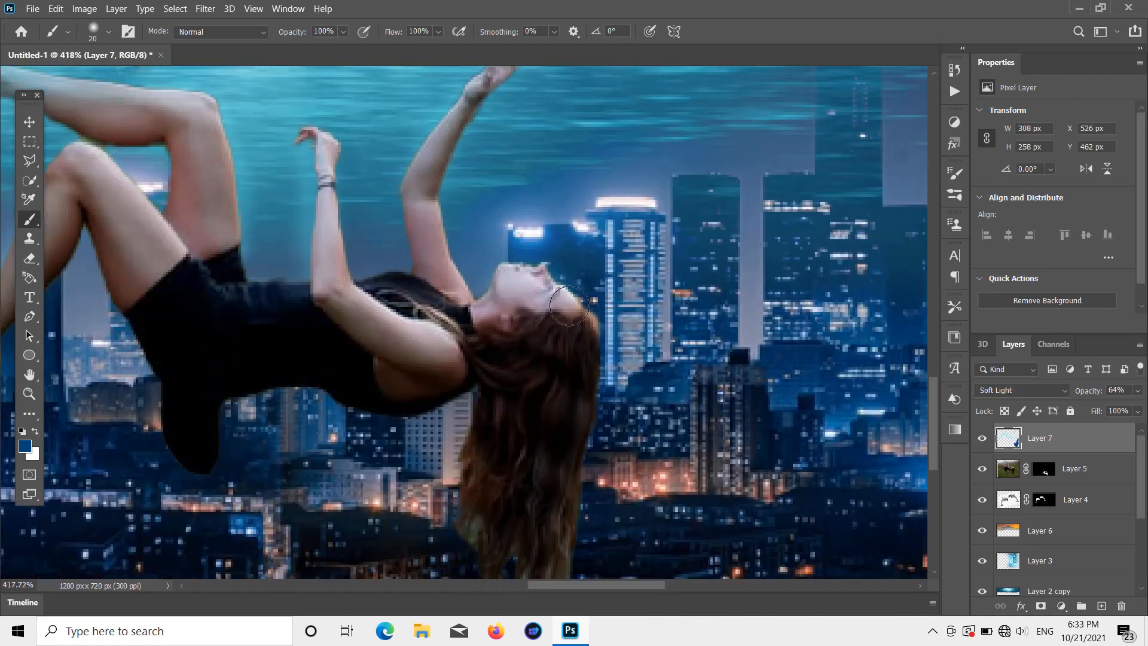
{"action": "left_click_drag", "start_coordinate": [607, 364], "coordinate": [598, 317]}
{"action": "scroll", "coordinate": [584, 333], "scroll_direction": "down", "scroll_amount": 5}
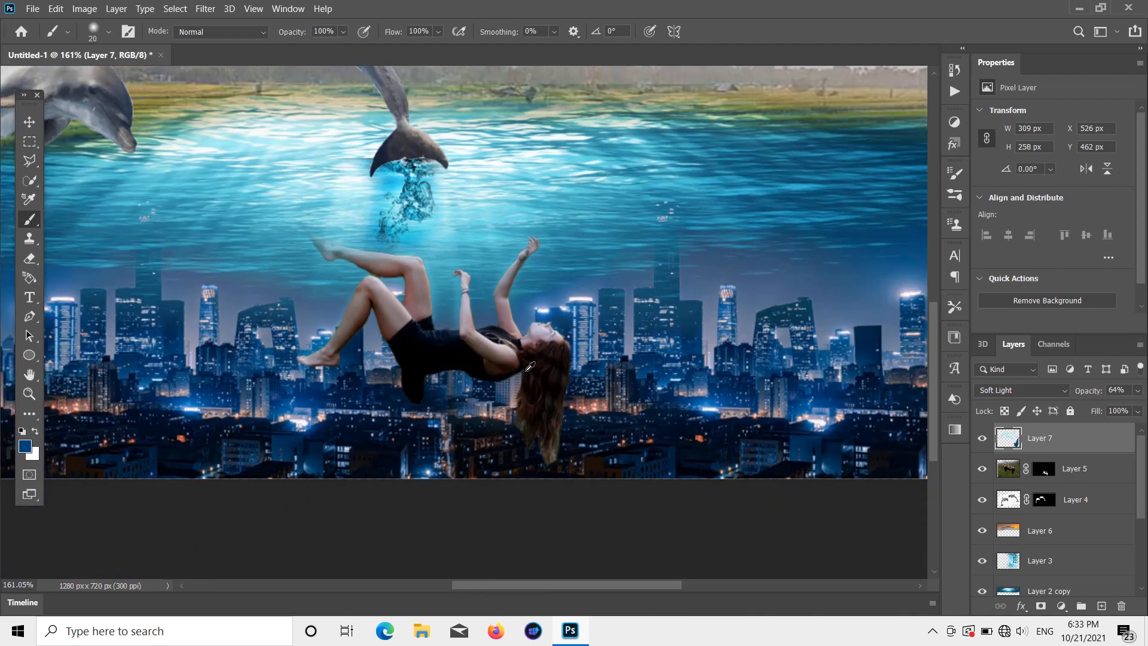
- Change the brush's foreground color to the bright blue #003cff
{"action": "left_click", "coordinate": [25, 445]}
{"action": "type", "text": "0089ff"}
{"action": "left_click", "coordinate": [959, 352]}
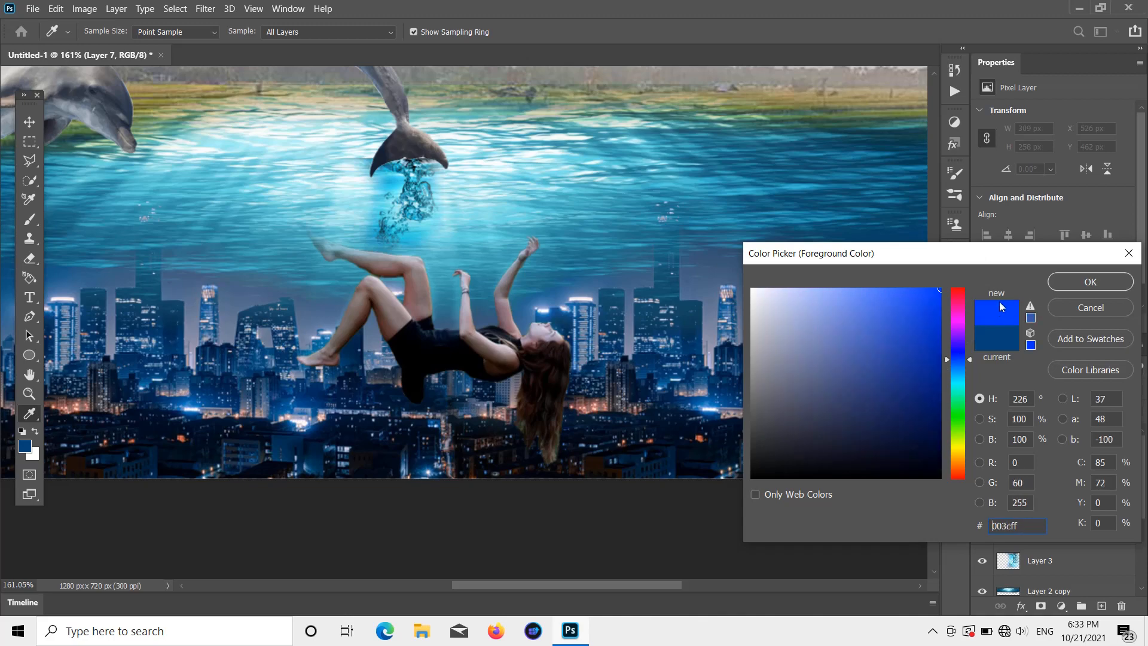
{"action": "left_click", "coordinate": [1057, 282]}
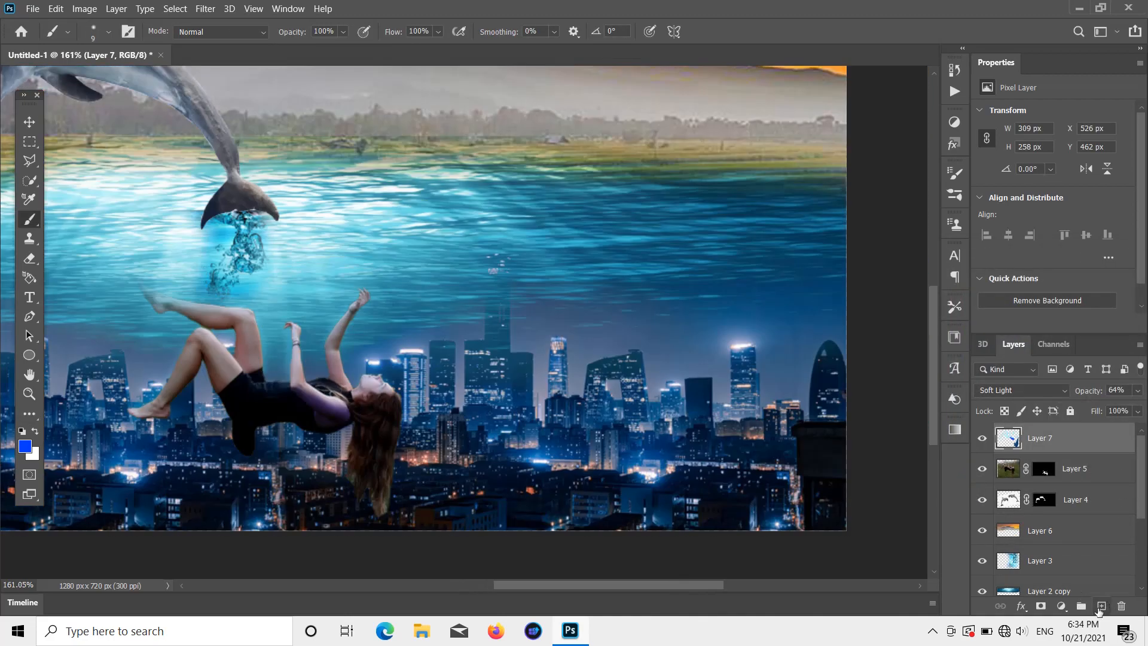
- Undo the blue shading on the arm in Layer 7 and add a new layer above it with Soft Light blending and 22% opacity
{"action": "left_click", "coordinate": [1101, 606]}
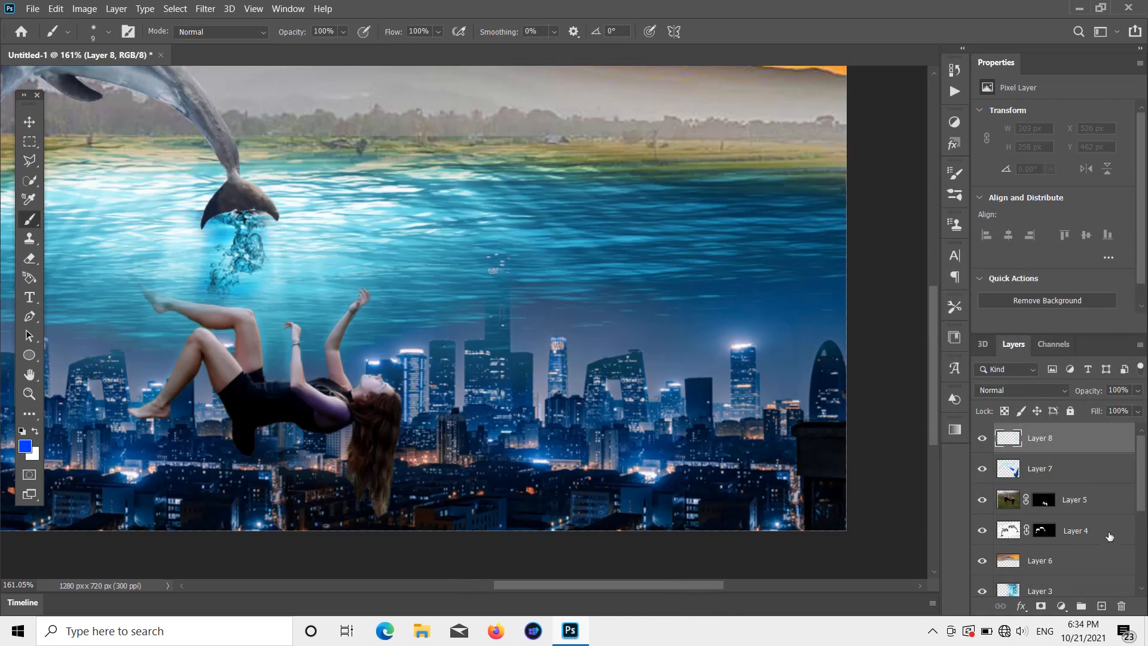
{"action": "key", "text": "ctrl+z"}
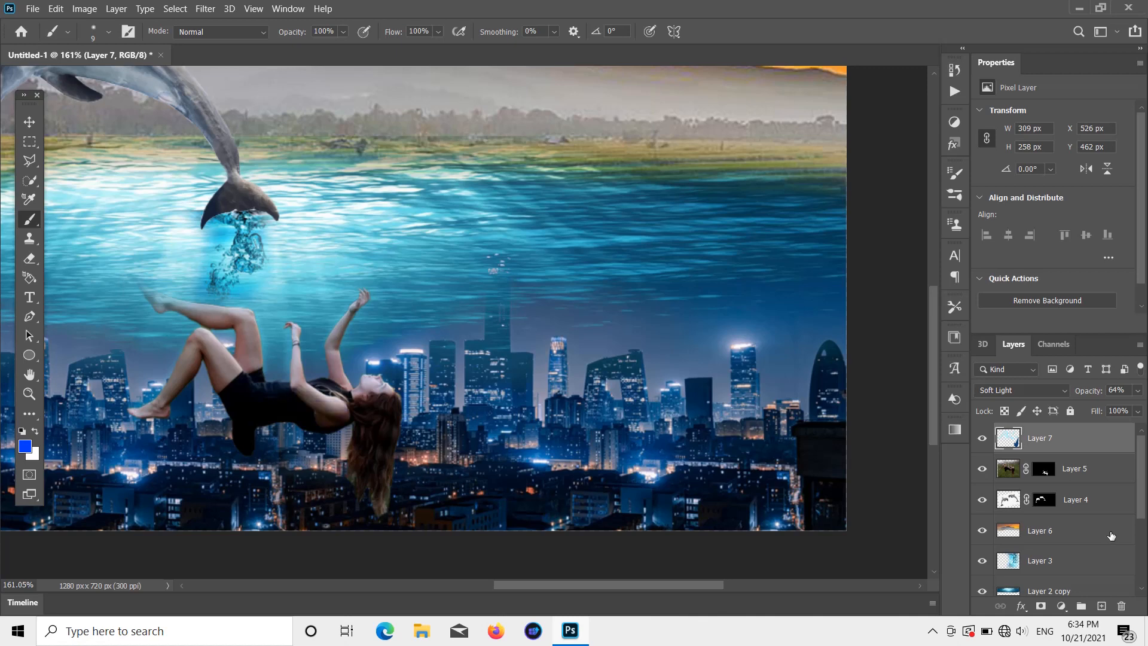
{"action": "left_click", "coordinate": [1101, 605]}
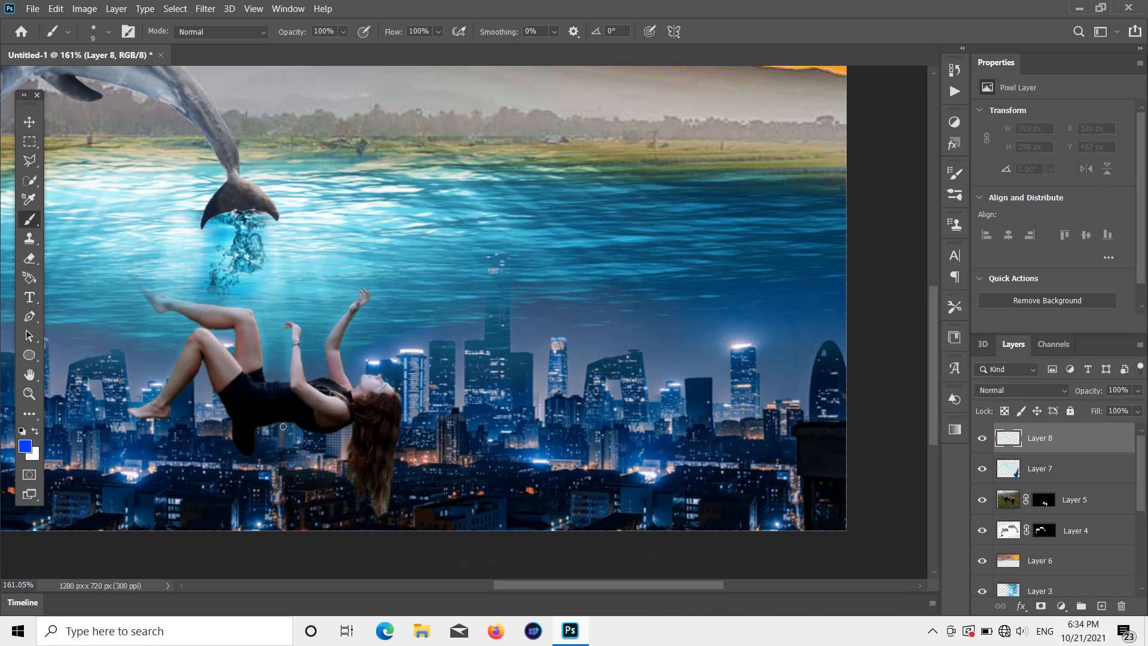
{"action": "left_click", "coordinate": [1041, 392]}
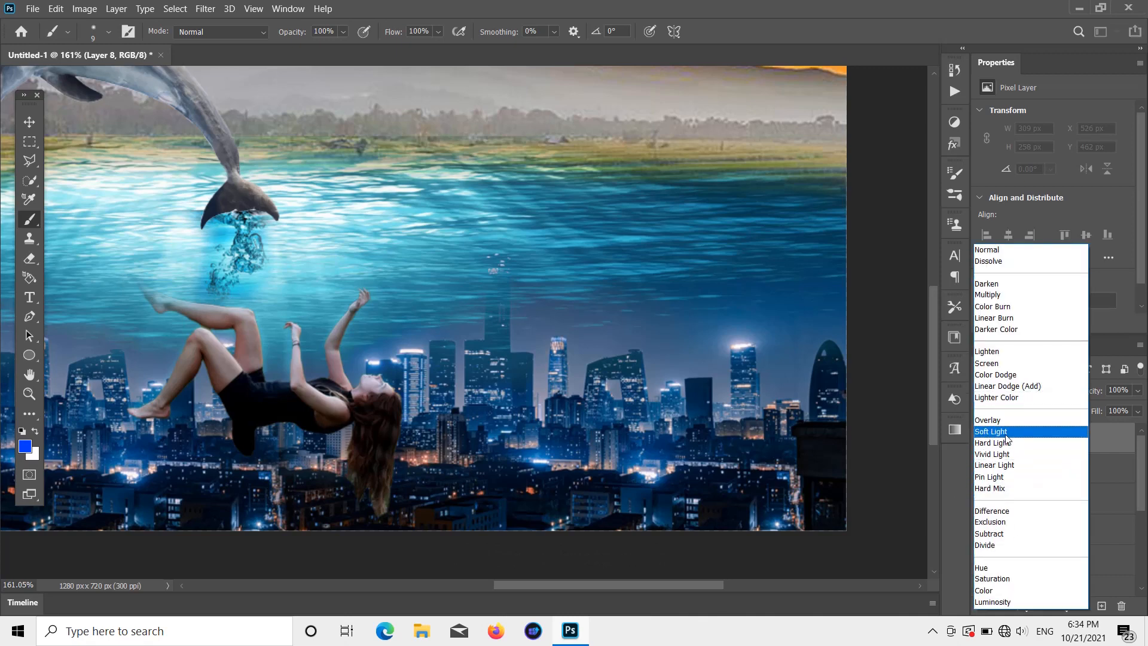
{"action": "left_click", "coordinate": [1006, 431]}
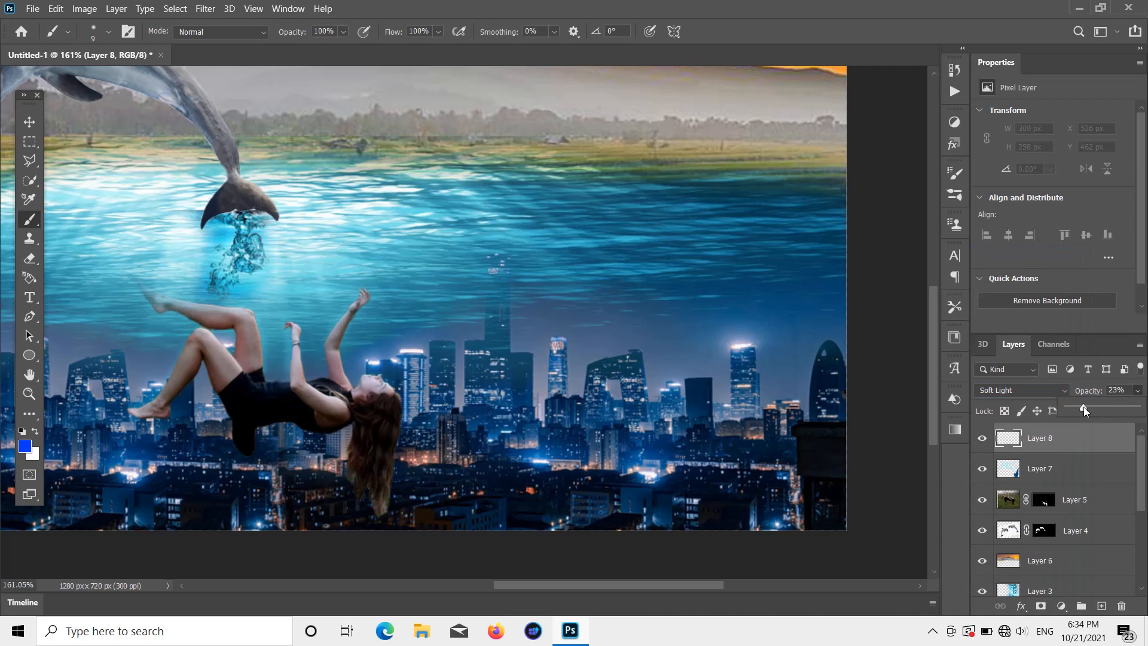
- Paint bright blue shading along the underside of the woman's near upper arm and shoulder with the 9 px brush
{"action": "scroll", "coordinate": [316, 390], "scroll_direction": "up", "scroll_amount": 5}
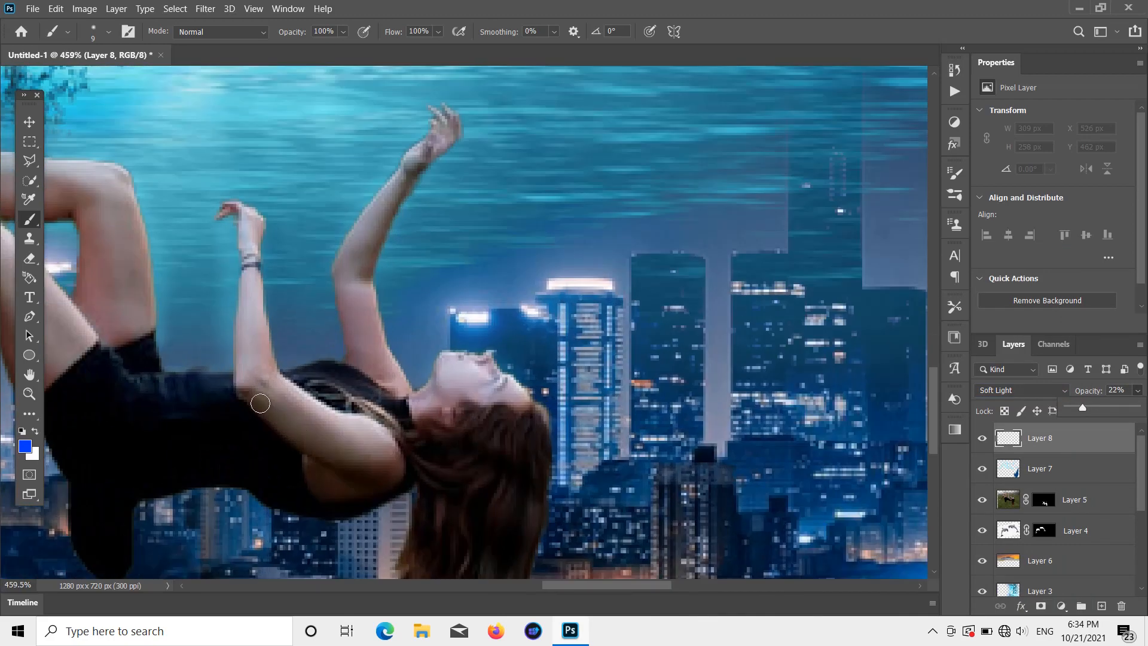
{"action": "left_click_drag", "start_coordinate": [260, 404], "coordinate": [323, 449]}
{"action": "left_click_drag", "start_coordinate": [392, 468], "coordinate": [376, 471]}
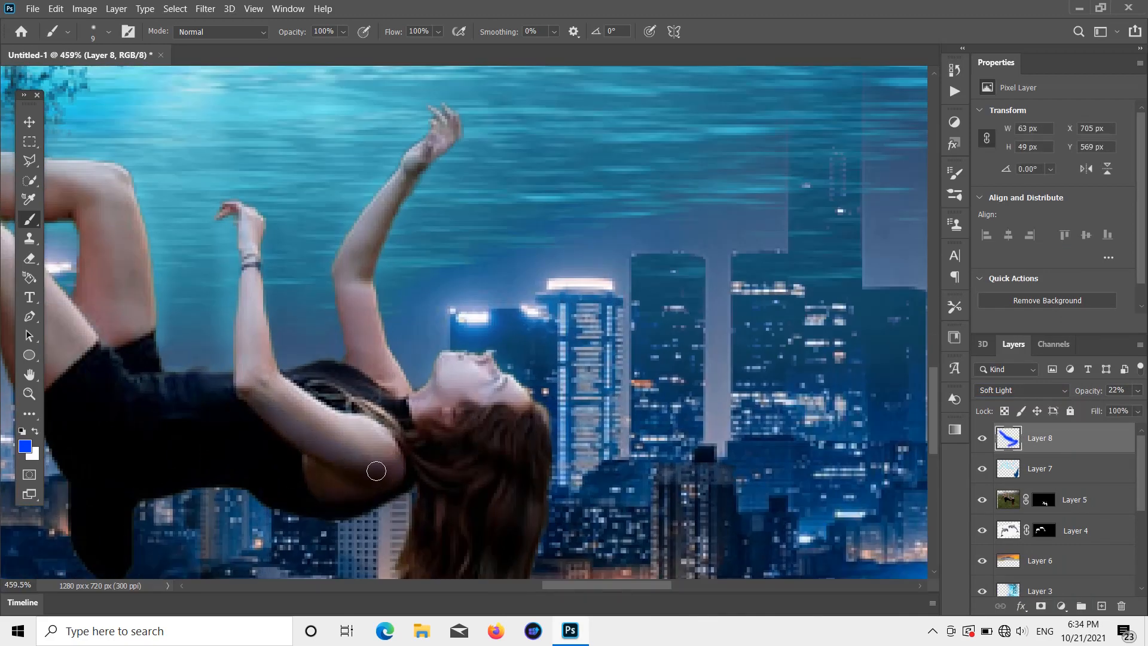
- Paint bright blue shading along the shadowed undersides of the bent leg's calf and thigh and on the raised leg
{"action": "scroll", "coordinate": [371, 473], "scroll_direction": "down", "scroll_amount": 5}
{"action": "scroll", "coordinate": [309, 291], "scroll_direction": "up", "scroll_amount": 5}
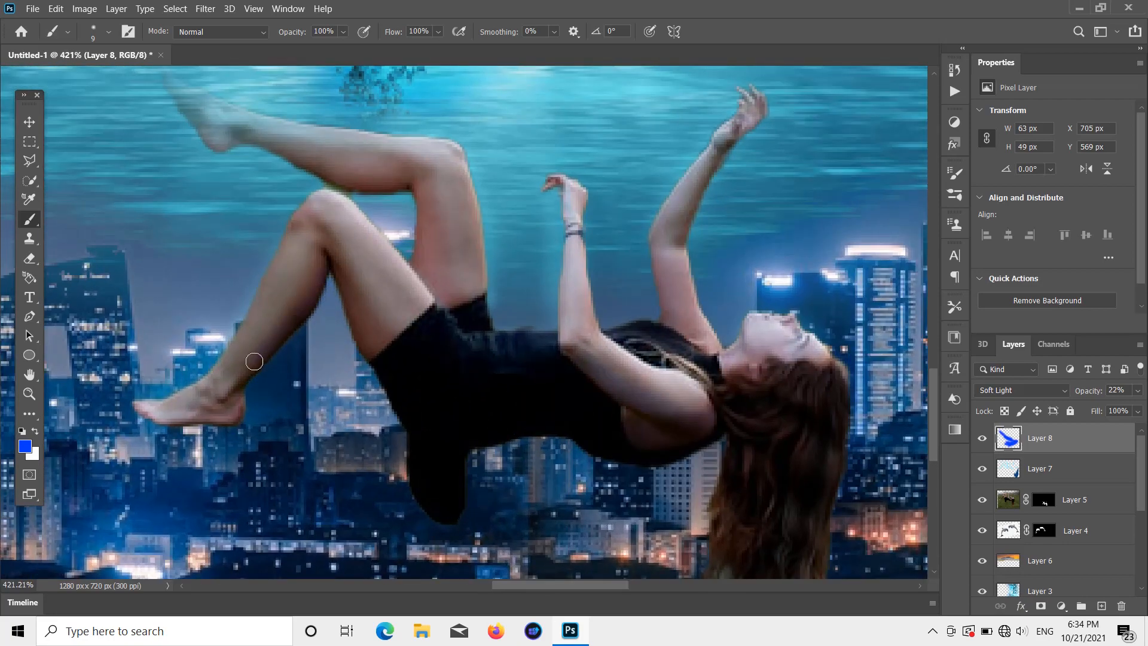
{"action": "left_click_drag", "start_coordinate": [208, 407], "coordinate": [233, 404]}
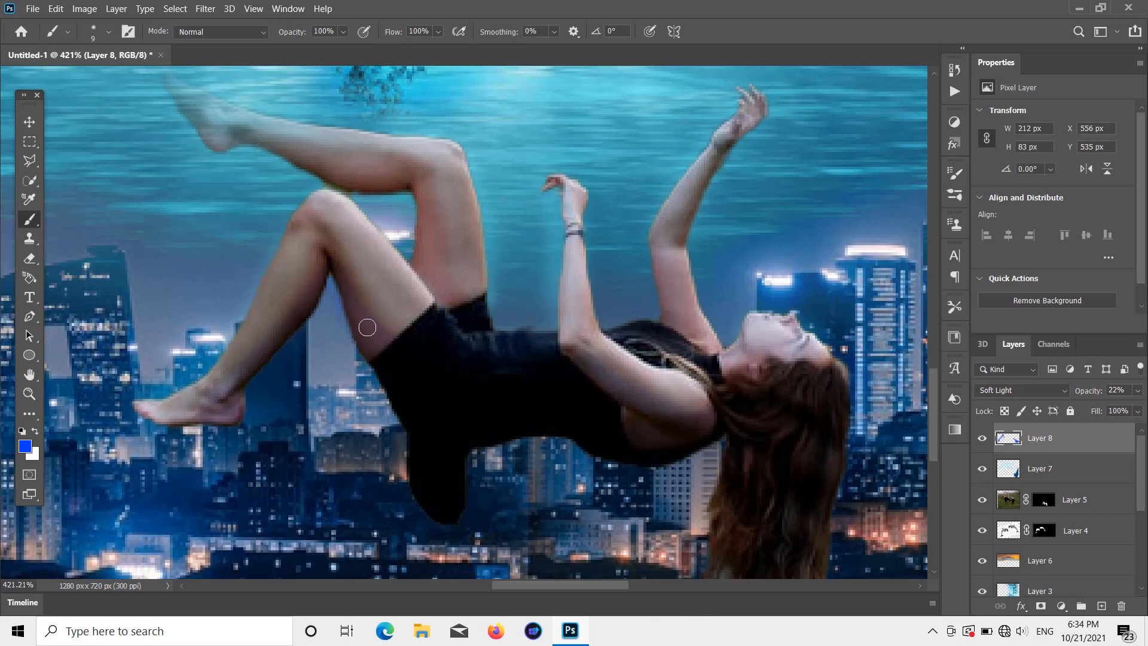
{"action": "left_click_drag", "start_coordinate": [342, 270], "coordinate": [320, 238]}
{"action": "left_click_drag", "start_coordinate": [427, 262], "coordinate": [425, 232]}
{"action": "scroll", "coordinate": [525, 285], "scroll_direction": "down", "scroll_amount": 6}
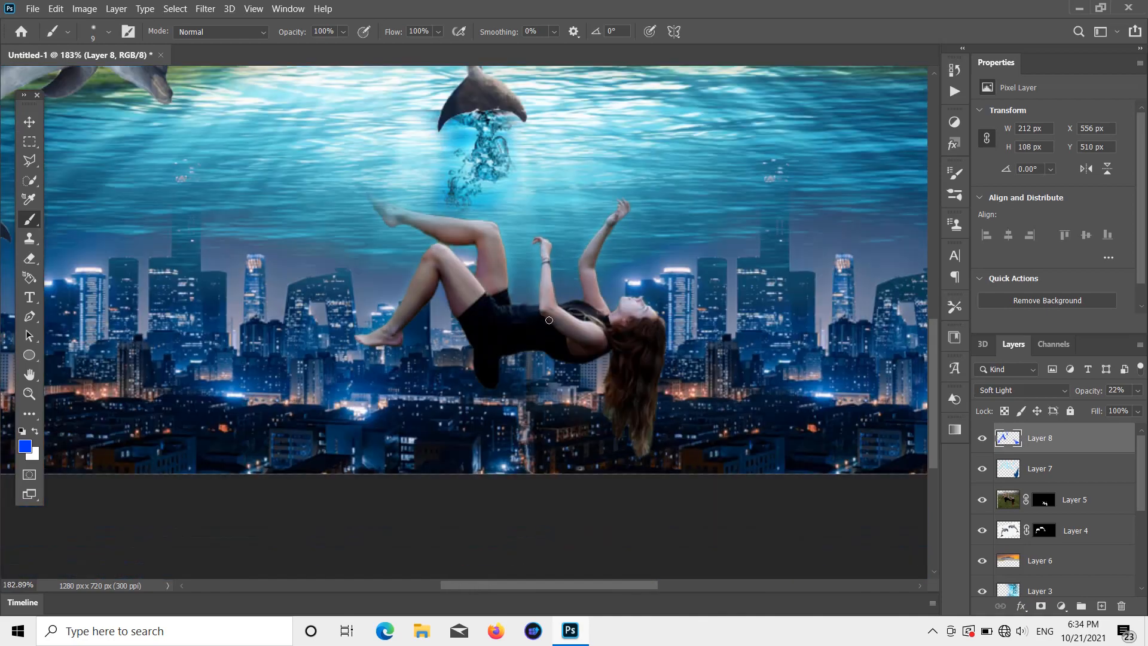
- Change the foreground color to white and add a new layer above Layer 8 with Soft Light blending
{"action": "scroll", "coordinate": [580, 311], "scroll_direction": "up", "scroll_amount": 3}
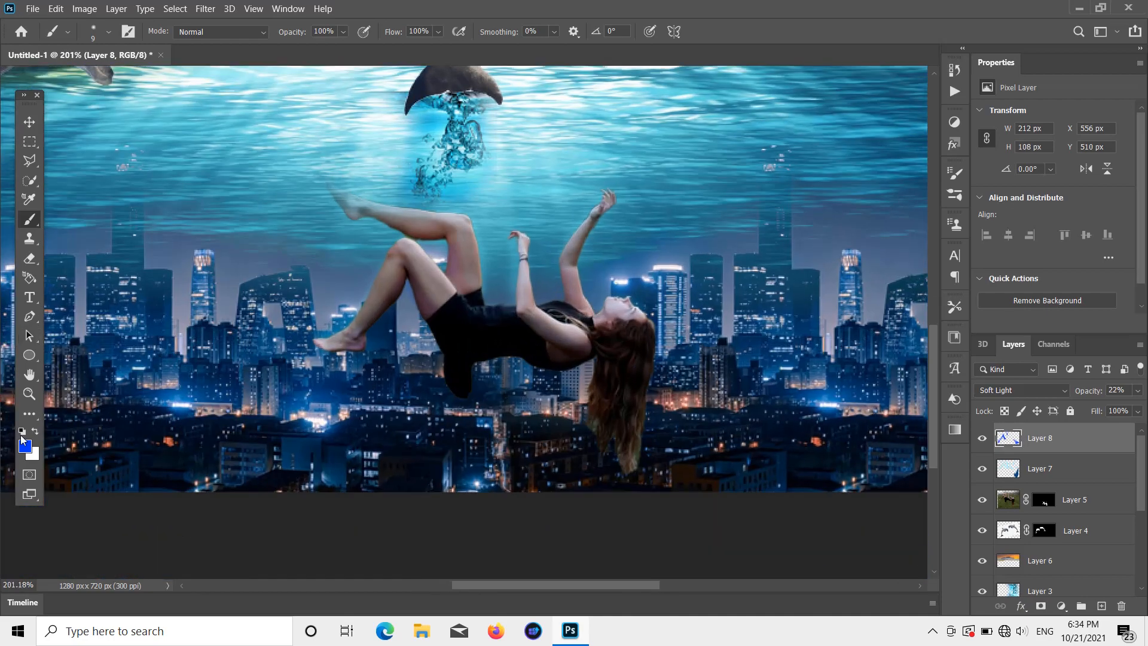
{"action": "left_click", "coordinate": [25, 445]}
{"action": "left_click_drag", "start_coordinate": [769, 412], "coordinate": [752, 289]}
{"action": "key", "text": "Return"}
{"action": "left_click", "coordinate": [1101, 606]}
{"action": "left_click", "coordinate": [1022, 390]}
{"action": "left_click", "coordinate": [1016, 416]}
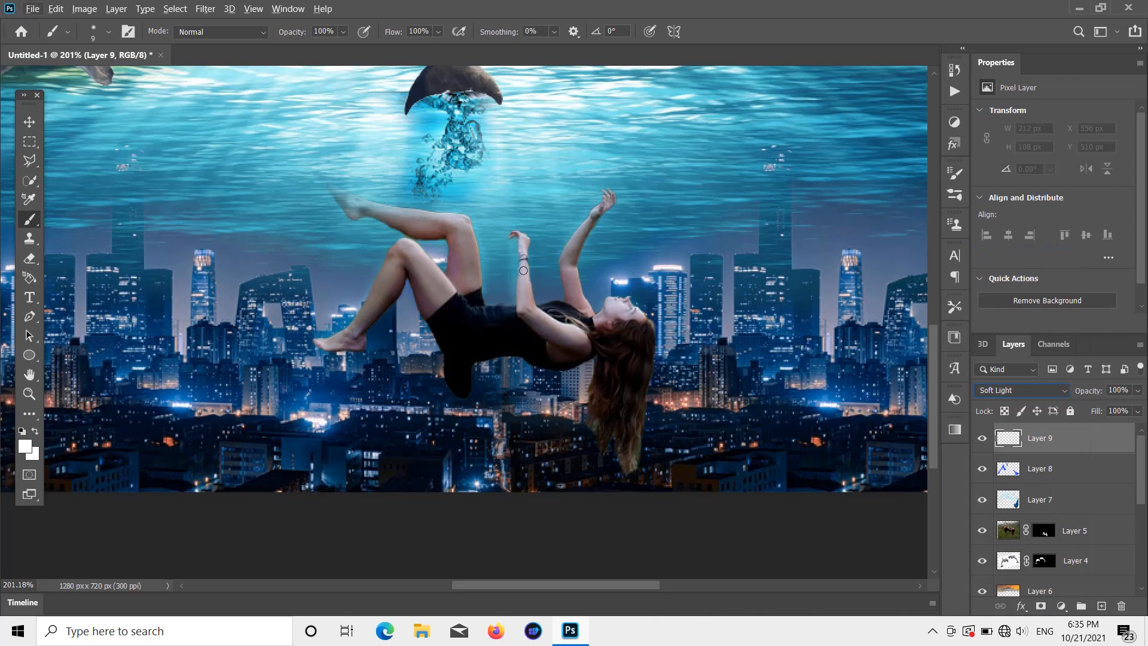
- Paint a white highlight on the woman's near arm around the elbow and set Layer 9's opacity to 29%
{"action": "left_click_drag", "start_coordinate": [519, 298], "coordinate": [543, 310]}
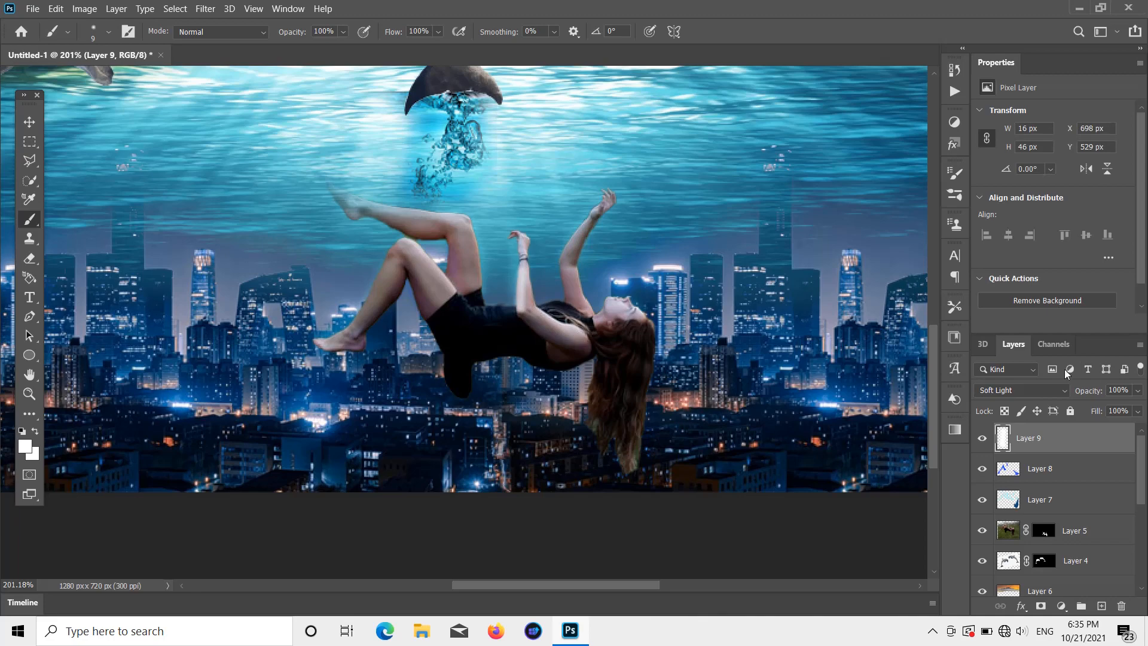
{"action": "left_click", "coordinate": [1137, 389]}
{"action": "left_click_drag", "start_coordinate": [1138, 407], "coordinate": [1096, 406]}
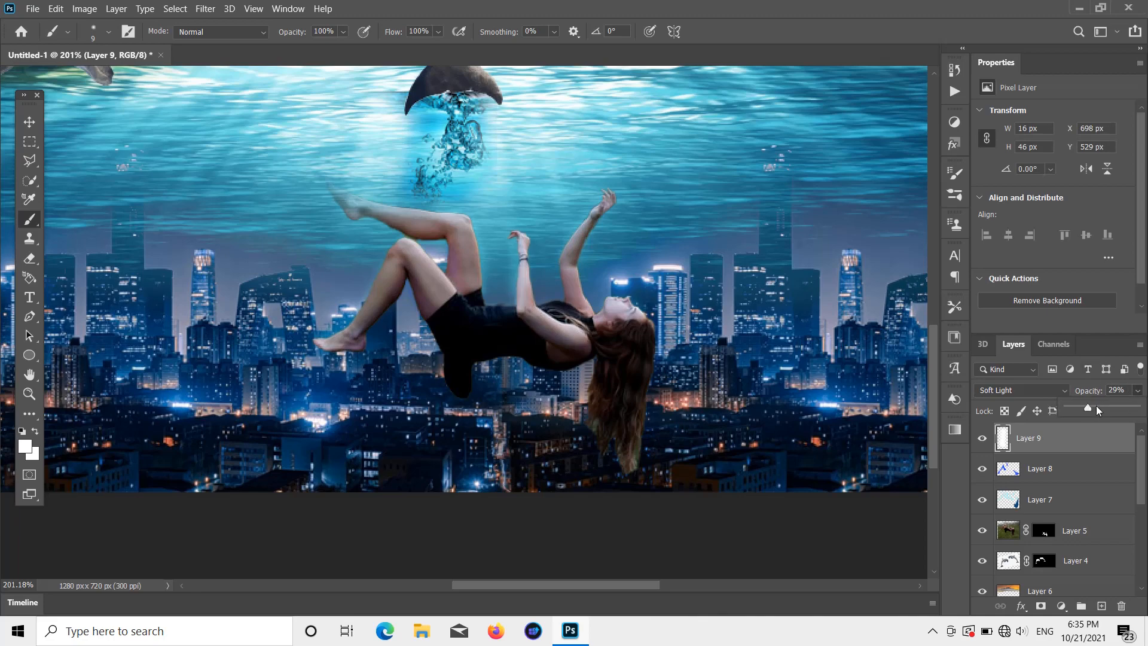
- Paint white highlights along the woman's near forearm below the bracelet and along her raised far arm
{"action": "scroll", "coordinate": [568, 294], "scroll_direction": "up", "scroll_amount": 10}
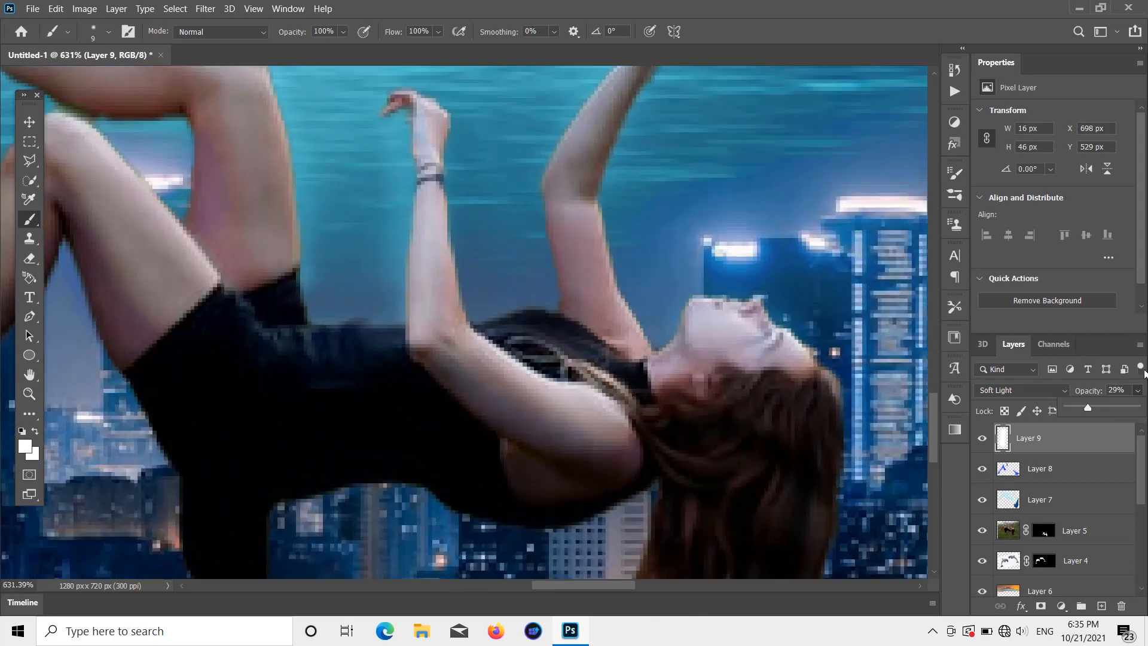
{"action": "left_click_drag", "start_coordinate": [432, 179], "coordinate": [423, 330]}
{"action": "scroll", "coordinate": [624, 257], "scroll_direction": "up", "scroll_amount": 3}
{"action": "scroll", "coordinate": [623, 257], "scroll_direction": "up", "scroll_amount": 1}
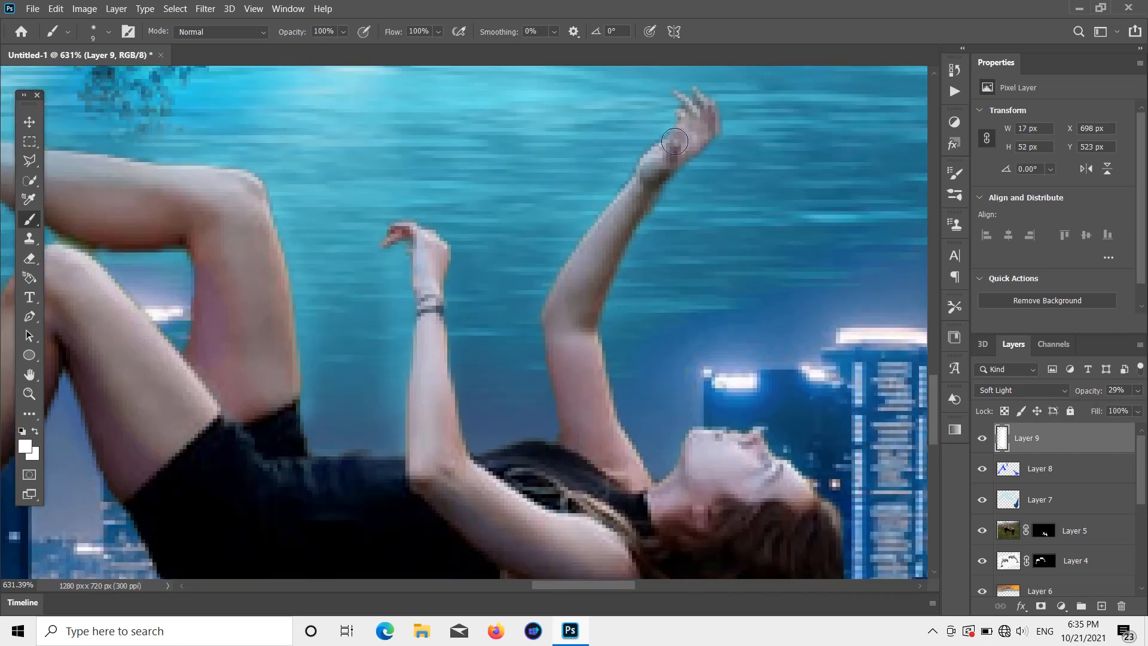
{"action": "scroll", "coordinate": [569, 313], "scroll_direction": "down", "scroll_amount": 1}
{"action": "mouse_move", "coordinate": [568, 272]}
{"action": "left_mouse_down"}
{"action": "mouse_move", "coordinate": [566, 346]}
{"action": "mouse_move", "coordinate": [584, 387]}
{"action": "left_mouse_up"}
- Paint white highlights over the raised leg's knee and along the upper edge of its shin
{"action": "mouse_move", "coordinate": [245, 134]}
{"action": "left_mouse_down"}
{"action": "mouse_move", "coordinate": [270, 288]}
{"action": "mouse_move", "coordinate": [289, 281]}
{"action": "mouse_move", "coordinate": [273, 190]}
{"action": "left_mouse_up"}
{"action": "left_click_drag", "start_coordinate": [218, 106], "coordinate": [257, 125]}
{"action": "scroll", "coordinate": [257, 126], "scroll_direction": "down", "scroll_amount": 10}
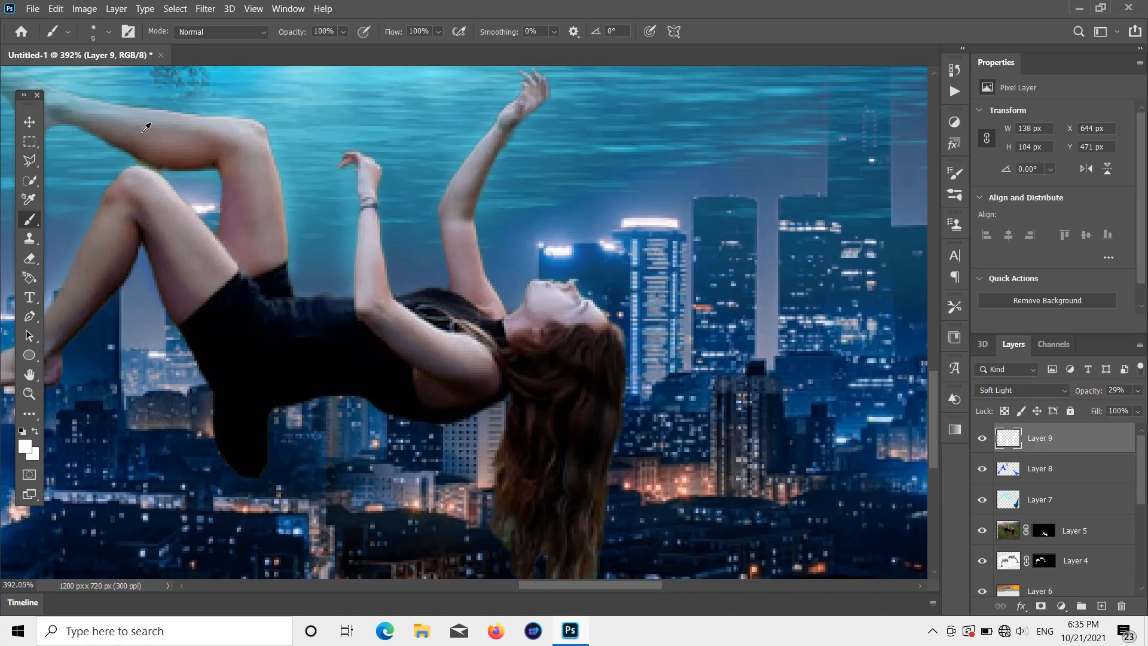
{"action": "scroll", "coordinate": [75, 144], "scroll_direction": "up", "scroll_amount": 4}
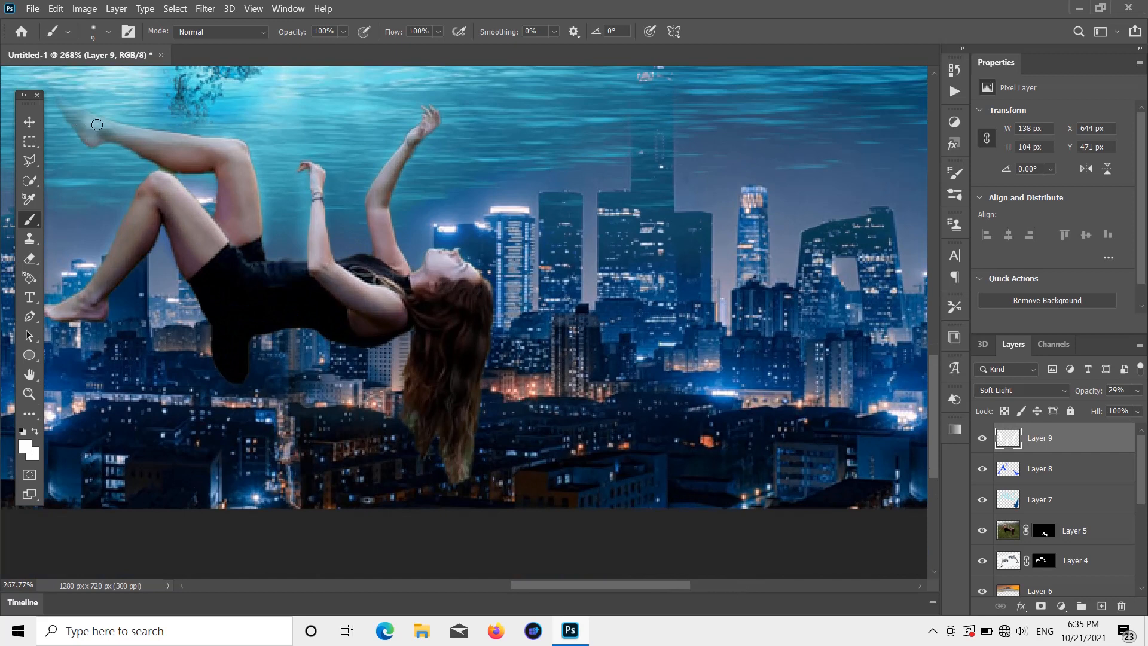
{"action": "left_click_drag", "start_coordinate": [97, 125], "coordinate": [163, 139]}
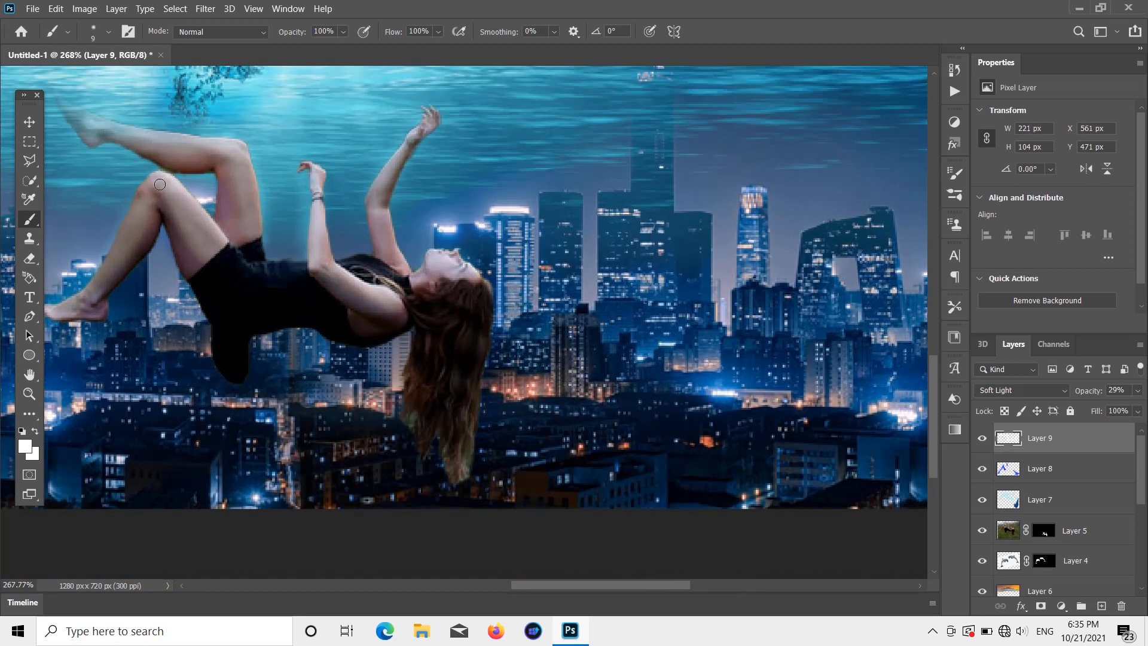
- Paint white highlights along the bent leg's shin and foot, undoing the first stroke from the knee
{"action": "left_click_drag", "start_coordinate": [160, 184], "coordinate": [127, 237]}
{"action": "key", "text": "ctrl+z"}
{"action": "left_click_drag", "start_coordinate": [110, 258], "coordinate": [87, 291]}
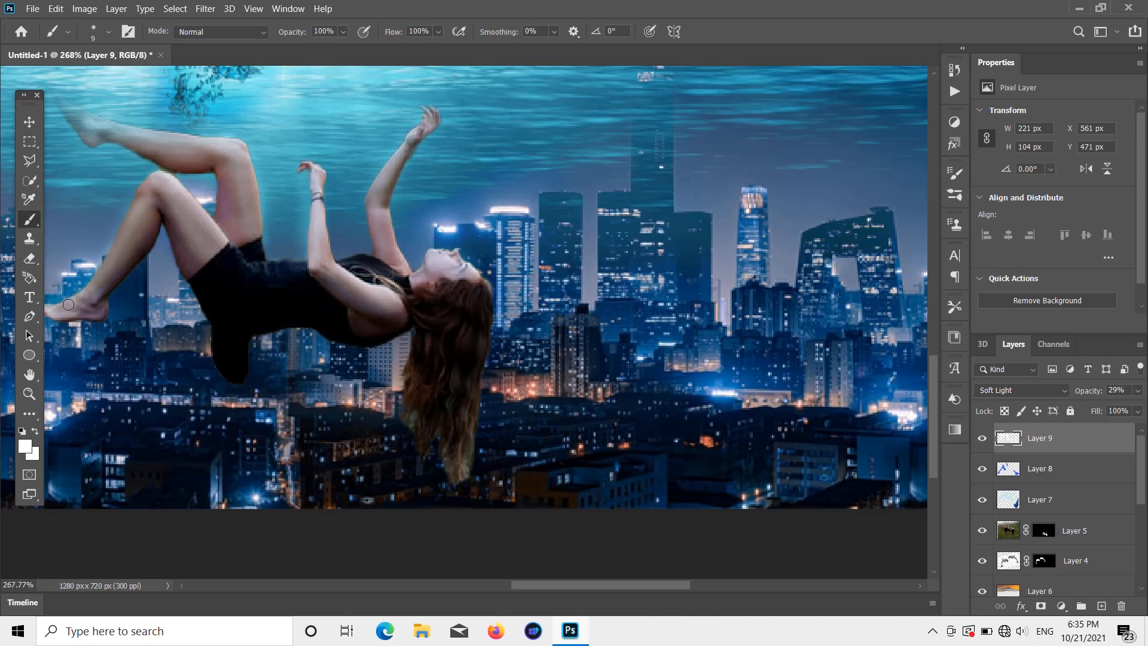
{"action": "left_click", "coordinate": [46, 309]}
- Darken the dolphin layer, Layer 4, with Hue/Saturation by setting its lightness to -44
{"action": "key", "text": "ctrl+0"}
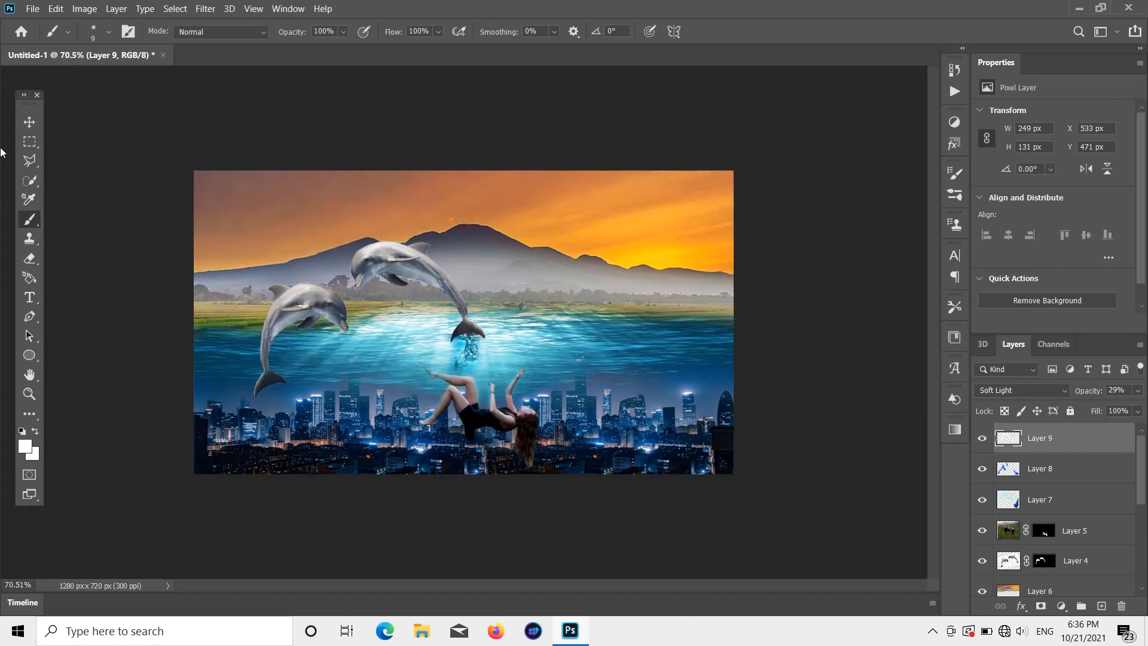
{"action": "left_click", "coordinate": [29, 121]}
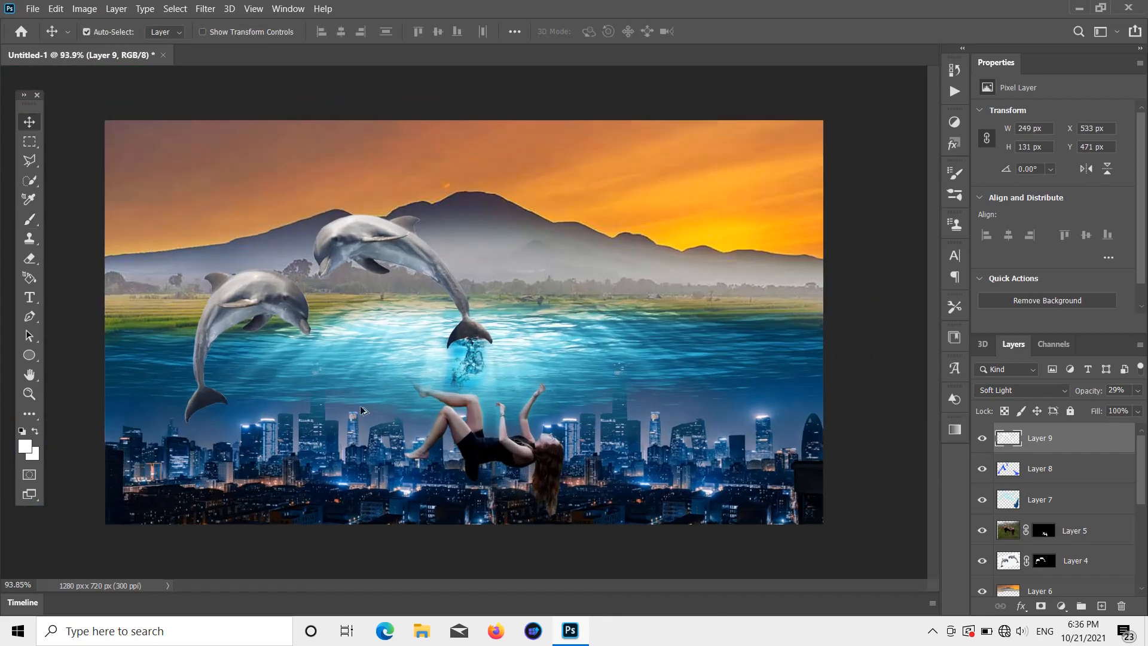
{"action": "left_click", "coordinate": [373, 234]}
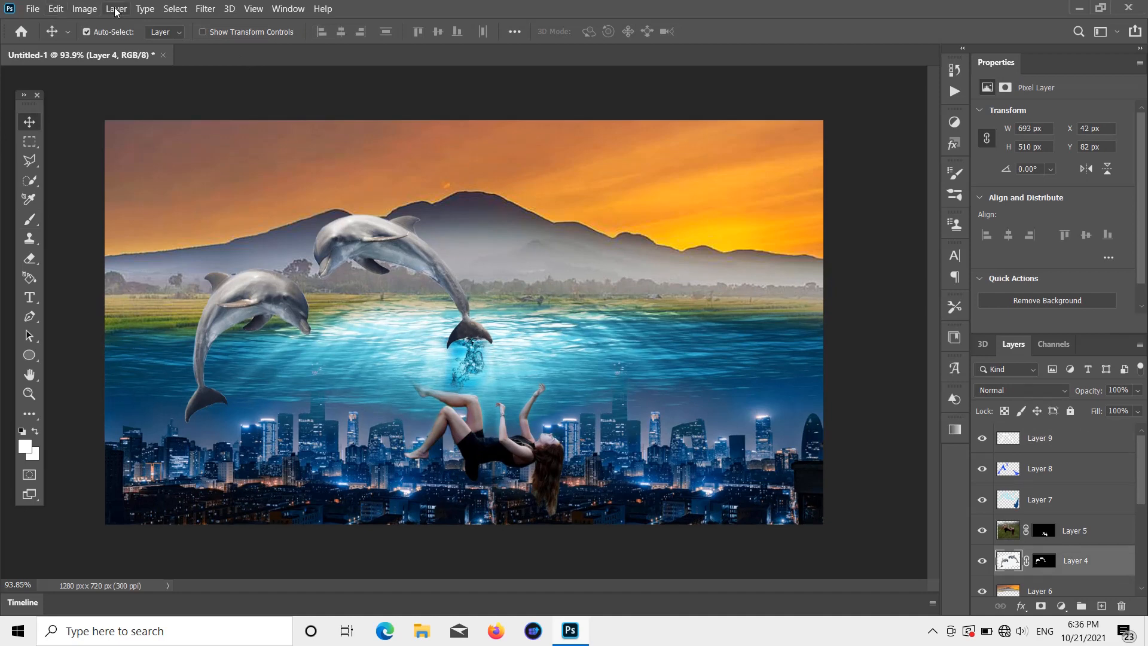
{"action": "left_click", "coordinate": [84, 8]}
{"action": "mouse_move", "coordinate": [172, 47]}
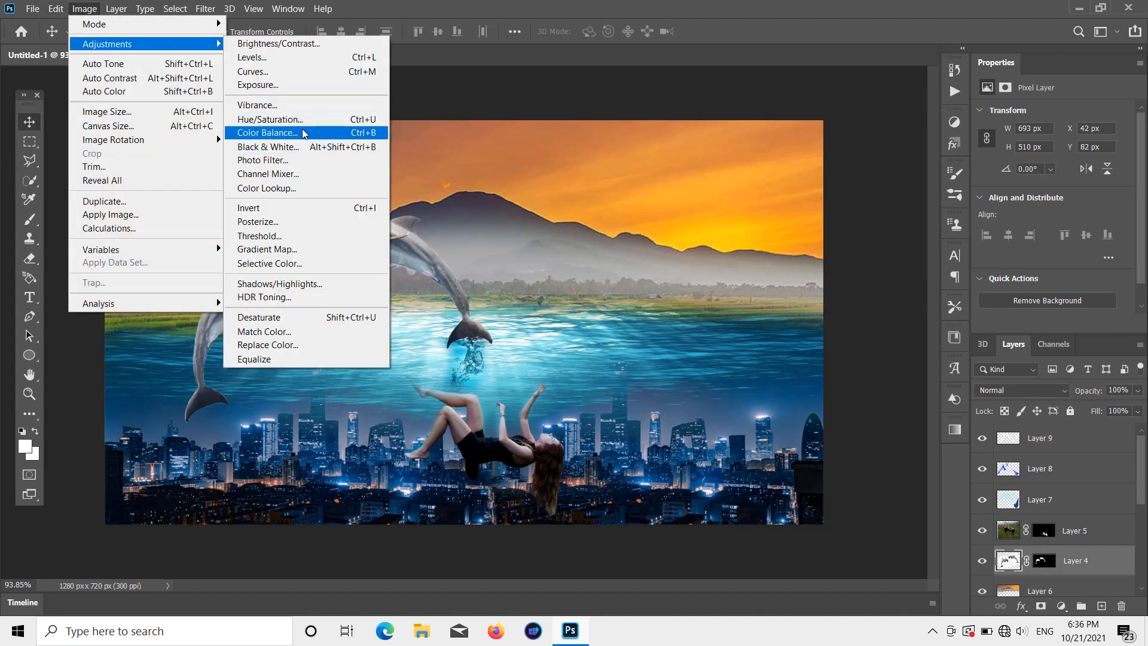
{"action": "left_click", "coordinate": [272, 120]}
{"action": "mouse_move", "coordinate": [880, 178]}
{"action": "left_mouse_down"}
{"action": "mouse_move", "coordinate": [897, 177]}
{"action": "mouse_move", "coordinate": [863, 185]}
{"action": "mouse_move", "coordinate": [873, 177]}
{"action": "left_mouse_up"}
{"action": "left_click_drag", "start_coordinate": [877, 247], "coordinate": [850, 226]}
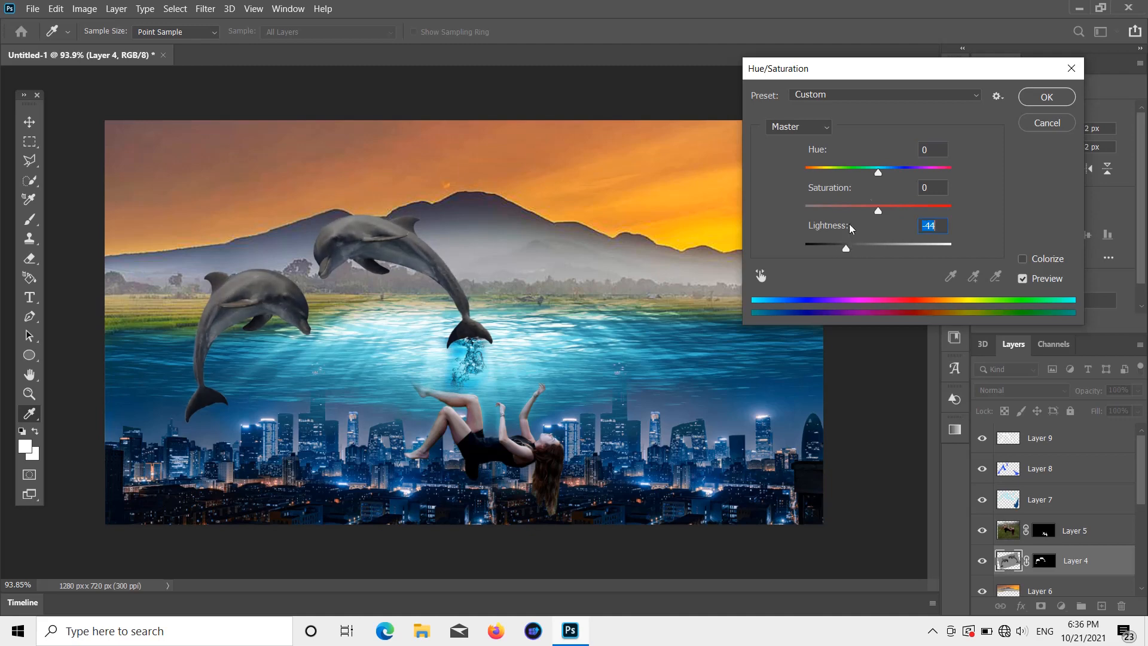
{"action": "left_click", "coordinate": [1032, 97]}
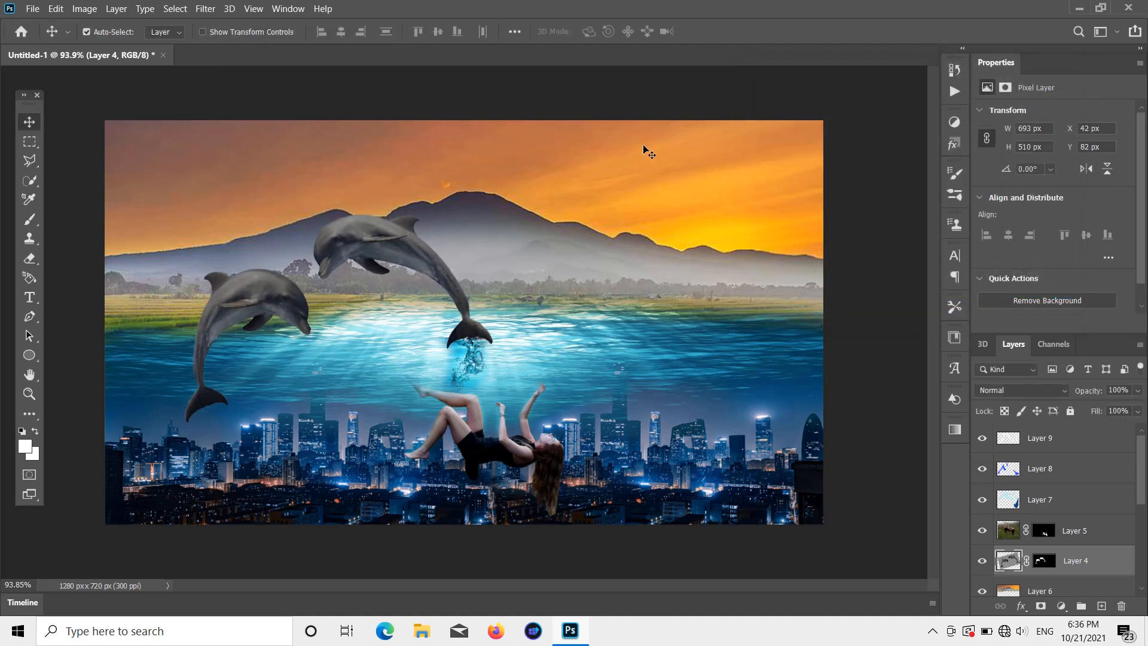
- Apply a Color Balance adjustment to the midtones of the dolphin layer
{"action": "left_click", "coordinate": [84, 8]}
{"action": "mouse_move", "coordinate": [120, 43]}
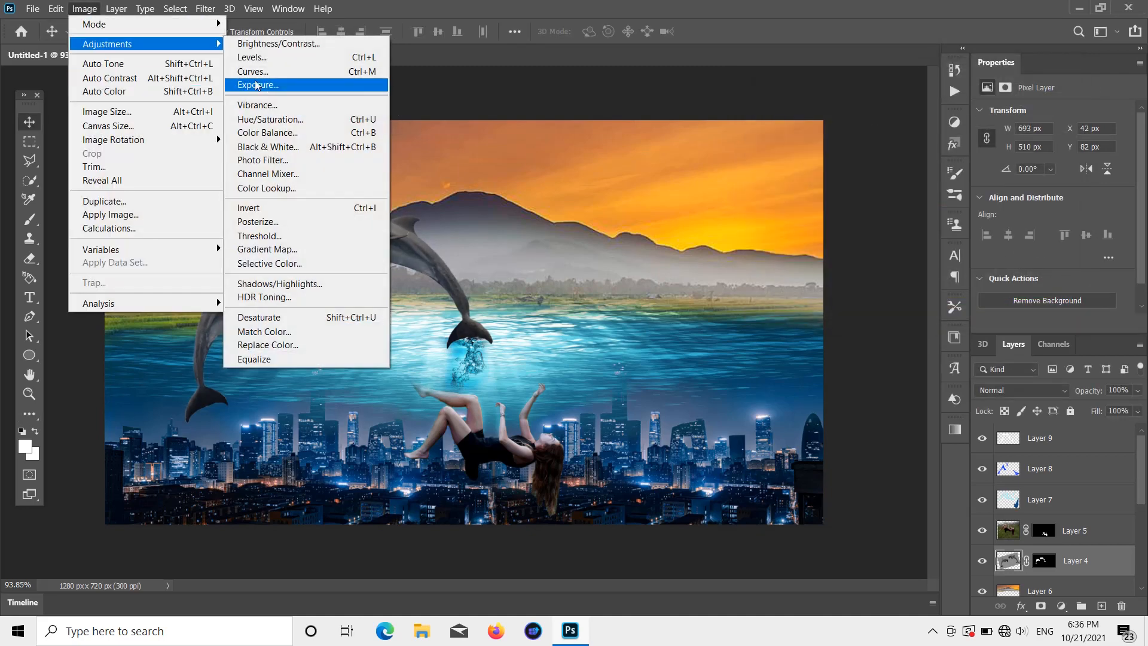
{"action": "left_click", "coordinate": [289, 133]}
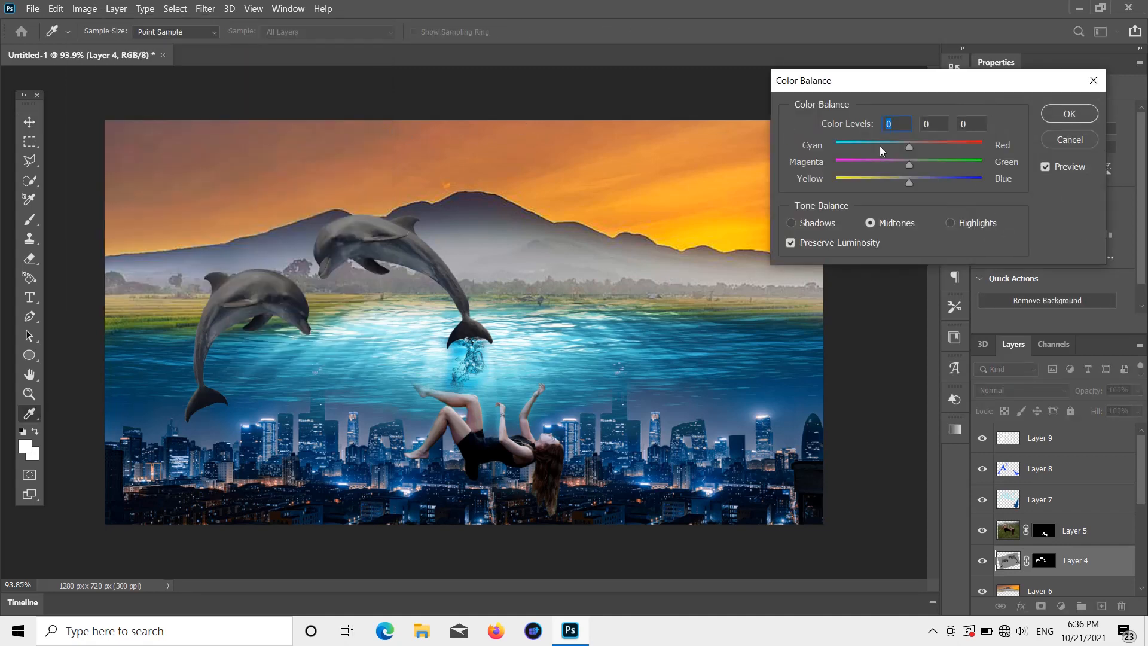
{"action": "mouse_move", "coordinate": [910, 180]}
{"action": "left_mouse_down"}
{"action": "mouse_move", "coordinate": [933, 179]}
{"action": "mouse_move", "coordinate": [906, 180]}
{"action": "mouse_move", "coordinate": [917, 145]}
{"action": "mouse_move", "coordinate": [908, 163]}
{"action": "left_mouse_up"}
{"action": "left_click", "coordinate": [1061, 111]}
- Apply a Color Balance adjustment to the midtones of the sunset layer, Layer 6
{"action": "left_click", "coordinate": [333, 182]}
{"action": "left_click", "coordinate": [84, 9]}
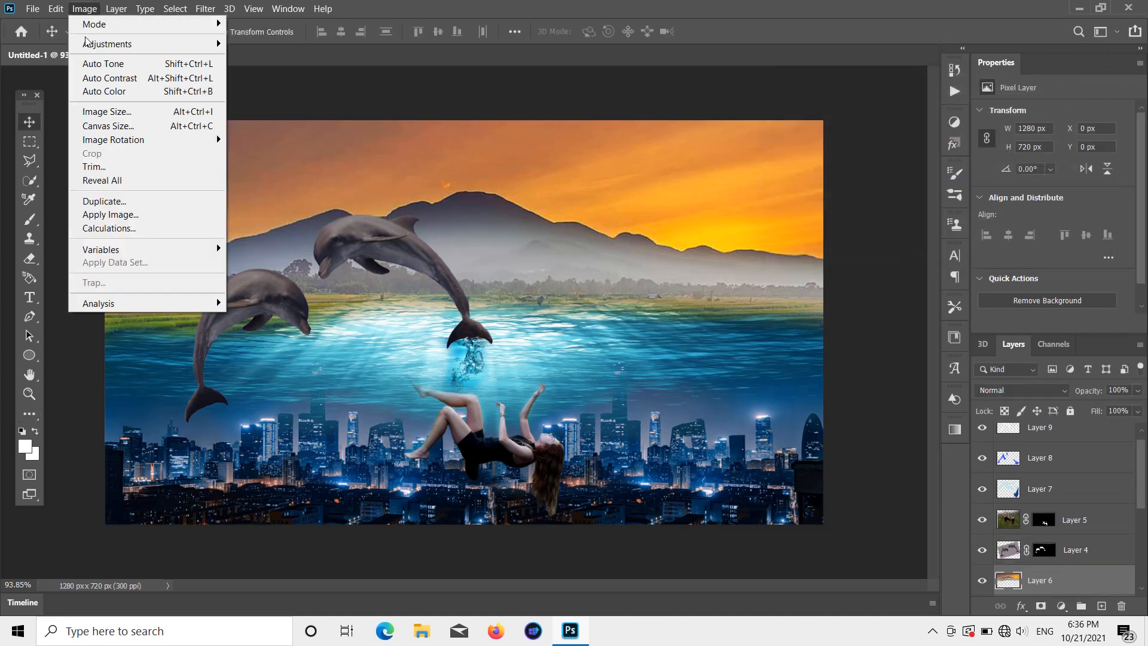
{"action": "mouse_move", "coordinate": [108, 44]}
{"action": "left_click", "coordinate": [263, 133]}
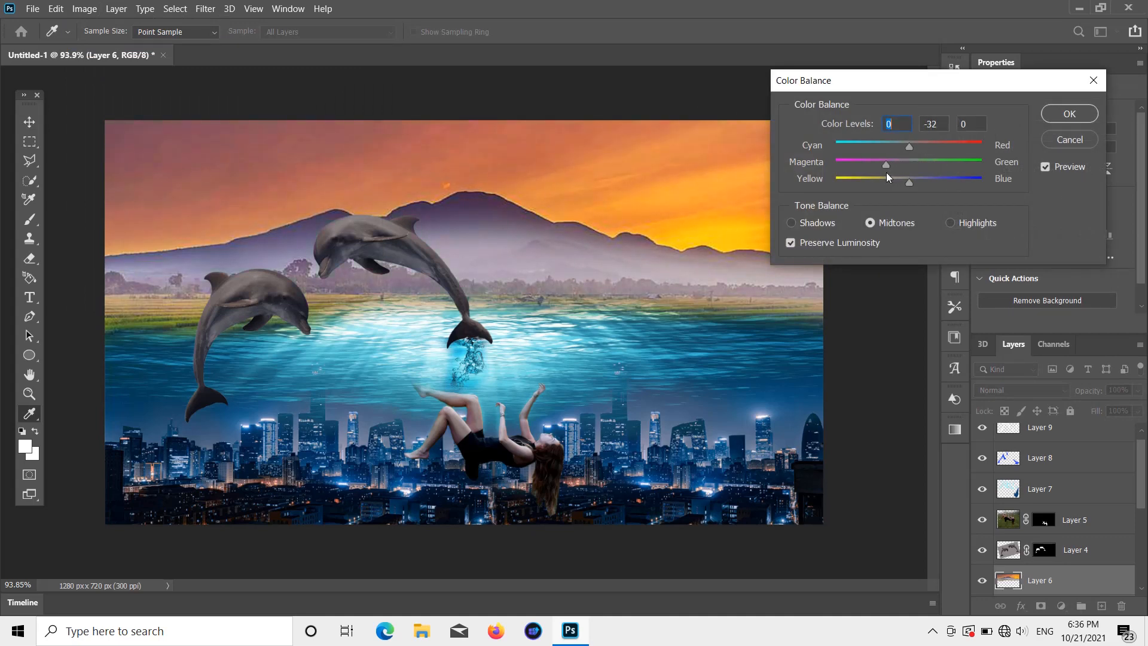
{"action": "left_click_drag", "start_coordinate": [886, 173], "coordinate": [922, 188]}
{"action": "left_click", "coordinate": [1069, 114]}
{"action": "left_click", "coordinate": [84, 8]}
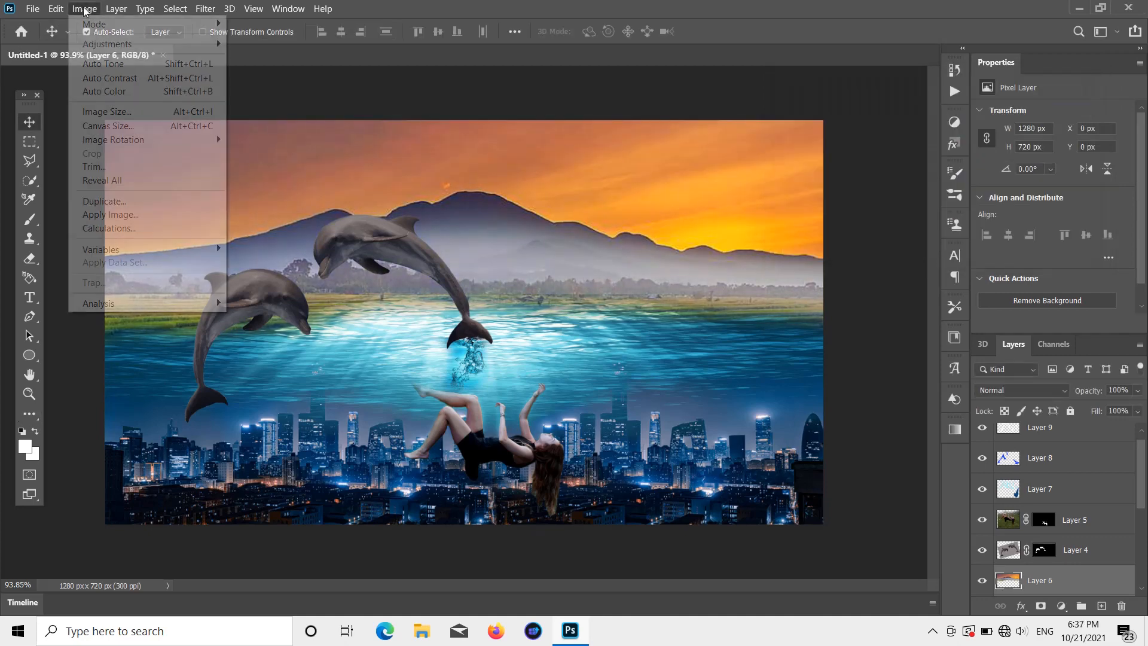
{"action": "left_click", "coordinate": [106, 112]}
{"action": "left_click", "coordinate": [923, 354]}
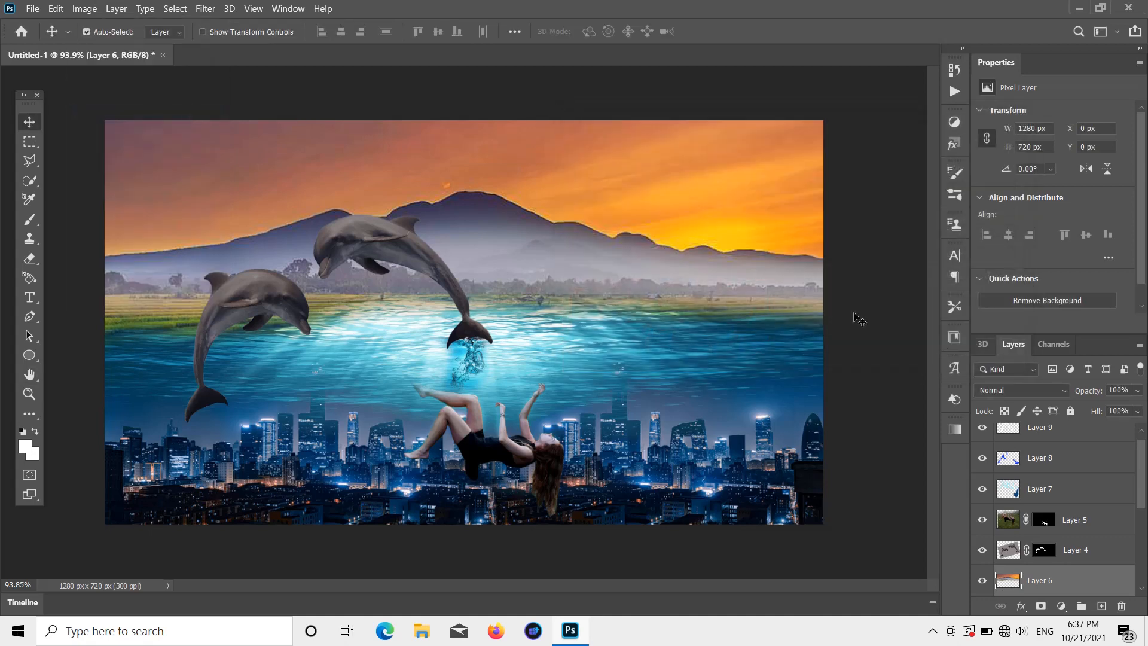
{"action": "left_click", "coordinate": [84, 9]}
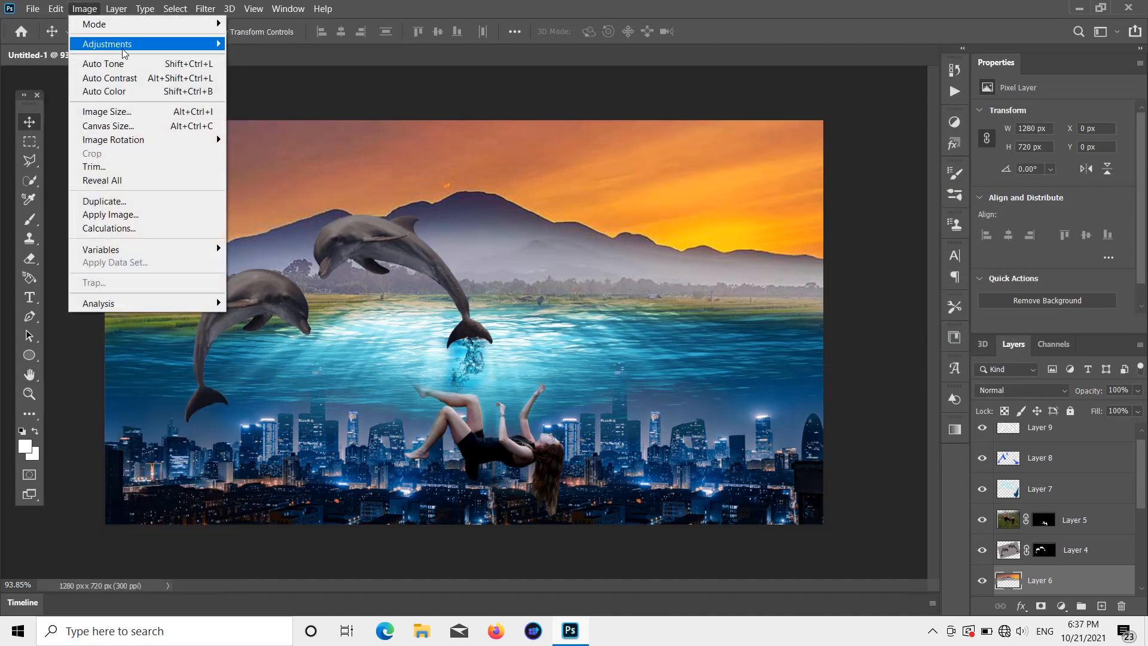
{"action": "mouse_move", "coordinate": [126, 46]}
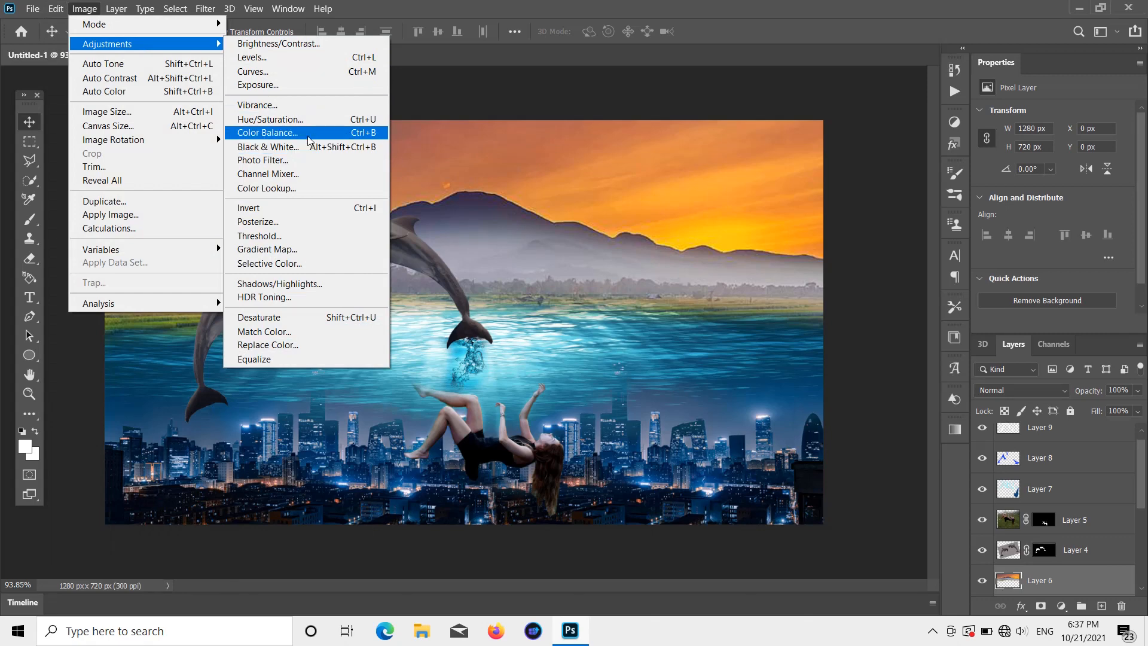
{"action": "left_click", "coordinate": [314, 119]}
{"action": "mouse_move", "coordinate": [880, 250]}
{"action": "left_mouse_down"}
{"action": "mouse_move", "coordinate": [853, 249]}
{"action": "mouse_move", "coordinate": [880, 261]}
{"action": "left_mouse_up"}
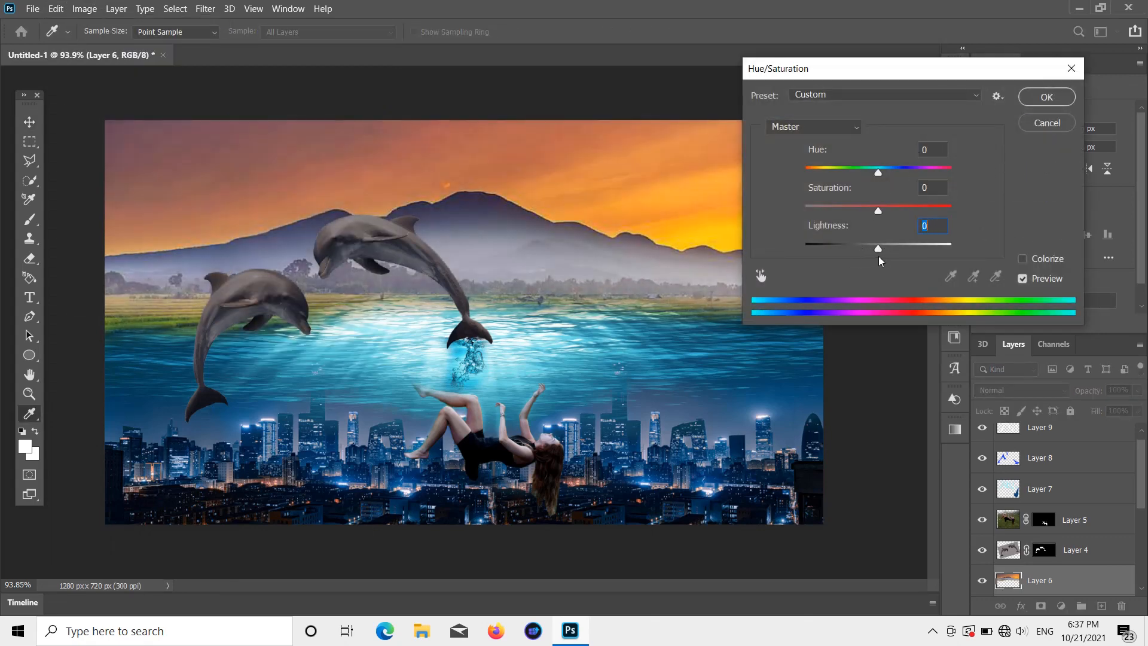
{"action": "mouse_move", "coordinate": [875, 174]}
{"action": "left_mouse_down"}
{"action": "mouse_move", "coordinate": [889, 173]}
{"action": "mouse_move", "coordinate": [860, 174]}
{"action": "mouse_move", "coordinate": [884, 184]}
{"action": "mouse_move", "coordinate": [866, 172]}
{"action": "mouse_move", "coordinate": [876, 174]}
{"action": "left_mouse_up"}
{"action": "left_click", "coordinate": [1051, 125]}
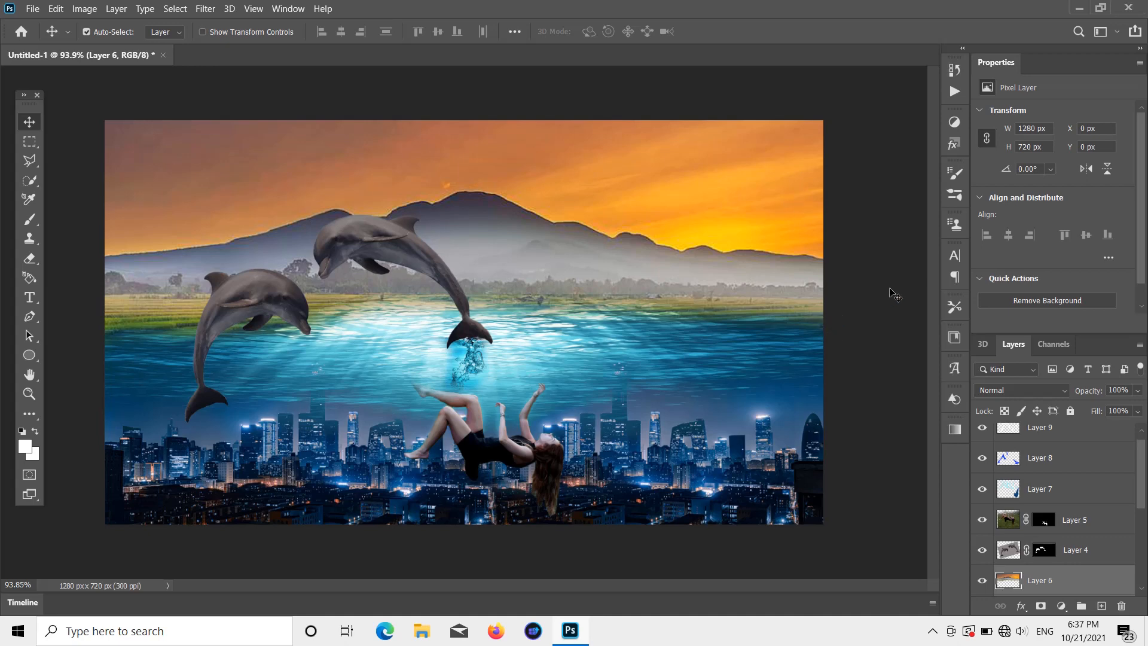
- Open the kisspng full-moon PNG from the images folder on the desktop
{"action": "left_click", "coordinate": [32, 8]}
{"action": "left_click", "coordinate": [45, 37]}
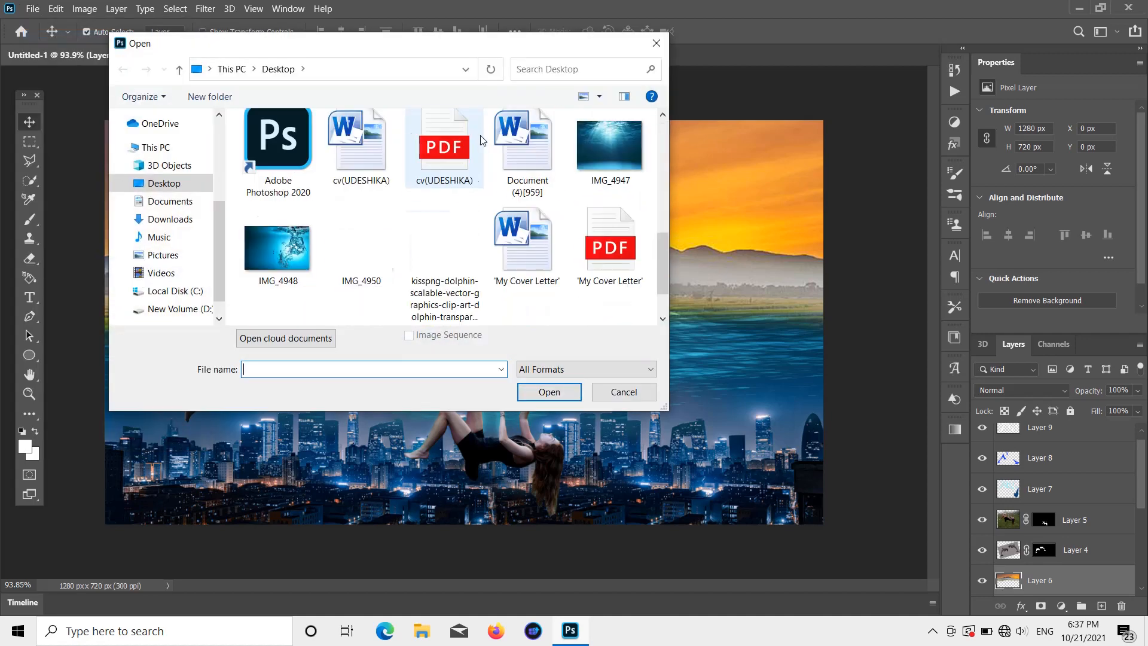
{"action": "scroll", "coordinate": [481, 140], "scroll_direction": "down", "scroll_amount": 2}
{"action": "scroll", "coordinate": [580, 238], "scroll_direction": "up", "scroll_amount": 6}
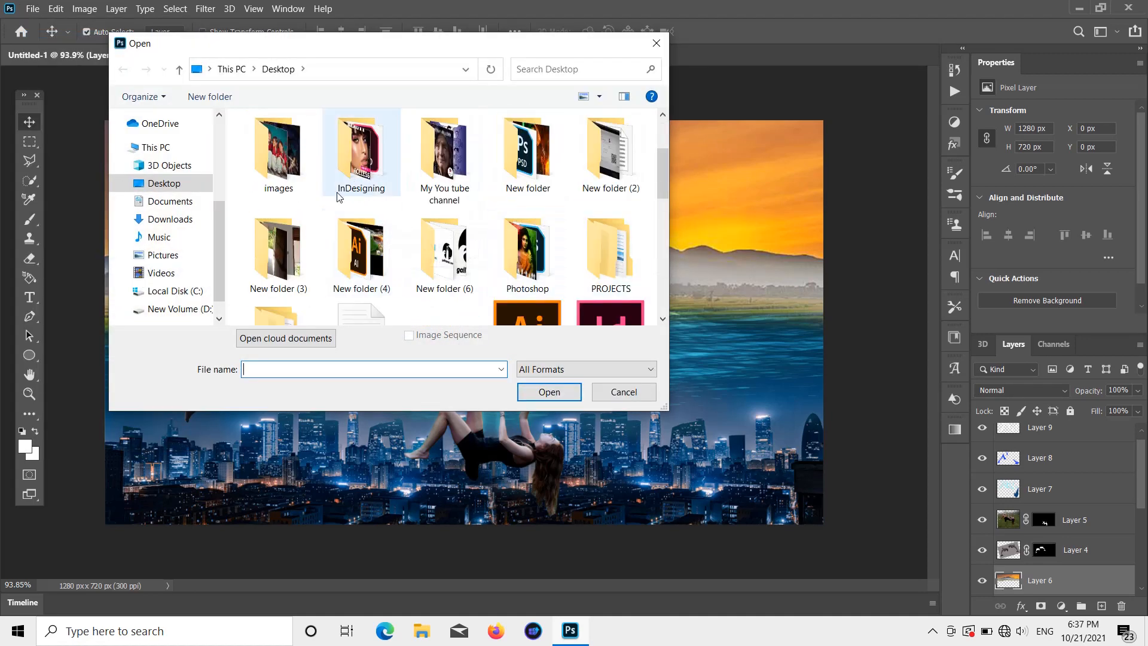
{"action": "double_click", "coordinate": [279, 150]}
{"action": "scroll", "coordinate": [451, 195], "scroll_direction": "down", "scroll_amount": 5}
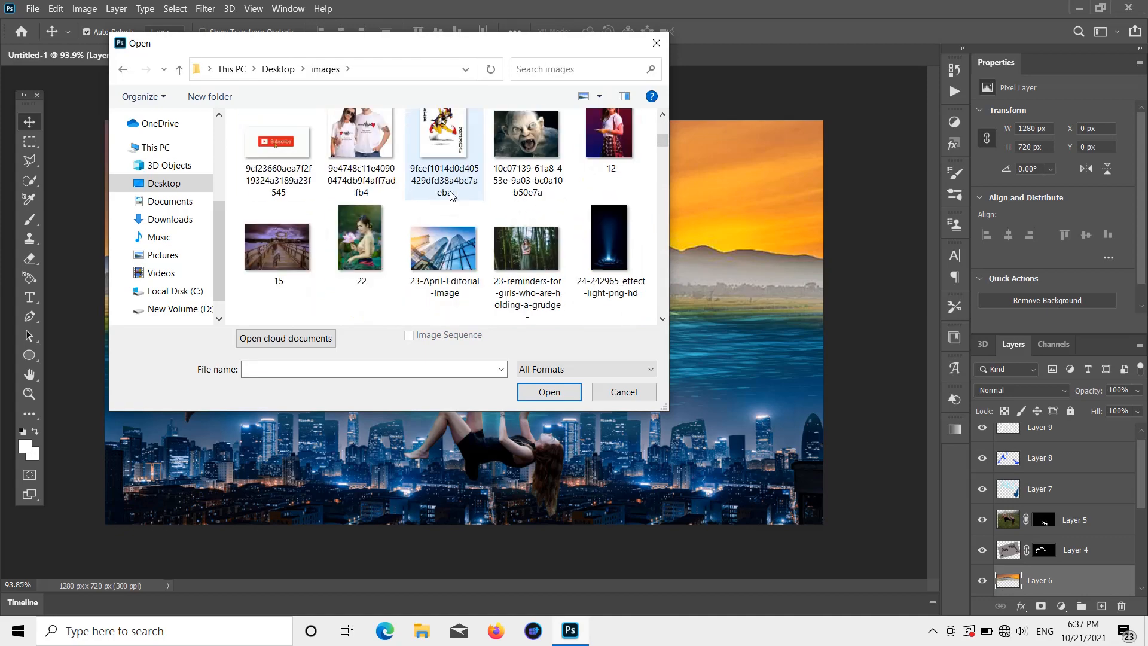
{"action": "scroll", "coordinate": [451, 195], "scroll_direction": "down", "scroll_amount": 10}
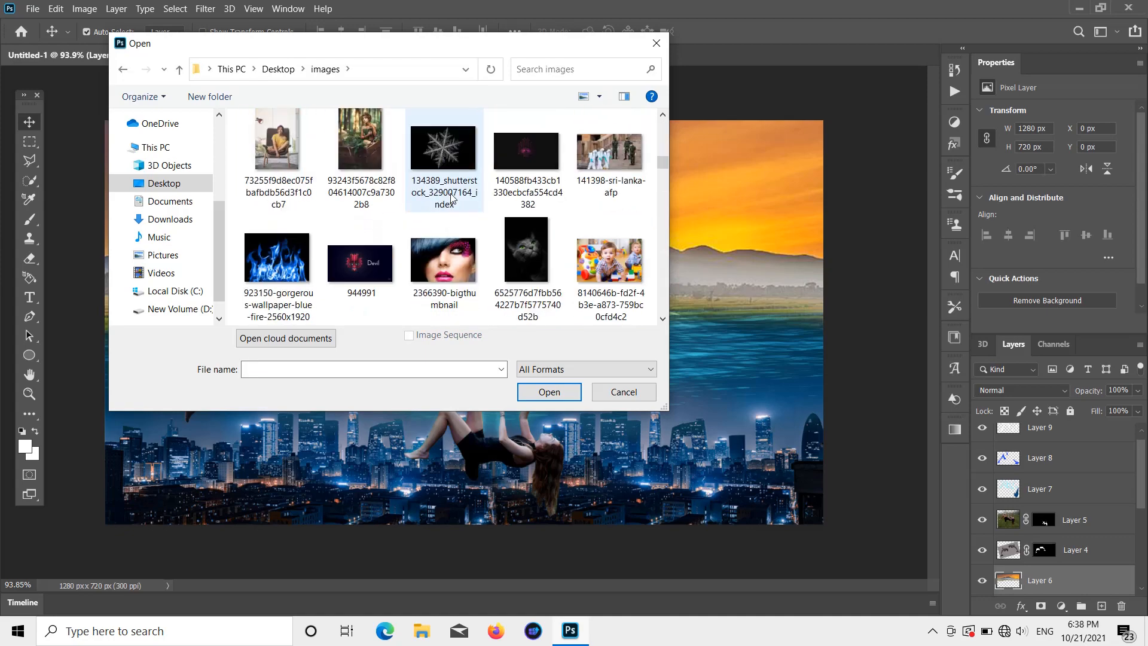
{"action": "scroll", "coordinate": [450, 195], "scroll_direction": "down", "scroll_amount": 10}
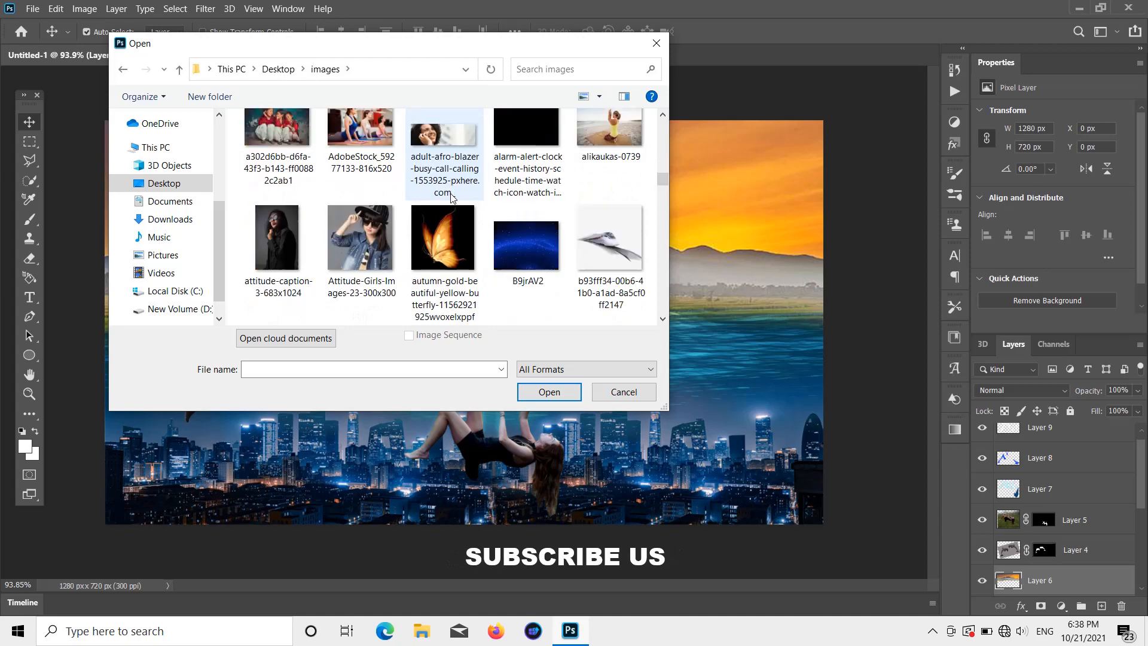
{"action": "scroll", "coordinate": [384, 255], "scroll_direction": "down", "scroll_amount": 10}
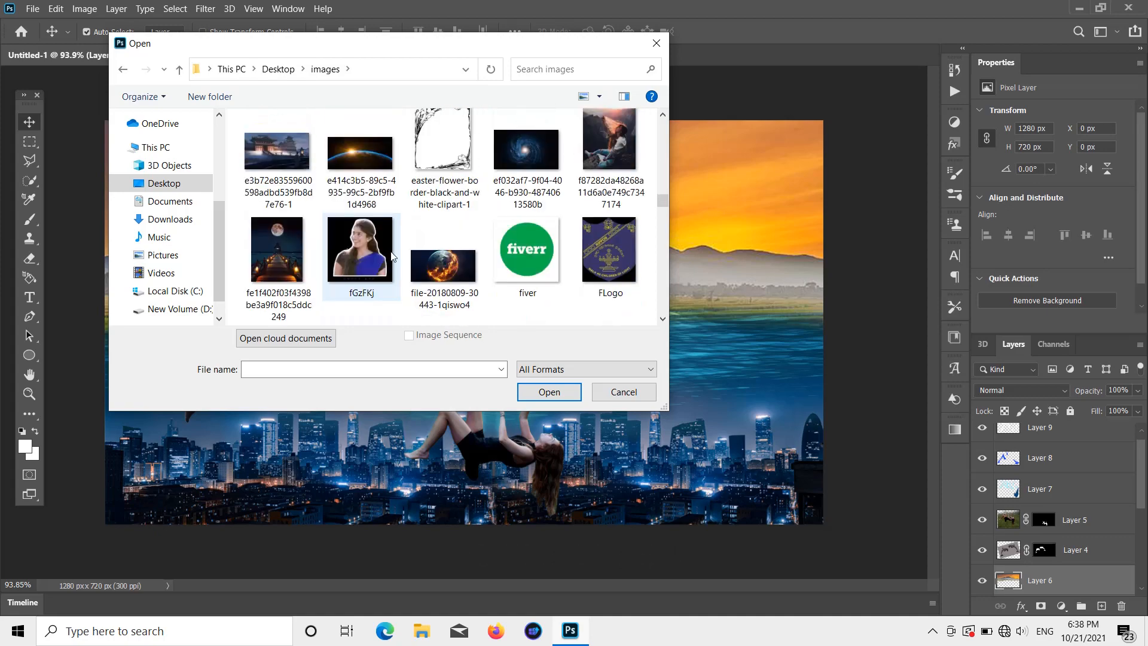
{"action": "scroll", "coordinate": [392, 254], "scroll_direction": "down", "scroll_amount": 3}
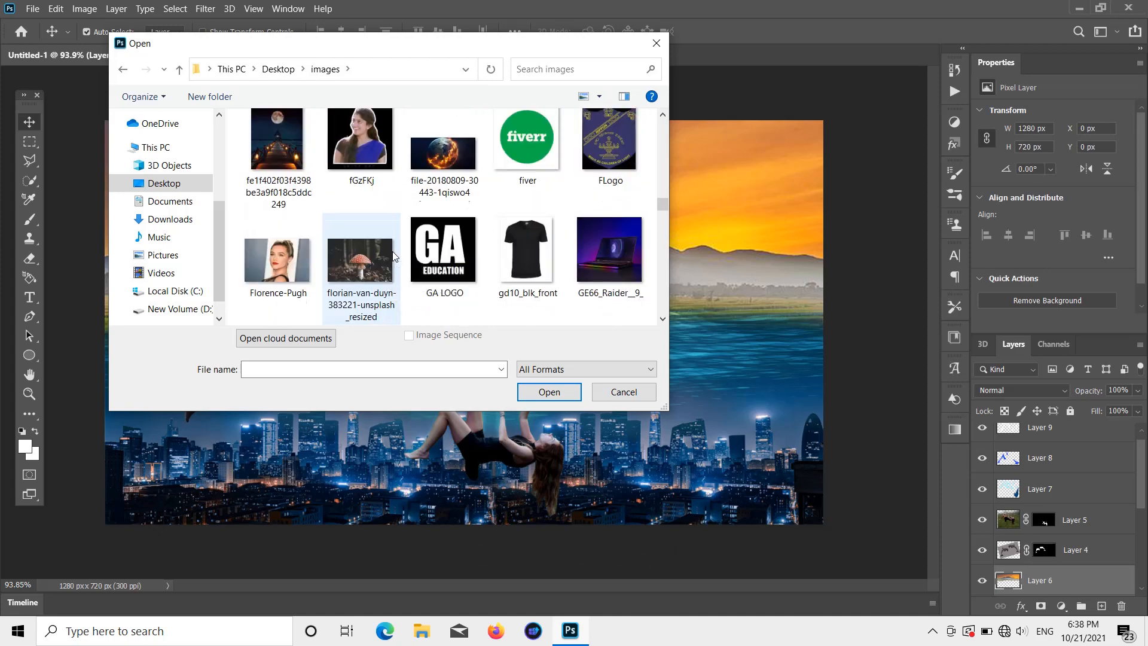
{"action": "scroll", "coordinate": [393, 256], "scroll_direction": "down", "scroll_amount": 15}
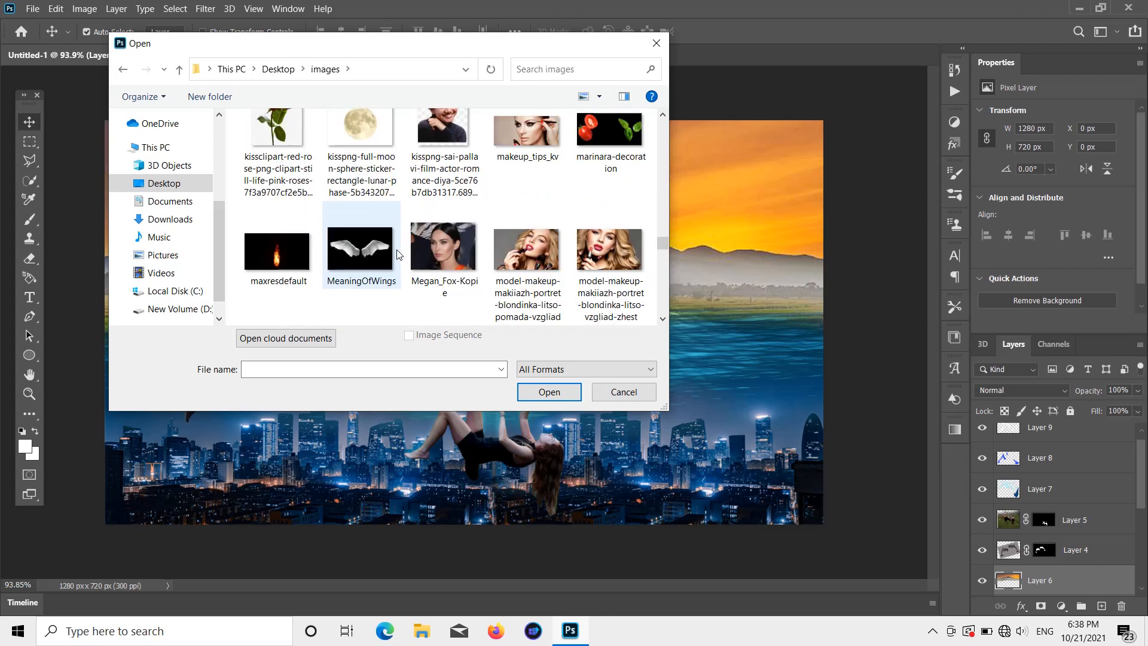
{"action": "double_click", "coordinate": [365, 138]}
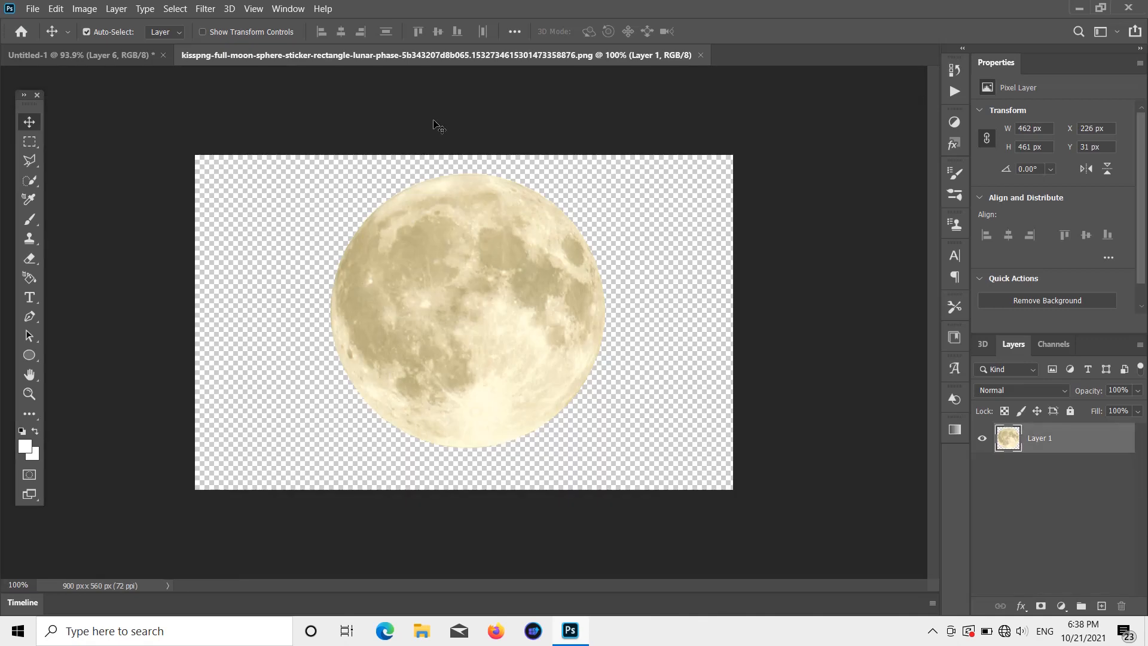
- Bring the full moon into the composite, close its source file, scale it to about 60% and place it in the sky's upper-right corner
{"action": "left_click_drag", "start_coordinate": [492, 263], "coordinate": [704, 248]}
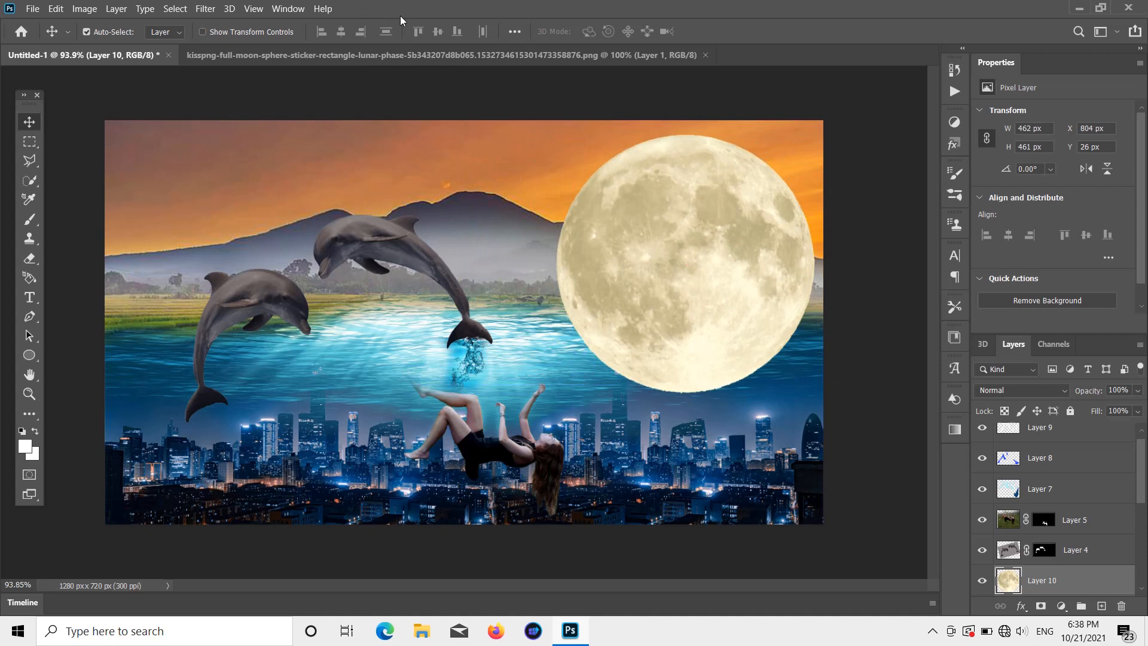
{"action": "left_click", "coordinate": [704, 54]}
{"action": "key", "text": "ctrl"}
{"action": "key", "text": "ctrl+t"}
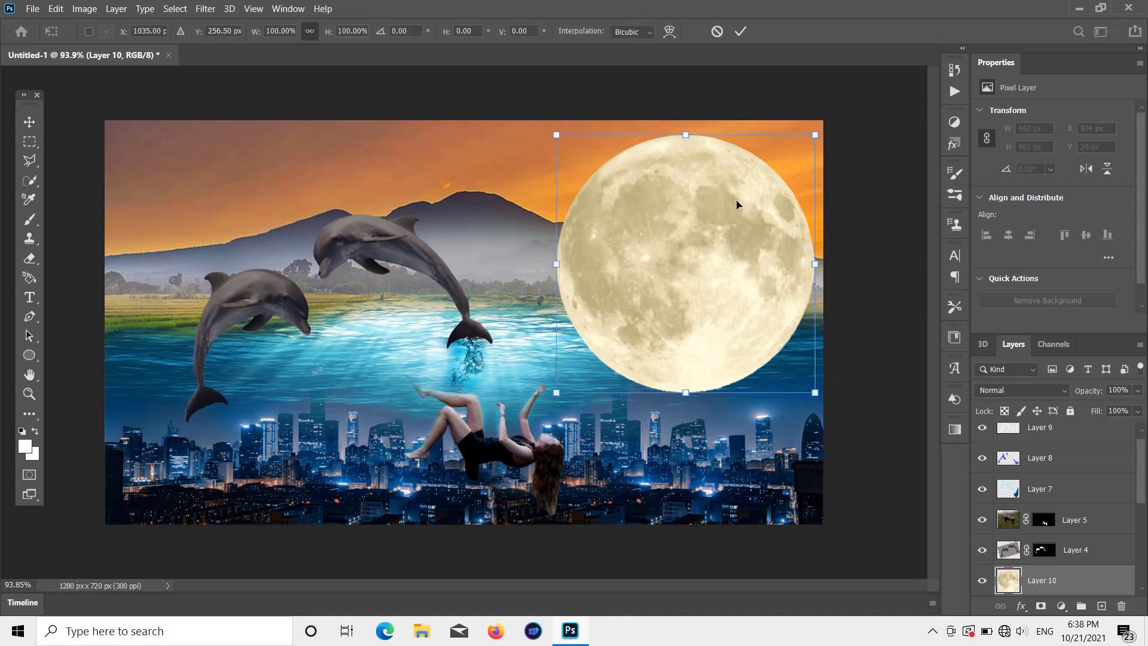
{"action": "left_click_drag", "start_coordinate": [688, 135], "coordinate": [687, 239]}
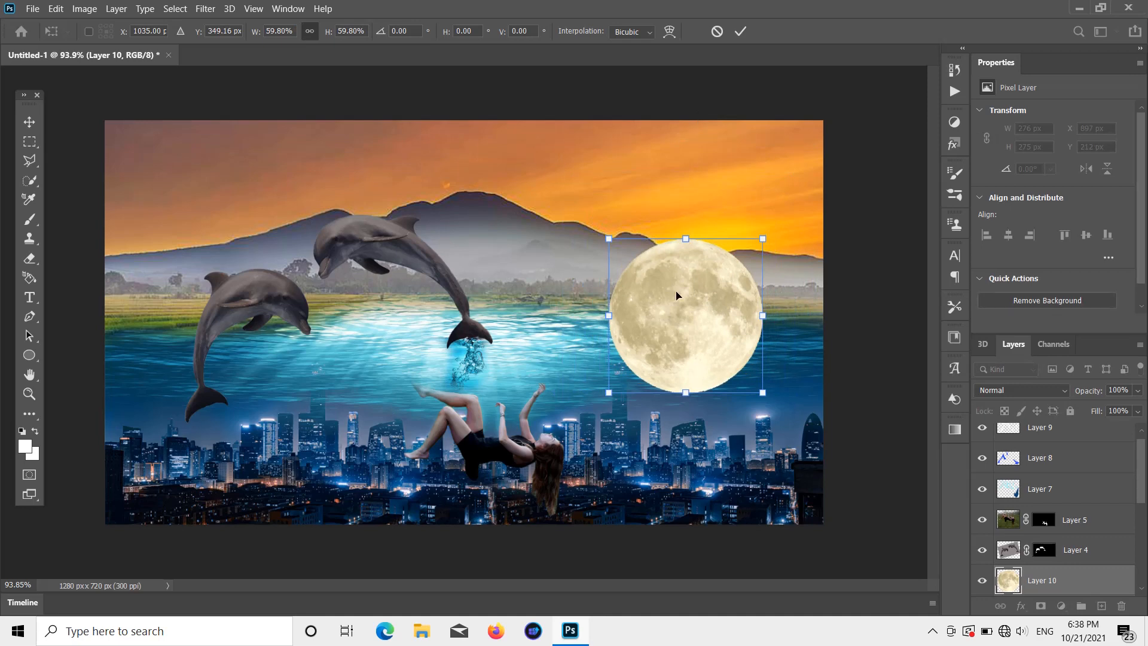
{"action": "left_click_drag", "start_coordinate": [676, 295], "coordinate": [726, 205]}
{"action": "key", "text": "Return"}
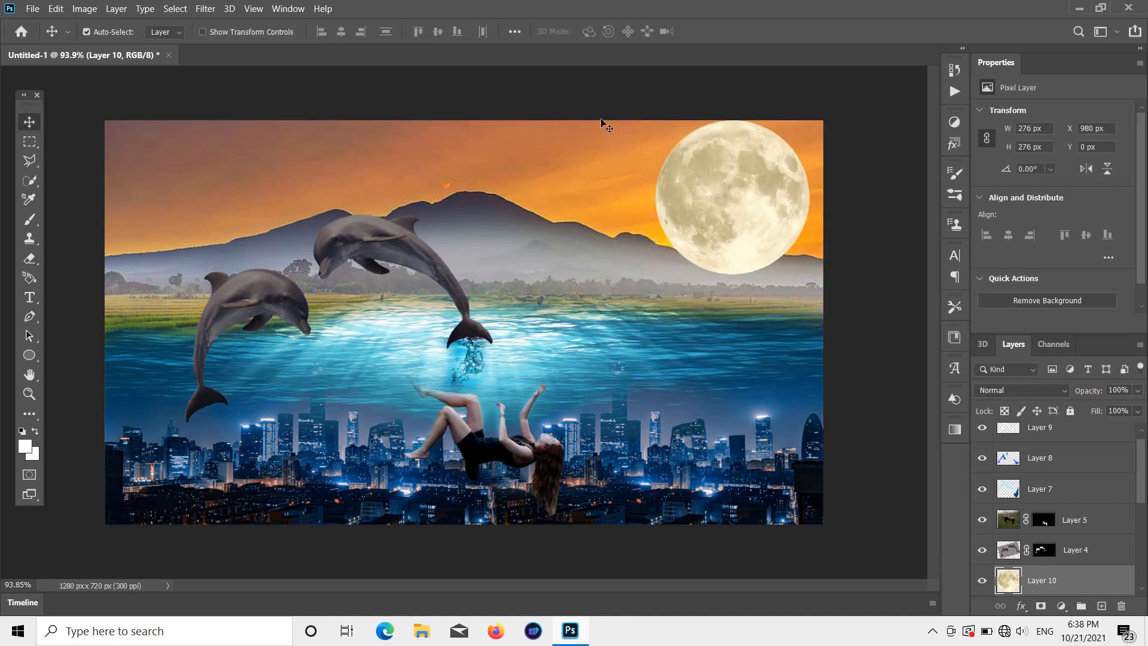
- Open the sunrise-over-Earth image, e414c3b5-89c5-4935-99c5-2bf9fb1d4968, from the images folder on the desktop
{"action": "left_click", "coordinate": [32, 8]}
{"action": "left_click", "coordinate": [49, 36]}
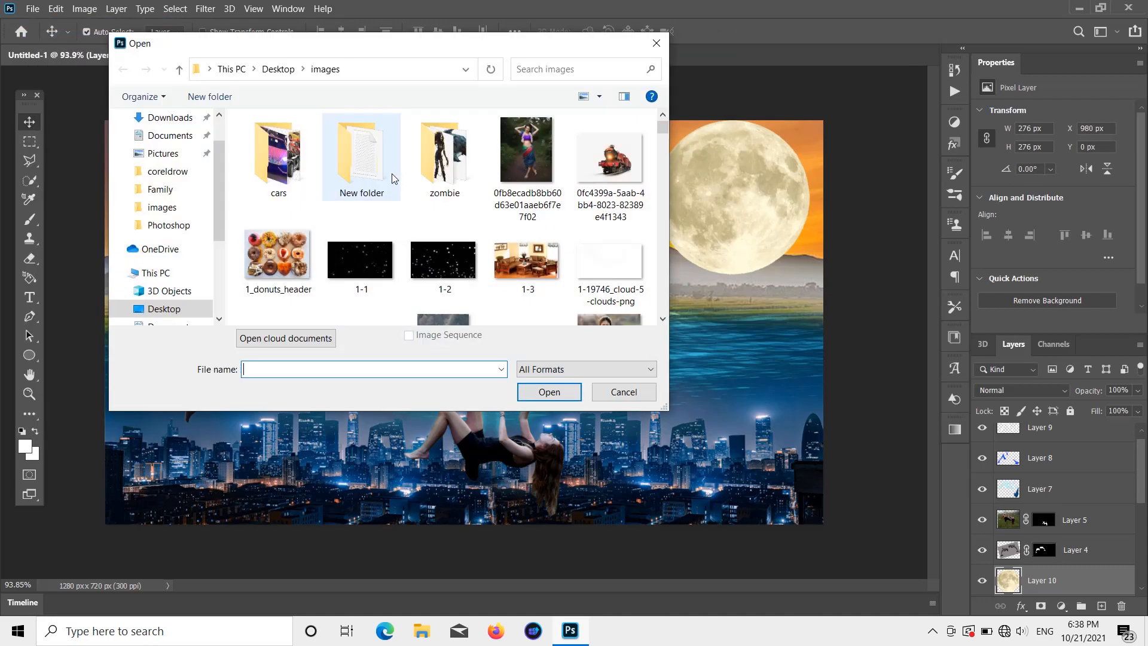
{"action": "scroll", "coordinate": [526, 214], "scroll_direction": "down", "scroll_amount": 6}
{"action": "scroll", "coordinate": [526, 214], "scroll_direction": "down", "scroll_amount": 3}
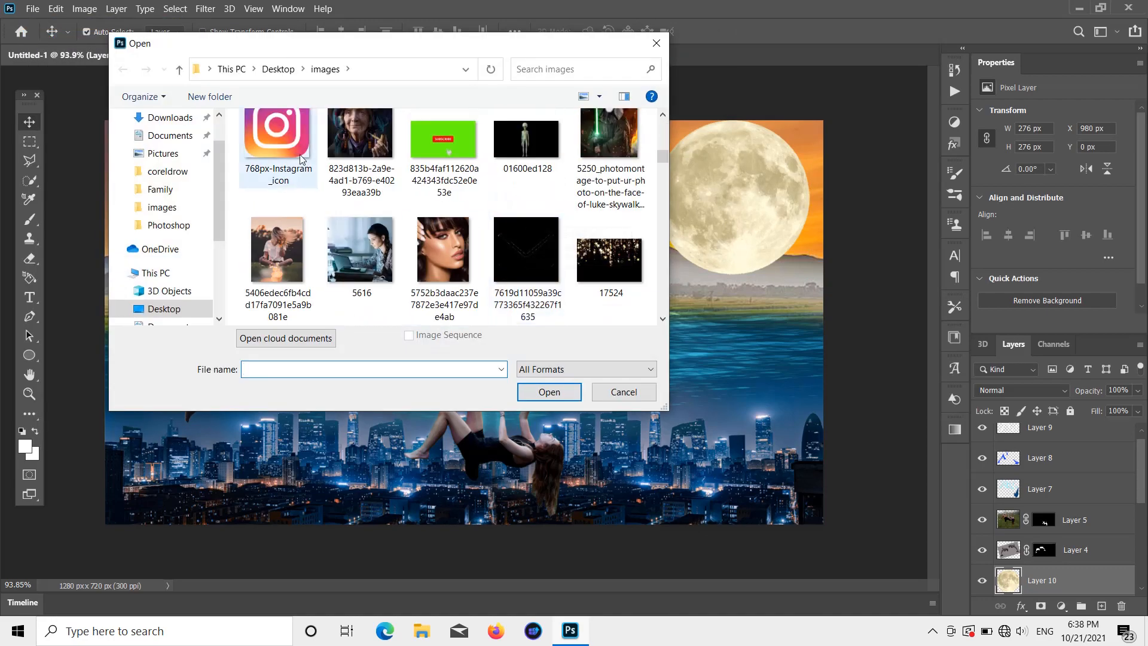
{"action": "key", "text": "alt+Up"}
{"action": "scroll", "coordinate": [522, 181], "scroll_direction": "down", "scroll_amount": 3}
{"action": "scroll", "coordinate": [528, 199], "scroll_direction": "down", "scroll_amount": 3}
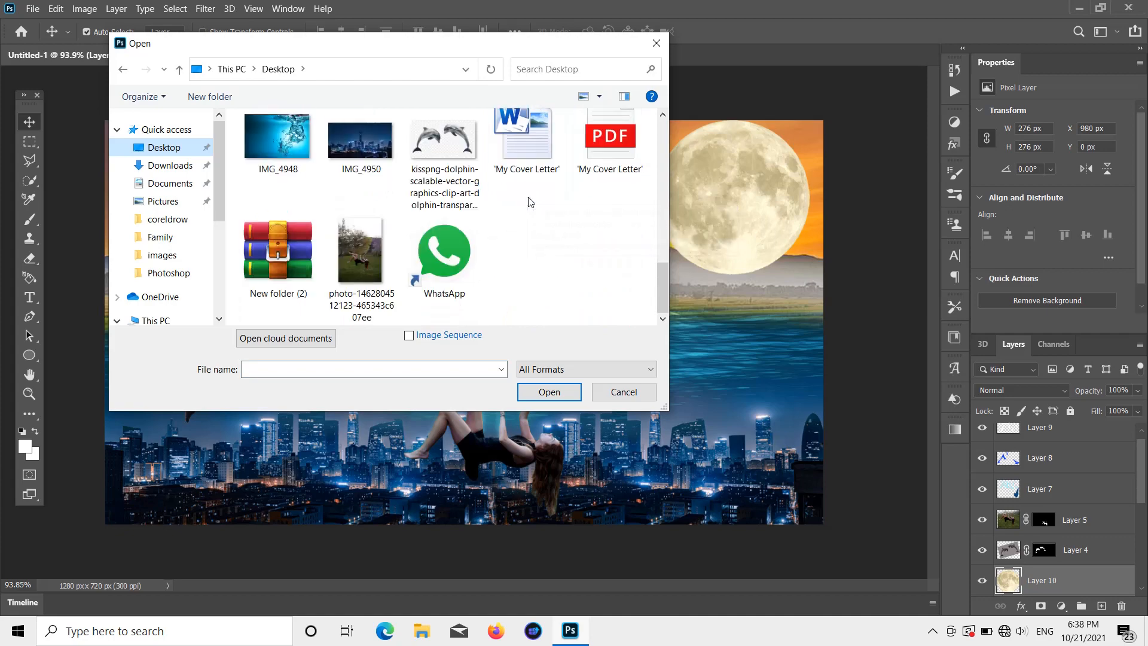
{"action": "scroll", "coordinate": [529, 199], "scroll_direction": "up", "scroll_amount": 10}
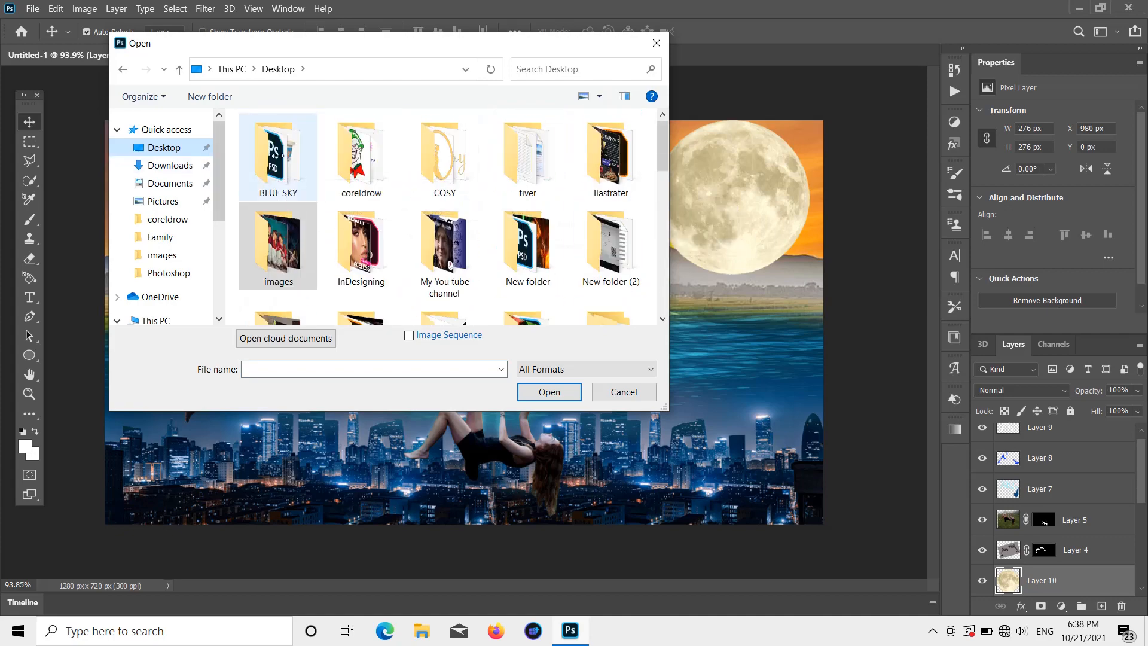
{"action": "double_click", "coordinate": [278, 248]}
{"action": "scroll", "coordinate": [414, 216], "scroll_direction": "down", "scroll_amount": 5}
{"action": "scroll", "coordinate": [415, 216], "scroll_direction": "down", "scroll_amount": 10}
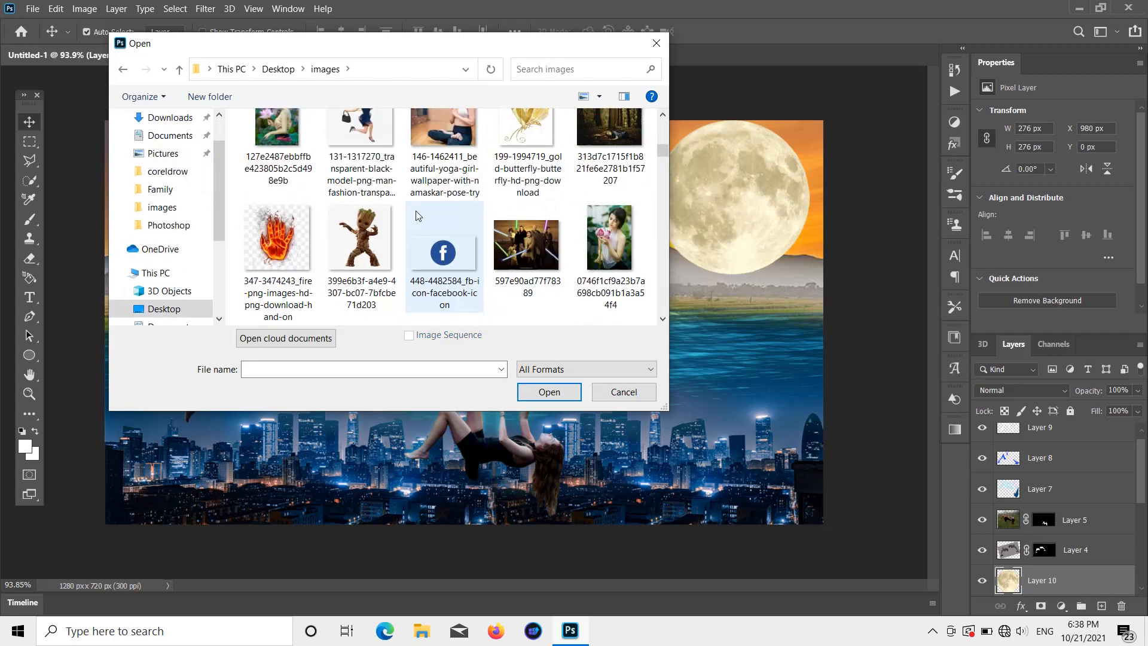
{"action": "scroll", "coordinate": [421, 213], "scroll_direction": "down", "scroll_amount": 12}
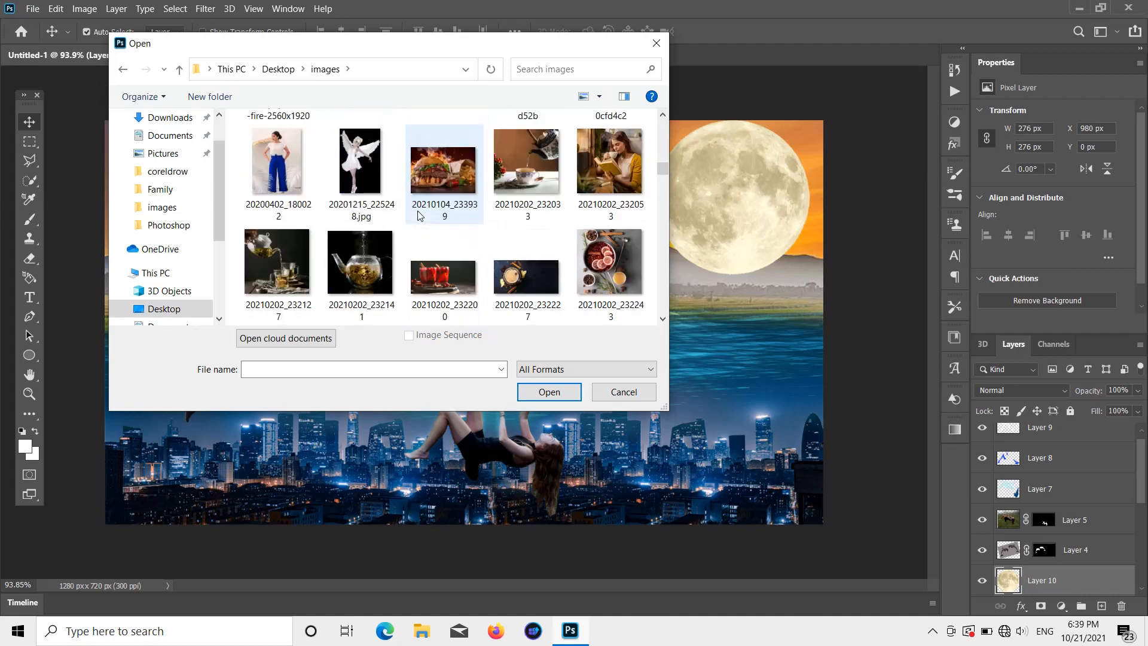
{"action": "scroll", "coordinate": [484, 201], "scroll_direction": "down", "scroll_amount": 12}
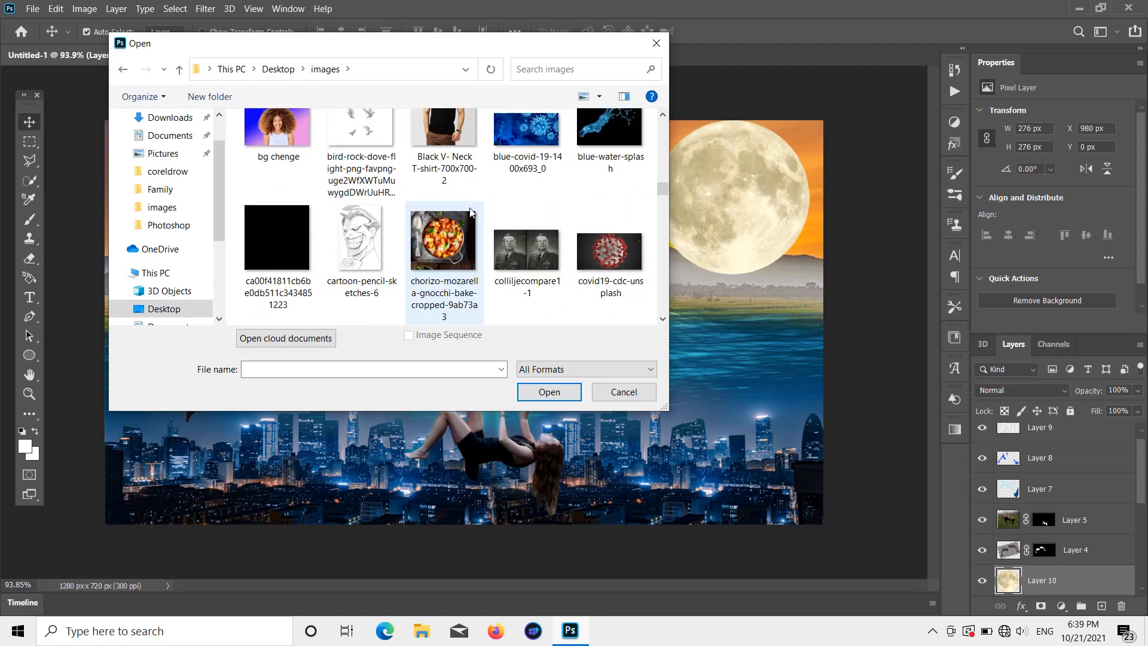
{"action": "scroll", "coordinate": [458, 207], "scroll_direction": "up", "scroll_amount": 3}
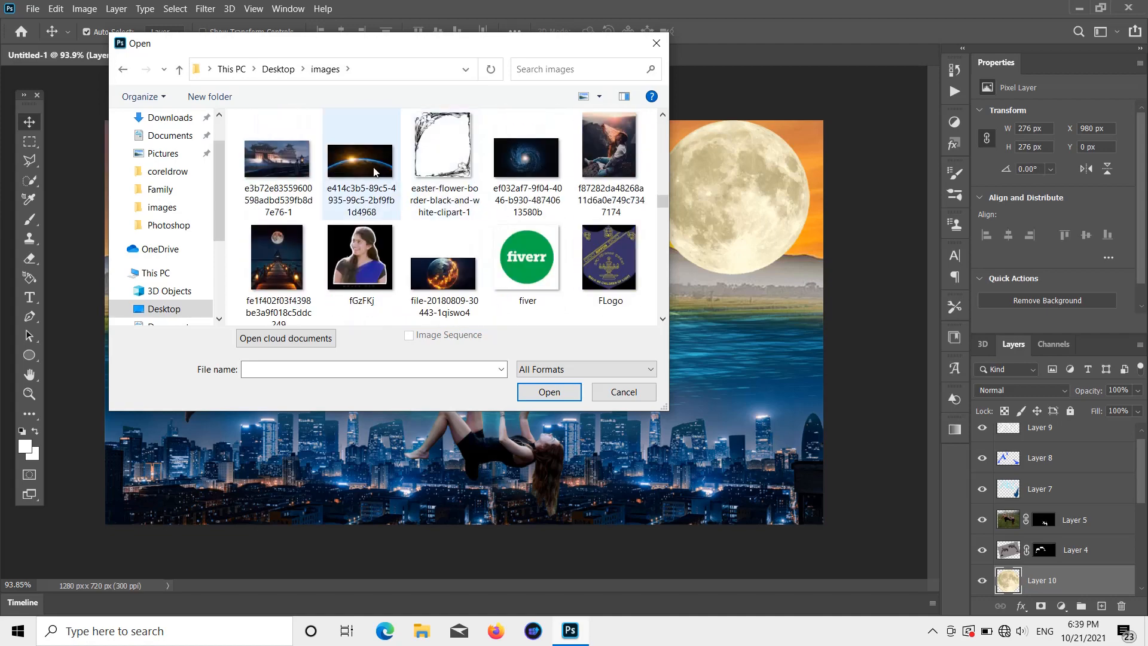
{"action": "double_click", "coordinate": [373, 167]}
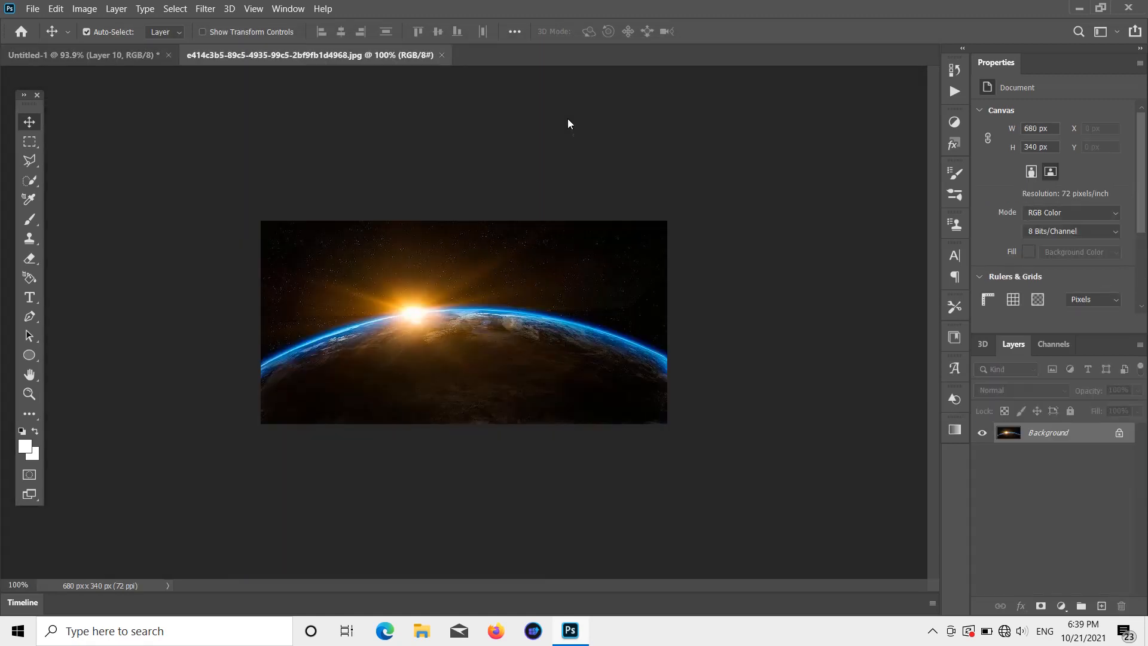
- Bring the sunrise-over-Earth image into the composite's sky above the moon and stretch it to the full canvas width of 1280 px
{"action": "left_click", "coordinate": [127, 56]}
{"action": "left_click_drag", "start_coordinate": [126, 56], "coordinate": [379, 192]}
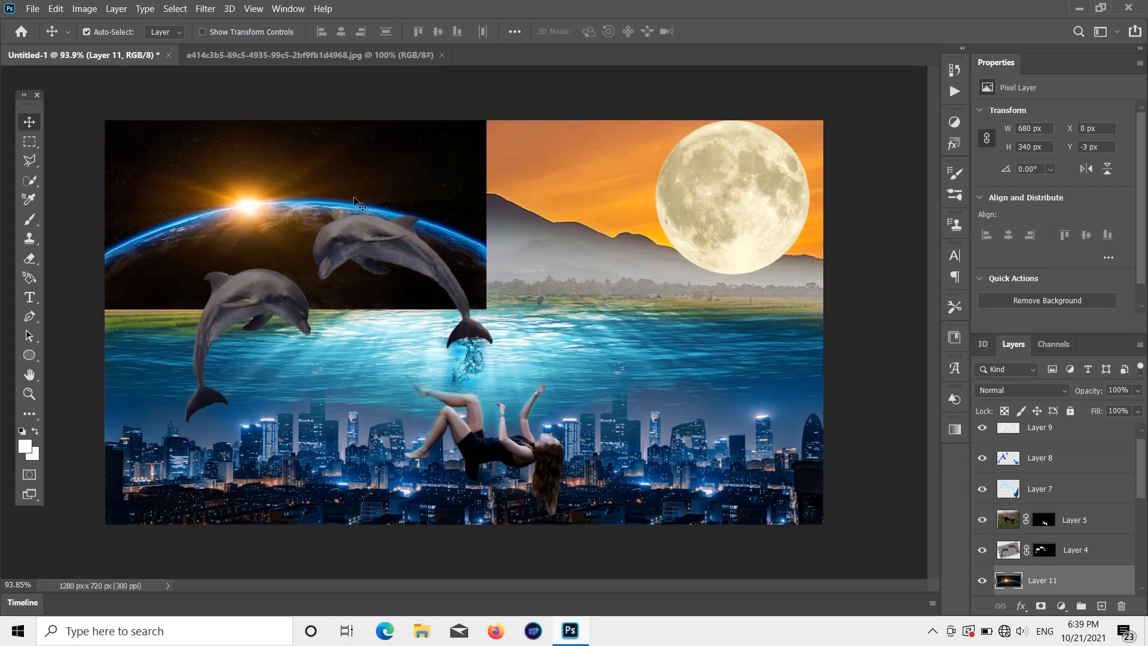
{"action": "key", "text": "ctrl"}
{"action": "key", "text": "ctrl+t"}
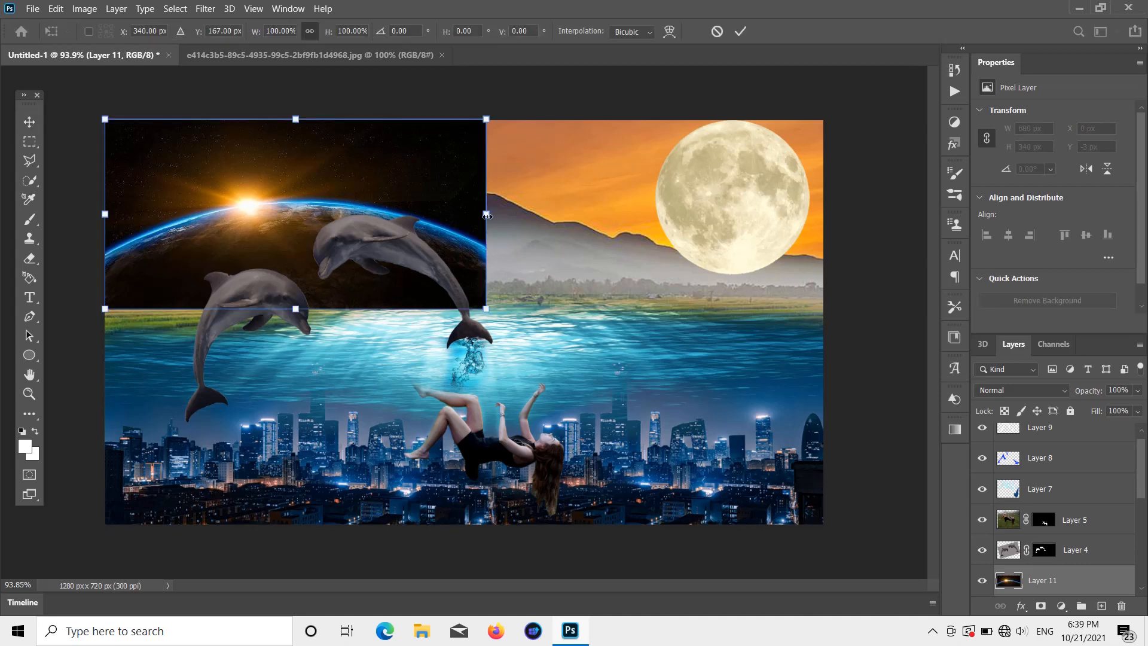
{"action": "left_click_drag", "start_coordinate": [486, 215], "coordinate": [822, 214]}
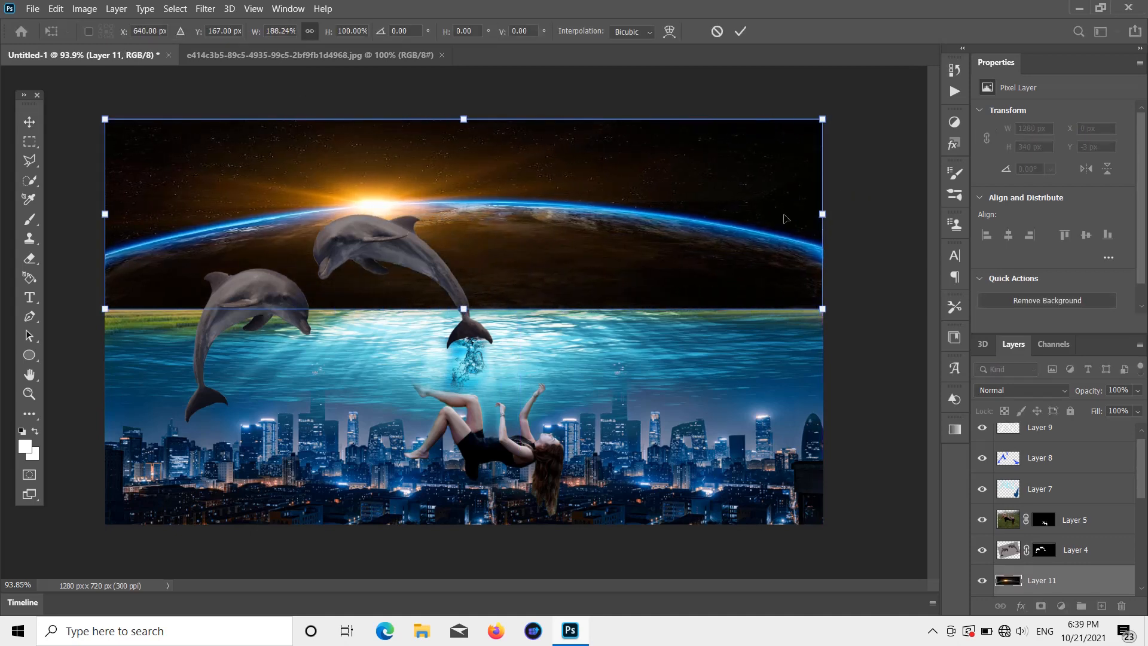
{"action": "key", "text": "Return"}
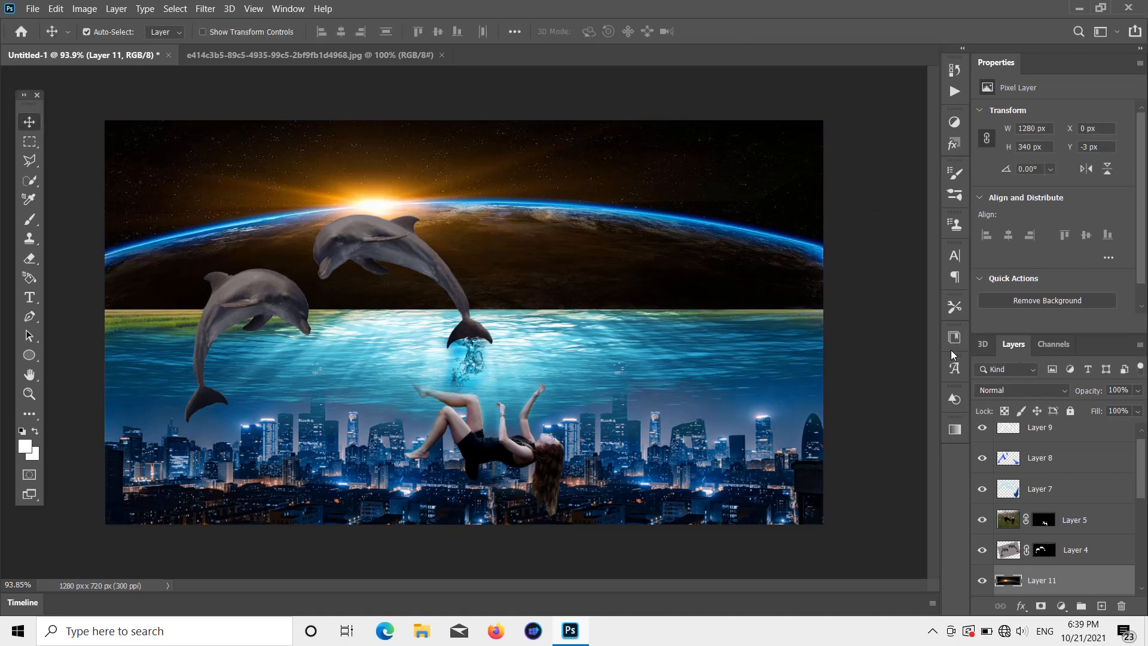
- Set the sunrise-over-Earth layer, Layer 11, to the Overlay blend mode at 100% opacity
{"action": "left_click", "coordinate": [1136, 391]}
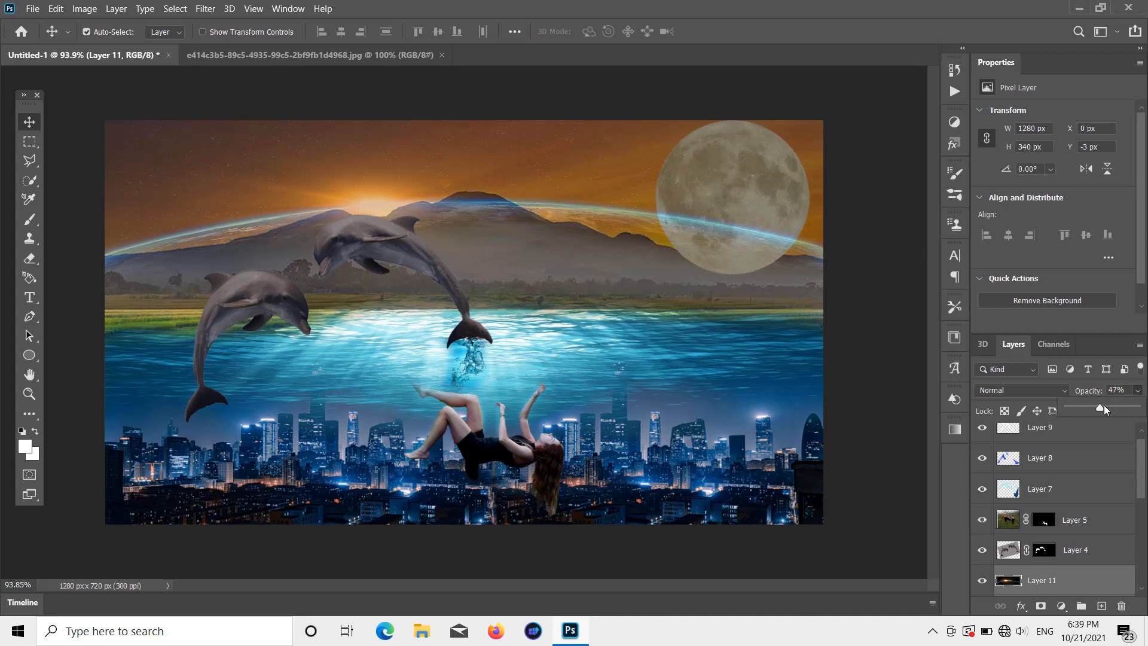
{"action": "left_click_drag", "start_coordinate": [1105, 404], "coordinate": [1136, 407]}
{"action": "left_click", "coordinate": [1058, 389]}
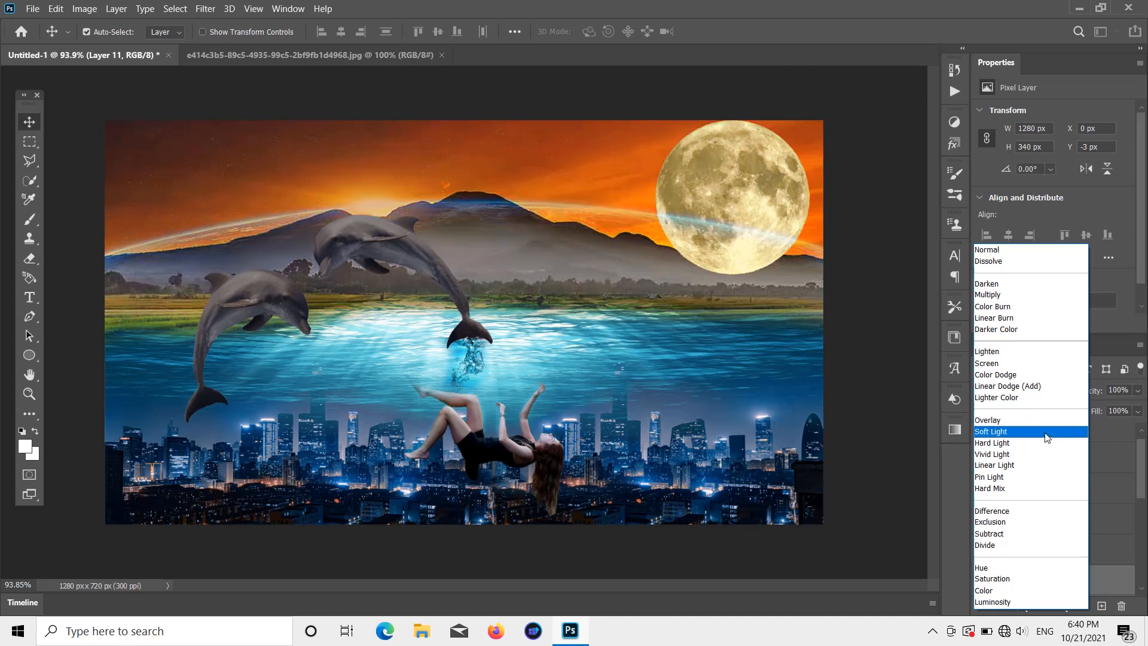
{"action": "left_click", "coordinate": [1045, 428]}
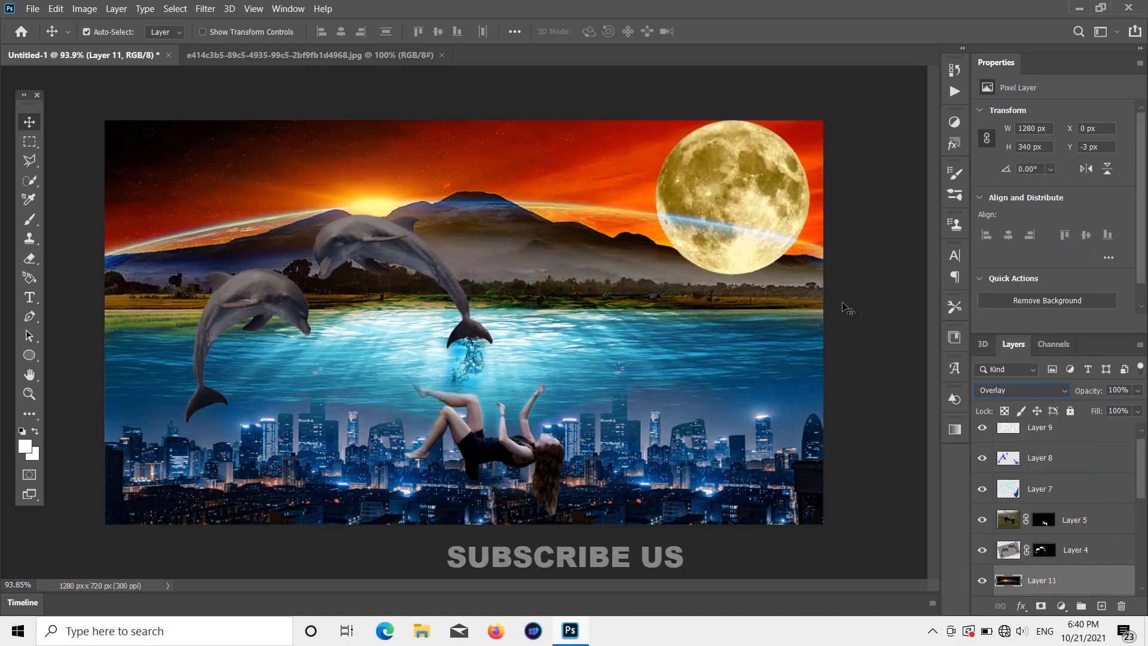
{"action": "left_click_drag", "start_coordinate": [749, 187], "coordinate": [759, 187]}
{"action": "key", "text": "ctrl+z"}
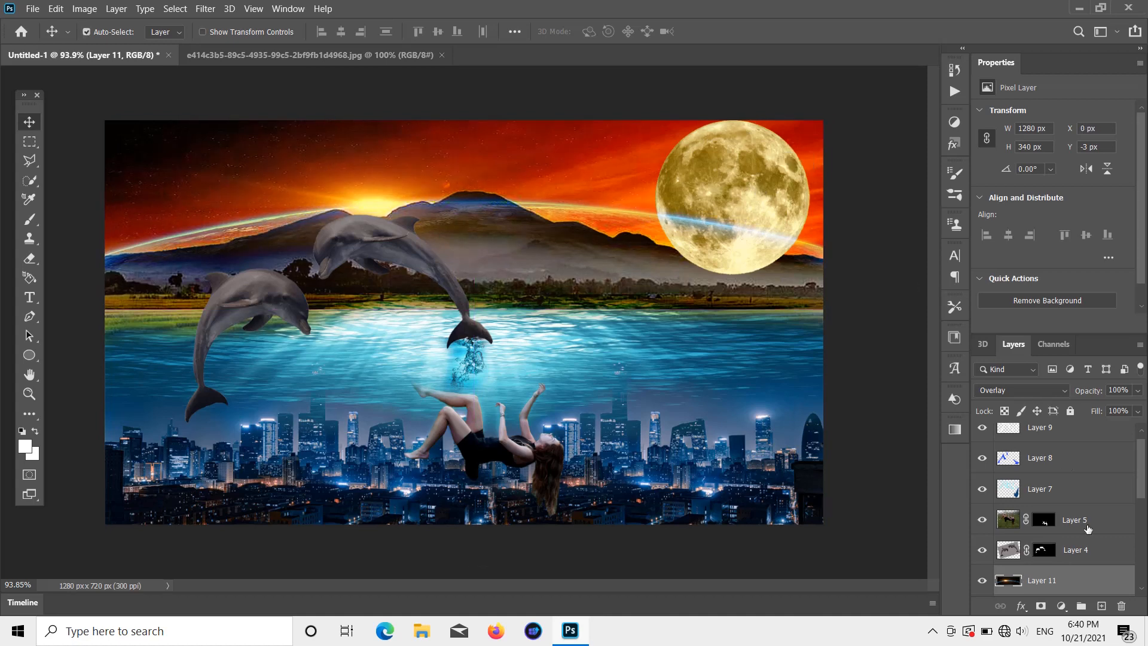
{"action": "scroll", "coordinate": [1087, 528], "scroll_direction": "down", "scroll_amount": 2}
{"action": "mouse_move", "coordinate": [1016, 550]}
{"action": "left_mouse_down"}
{"action": "mouse_move", "coordinate": [1009, 484]}
{"action": "mouse_move", "coordinate": [1052, 561]}
{"action": "left_mouse_up"}
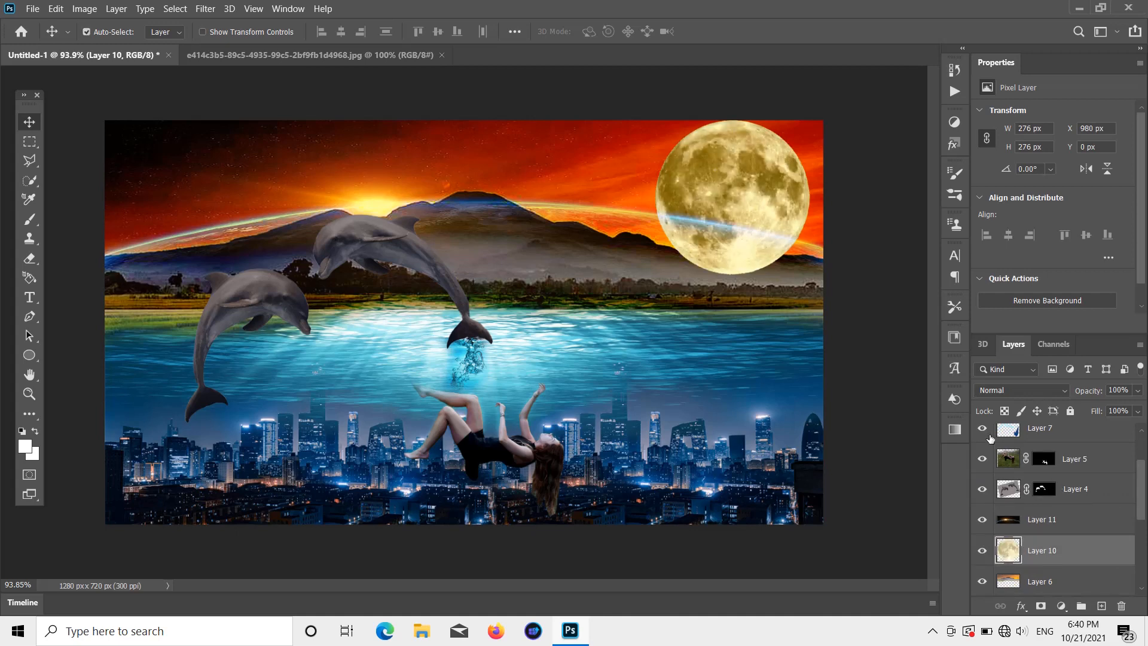
{"action": "left_click", "coordinate": [860, 442], "text": "ctrl"}
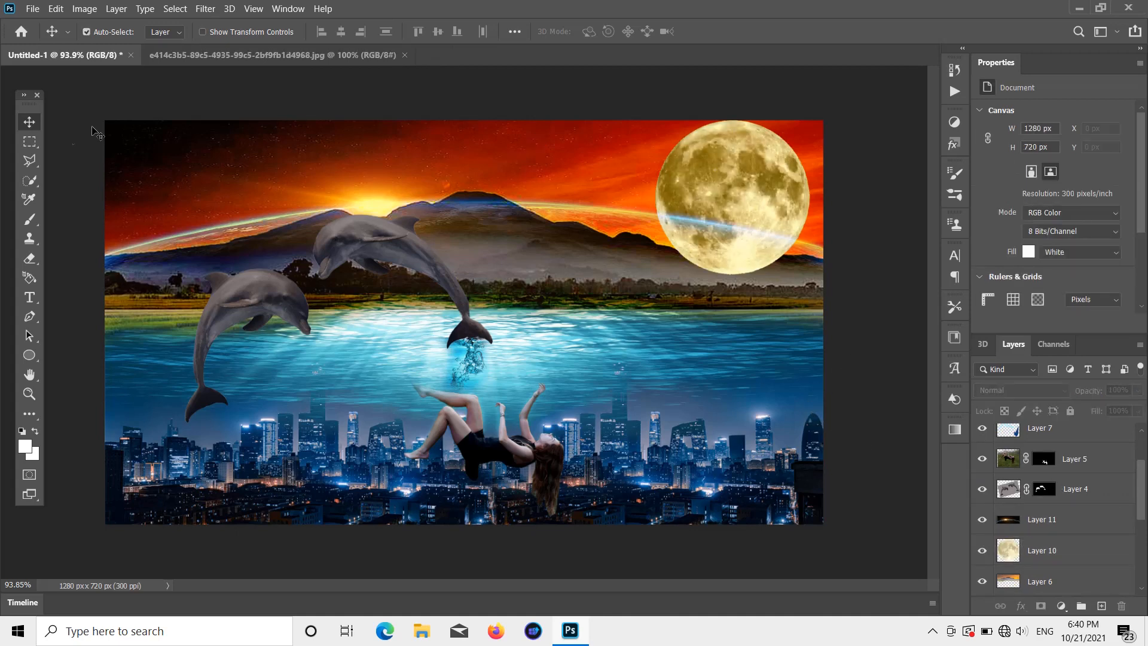
{"action": "left_click_drag", "start_coordinate": [76, 104], "coordinate": [856, 523]}
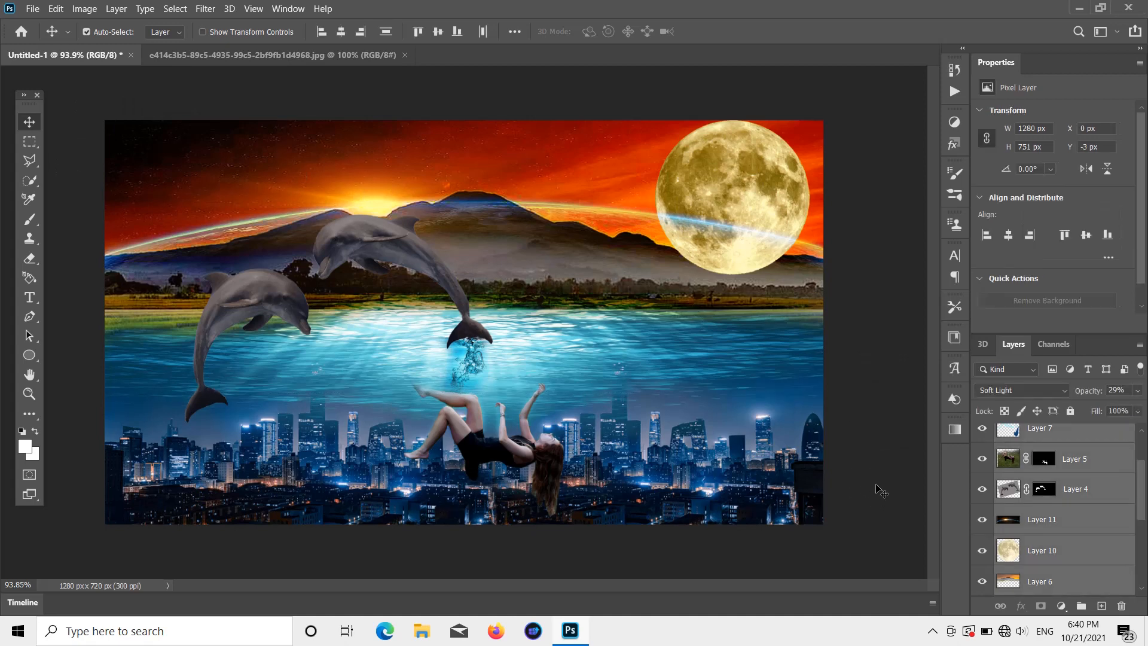
{"action": "left_click", "coordinate": [881, 490]}
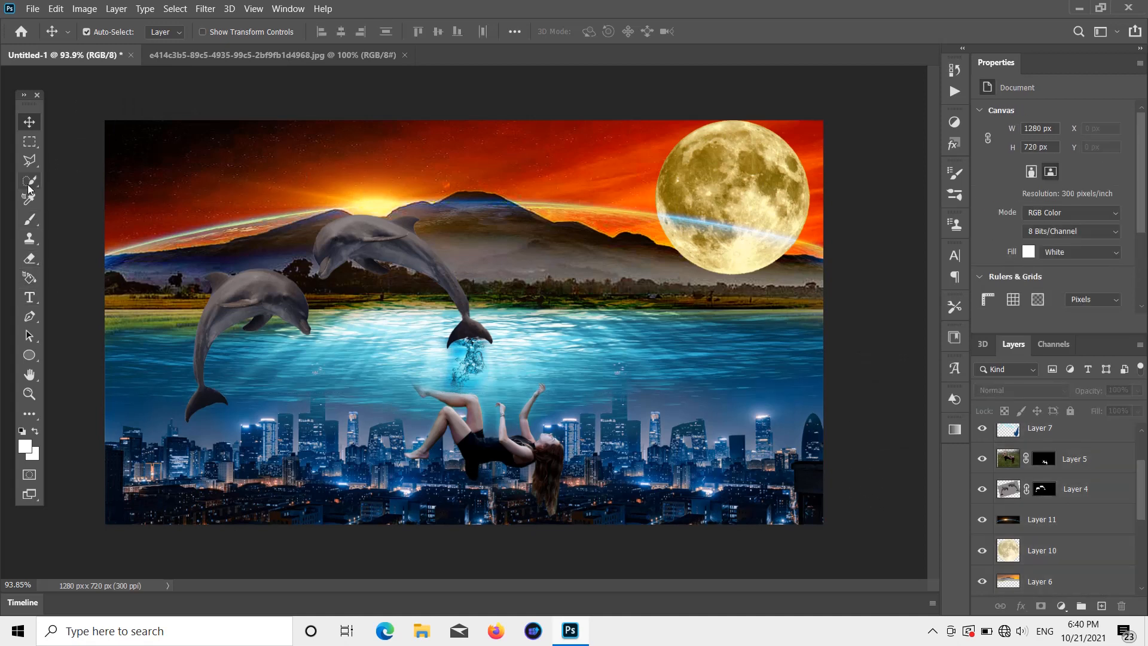
- Add an empty text layer over the sky in Arial Regular, clearing the placeholder text and setting the size to 36 pt
{"action": "left_click", "coordinate": [29, 297]}
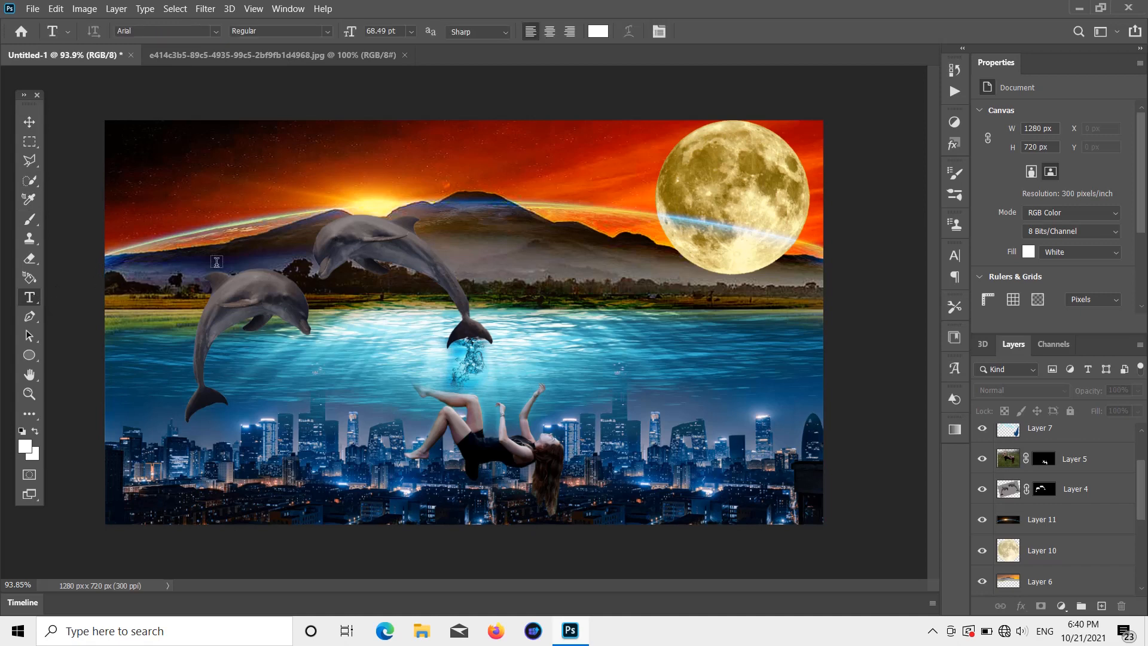
{"action": "left_click", "coordinate": [284, 224]}
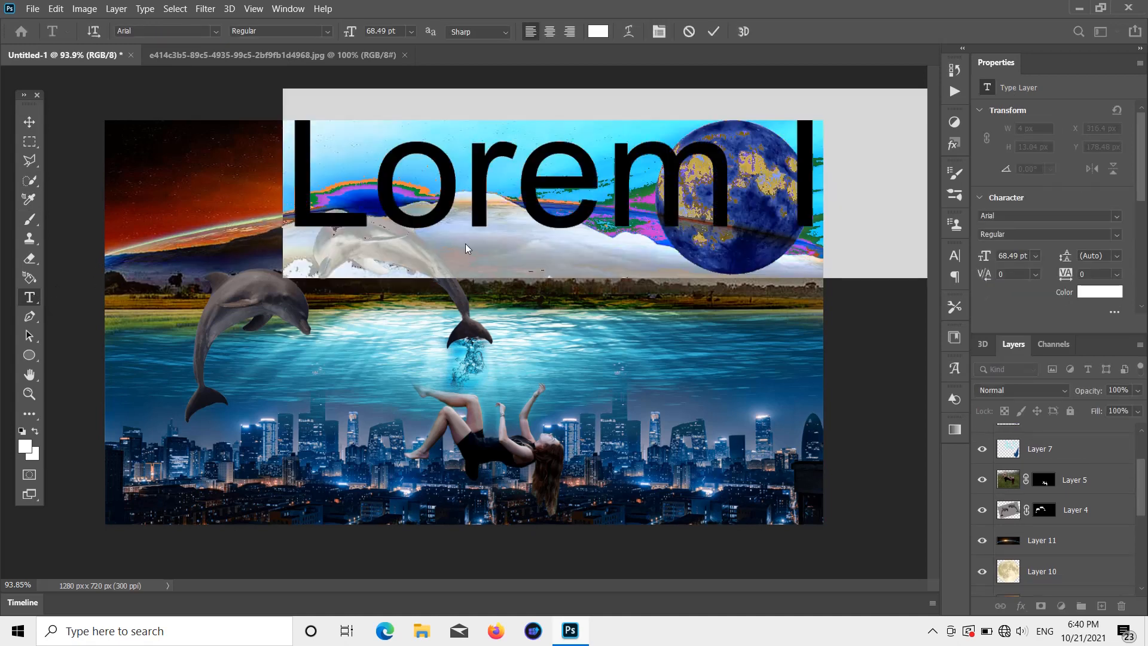
{"action": "key", "text": "BackSpace"}
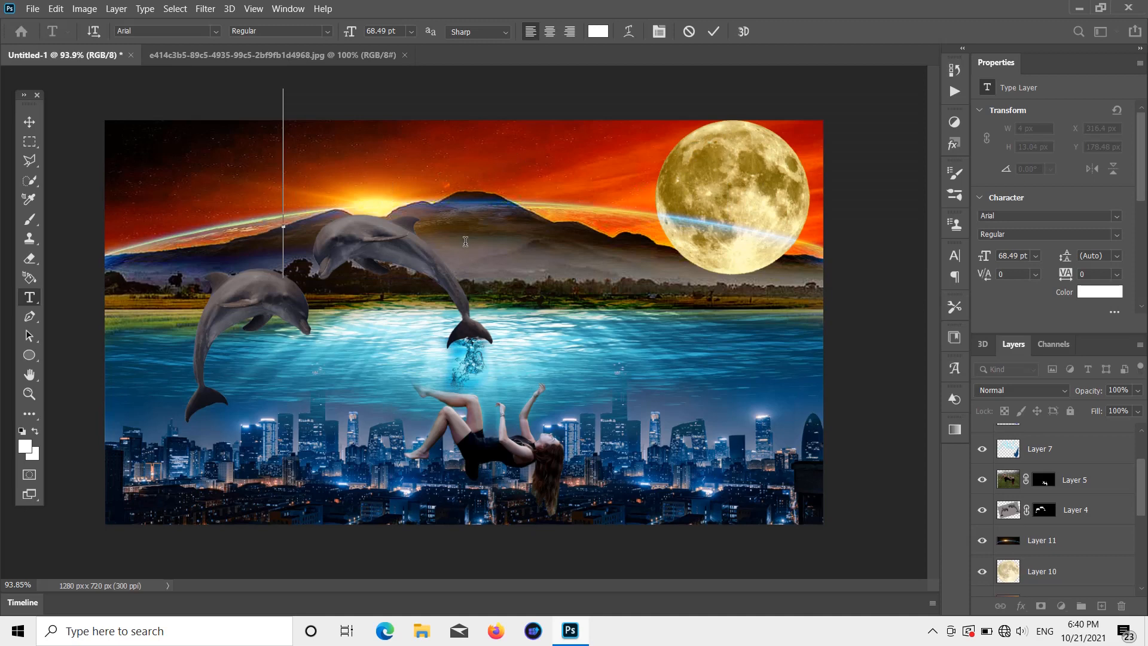
{"action": "left_click", "coordinate": [1035, 256]}
{"action": "left_click", "coordinate": [1014, 413]}
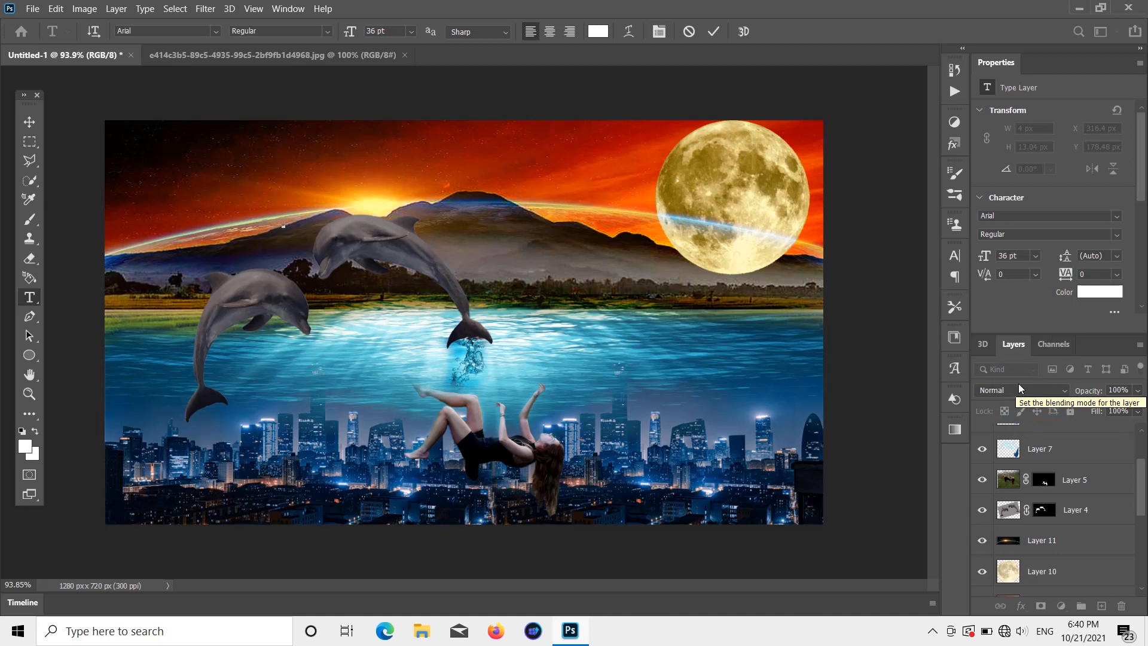
{"action": "left_click", "coordinate": [37, 120]}
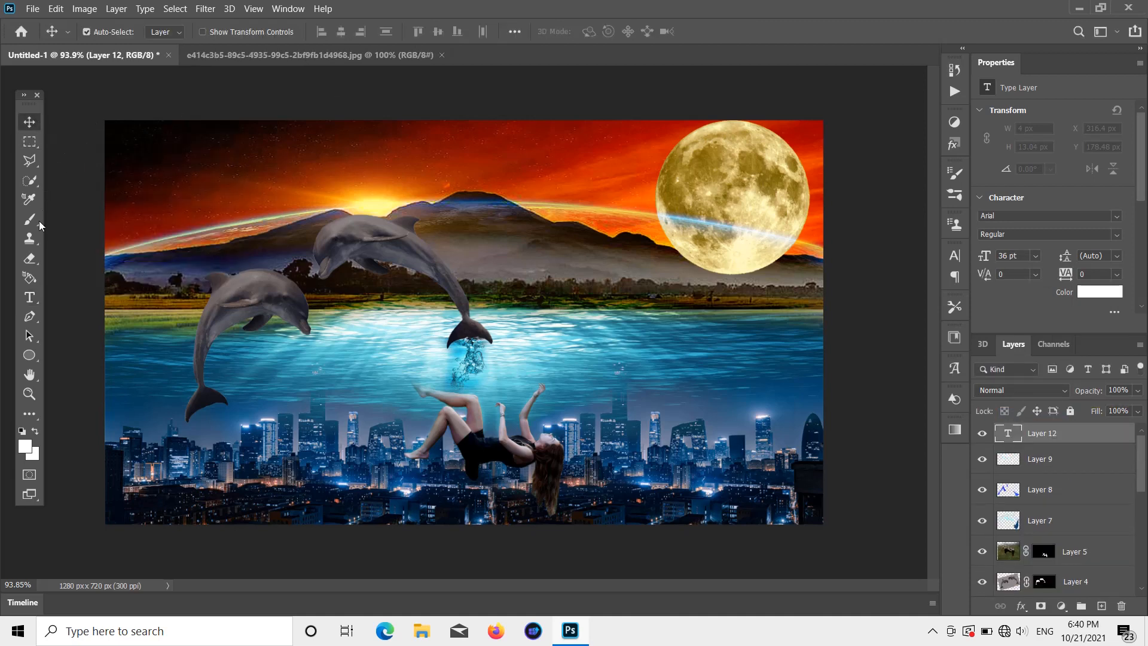
- Create a new blank layer directly above the empty text layer, Layer 12
{"action": "left_click_drag", "start_coordinate": [90, 110], "coordinate": [842, 550]}
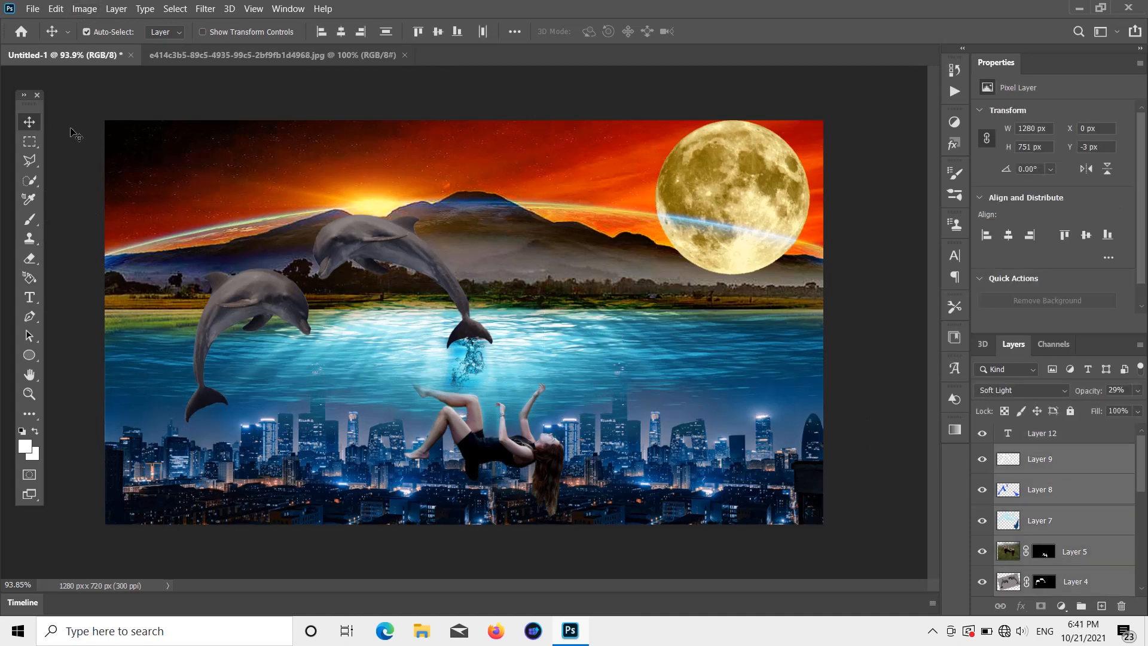
{"action": "left_click", "coordinate": [1101, 432]}
{"action": "left_click", "coordinate": [1101, 605]}
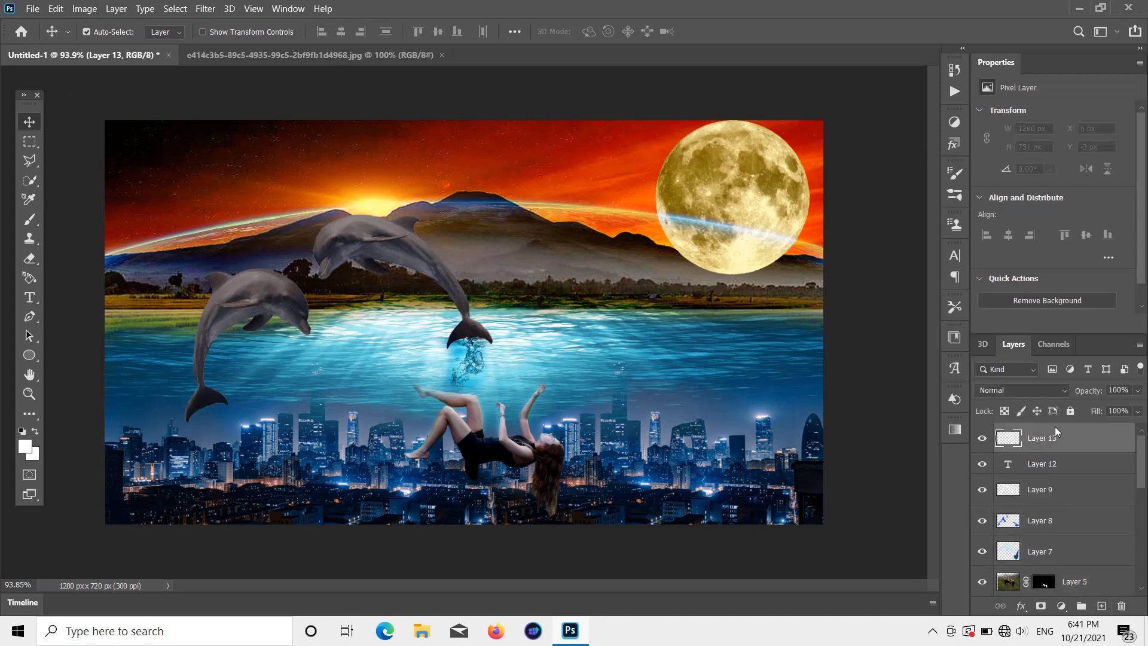
- Apply the merged composite onto Layer 13 using Apply Image with the RGB channel, Multiply blending and 100% opacity
{"action": "left_click", "coordinate": [117, 9]}
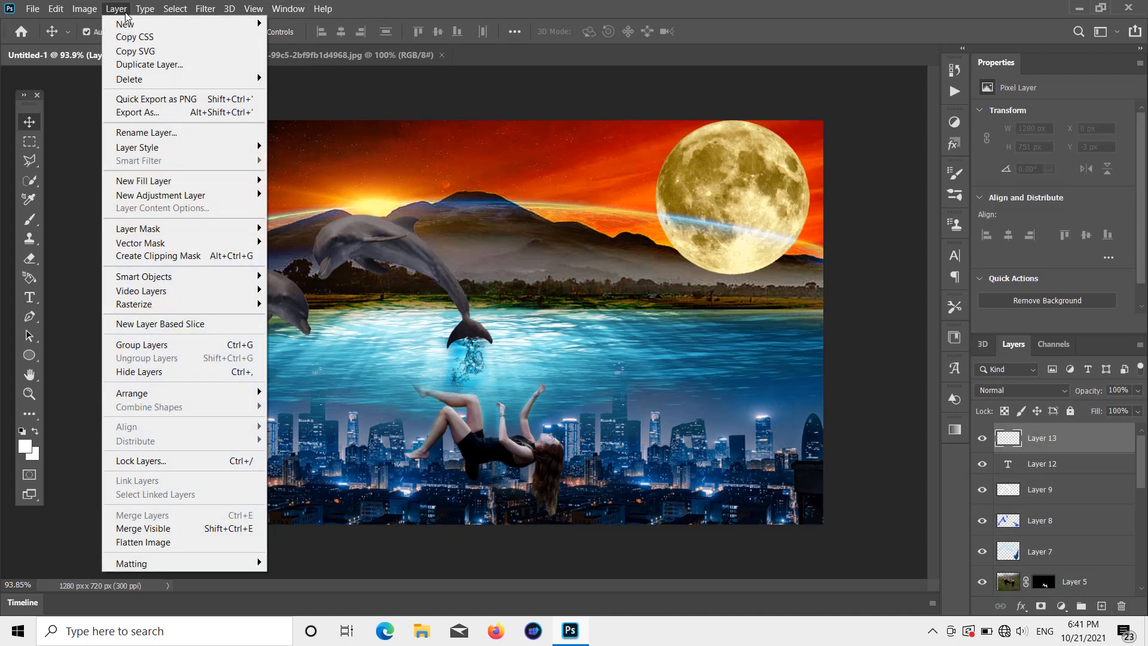
{"action": "left_click", "coordinate": [122, 11]}
{"action": "left_click", "coordinate": [205, 9]}
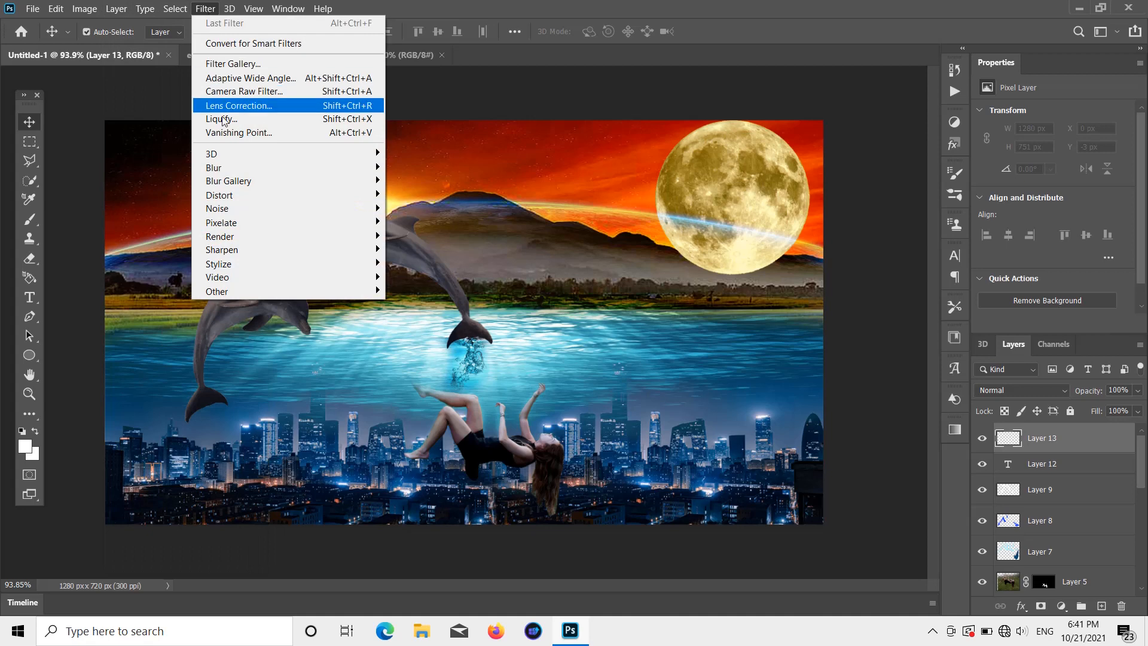
{"action": "left_click", "coordinate": [84, 8]}
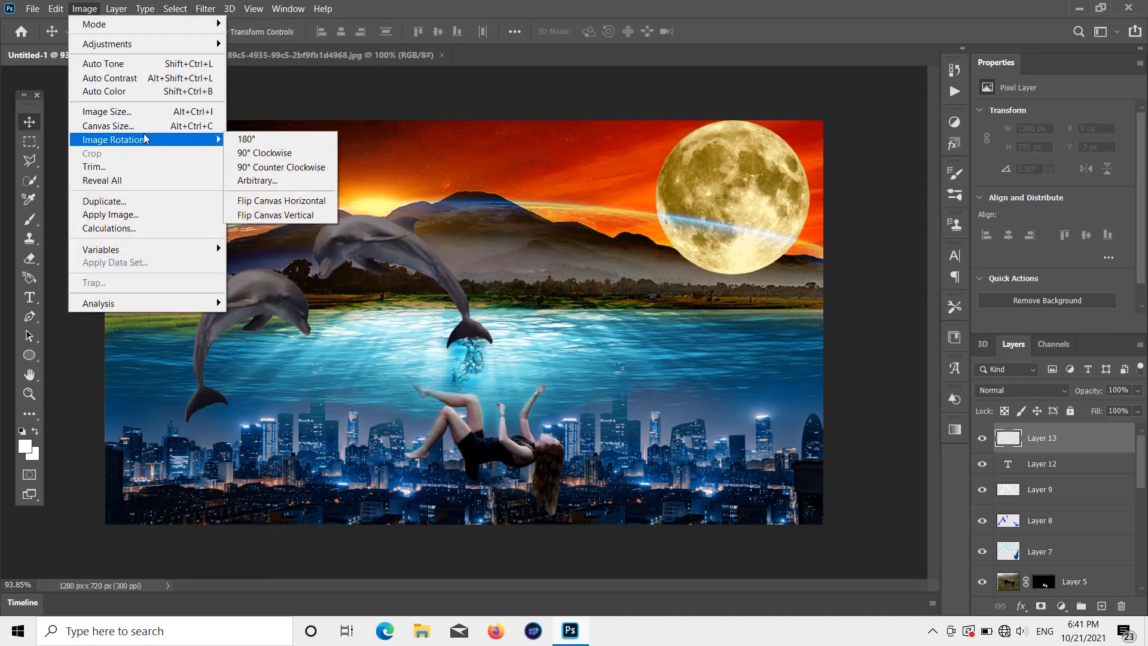
{"action": "left_click", "coordinate": [149, 216]}
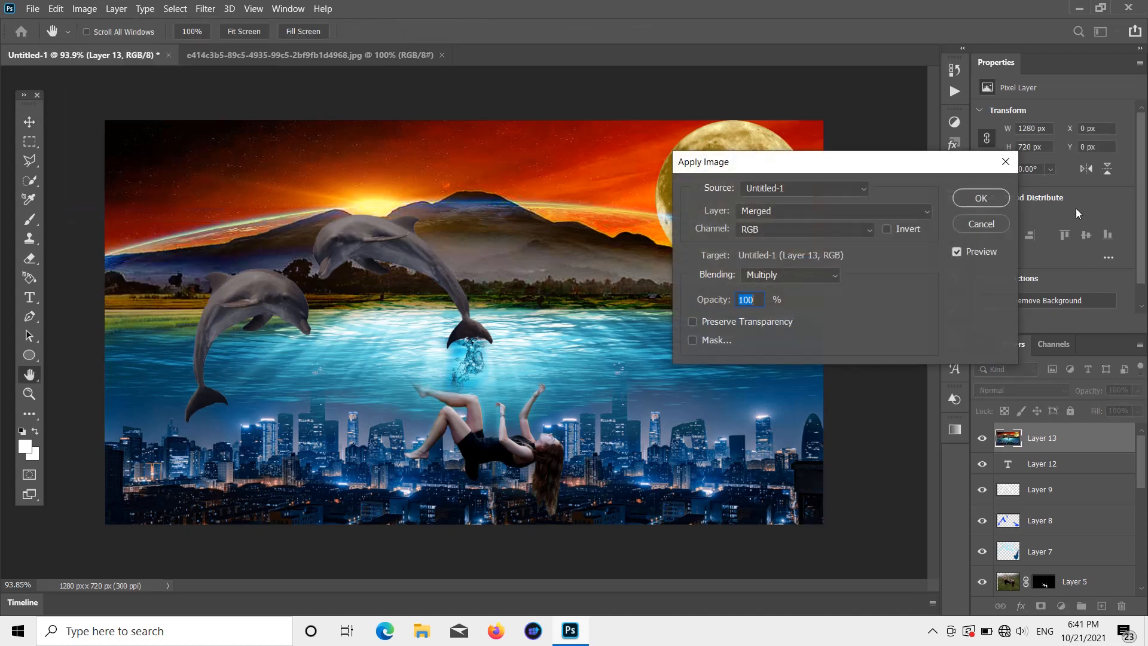
{"action": "left_click", "coordinate": [995, 202]}
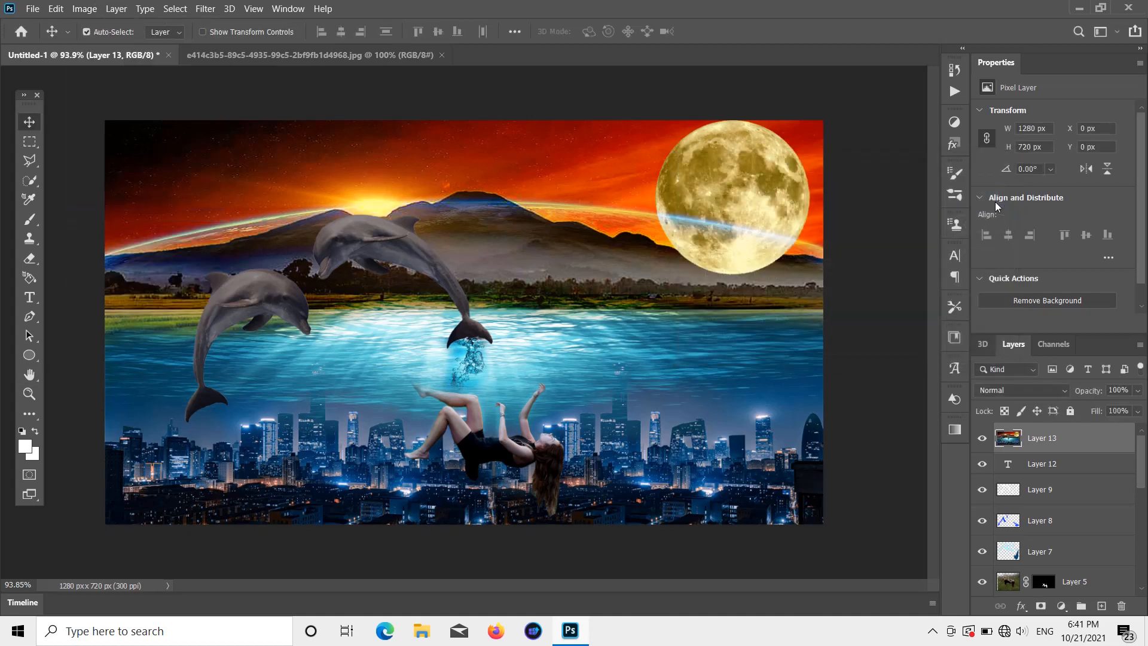
{"action": "left_click", "coordinate": [856, 241]}
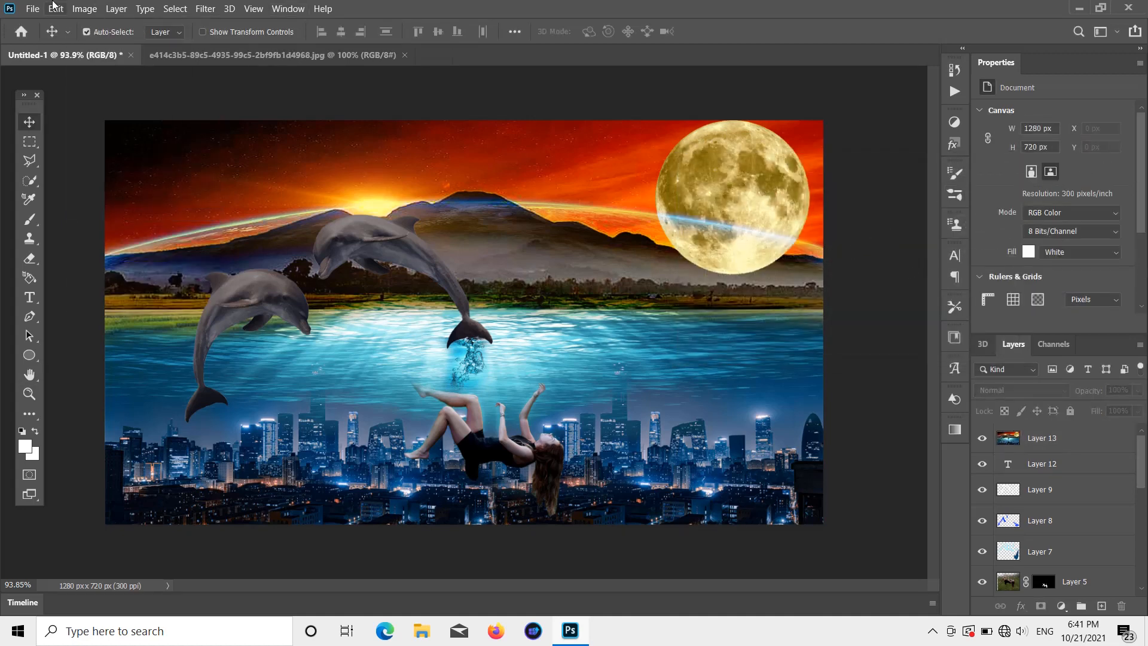
- Cool the merged Layer 13 with the Camera Raw Filter by setting Temperature to -11
{"action": "left_click", "coordinate": [1055, 438]}
{"action": "left_click", "coordinate": [205, 8]}
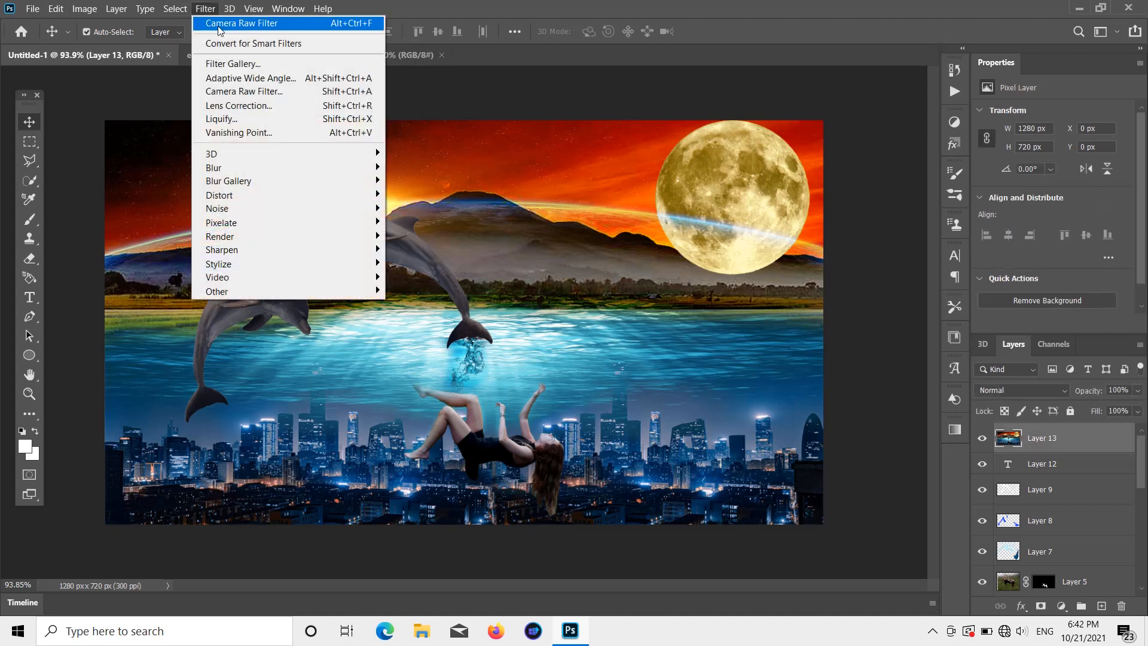
{"action": "left_click", "coordinate": [254, 93]}
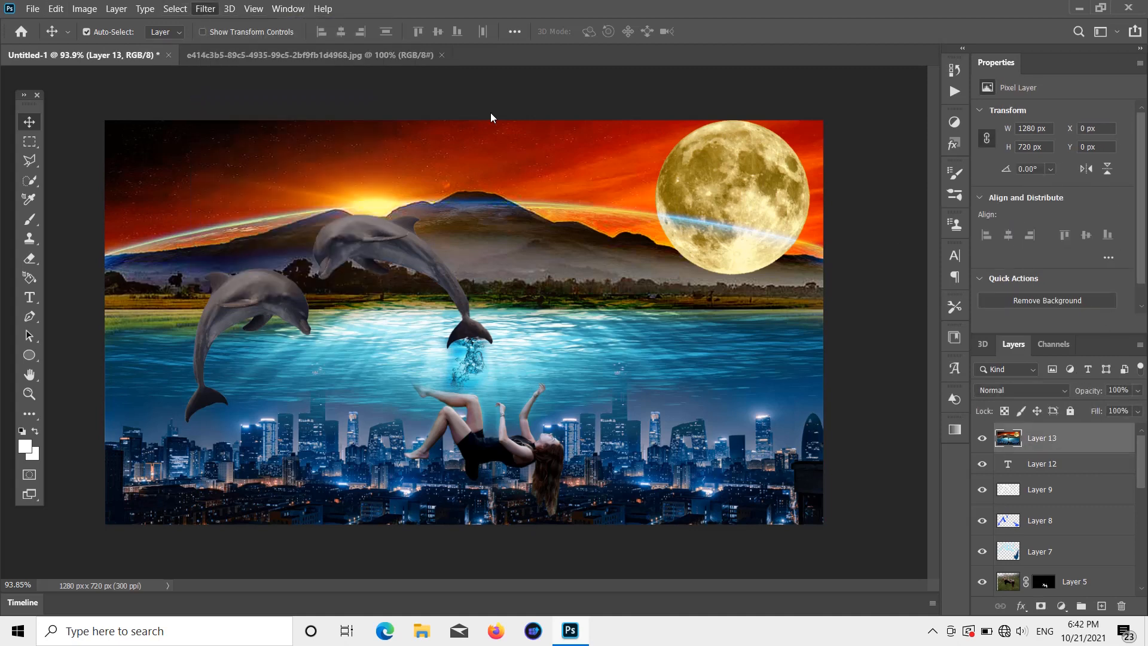
{"action": "left_click_drag", "start_coordinate": [830, 236], "coordinate": [822, 236]}
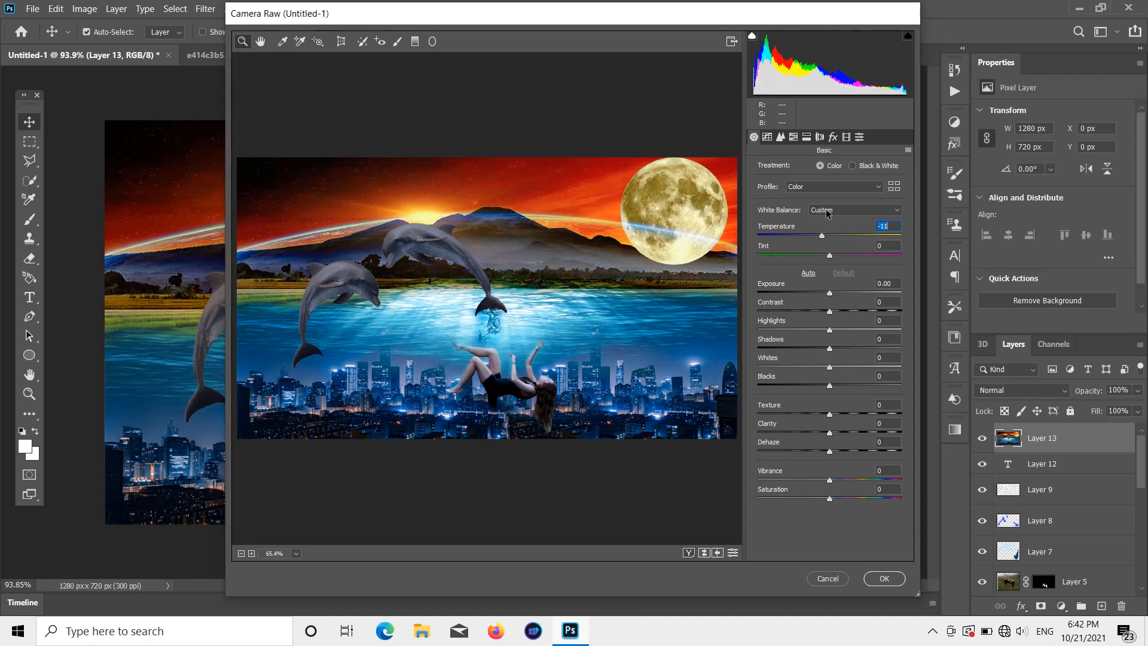
{"action": "left_click", "coordinate": [891, 578]}
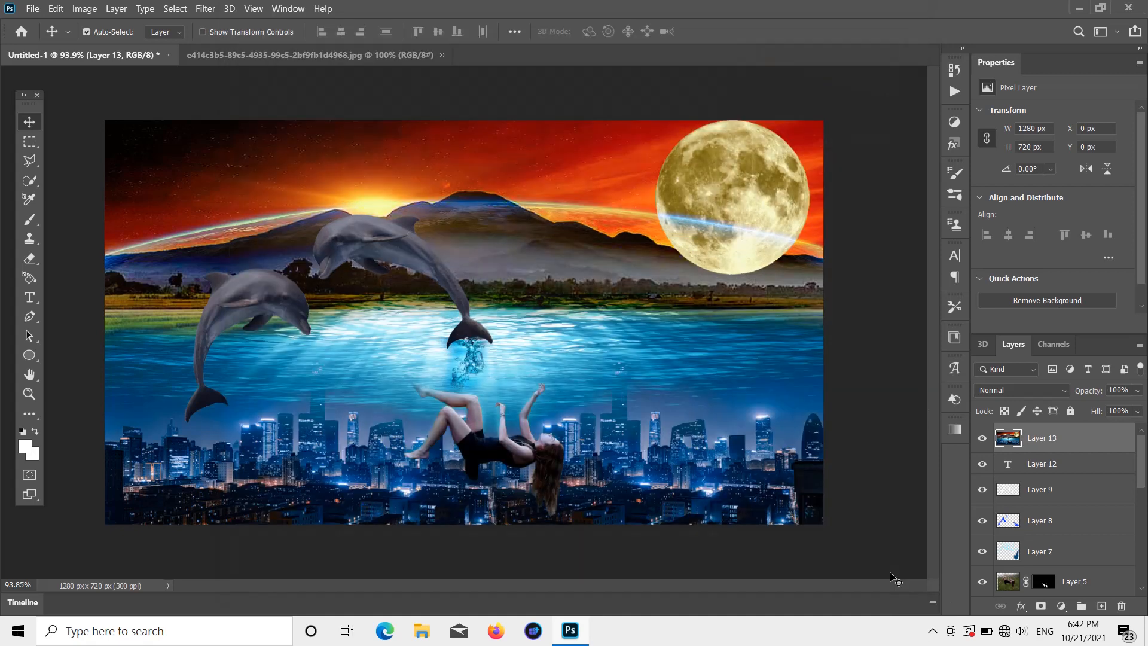
{"action": "left_click", "coordinate": [885, 374]}
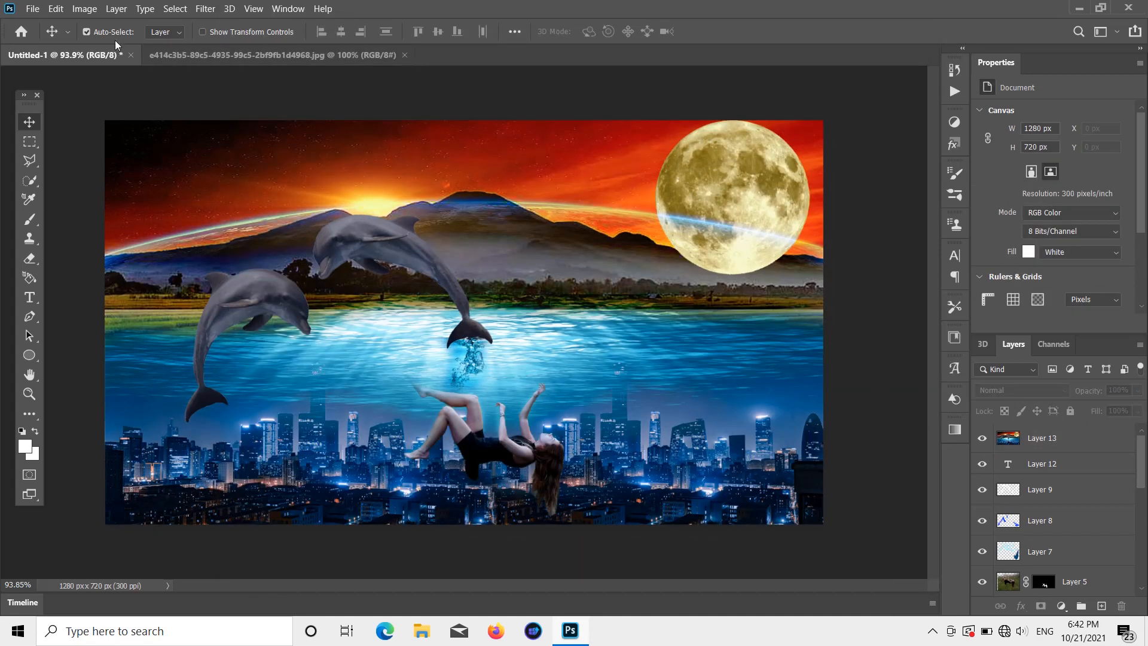
- Close the other open JPG document and export the composite as a 1280 × 720 px PNG at 100% scale
{"action": "left_click", "coordinate": [404, 55]}
{"action": "left_click", "coordinate": [27, 8]}
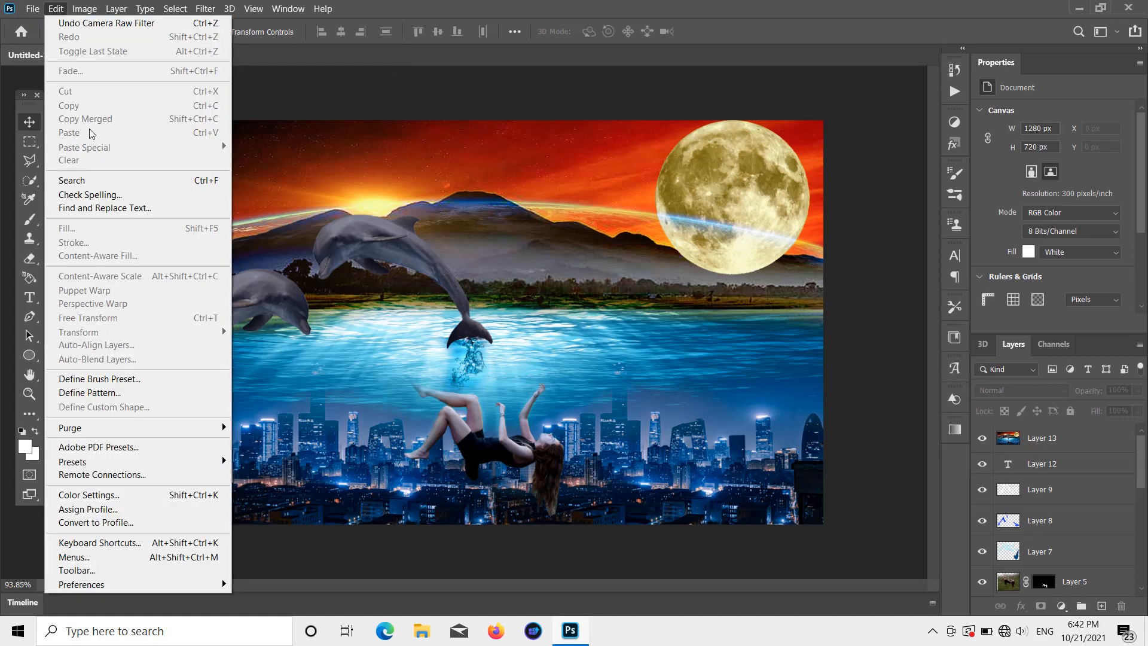
{"action": "mouse_move", "coordinate": [78, 216]}
{"action": "left_click", "coordinate": [317, 229]}
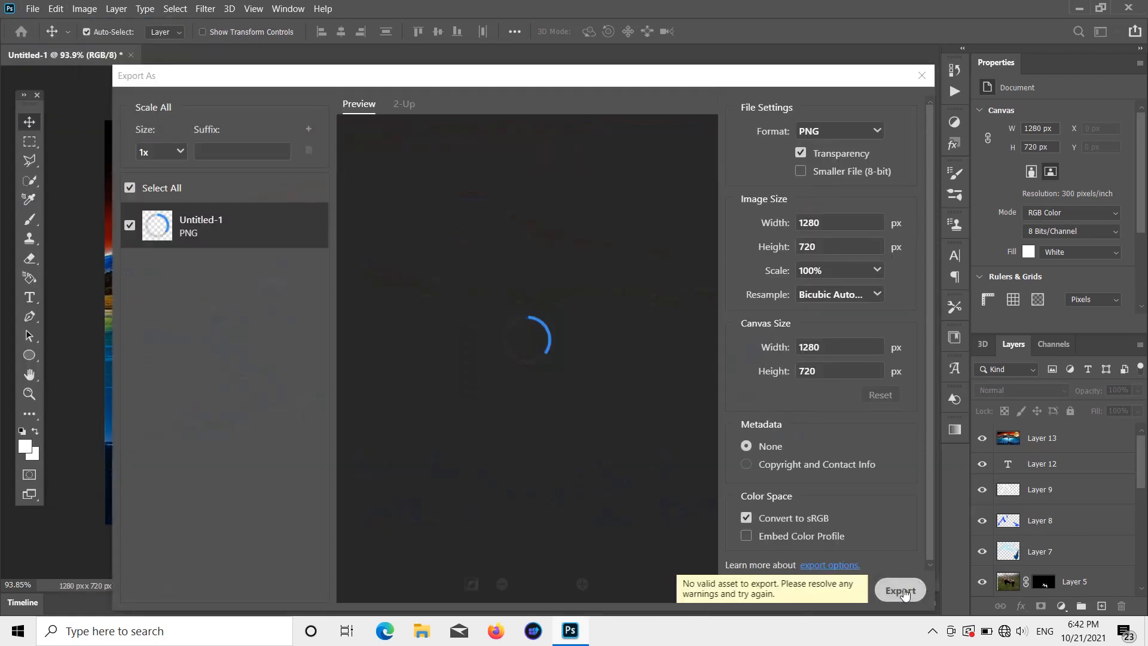
{"action": "left_click", "coordinate": [900, 590]}
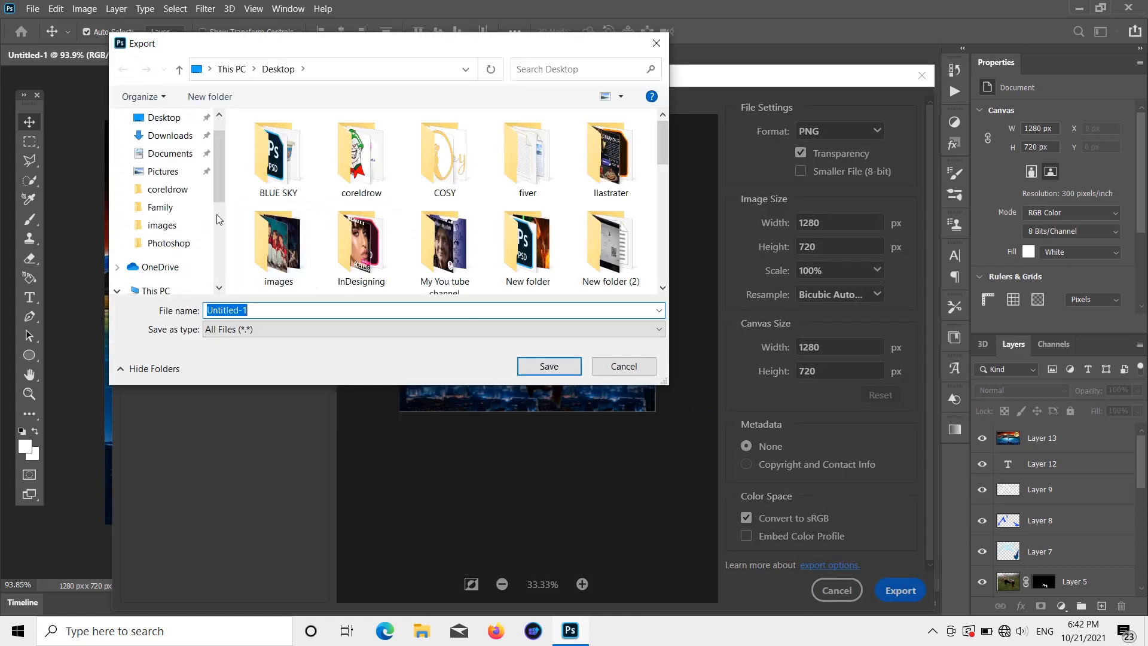
- Save the exported PNG as "ps 2" in the Photoshop folder on the Desktop
{"action": "scroll", "coordinate": [583, 161], "scroll_direction": "down", "scroll_amount": 2}
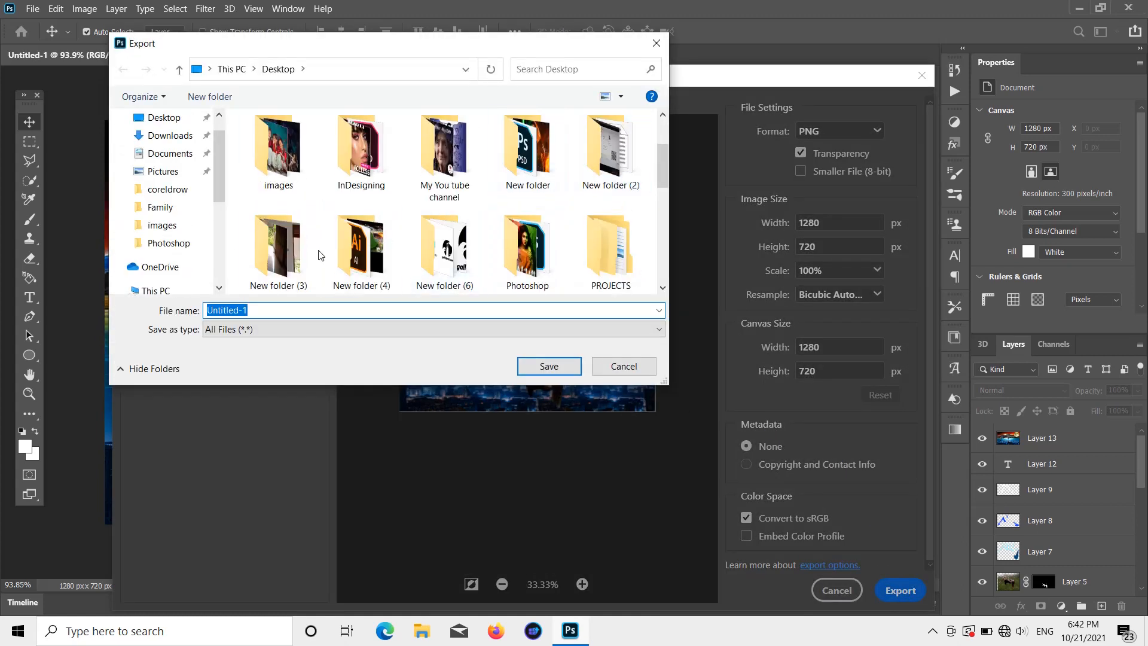
{"action": "scroll", "coordinate": [445, 209], "scroll_direction": "down", "scroll_amount": 2}
{"action": "scroll", "coordinate": [445, 209], "scroll_direction": "down", "scroll_amount": 5}
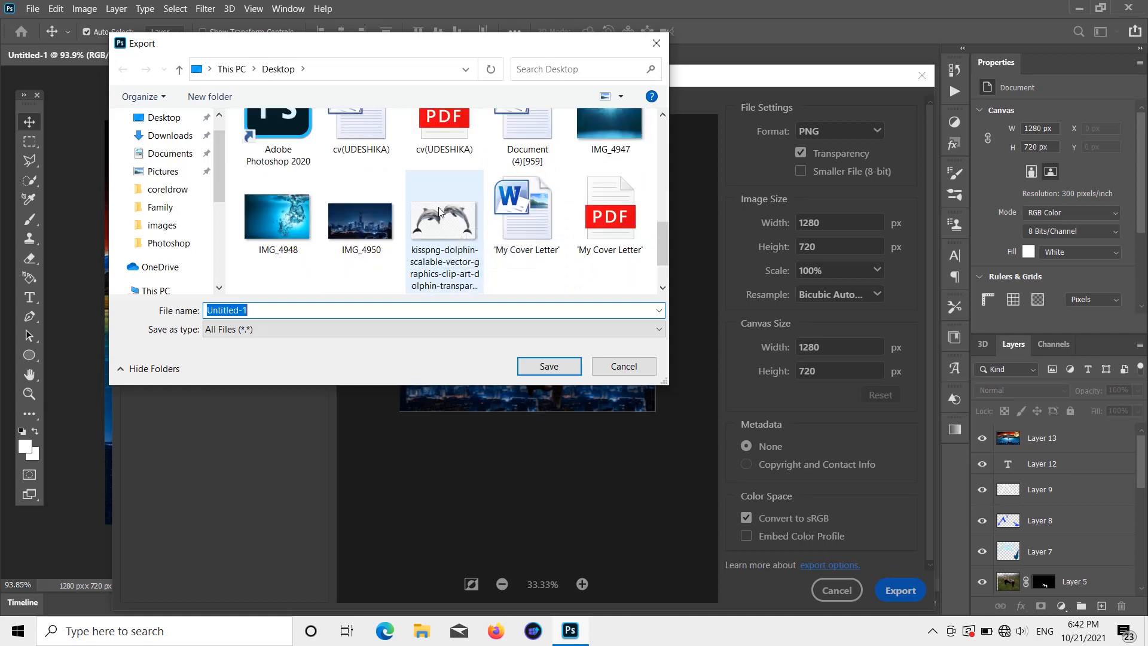
{"action": "scroll", "coordinate": [495, 211], "scroll_direction": "up", "scroll_amount": 8}
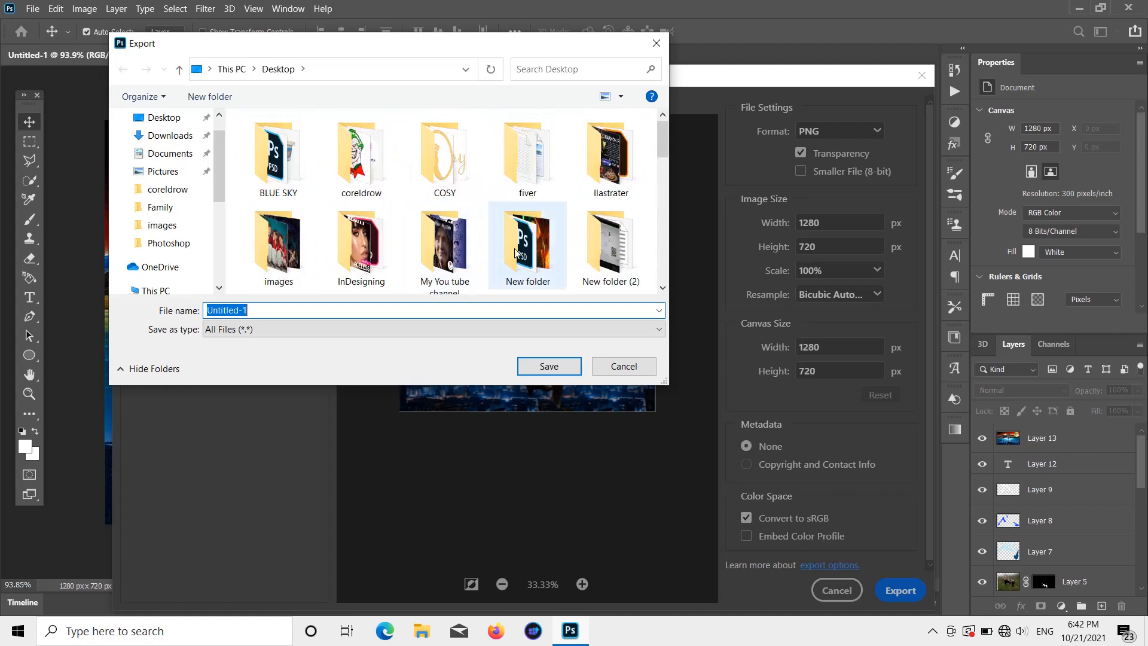
{"action": "scroll", "coordinate": [514, 173], "scroll_direction": "down", "scroll_amount": 1}
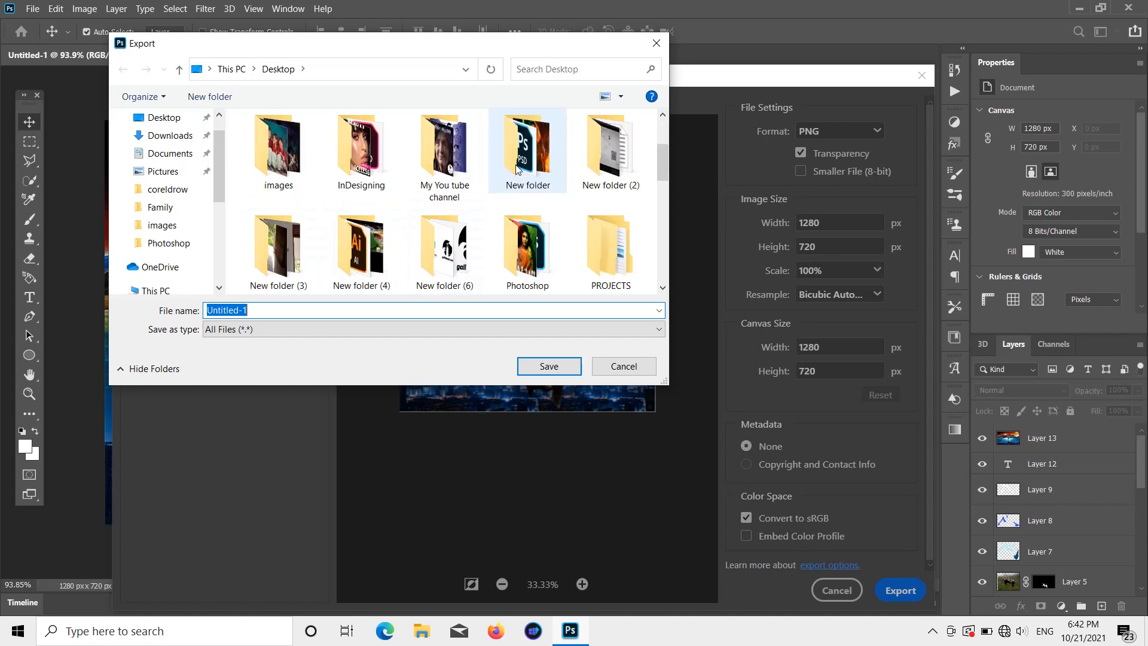
{"action": "scroll", "coordinate": [518, 169], "scroll_direction": "down", "scroll_amount": 3}
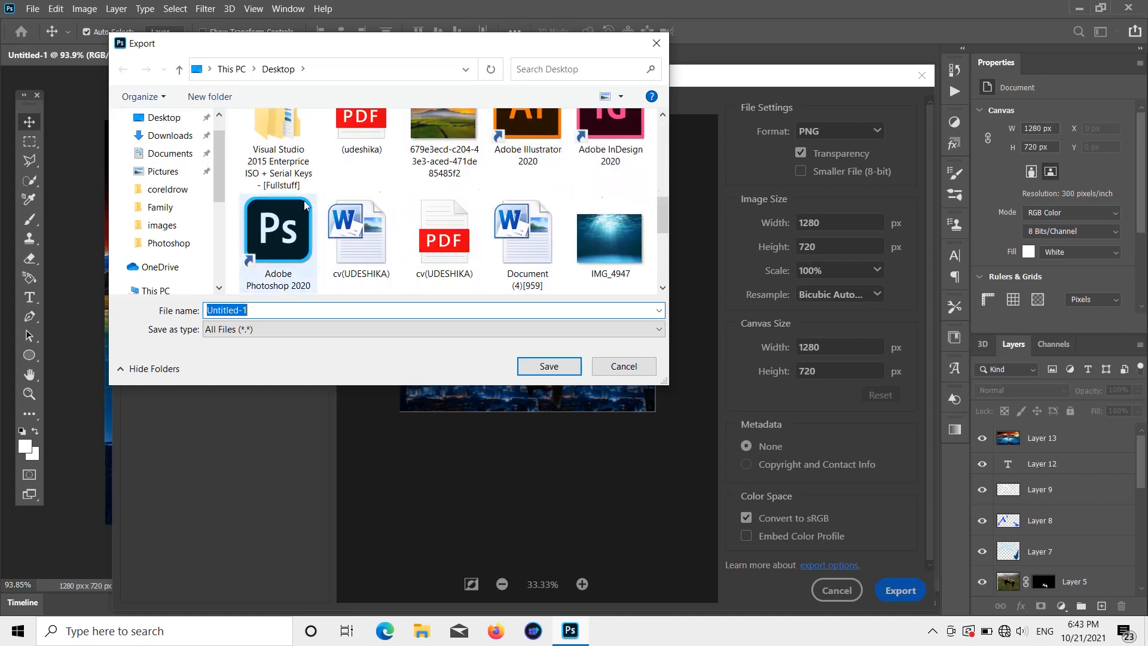
{"action": "left_click", "coordinate": [164, 117]}
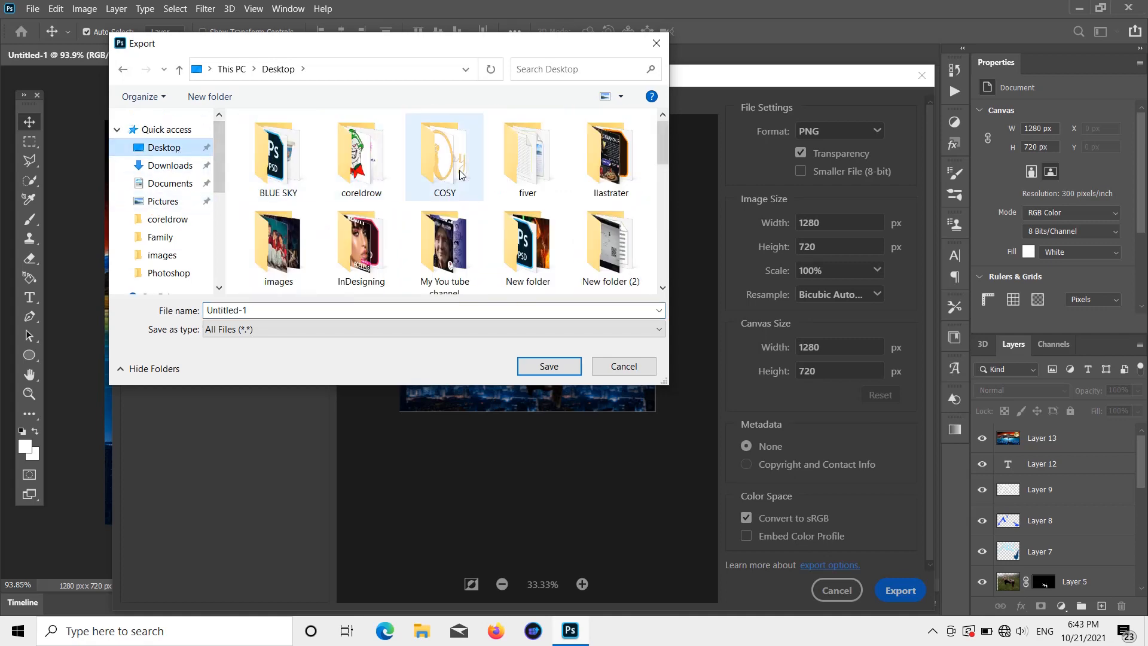
{"action": "scroll", "coordinate": [466, 170], "scroll_direction": "down", "scroll_amount": 3}
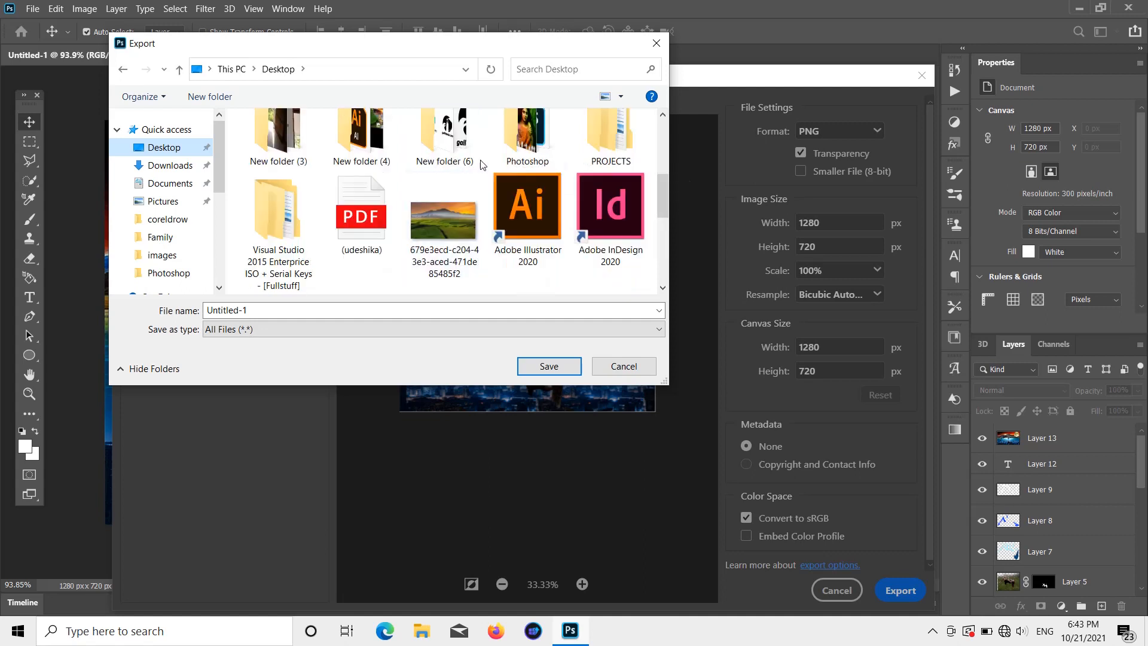
{"action": "double_click", "coordinate": [526, 139]}
{"action": "left_click", "coordinate": [260, 309]}
{"action": "key", "text": "BackSpace"}
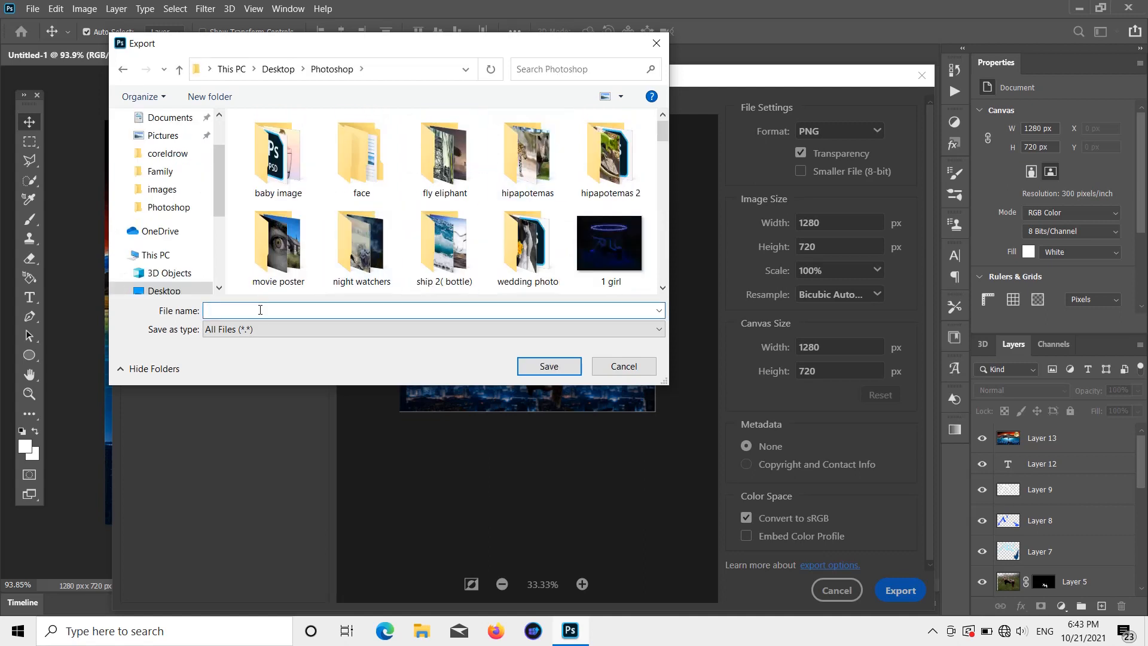
{"action": "type", "text": "ps 2"}
{"action": "left_click", "coordinate": [521, 363]}
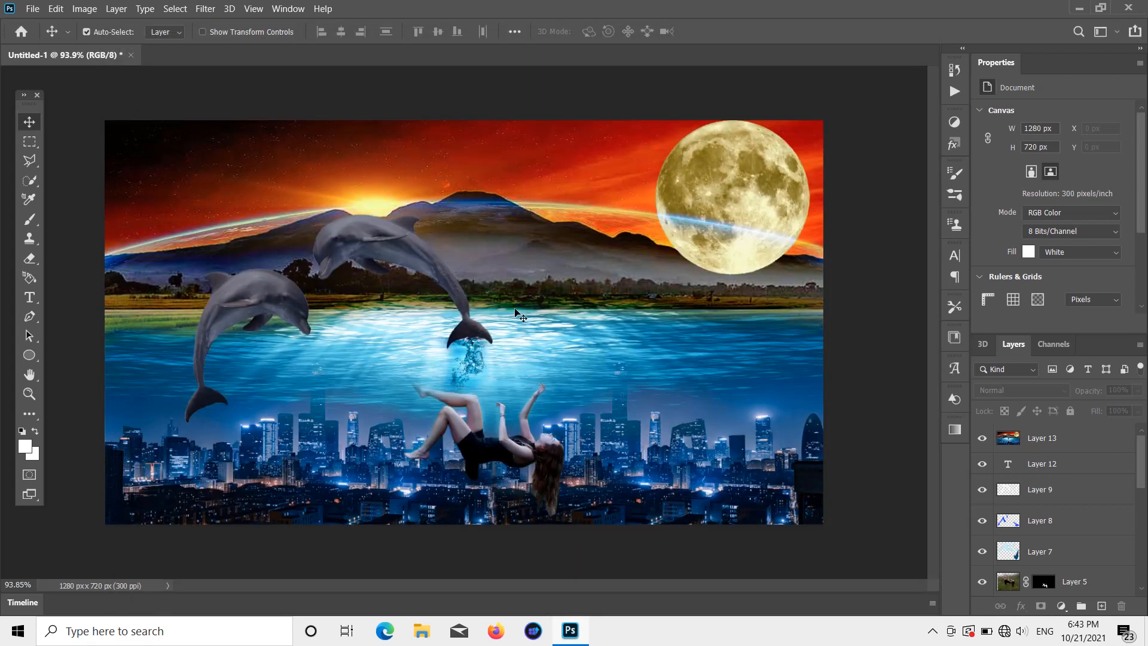
- Start saving the layered document on the computer and choose the Photoshop folder as its location
{"action": "left_click", "coordinate": [32, 8]}
{"action": "left_click", "coordinate": [113, 180]}
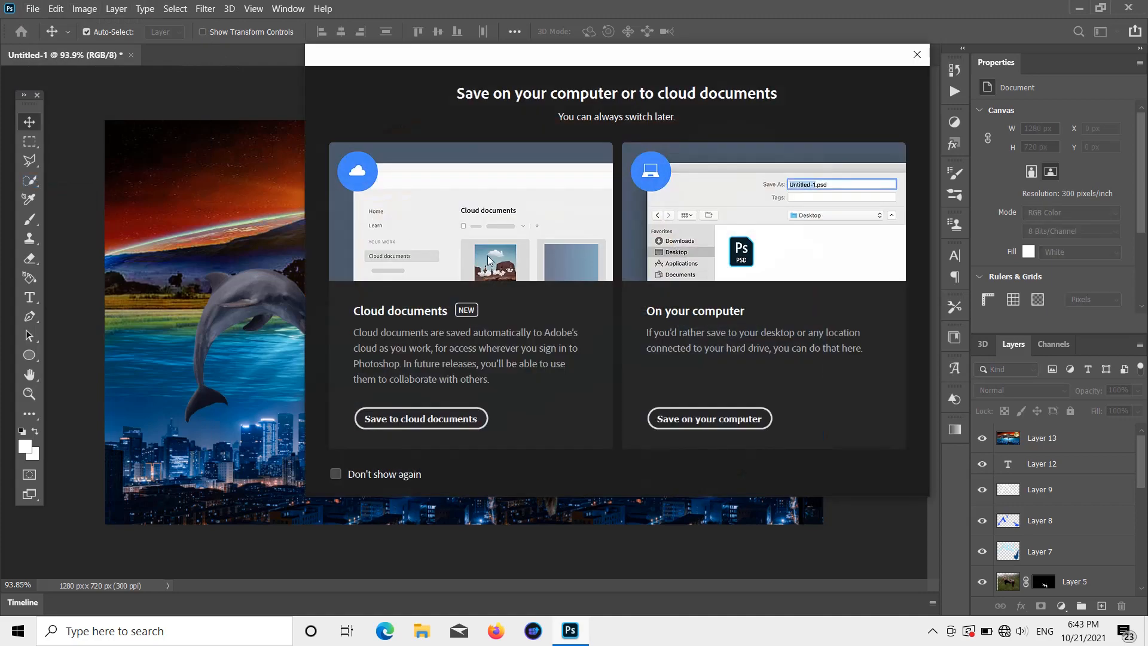
{"action": "left_click", "coordinate": [707, 417]}
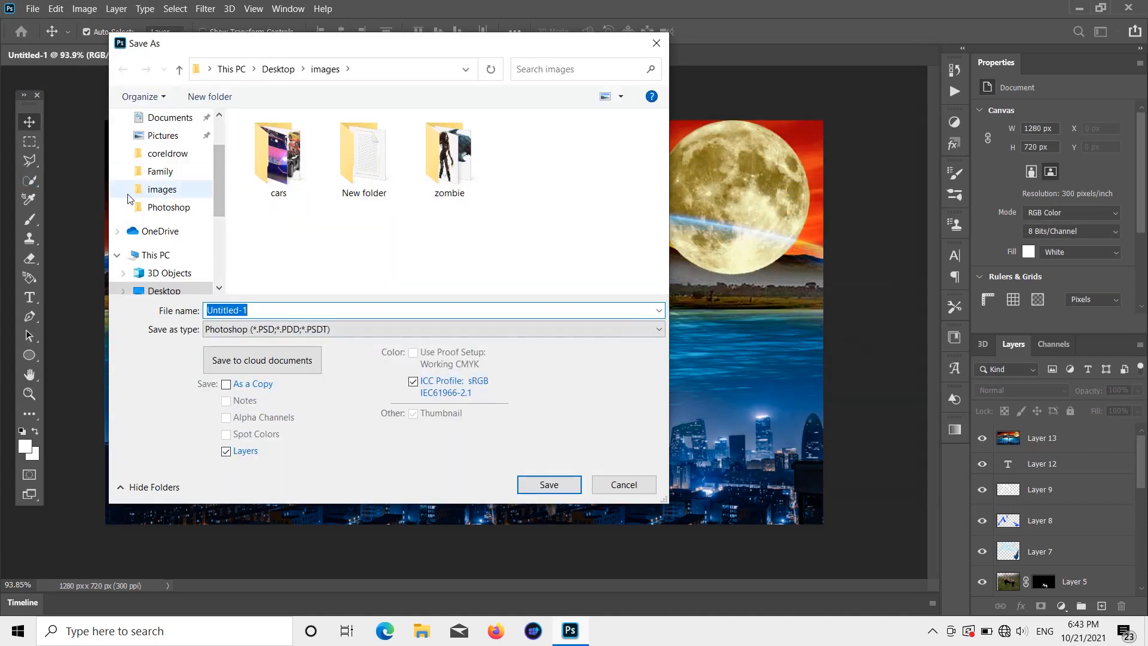
{"action": "scroll", "coordinate": [161, 179], "scroll_direction": "up", "scroll_amount": 3}
{"action": "left_click", "coordinate": [164, 129]}
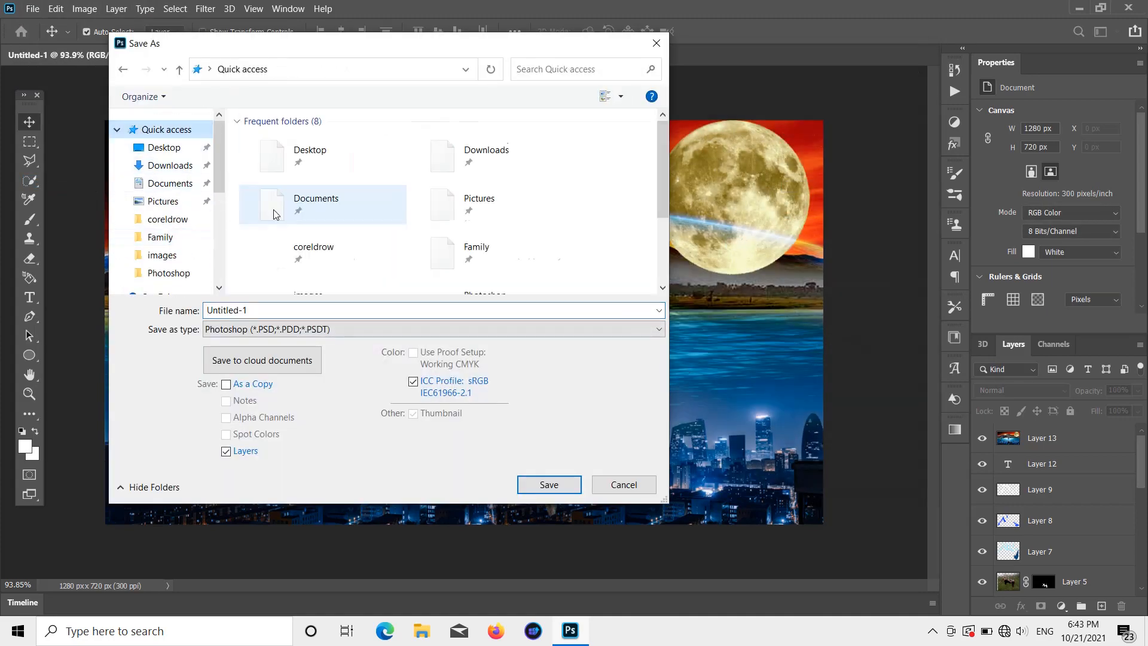
{"action": "scroll", "coordinate": [486, 192], "scroll_direction": "down", "scroll_amount": 3}
{"action": "double_click", "coordinate": [484, 203]}
- Name the layered document "ps 2" and save it in Photoshop PSD format with layers kept
{"action": "double_click", "coordinate": [269, 314]}
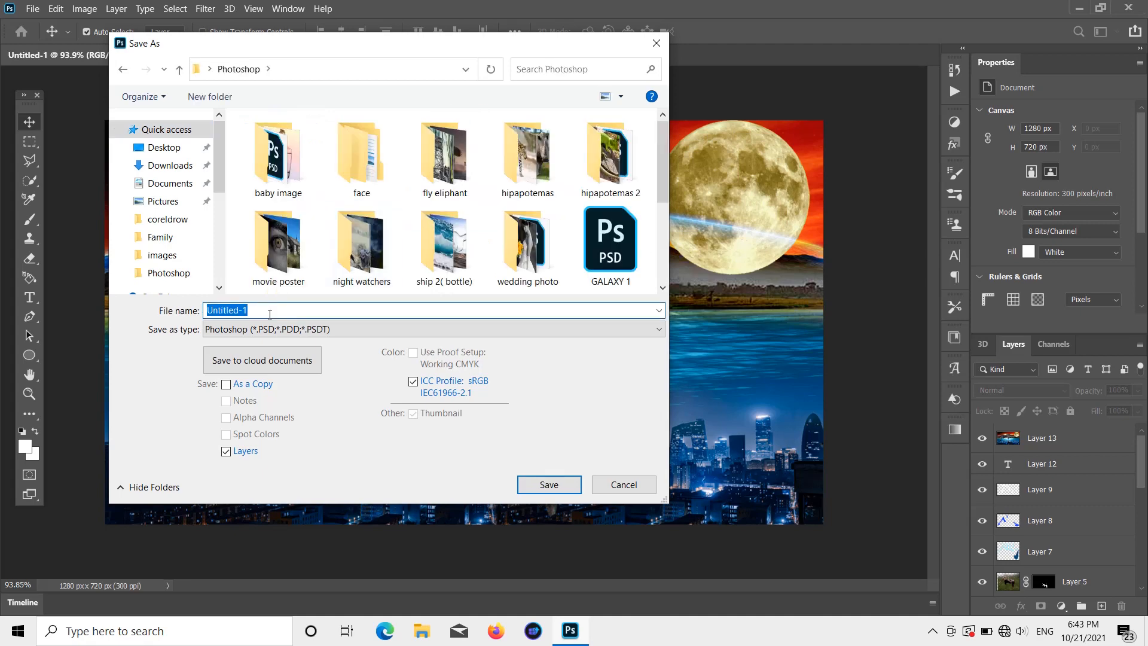
{"action": "key", "text": "BackSpace"}
{"action": "type", "text": "ps2"}
{"action": "key", "text": "BackSpace"}
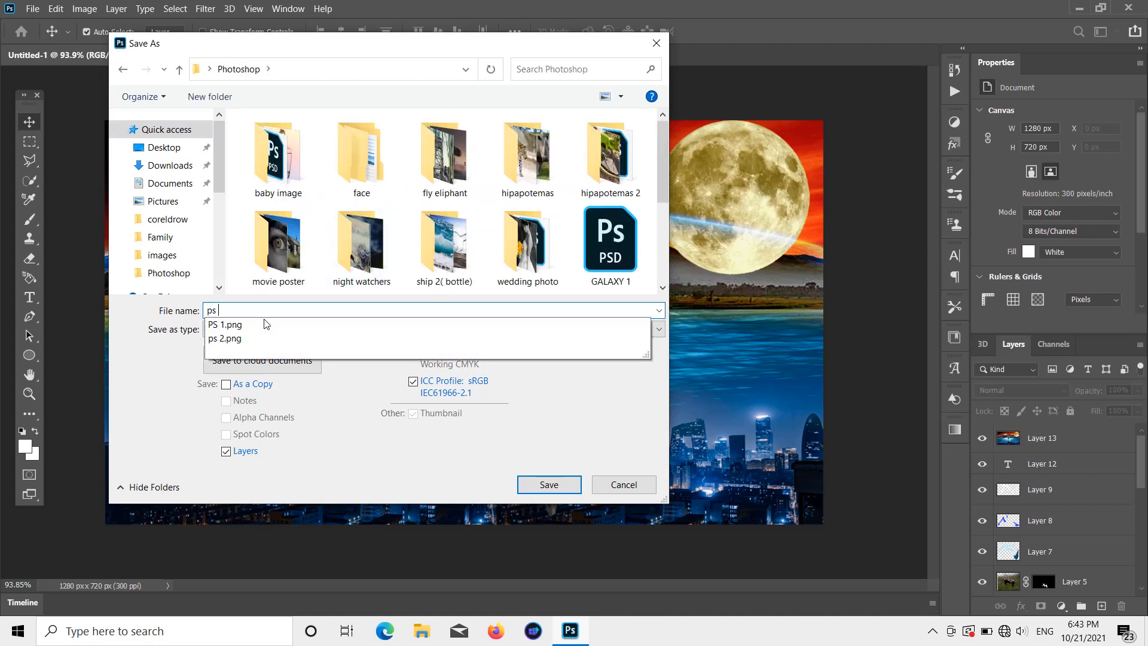
{"action": "left_click", "coordinate": [226, 338]}
{"action": "key", "text": "BackSpace"}
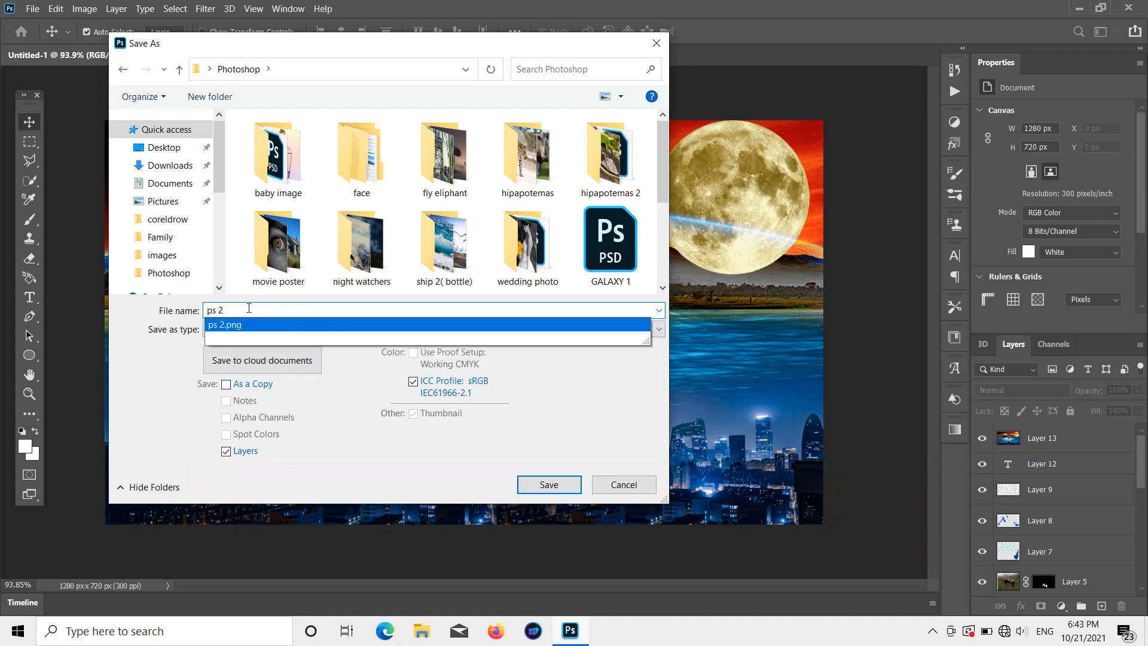
{"action": "left_click", "coordinate": [546, 485]}
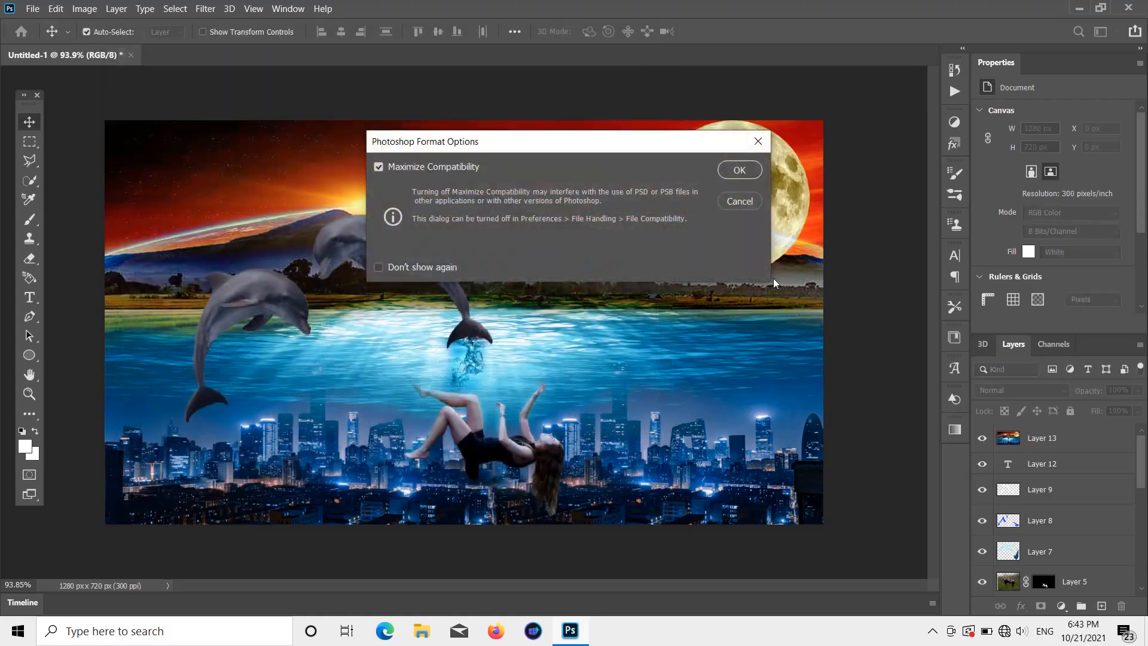